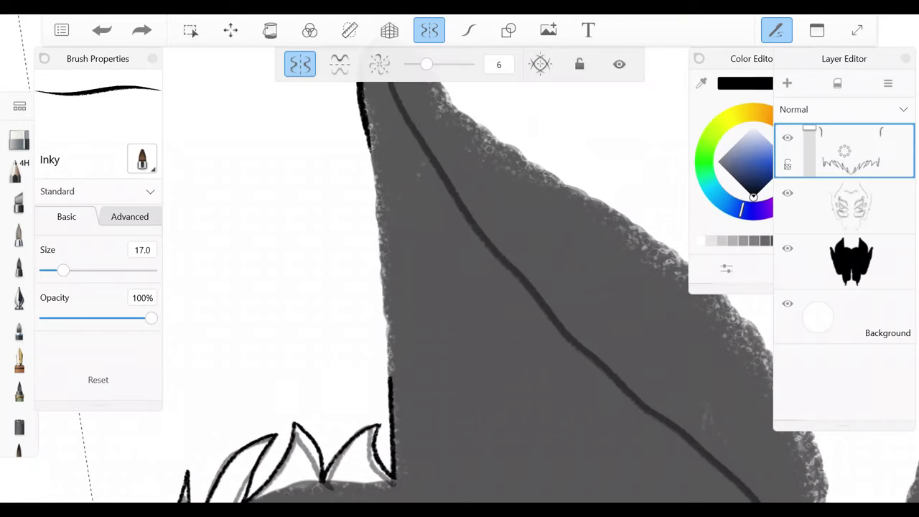
- Ink the mirrored horn outline with stroke smoothing on, from the inner edge over the tip and down the outer curve
drag(388, 305, 391, 384)
scroll(388, 287, down, 3)
click(468, 30)
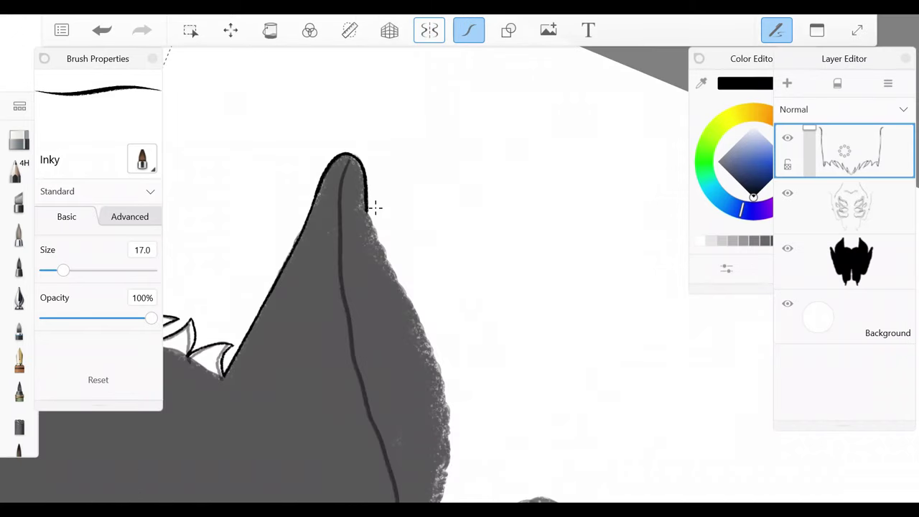
key(ctrl+z)
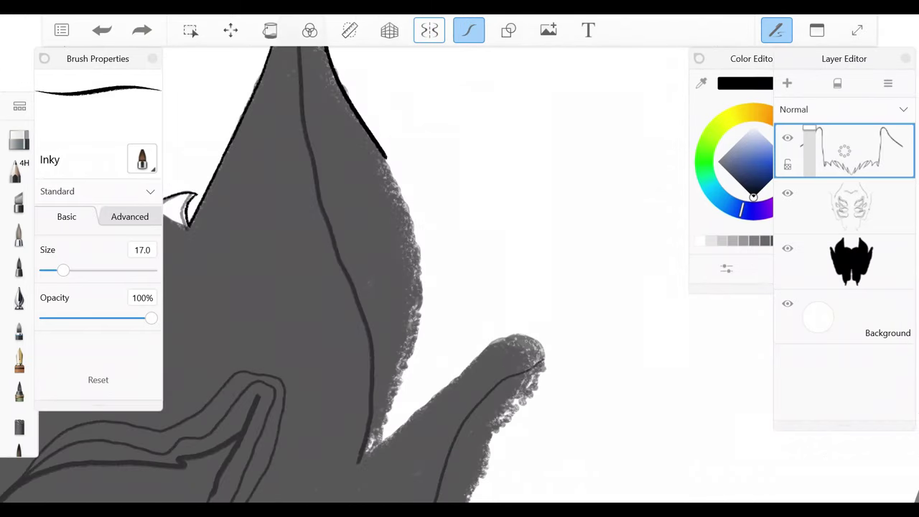
key(ctrl+y)
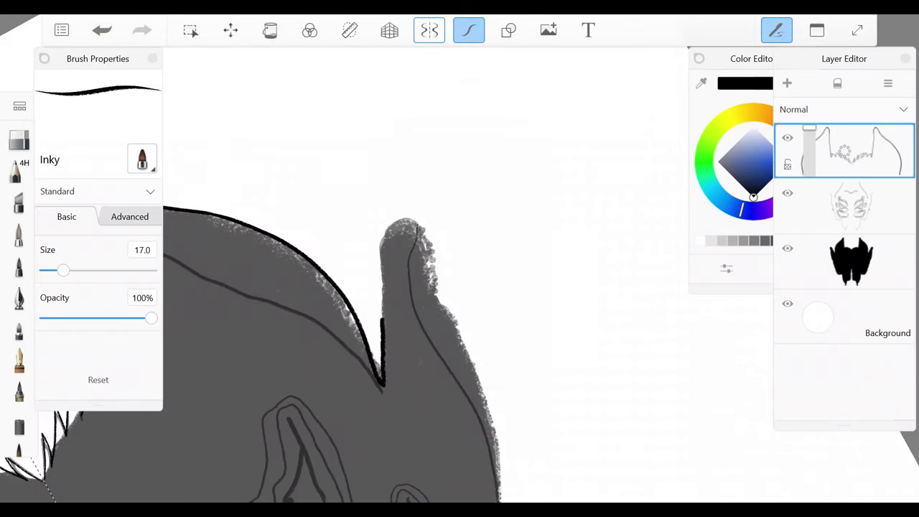
- Undo the short ear stroke and re-ink the ear's outline over its rounded tip and down its outer side
key(ctrl+z)
key(ctrl+z)
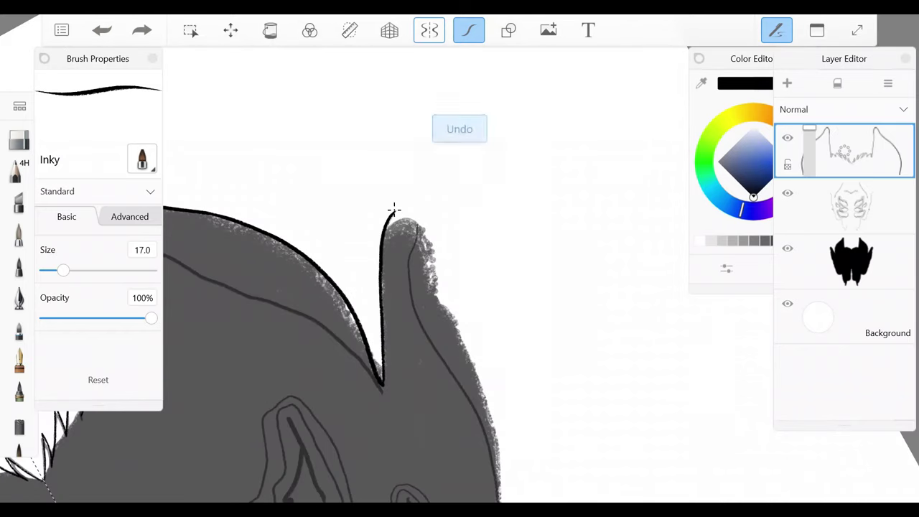
drag(386, 219, 427, 262)
drag(141, 501, 14, 437)
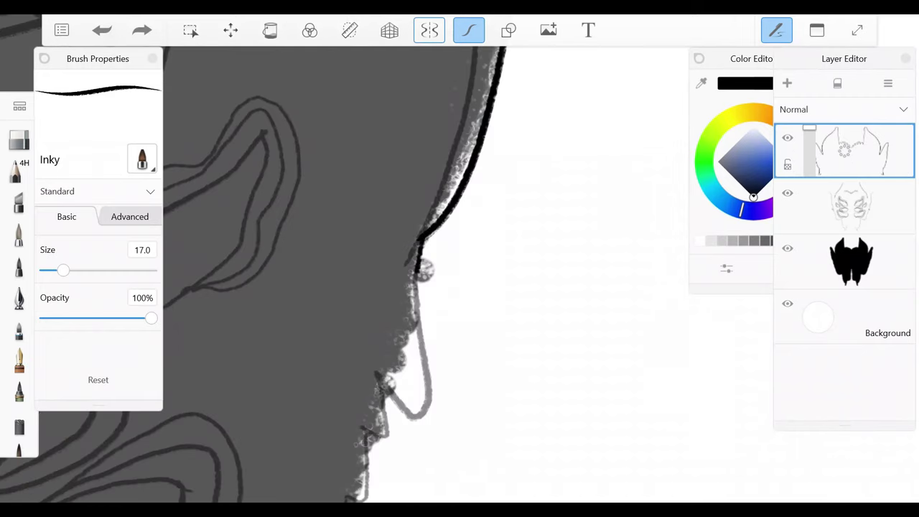
- Ink the first fur tuft below the ear on the mask's side, undoing and redrawing its curve
mouse_move(419, 271)
mouse_down()
mouse_move(425, 415)
mouse_move(428, 405)
mouse_up()
drag(303, 255, 315, 276)
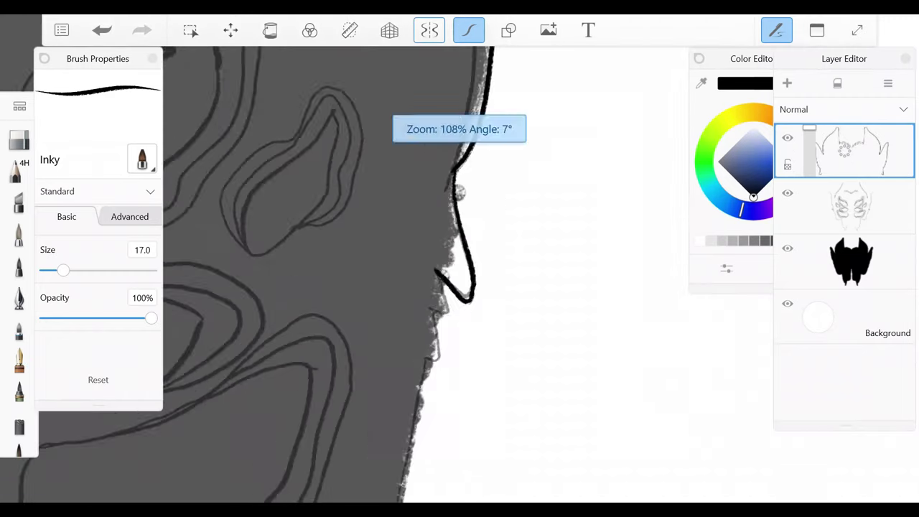
drag(425, 244, 434, 280)
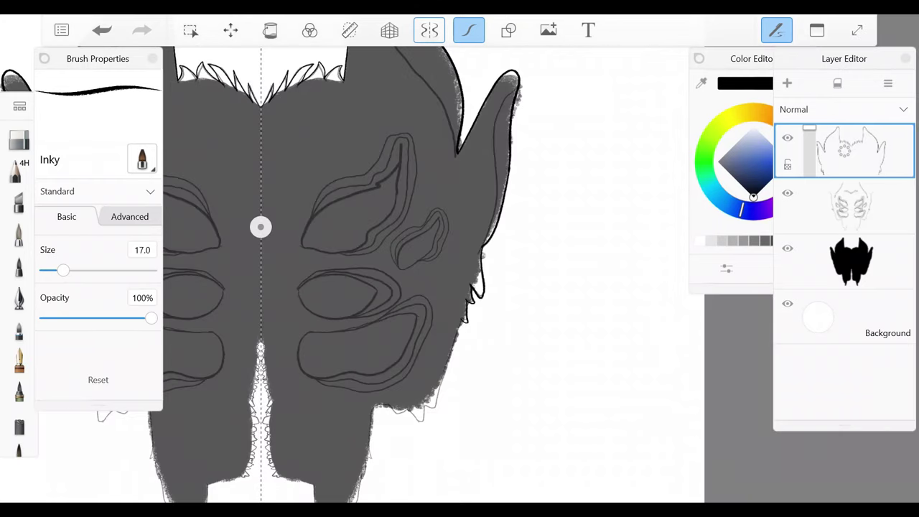
key(ctrl+z)
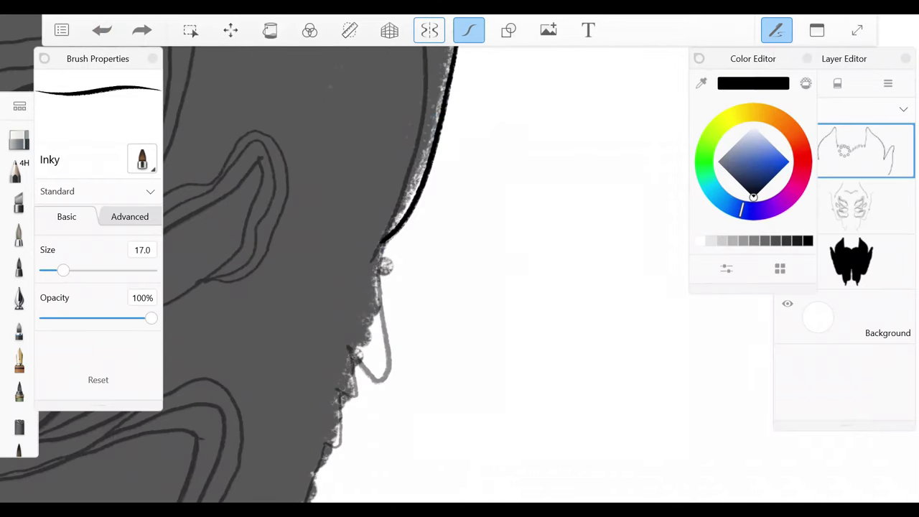
drag(383, 243, 379, 381)
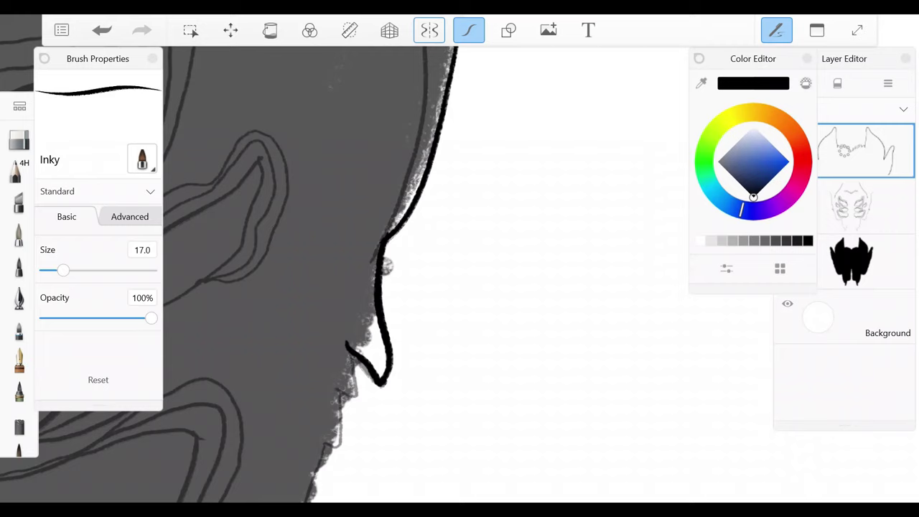
click(851, 260)
click(788, 192)
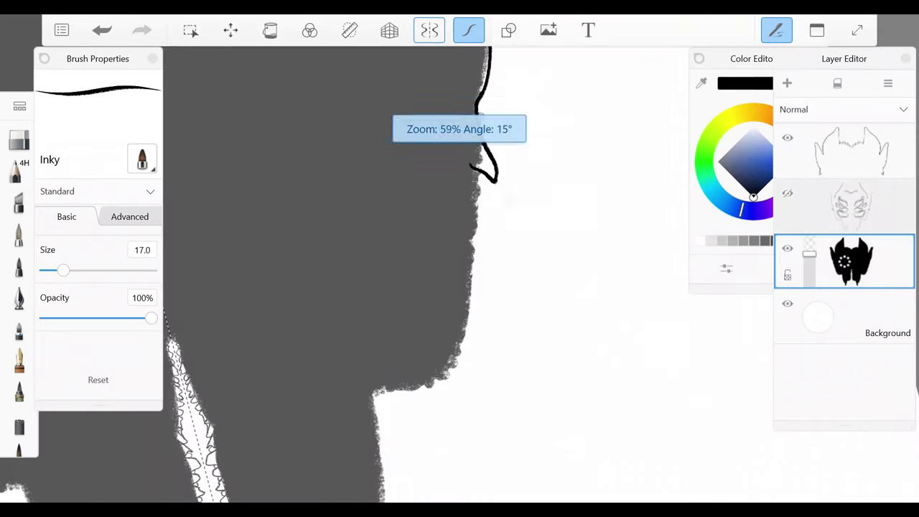
click(850, 151)
click(788, 192)
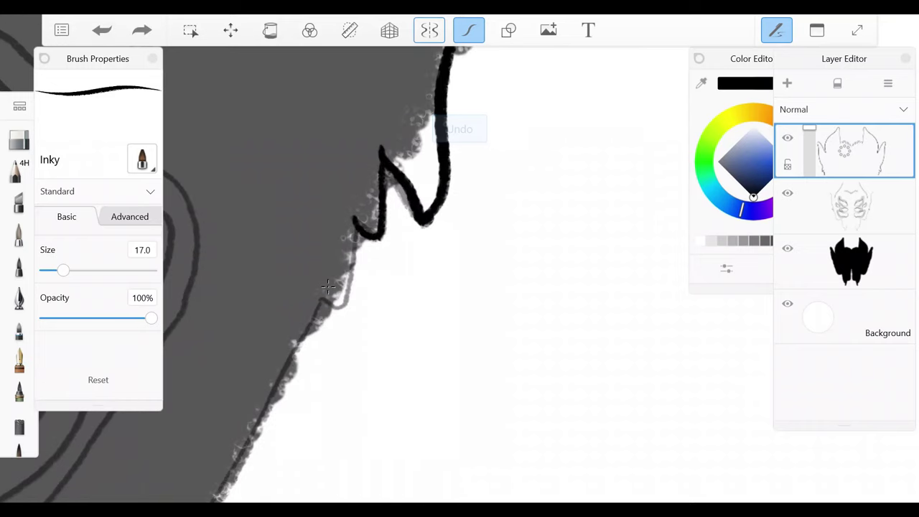
- Ink the lower side contour from the small tufts down the long straight edge and around the cheek's jagged bottom
drag(381, 305, 318, 318)
drag(287, 287, 309, 237)
drag(416, 228, 411, 409)
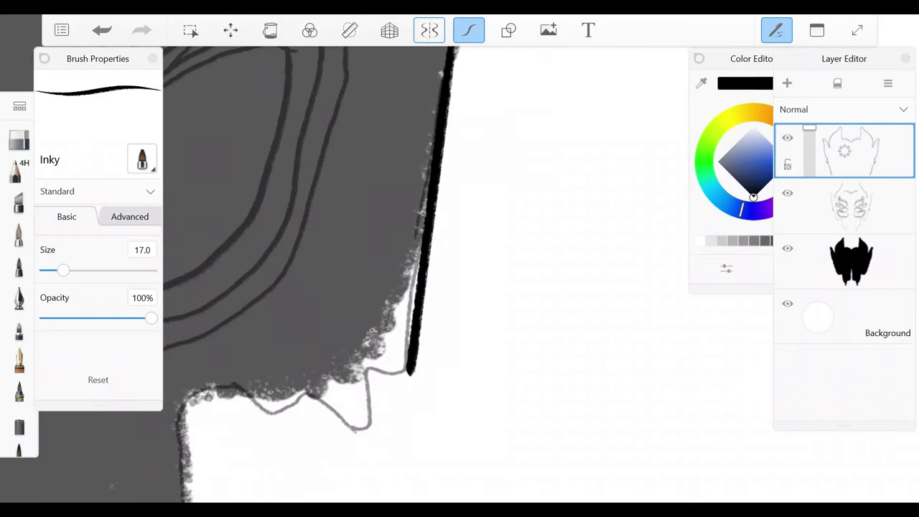
key(ctrl+z)
key(ctrl+z)
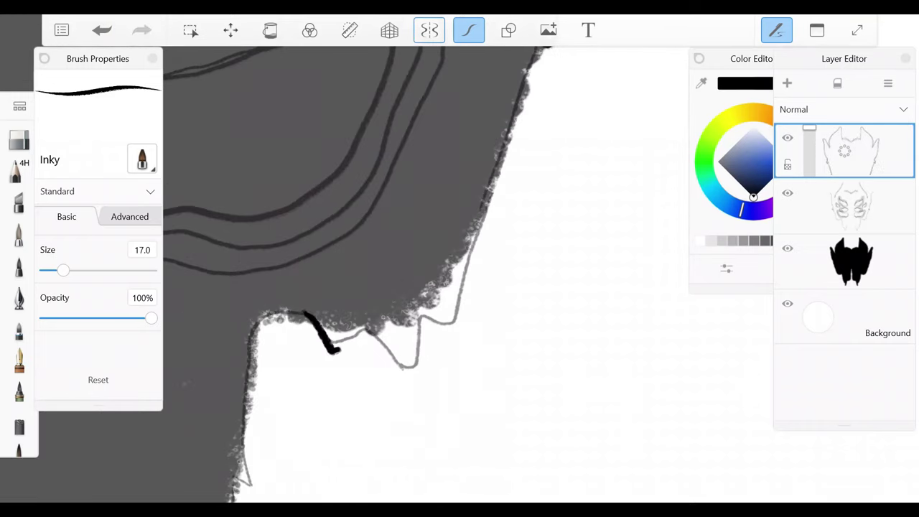
drag(405, 340, 419, 390)
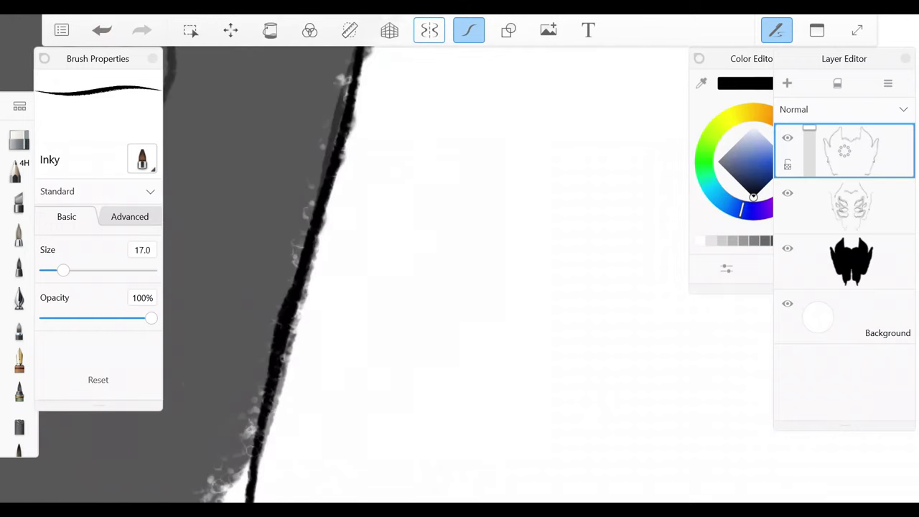
drag(545, 241, 409, 238)
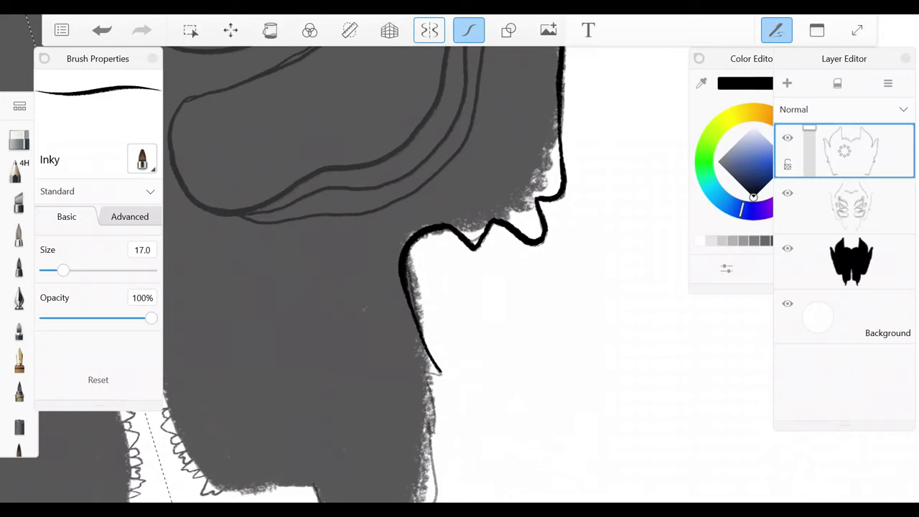
- Ink the jaw's outer edge with its pointed tufts, continuing around the narrow fang at the bottom
drag(413, 365, 489, 204)
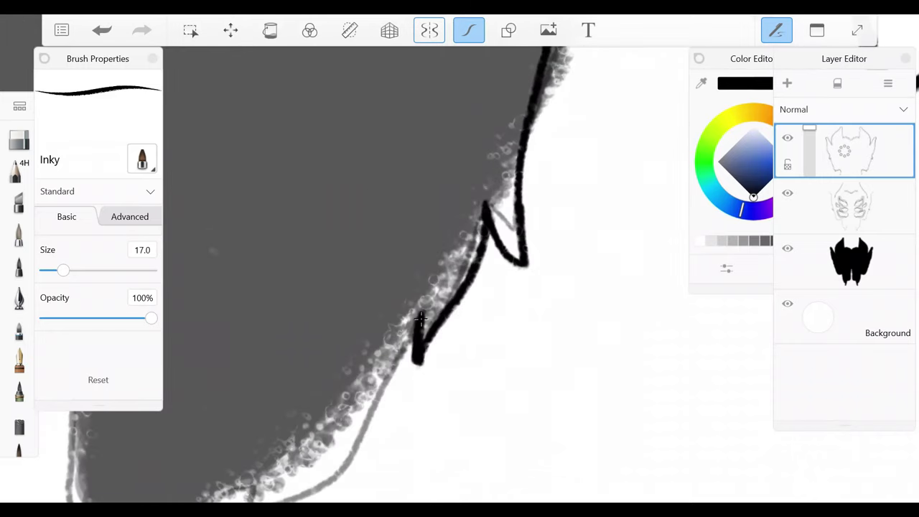
drag(440, 224, 376, 396)
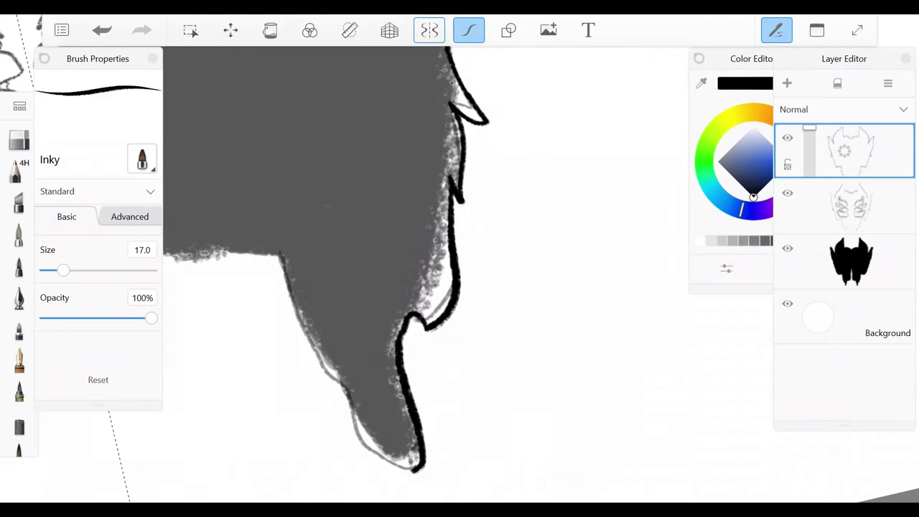
drag(416, 431, 344, 386)
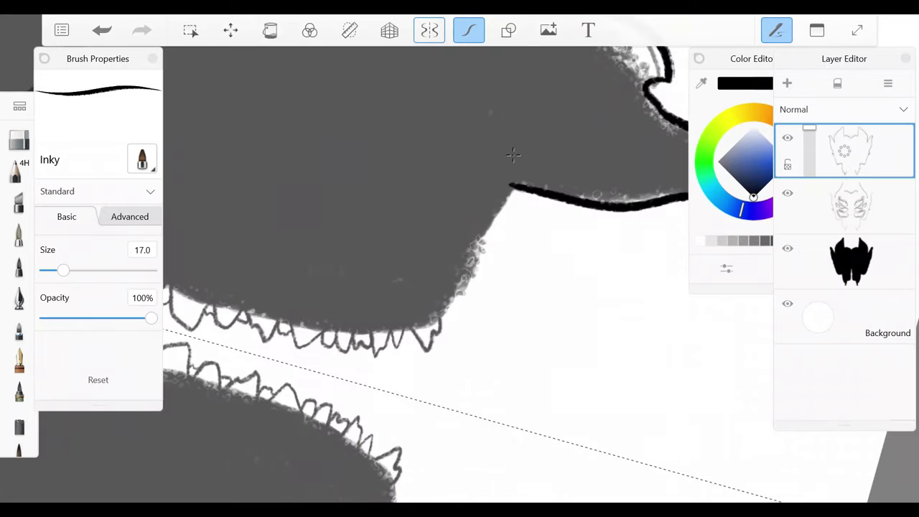
- Ink the jaw's lower inner edge and the sides of the central slit up to its peak
mouse_move(509, 187)
mouse_down()
mouse_move(470, 275)
mouse_move(422, 327)
mouse_up()
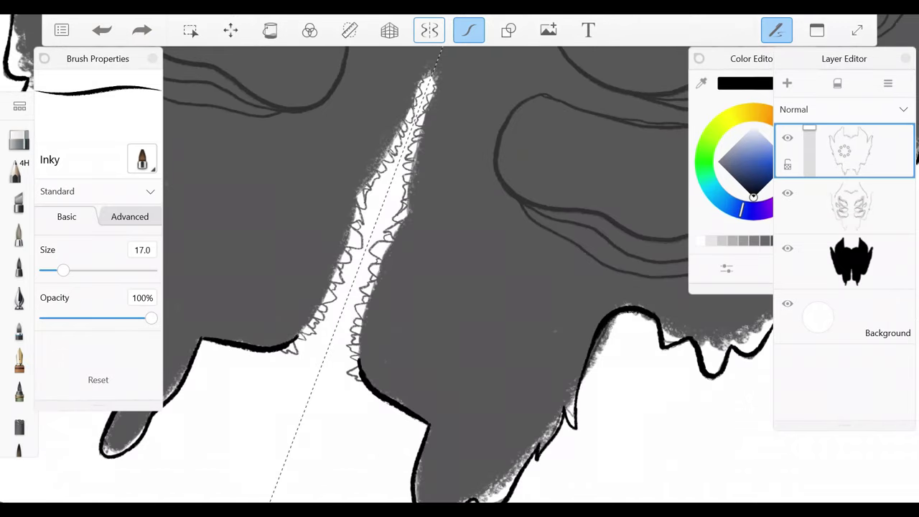
drag(384, 313, 449, 140)
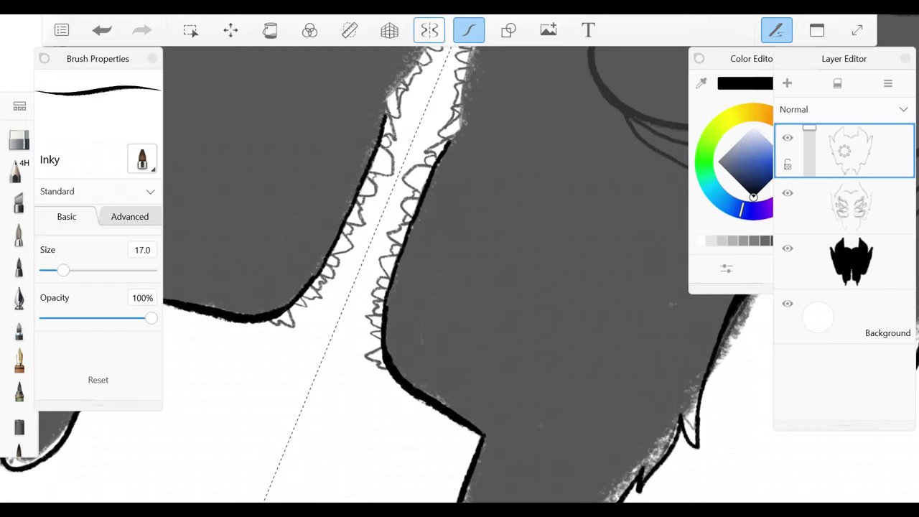
drag(391, 147, 394, 296)
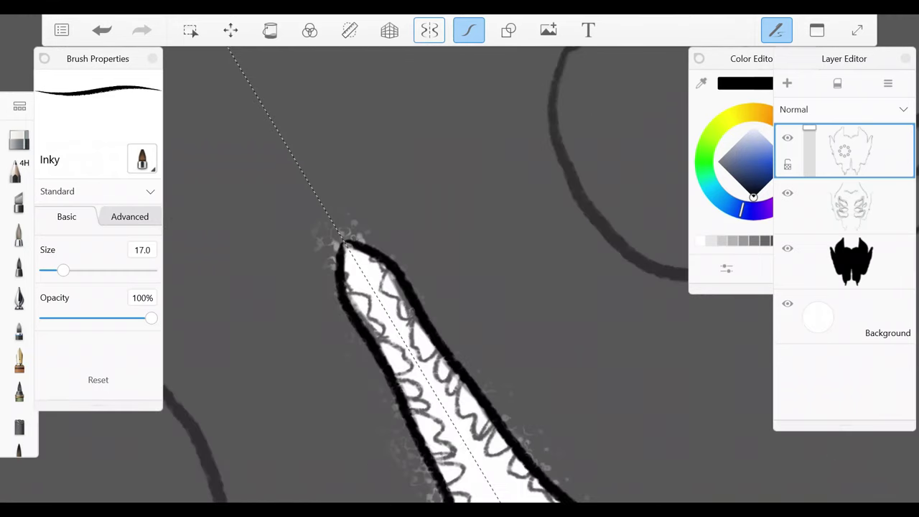
key(Home)
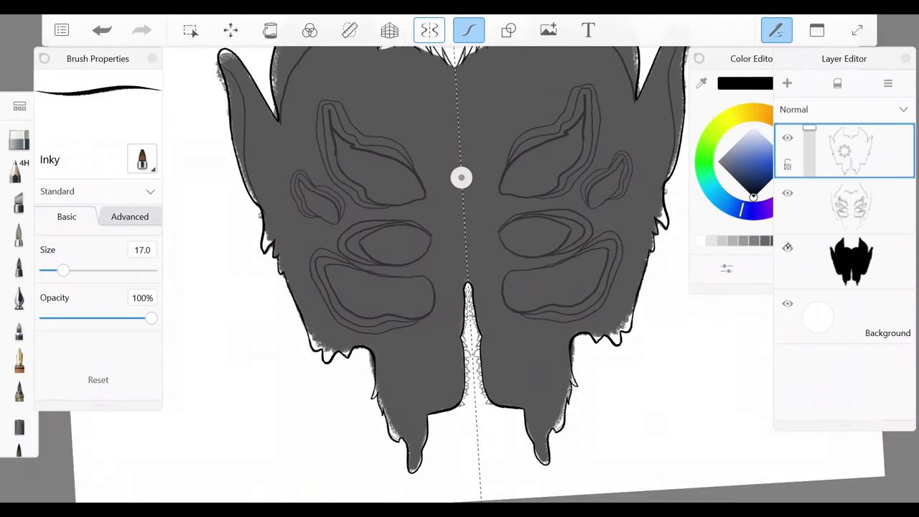
- Ink the lowest small teeth along the slit's bottom corner, undoing the last stray stroke
scroll(459, 273, up, 5)
drag(323, 281, 367, 285)
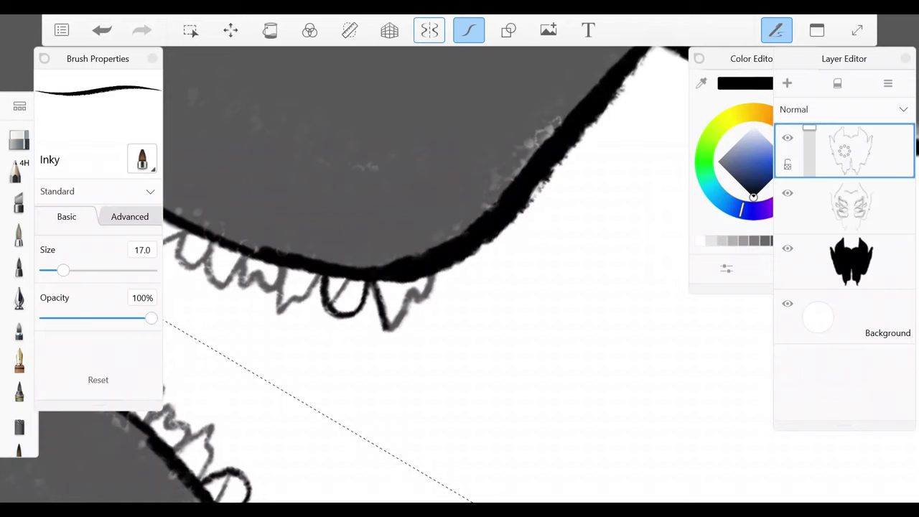
mouse_move(400, 274)
mouse_down()
mouse_move(427, 215)
mouse_move(453, 316)
mouse_move(489, 284)
mouse_up()
drag(395, 241, 435, 293)
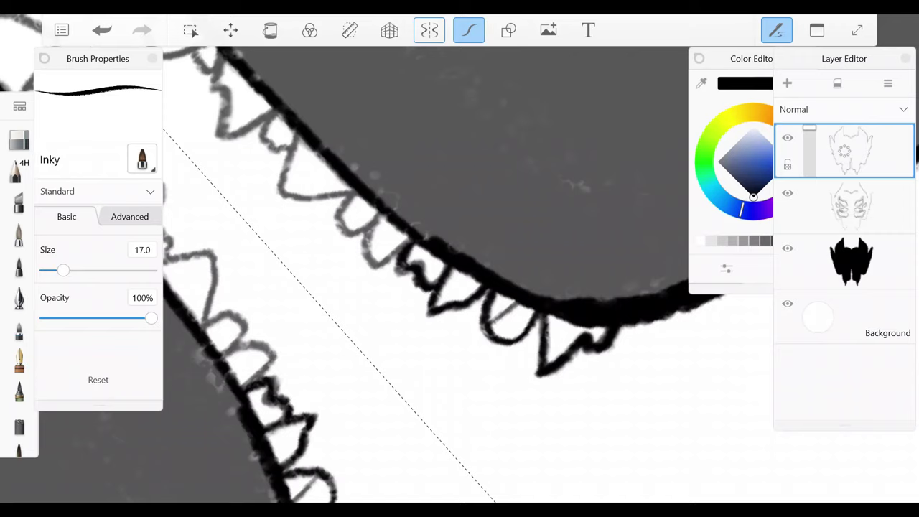
key(ctrl+z)
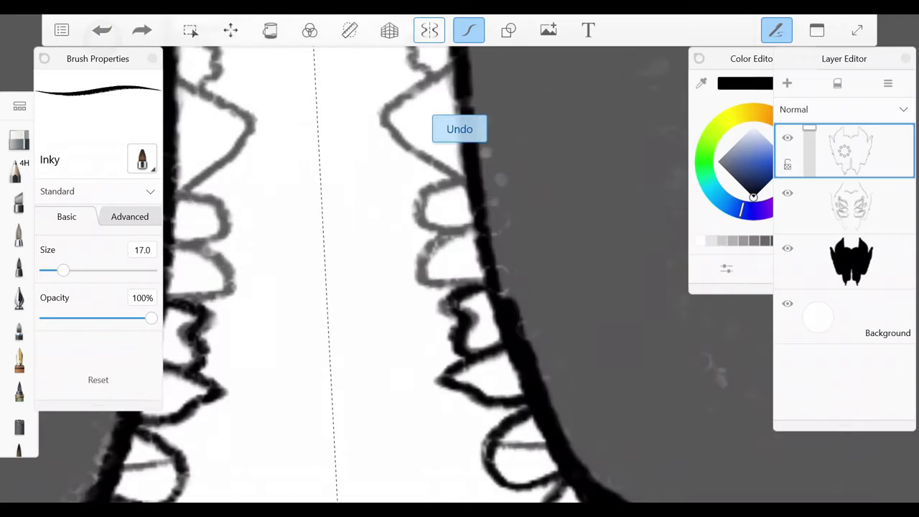
- Ink the next rounded and pointed teeth upward along the lower part of the central slit
mouse_move(470, 228)
mouse_down()
mouse_move(456, 203)
mouse_move(431, 231)
mouse_up()
mouse_move(479, 205)
mouse_down()
mouse_move(434, 290)
mouse_move(474, 310)
mouse_up()
mouse_move(479, 237)
mouse_down()
mouse_move(463, 244)
mouse_move(438, 287)
mouse_move(488, 302)
mouse_up()
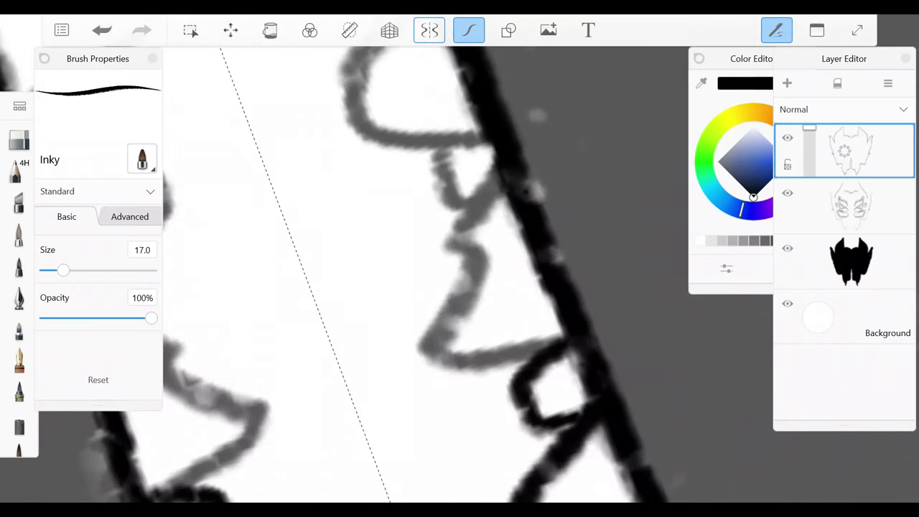
mouse_move(495, 158)
mouse_down()
mouse_move(437, 302)
mouse_move(560, 334)
mouse_up()
drag(502, 352, 488, 445)
drag(503, 237, 517, 374)
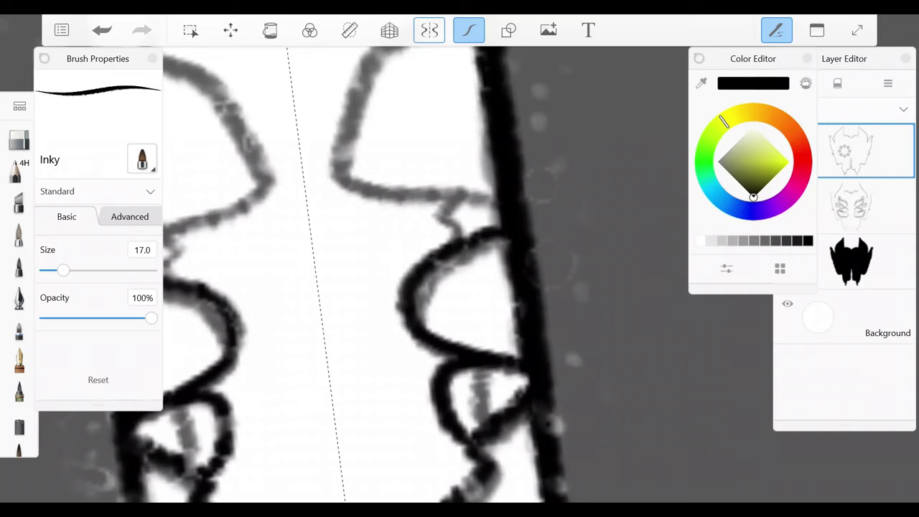
- Ink the large blocky tooth and the small and triangular teeth just below the slit's bend
drag(474, 262, 495, 316)
mouse_move(503, 172)
mouse_down()
mouse_move(439, 222)
mouse_move(488, 316)
mouse_move(560, 296)
mouse_up()
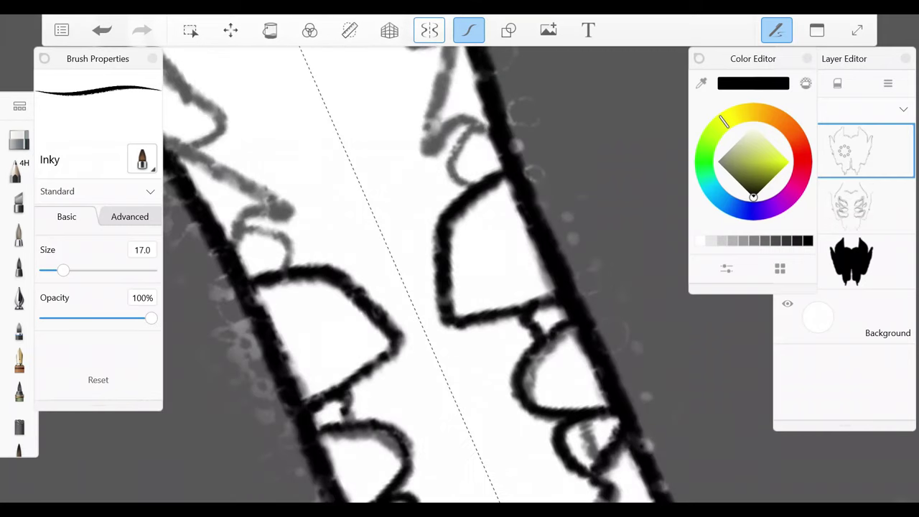
drag(535, 252, 495, 305)
drag(471, 238, 441, 370)
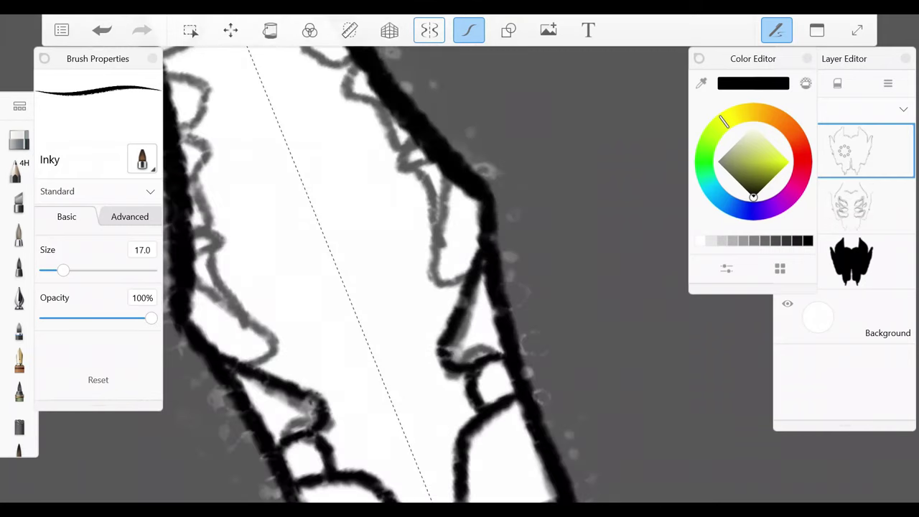
- Ink the remaining teeth from the slit's bend up to its narrow peak
drag(538, 208, 502, 366)
mouse_move(445, 236)
mouse_down()
mouse_move(495, 337)
mouse_move(431, 327)
mouse_up()
drag(445, 366, 409, 287)
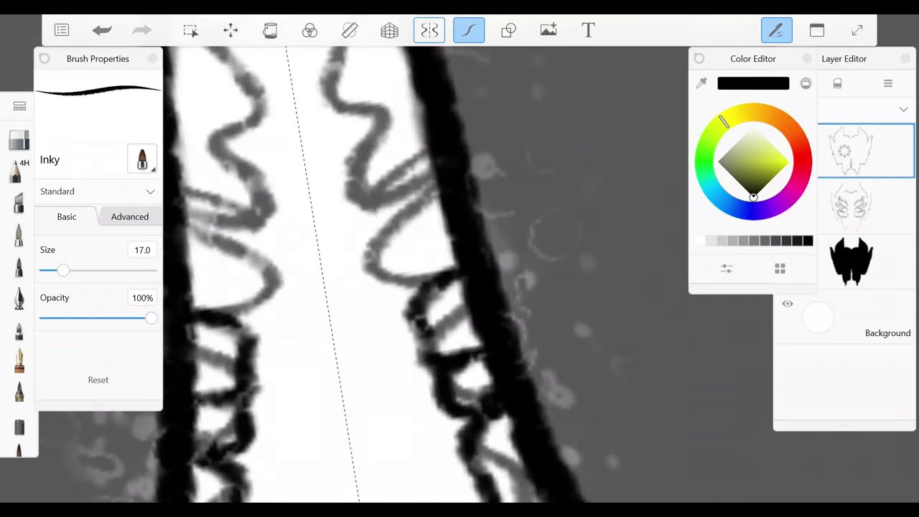
mouse_move(488, 338)
mouse_down()
mouse_move(448, 243)
mouse_move(425, 323)
mouse_move(459, 381)
mouse_up()
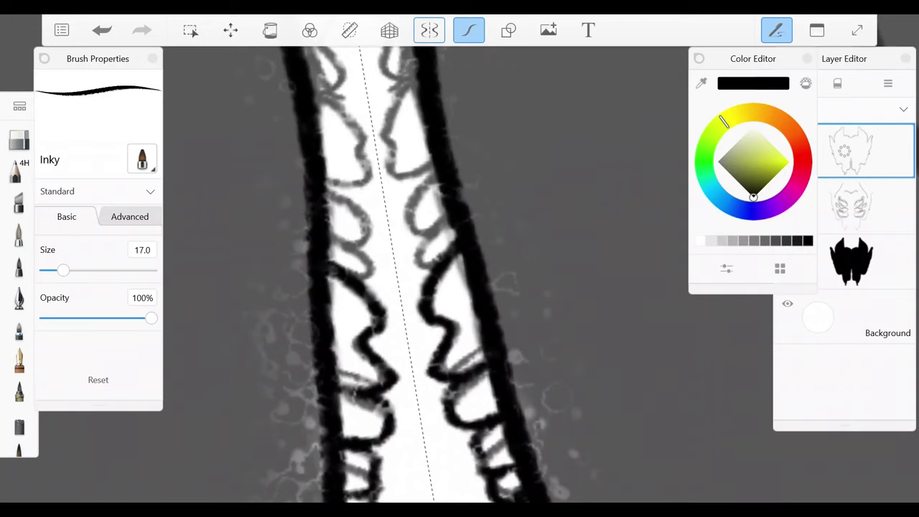
mouse_move(488, 308)
mouse_down()
mouse_move(467, 402)
mouse_move(495, 424)
mouse_move(461, 263)
mouse_up()
mouse_move(490, 143)
mouse_down()
mouse_move(453, 204)
mouse_move(506, 352)
mouse_up()
- Hide the black silhouette layer and add a new layer directly above the sketch layer
click(850, 205)
click(788, 248)
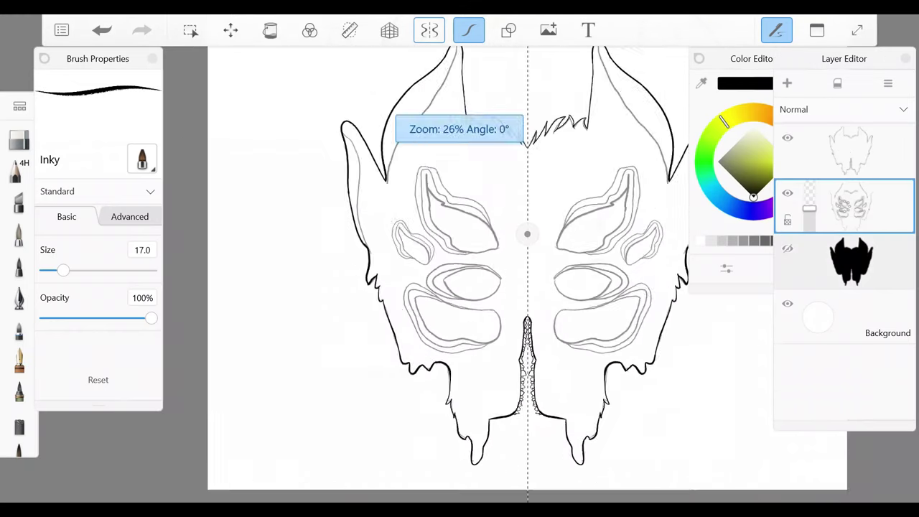
click(787, 192)
click(786, 83)
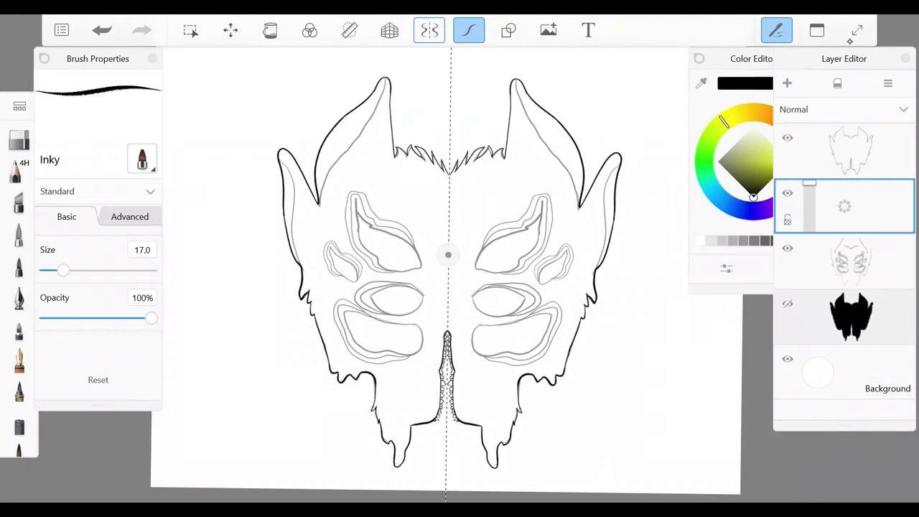
- Set the drawing colour to a very dark grey, undoing a test stroke made in a lighter grey
click(728, 172)
drag(723, 121, 734, 208)
scroll(448, 254, up, 5)
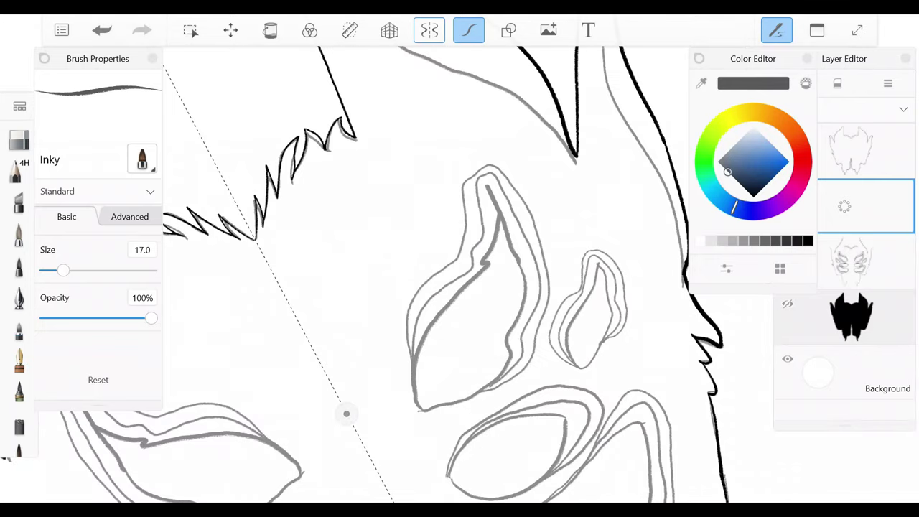
click(411, 444)
drag(413, 444, 399, 388)
key(ctrl+z)
click(739, 183)
- Ink the inner outline of the large upper eye opening in very dark grey
mouse_move(413, 443)
mouse_down()
mouse_move(397, 420)
mouse_move(414, 355)
mouse_move(456, 310)
mouse_up()
scroll(423, 434, up, 3)
mouse_move(420, 410)
mouse_down()
mouse_move(373, 216)
mouse_move(467, 359)
mouse_move(491, 226)
mouse_move(498, 352)
mouse_move(475, 427)
mouse_up()
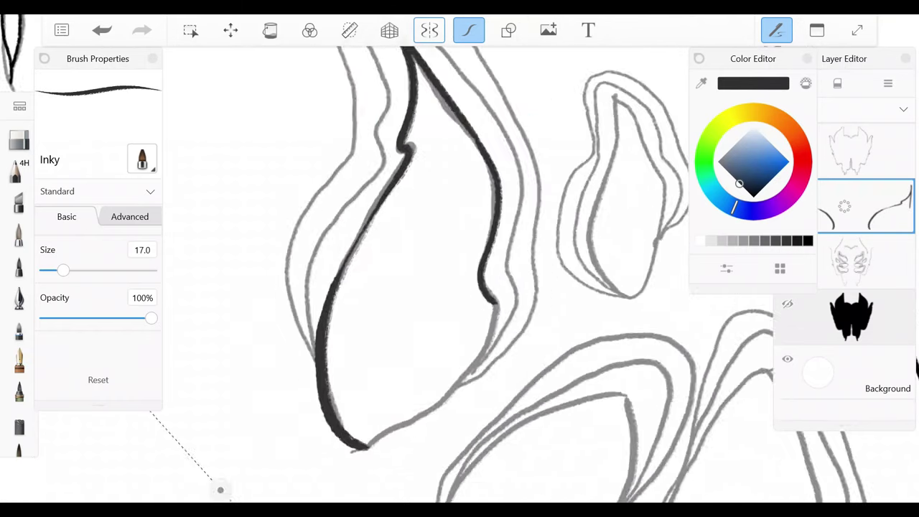
drag(487, 323, 374, 448)
scroll(459, 287, down, 2)
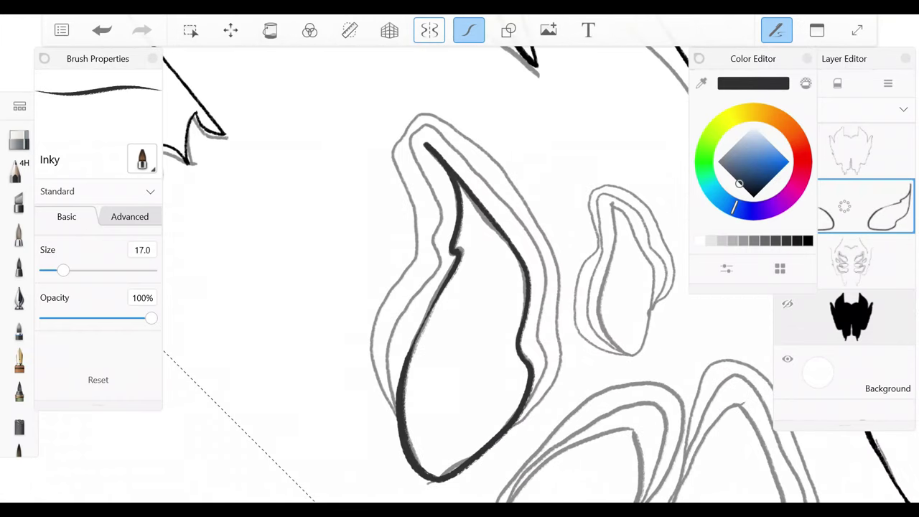
- Add a layer beneath the eye outline layer and ink the middle contour around the large upper eye in a slightly lighter dark grey
scroll(459, 287, down, 1)
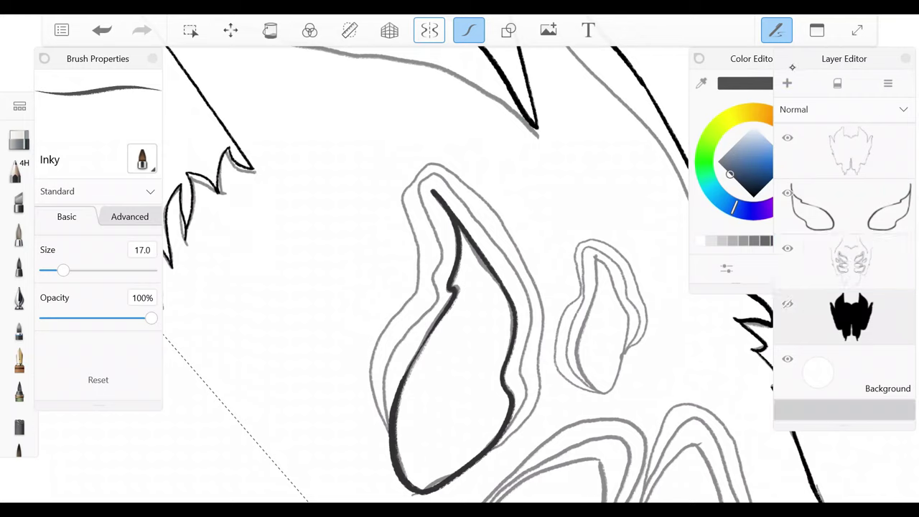
key(ctrl+shift+n)
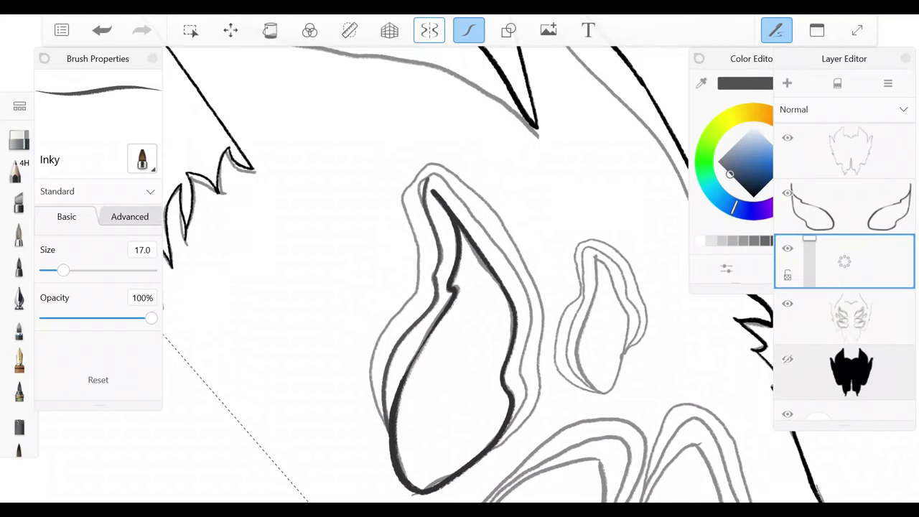
scroll(460, 287, down, 1)
scroll(459, 287, down, 1)
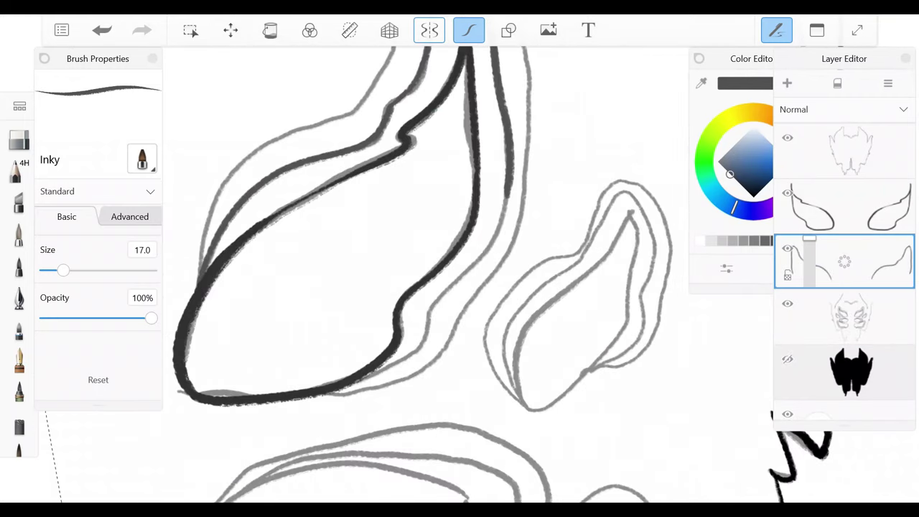
- Add another layer beneath the middle-contour layer and ink the outermost contour of the large upper eye in mid grey
key(ctrl+shift+n)
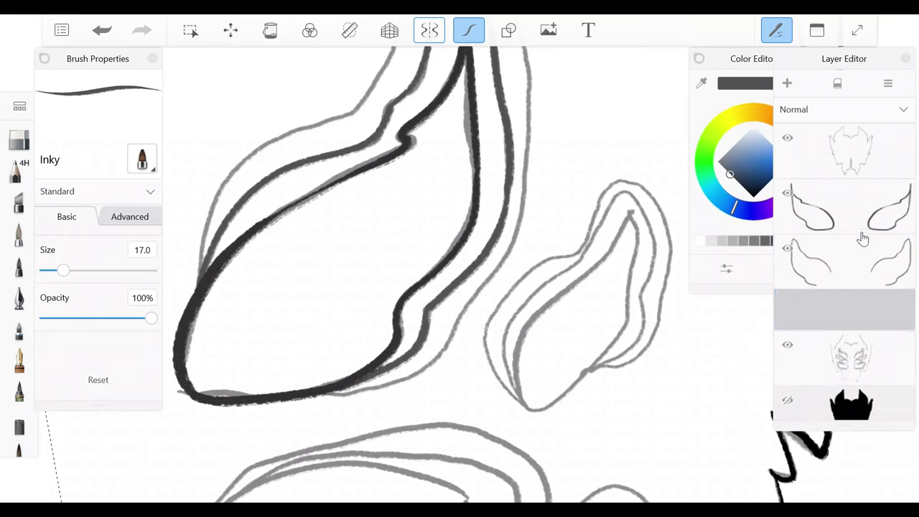
scroll(459, 288, down, 1)
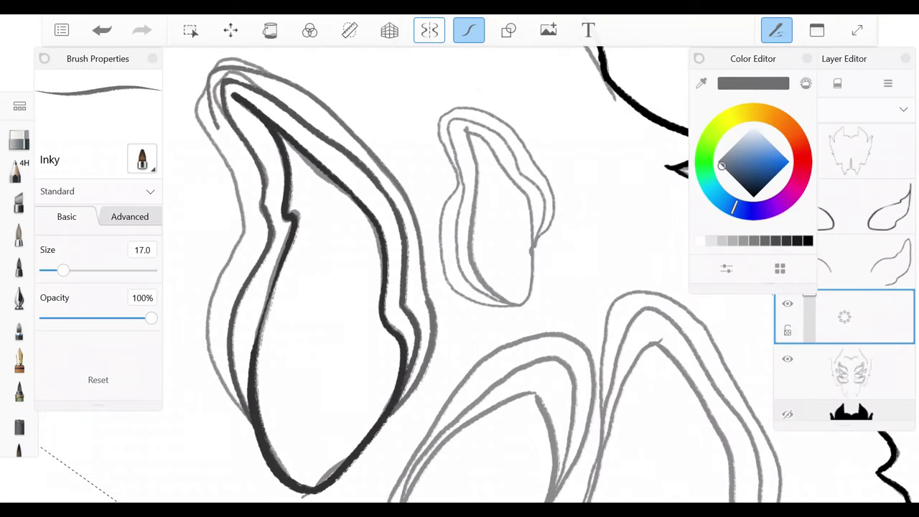
scroll(459, 287, down, 2)
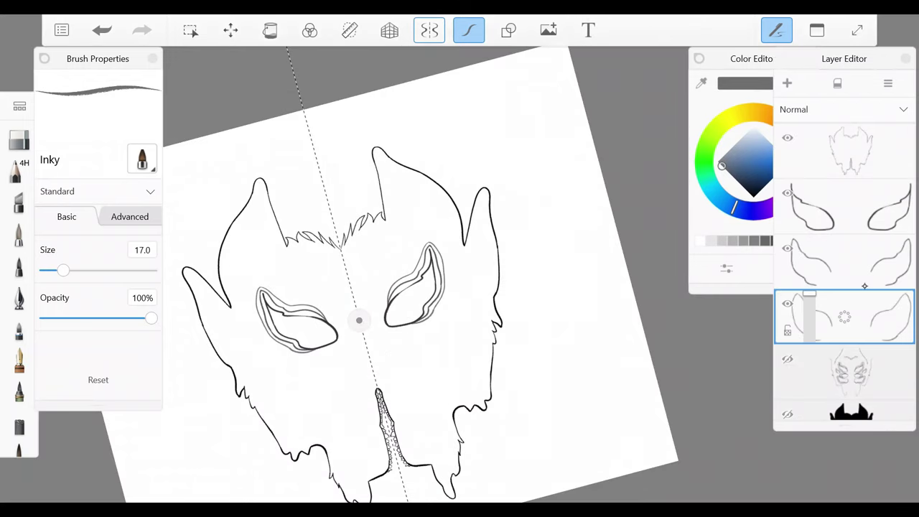
- Return to the eye opening layer and ink the inner outline of the small side eye in very dark grey
scroll(459, 287, up, 3)
drag(844, 316, 844, 206)
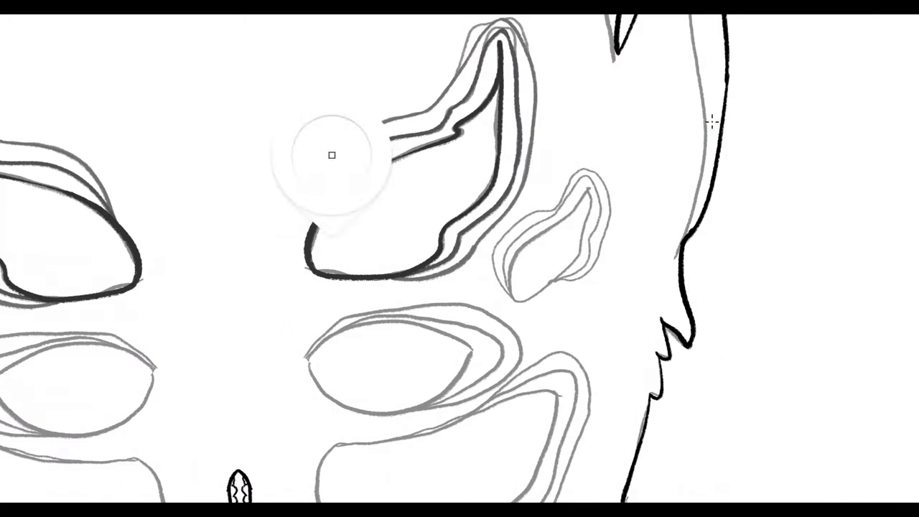
scroll(623, 213, up, 2)
mouse_move(425, 268)
mouse_down()
mouse_move(410, 360)
mouse_move(557, 167)
mouse_up()
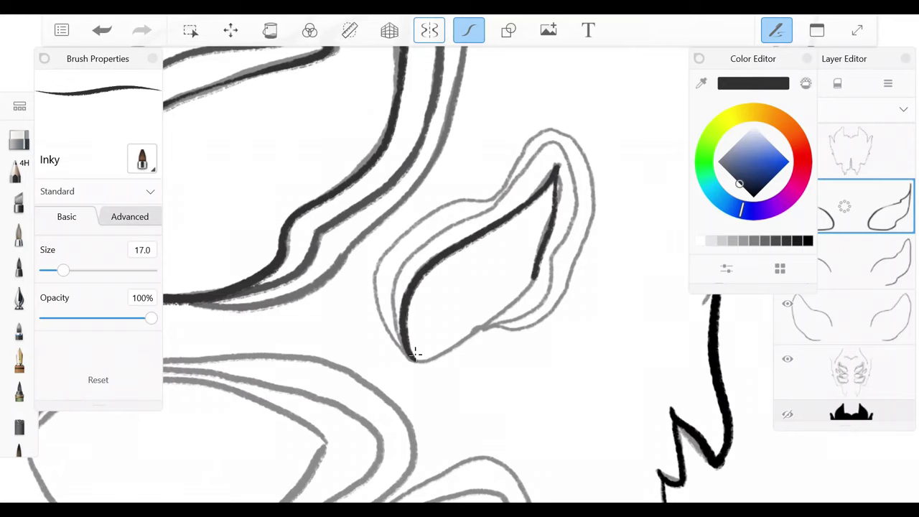
mouse_move(415, 353)
mouse_down()
mouse_move(456, 349)
mouse_move(535, 279)
mouse_up()
- Ink the closed inner outline of the pointed oval eye below the large upper eye, redoing one faulty stroke
scroll(535, 278, up, 2)
mouse_move(452, 358)
mouse_down()
mouse_move(463, 172)
mouse_move(307, 449)
mouse_move(348, 461)
mouse_move(290, 378)
mouse_move(413, 195)
mouse_move(425, 193)
mouse_up()
mouse_move(430, 199)
mouse_down()
mouse_move(438, 235)
mouse_move(449, 320)
mouse_up()
scroll(445, 287, up, 3)
key(ctrl+z)
mouse_move(433, 162)
mouse_down()
mouse_move(459, 283)
mouse_move(412, 377)
mouse_up()
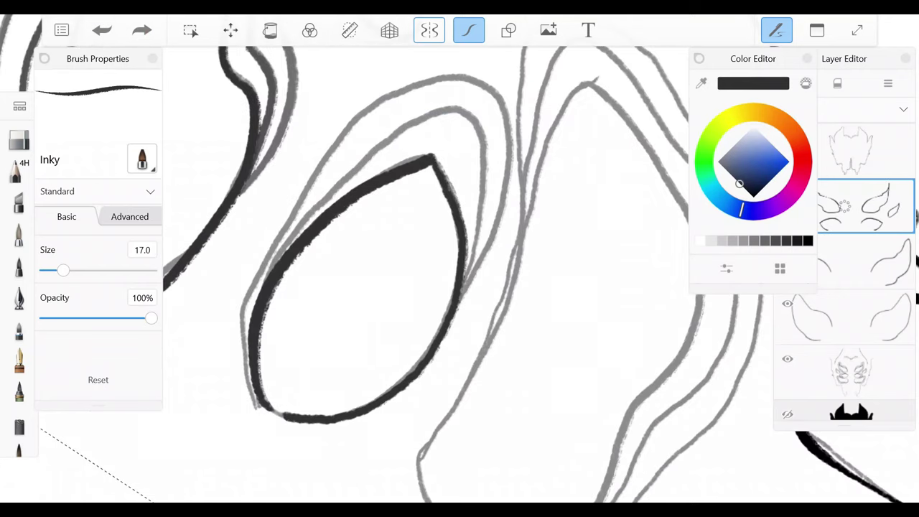
drag(283, 416, 258, 407)
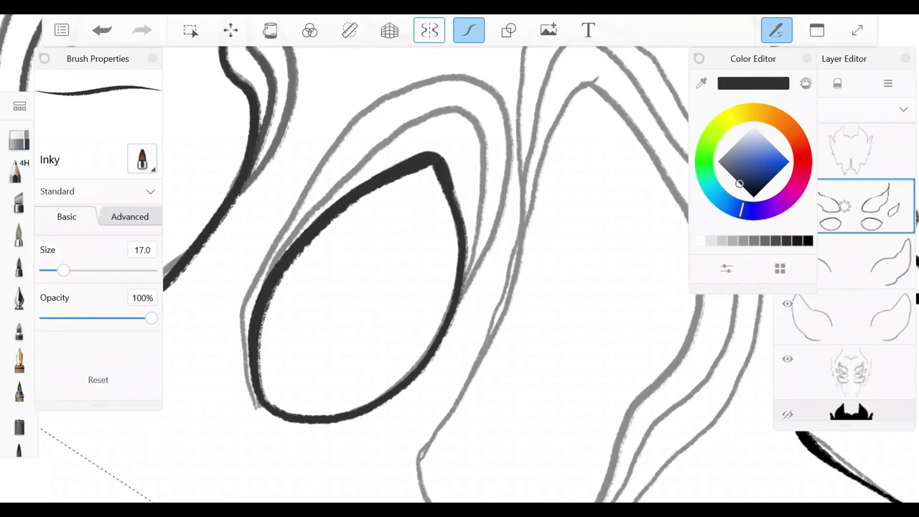
- Ink the middle contour around the pointed oval eye in dark grey on the middle-contour layer
scroll(459, 288, down, 2)
click(865, 258)
key(Tab)
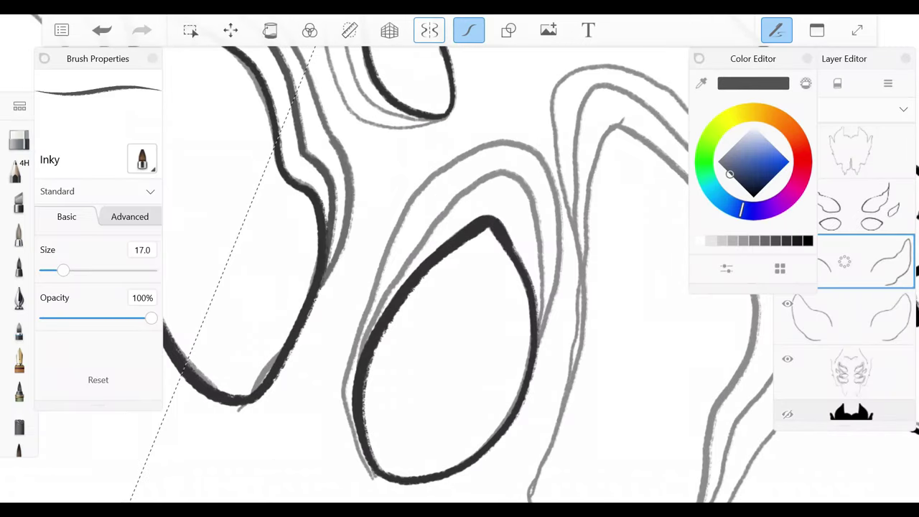
drag(437, 224, 365, 347)
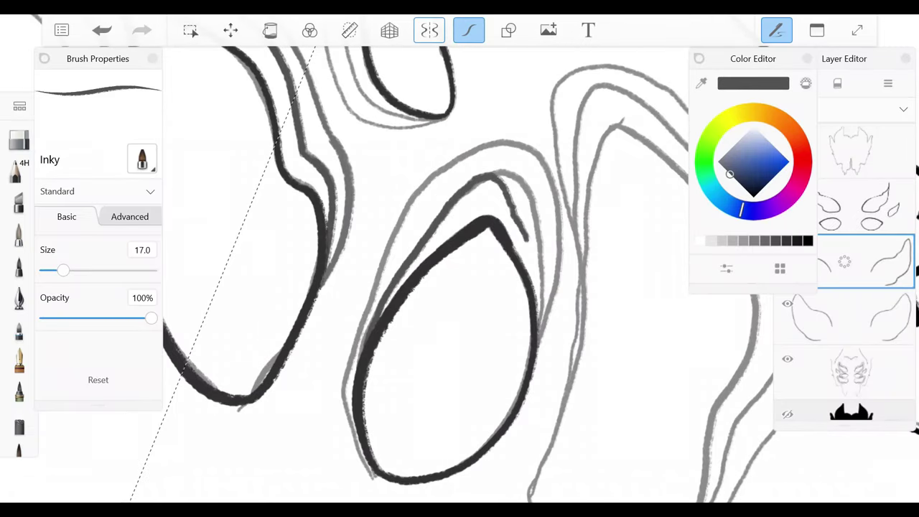
- Ink the outermost contour around the pointed oval eye in mid grey on the outer-contour layer
drag(865, 262, 865, 316)
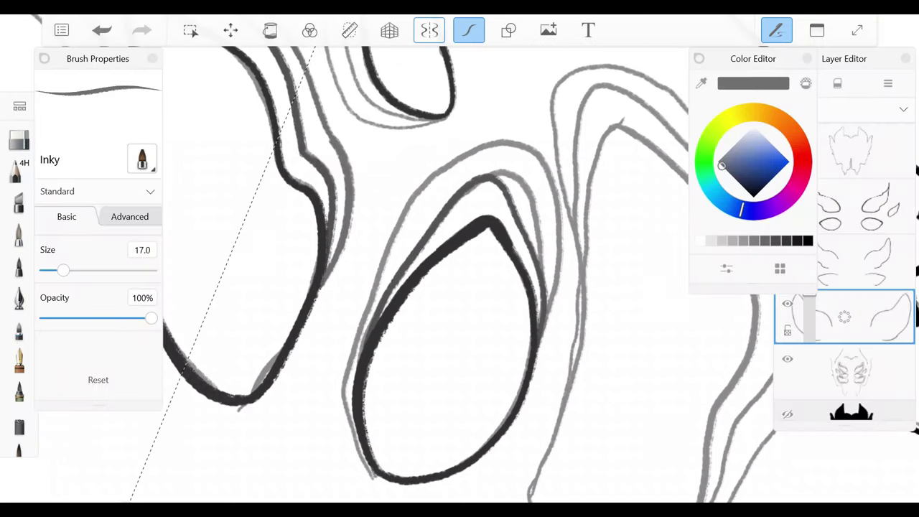
mouse_move(356, 382)
mouse_down()
mouse_move(430, 186)
mouse_move(384, 262)
mouse_move(531, 183)
mouse_move(546, 374)
mouse_up()
key(ctrl+z)
- Ink the middle contour around the small side eye in dark grey on the middle-contour layer
scroll(364, 359, down, 5)
scroll(384, 209, up, 6)
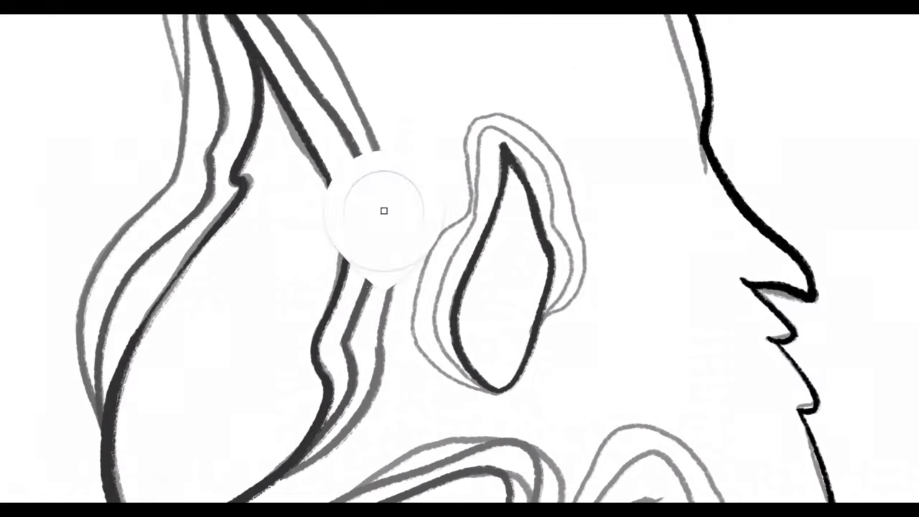
drag(489, 391, 459, 242)
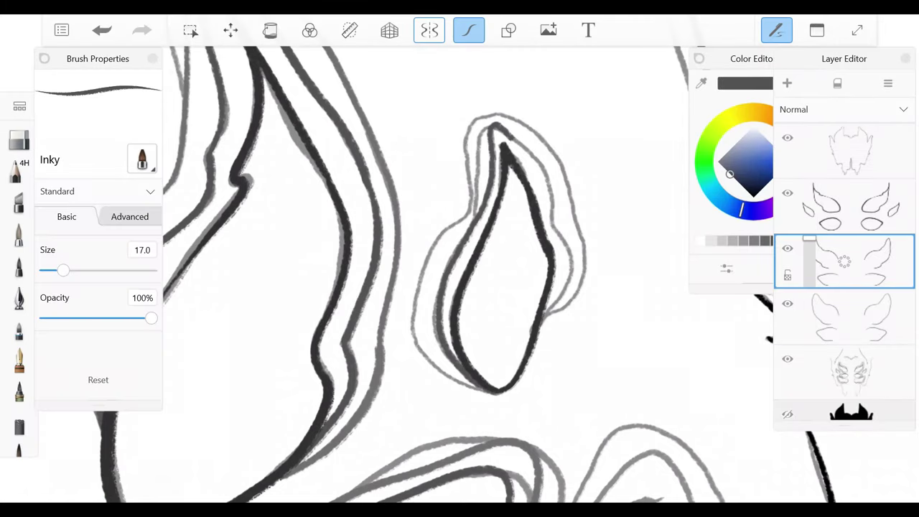
drag(506, 140, 552, 226)
- Sample the outer contour's mid grey and ink the outermost contour of the small side eye on the outer-contour layer
alt+click(389, 107)
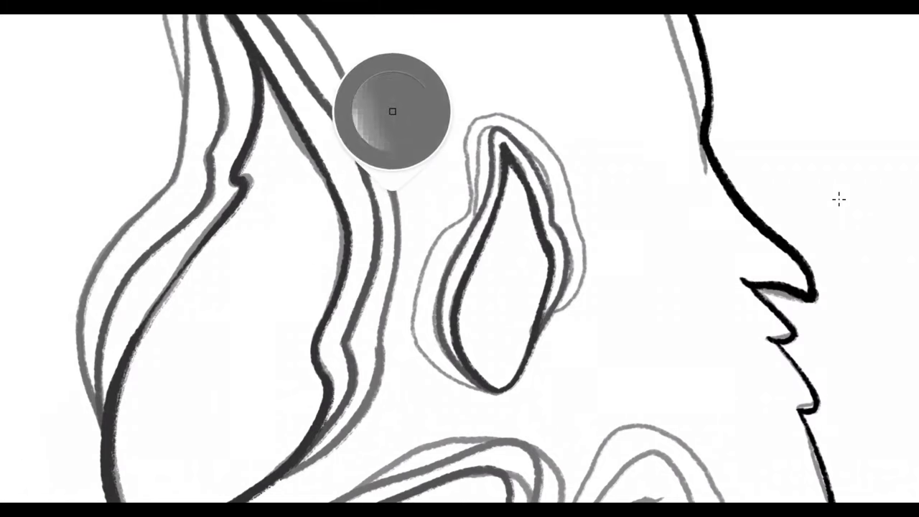
drag(490, 392, 431, 255)
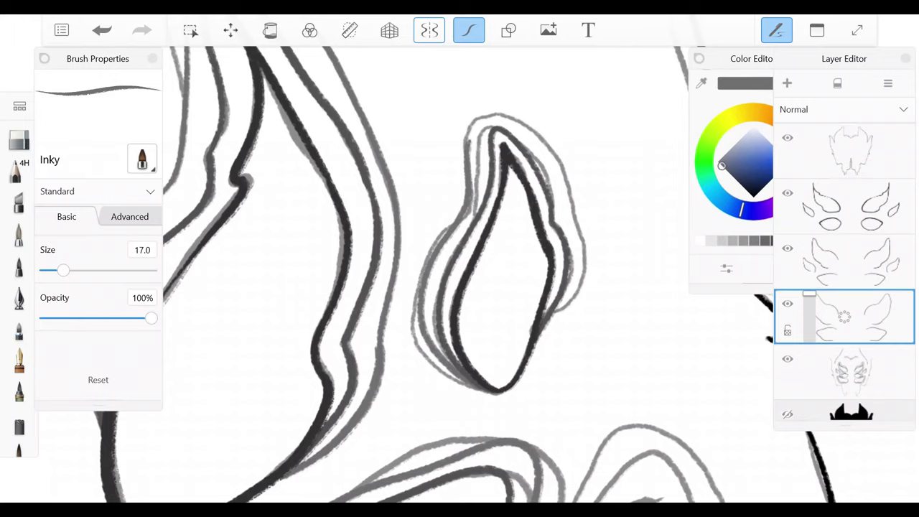
key(ctrl+z)
drag(465, 378, 460, 205)
drag(502, 120, 566, 217)
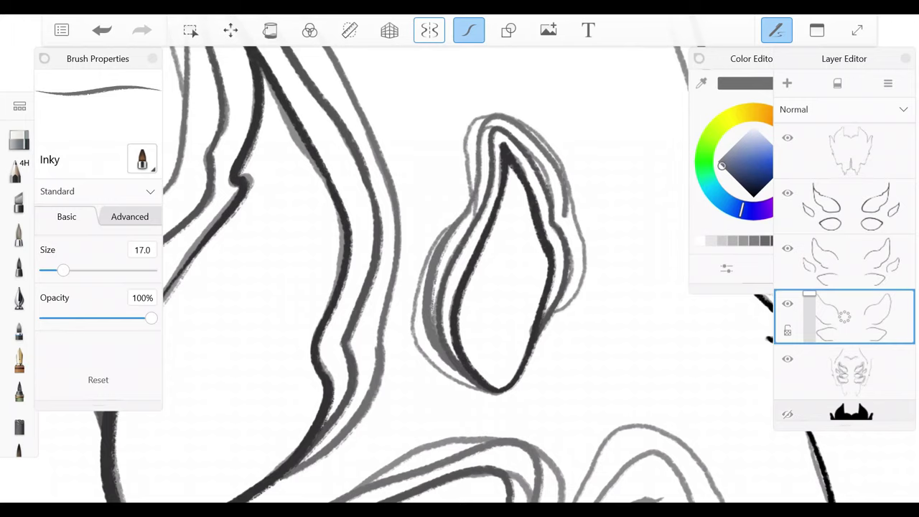
- Return to the eye opening layer and ink the inner outline of the large lowest eye in black
scroll(447, 334, down, 10)
scroll(488, 290, up, 10)
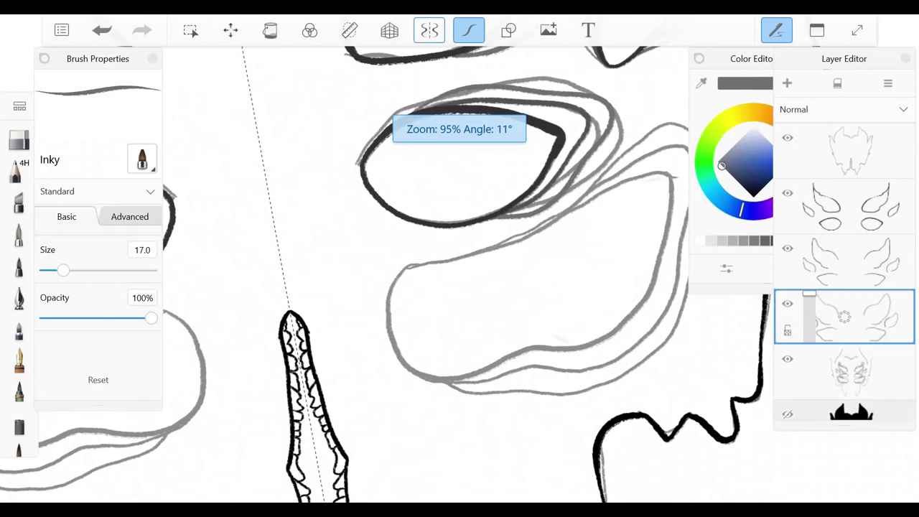
click(865, 206)
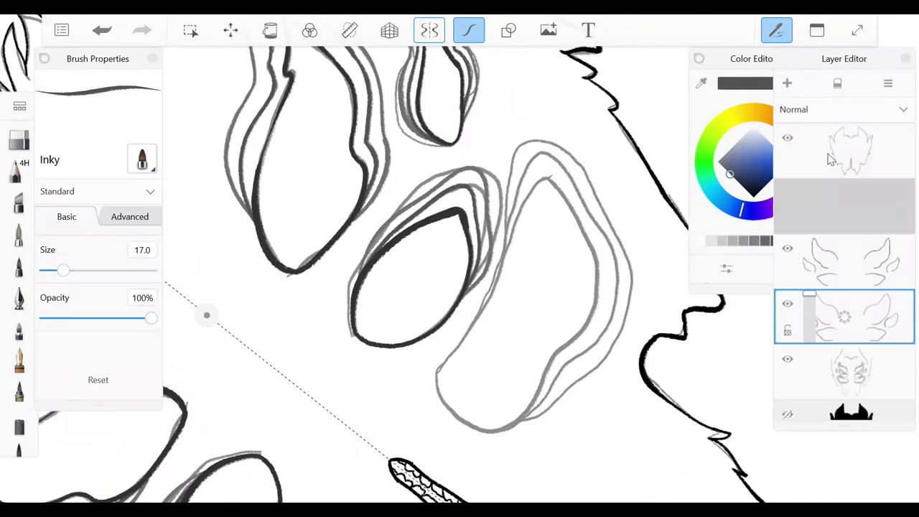
click(753, 196)
mouse_move(463, 339)
mouse_down()
mouse_move(436, 375)
mouse_move(468, 422)
mouse_up()
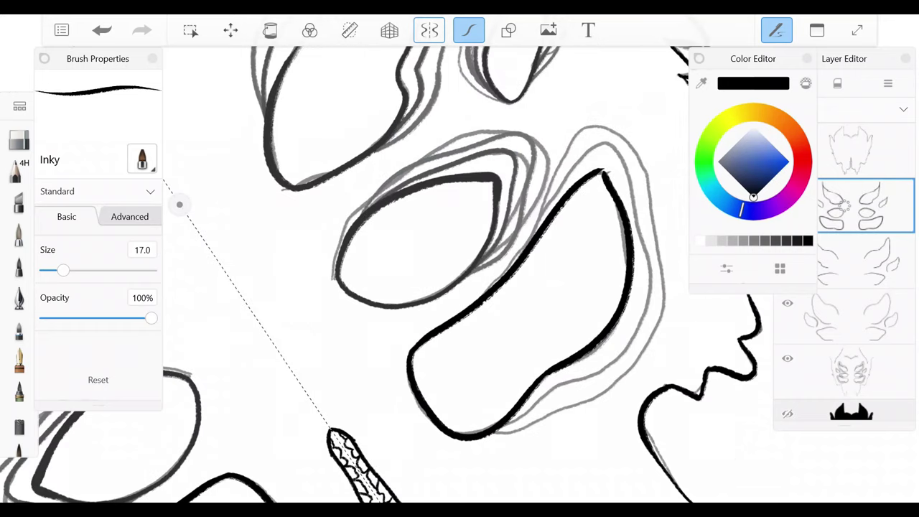
- Ink the lowest eye's middle contour in dark grey and its outermost contour in mid grey, each on its matching contour layer
click(844, 260)
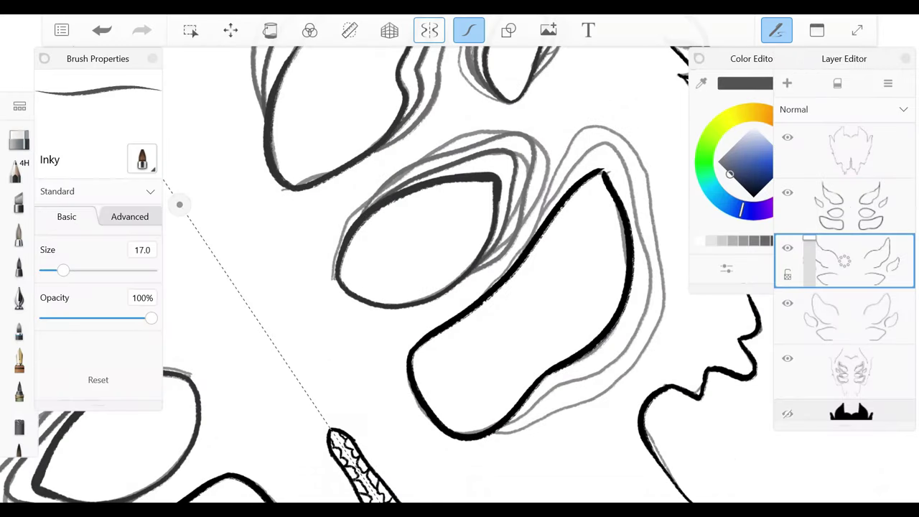
drag(459, 287, 423, 316)
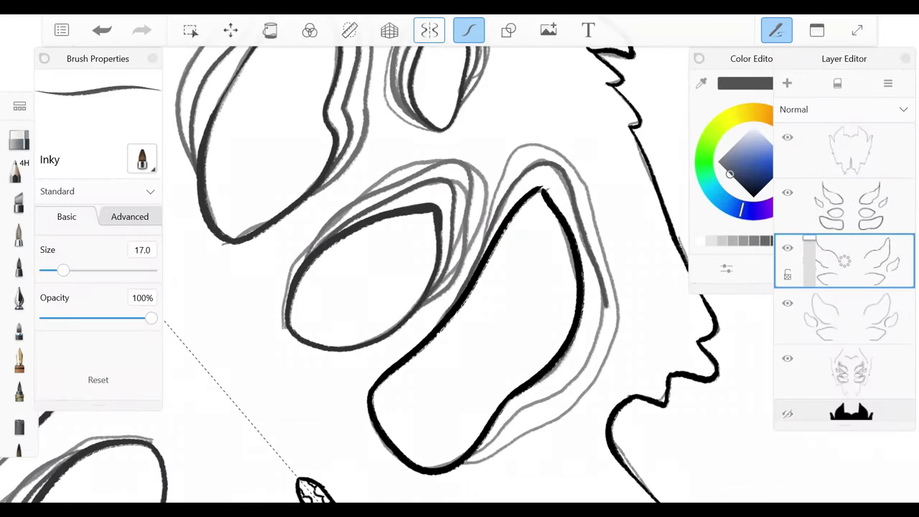
drag(844, 259, 844, 316)
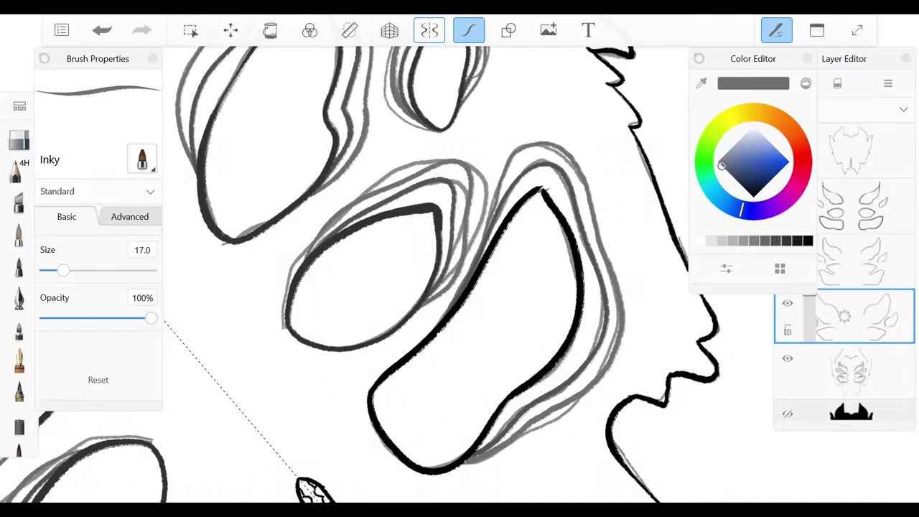
- Add a new layer above the eye opening layer and ink the horn's inner contour from tip to base in dark grey
scroll(459, 273, down, 5)
click(843, 316)
click(787, 83)
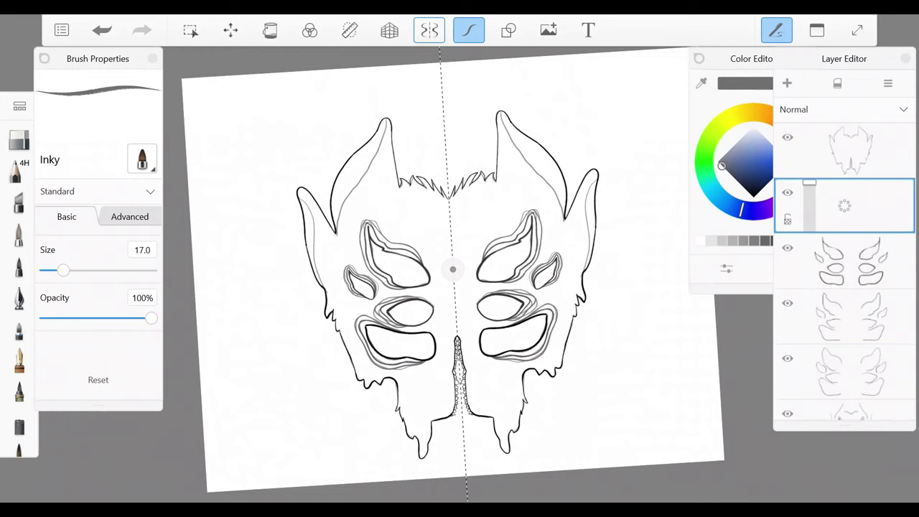
scroll(459, 272, up, 5)
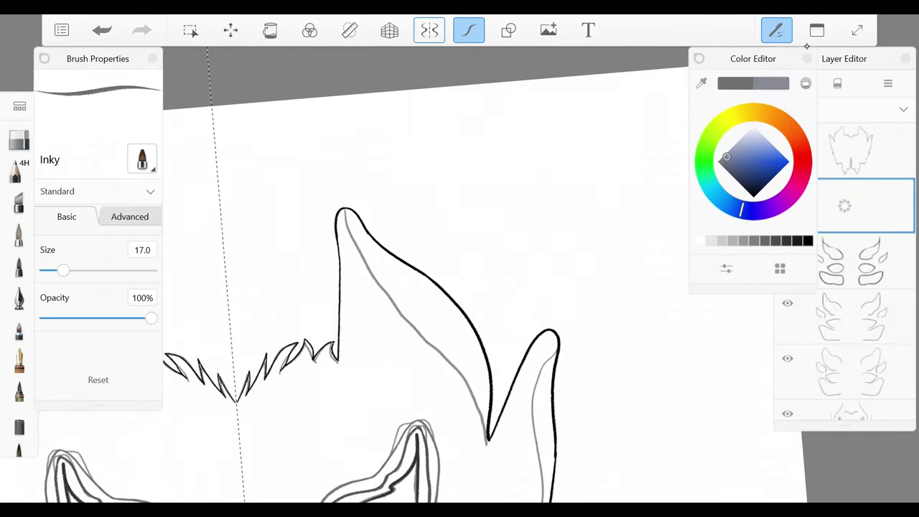
scroll(459, 273, up, 2)
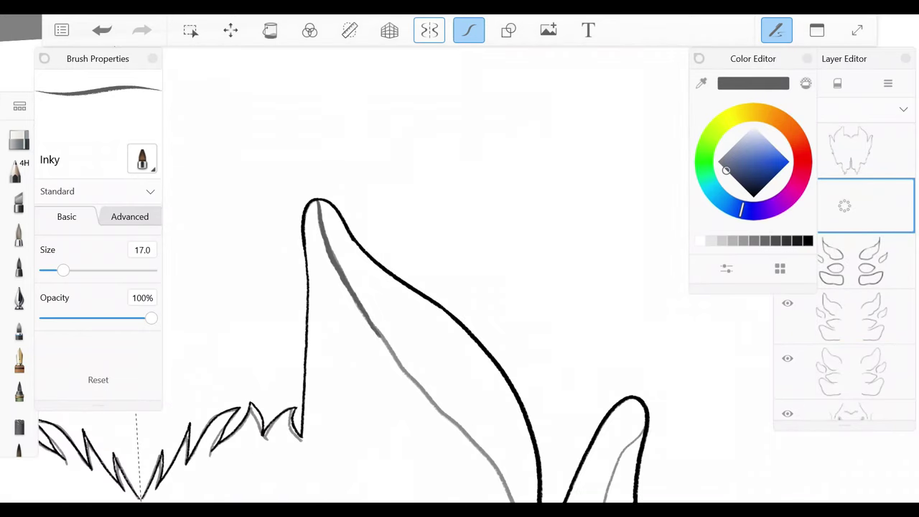
drag(417, 359, 366, 282)
key(ctrl+z)
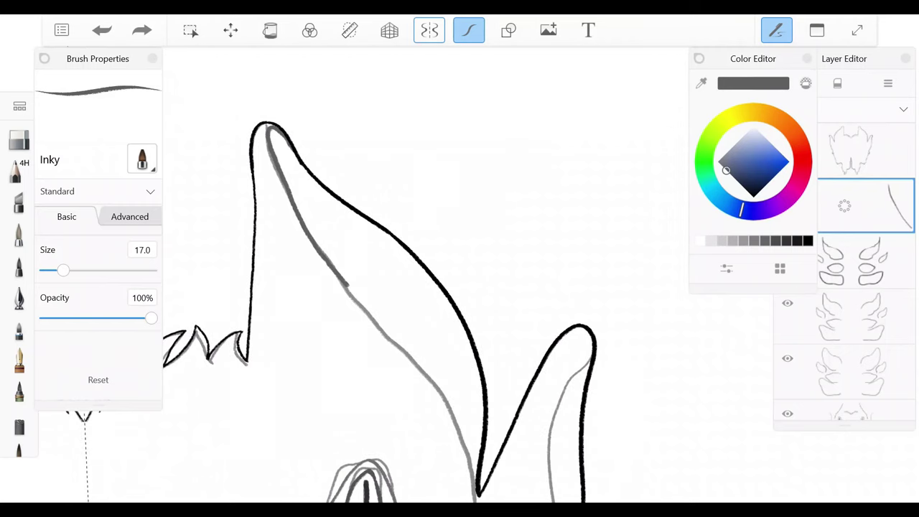
scroll(459, 273, down, 1)
drag(431, 287, 400, 236)
- Ink the inner contour of the pointed ear from its tip down to the cheek, redoing faulty strokes
drag(470, 179, 438, 345)
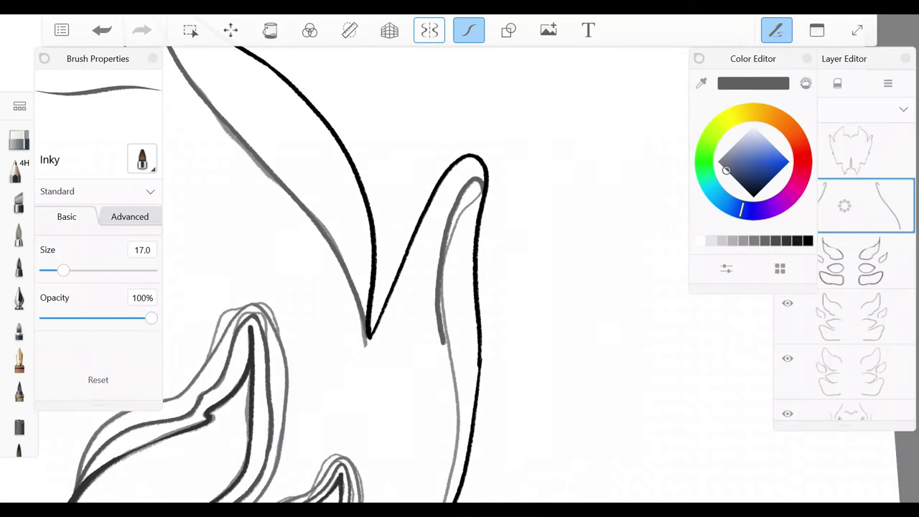
key(ctrl+z)
drag(325, 169, 336, 244)
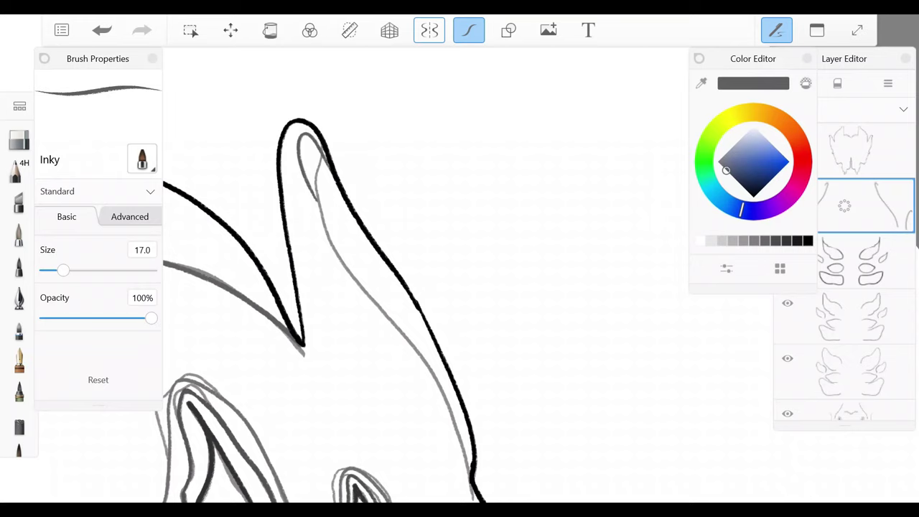
drag(304, 344, 269, 262)
key(ctrl+z)
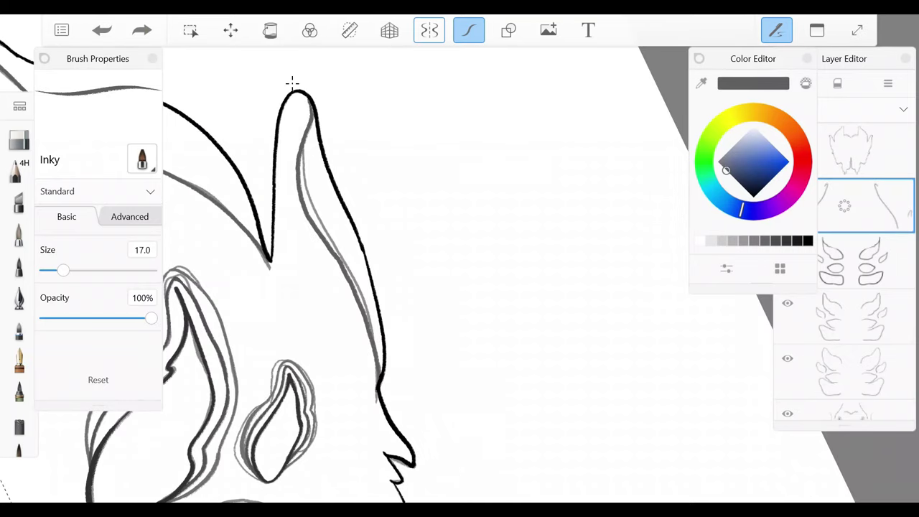
- Hide the sketch layer, add a new layer directly above it and set the drawing colour to a very dark grey
scroll(292, 82, down, 5)
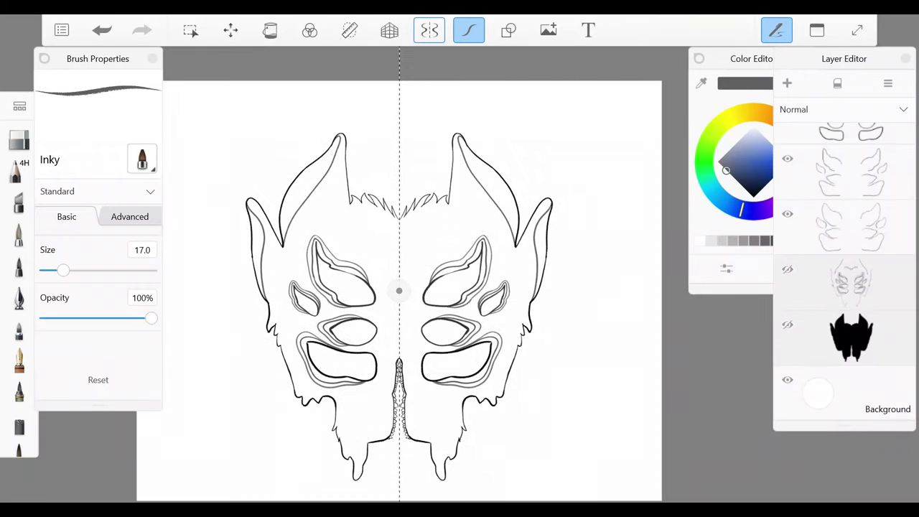
scroll(399, 290, down, 3)
click(786, 83)
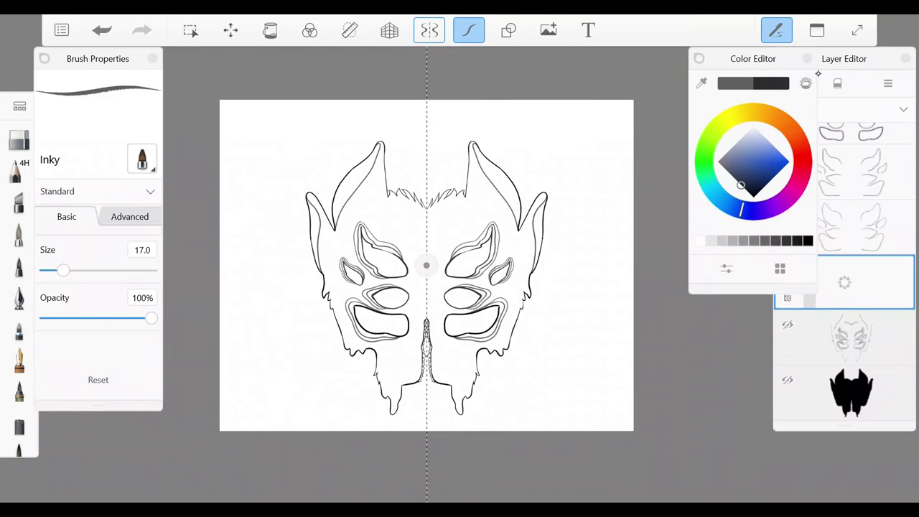
scroll(433, 201, up, 2)
drag(439, 240, 439, 290)
key(ctrl+z)
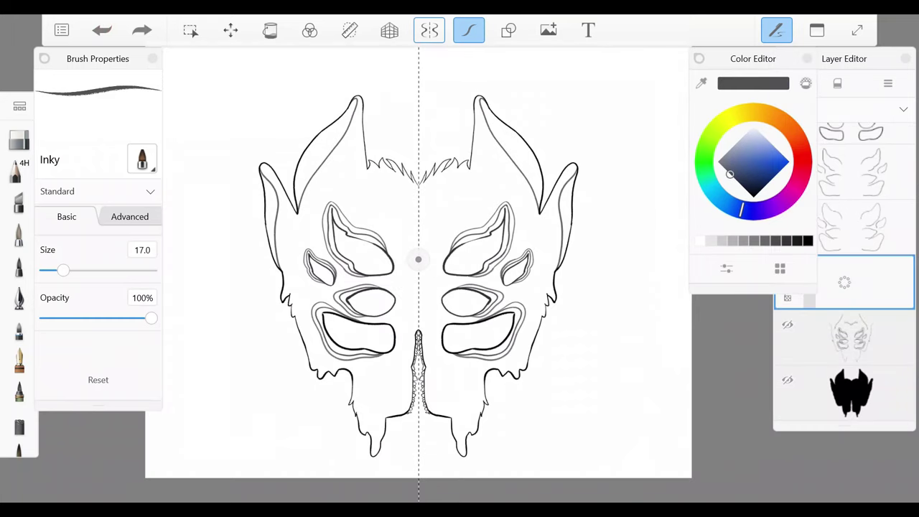
drag(63, 270, 67, 270)
drag(447, 247, 448, 273)
key(ctrl+z)
- Enlarge the brush to 100.2 and block in the upper eye area with dark grey and a layer of slate blue over it
drag(67, 270, 123, 270)
mouse_move(445, 230)
mouse_down()
mouse_move(459, 273)
mouse_move(489, 238)
mouse_up()
click(732, 164)
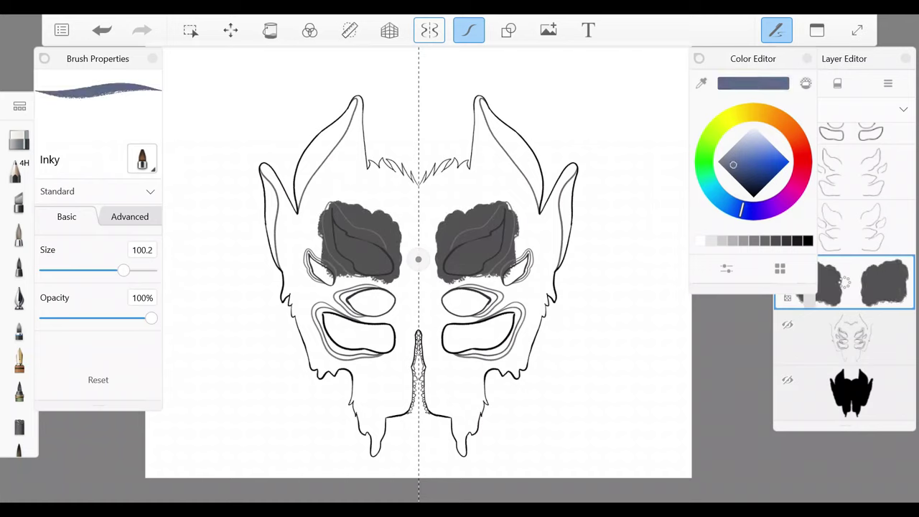
mouse_move(442, 216)
mouse_down()
mouse_move(463, 287)
mouse_move(511, 215)
mouse_move(520, 269)
mouse_up()
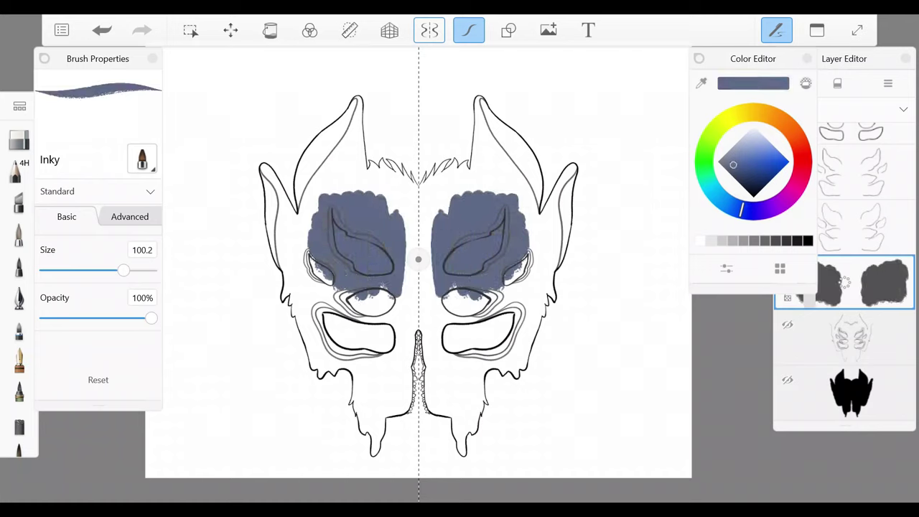
drag(438, 301, 502, 251)
- Set the colour to dark navy and paint over the upper and middle eye area out towards the ears
click(743, 180)
mouse_move(445, 222)
mouse_down()
mouse_move(470, 290)
mouse_move(506, 284)
mouse_move(495, 280)
mouse_up()
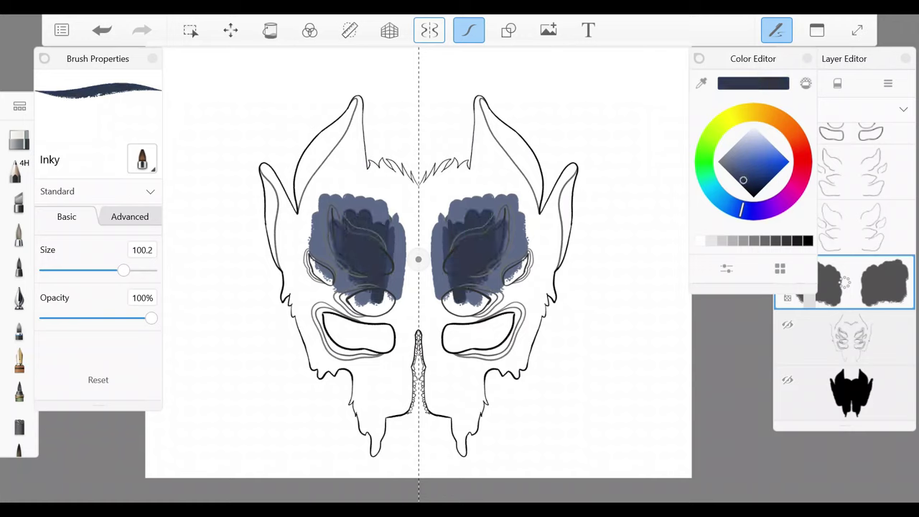
drag(327, 197, 312, 262)
drag(394, 230, 394, 309)
mouse_move(316, 216)
mouse_down()
mouse_move(402, 302)
mouse_move(430, 359)
mouse_move(466, 316)
mouse_move(517, 295)
mouse_move(542, 251)
mouse_move(496, 201)
mouse_up()
- Turn off stroke smoothing and block in the brow, horn bases, cheeks and jaw in navy, undoing faulty strokes
click(429, 29)
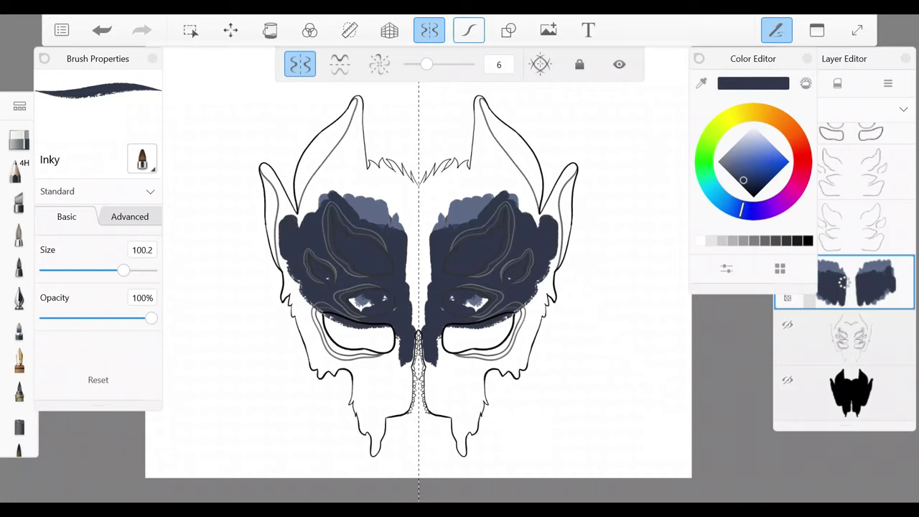
drag(359, 215, 346, 155)
click(469, 29)
mouse_move(406, 187)
mouse_down()
mouse_move(363, 215)
mouse_move(352, 185)
mouse_up()
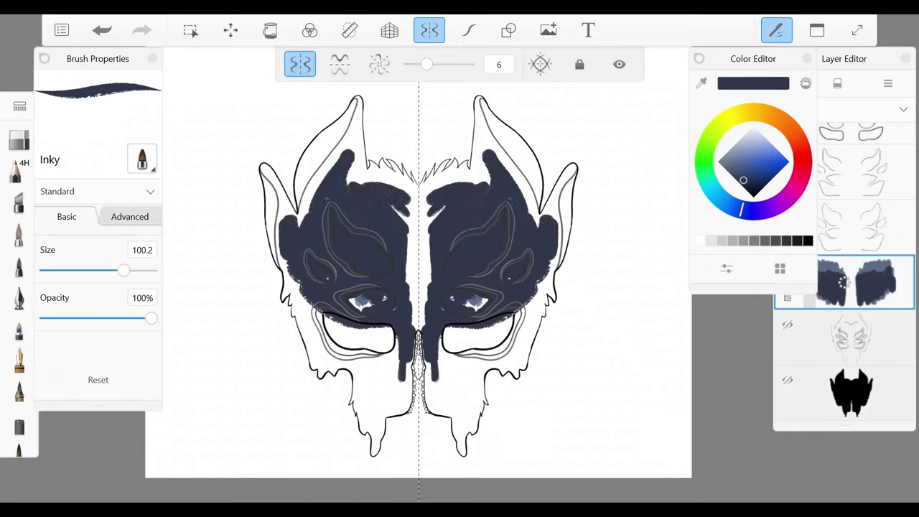
mouse_move(310, 301)
mouse_down()
mouse_move(320, 336)
mouse_move(393, 371)
mouse_up()
mouse_move(409, 188)
mouse_down()
mouse_move(319, 179)
mouse_move(284, 208)
mouse_move(280, 240)
mouse_move(327, 357)
mouse_move(378, 424)
mouse_move(388, 388)
mouse_move(405, 384)
mouse_move(409, 404)
mouse_move(391, 420)
mouse_up()
key(ctrl+z)
drag(364, 373, 364, 422)
mouse_move(413, 190)
mouse_down()
mouse_move(412, 337)
mouse_move(402, 280)
mouse_move(416, 257)
mouse_move(415, 190)
mouse_up()
key(ctrl+z)
key(ctrl+z)
- Reduce the brush to 56.8, turn stroke smoothing back on and fill the cheek tuft and outer jaw edge up to the outline
scroll(418, 273, up, 3)
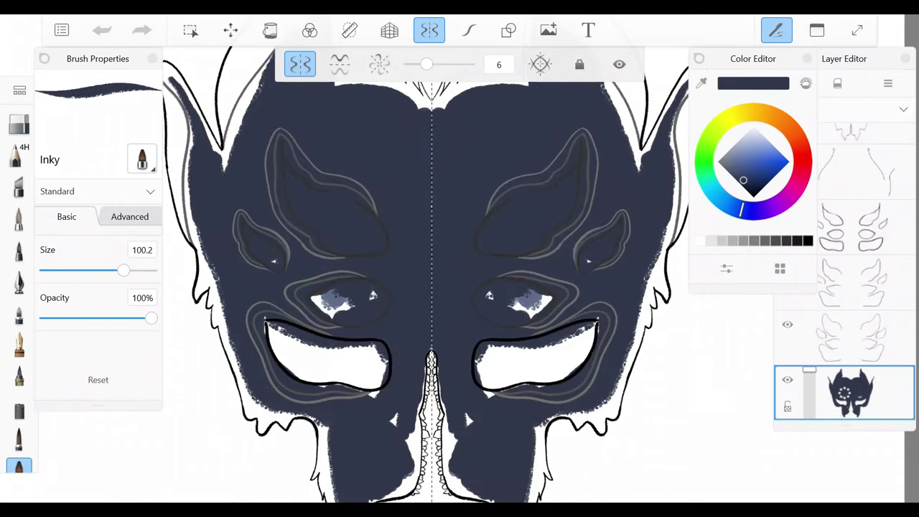
scroll(418, 273, up, 3)
drag(124, 269, 101, 270)
click(469, 29)
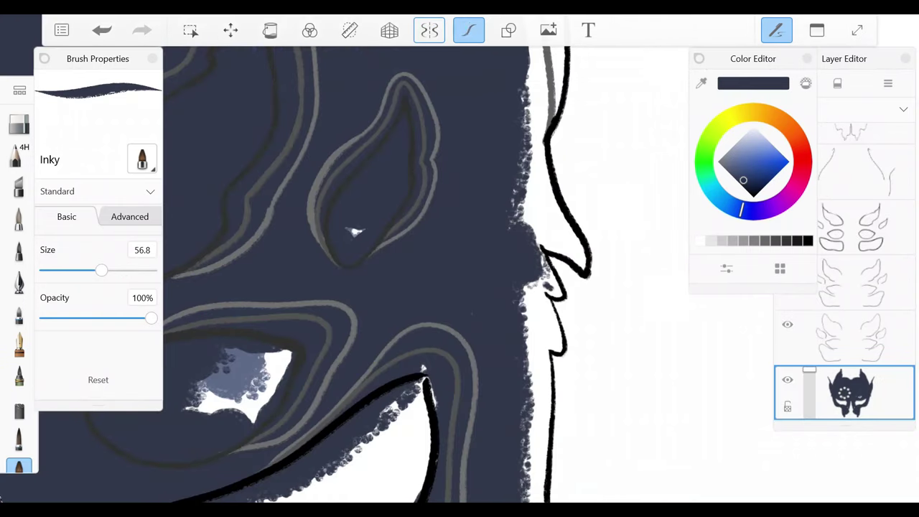
drag(553, 295, 533, 326)
mouse_move(431, 272)
mouse_down()
mouse_move(402, 237)
mouse_move(373, 287)
mouse_move(431, 179)
mouse_up()
mouse_move(459, 320)
mouse_down()
mouse_move(437, 447)
mouse_move(434, 416)
mouse_up()
key(ctrl+z)
drag(435, 366, 434, 459)
drag(447, 341, 402, 237)
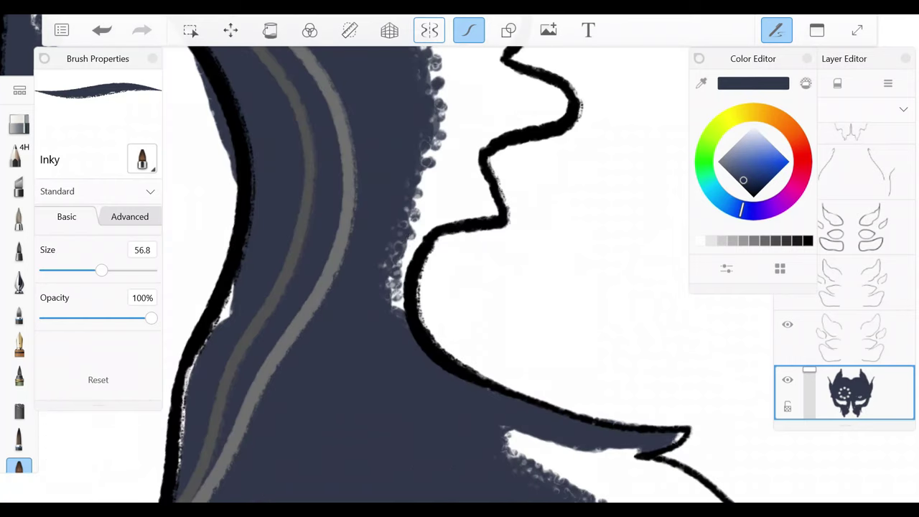
- Fill the jagged lower cheek points with navy up to the outline, undoing faulty strokes
mouse_move(394, 309)
mouse_down()
mouse_move(459, 201)
mouse_move(488, 191)
mouse_up()
key(ctrl+z)
drag(413, 240, 477, 151)
mouse_move(437, 215)
mouse_down()
mouse_move(490, 191)
mouse_move(474, 272)
mouse_up()
drag(445, 237, 459, 291)
key(ctrl+z)
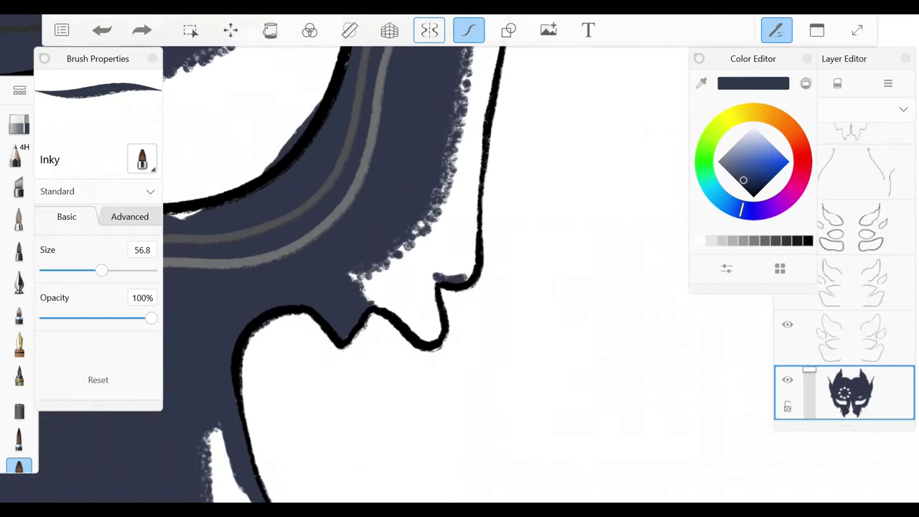
drag(473, 193, 452, 278)
mouse_move(445, 223)
mouse_down()
mouse_move(409, 266)
mouse_move(394, 240)
mouse_move(472, 364)
mouse_move(495, 280)
mouse_up()
key(ctrl+z)
key(ctrl+z)
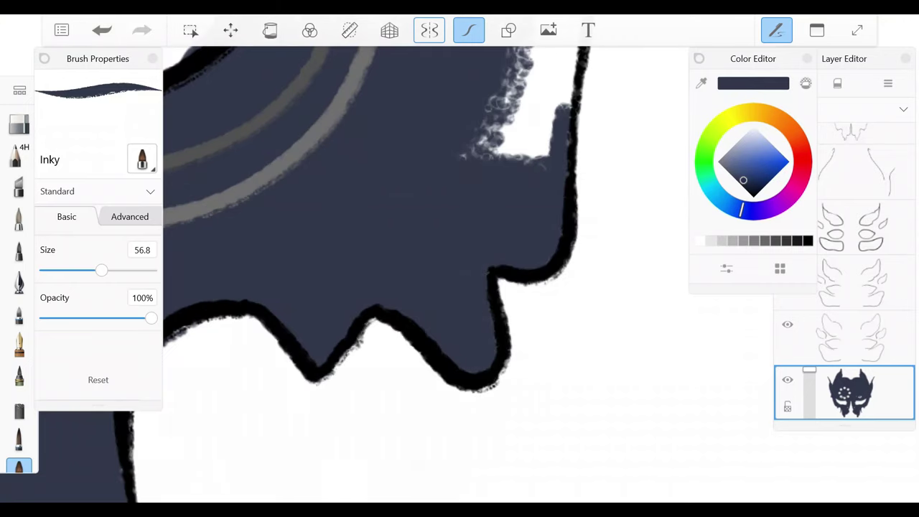
key(ctrl+z)
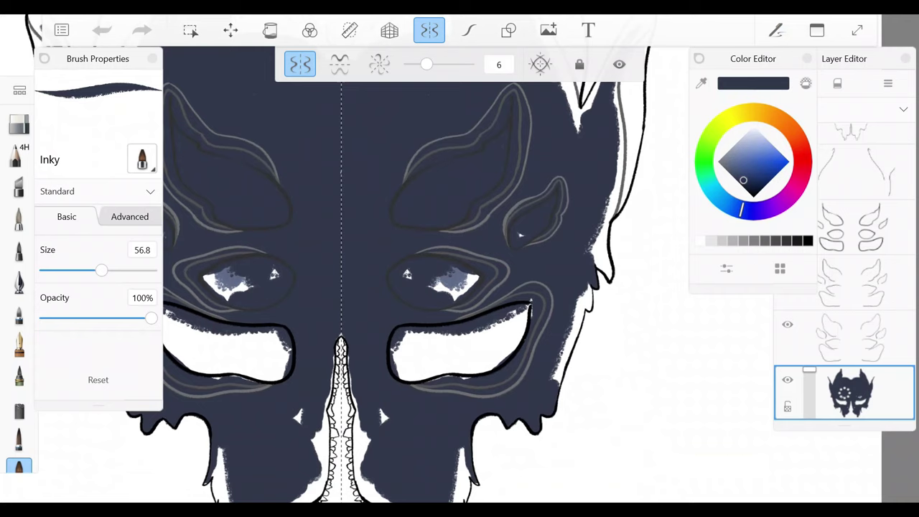
- Fill the upper cheek edge and tuft just below the ear with navy, turning stroke smoothing back on
scroll(430, 251, up, 3)
drag(528, 218, 545, 262)
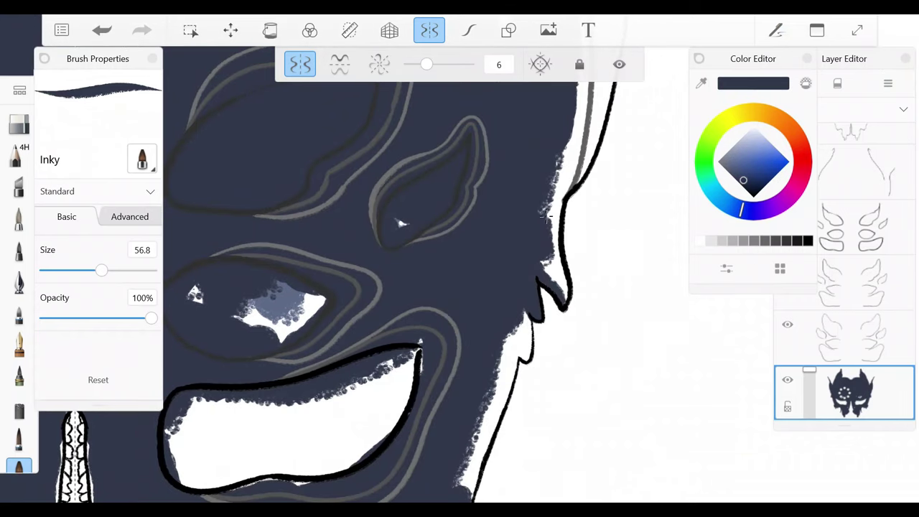
click(470, 30)
drag(544, 272, 556, 188)
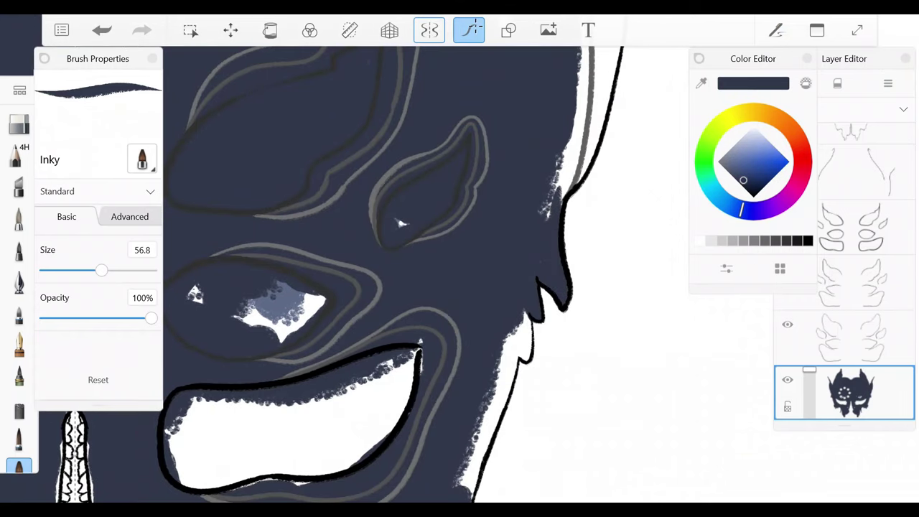
- Fill the pointed ear with navy from its base to its tip, keeping to the inner contour
scroll(359, 273, down, 2)
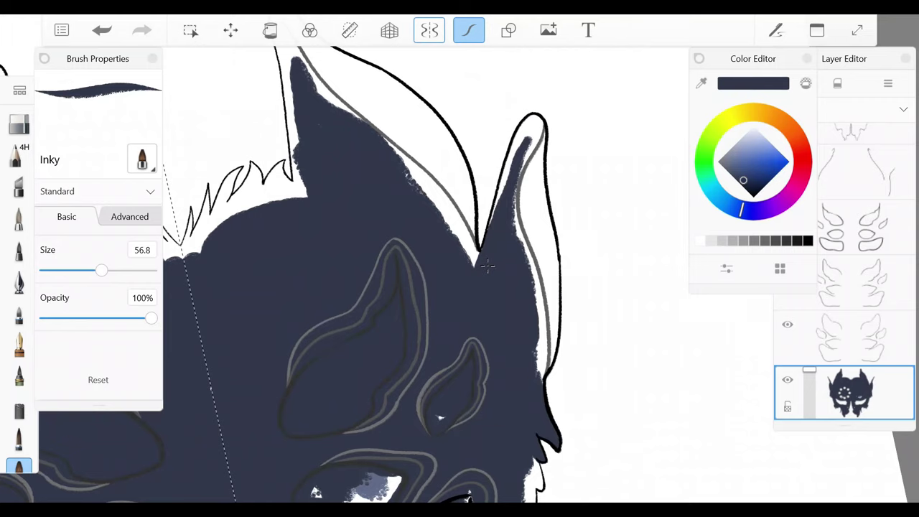
key(ctrl+z)
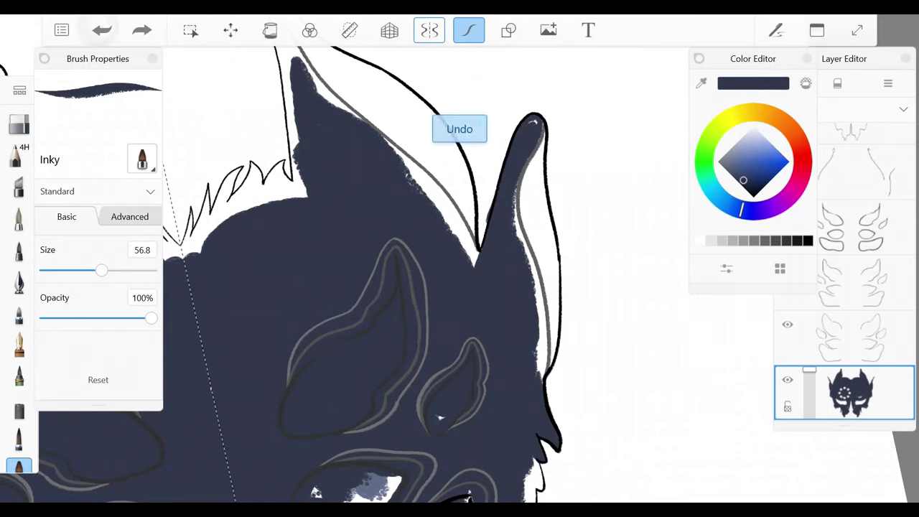
scroll(552, 108, up, 3)
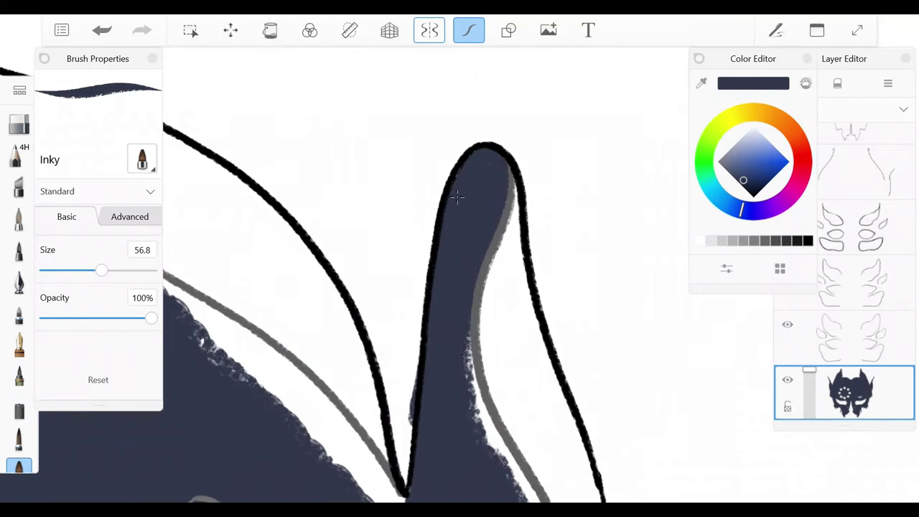
scroll(456, 196, down, 2)
scroll(318, 449, up, 2)
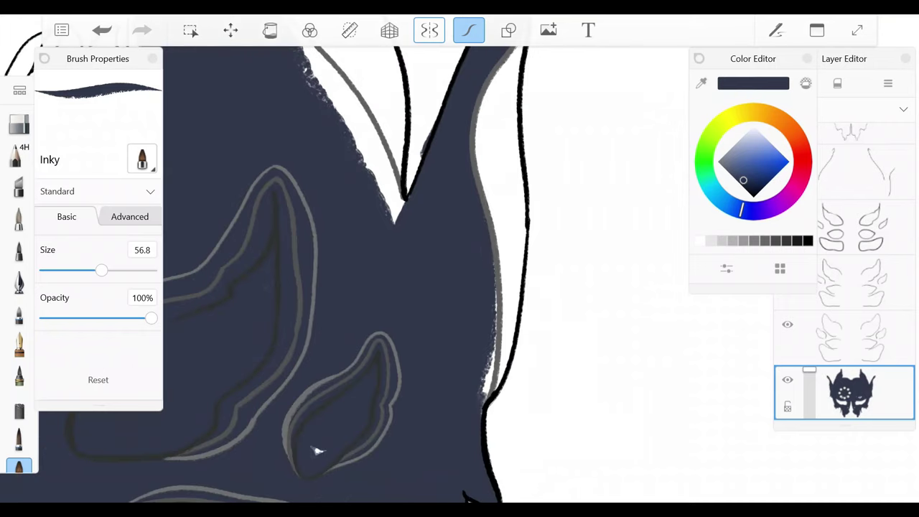
- Fill the lower part of the horn with navy up to its inner contour, down to where it meets the ear
scroll(503, 248, down, 2)
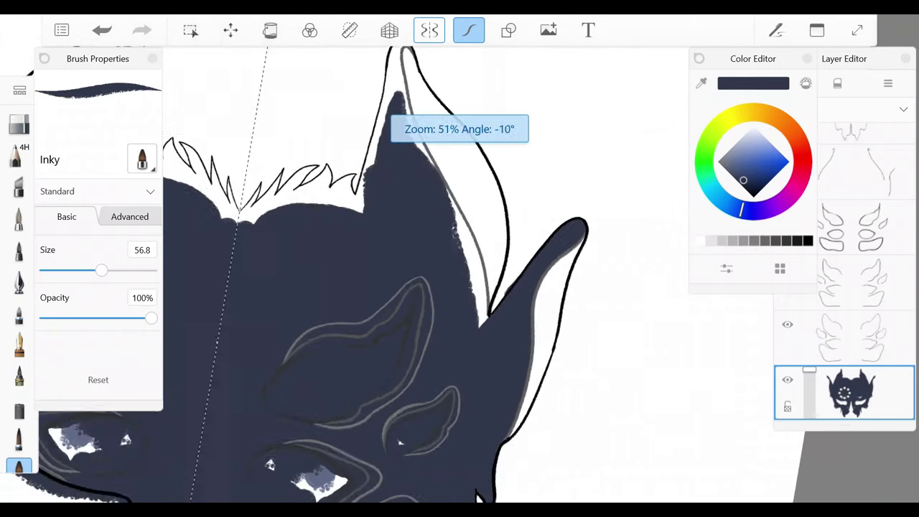
scroll(474, 301, up, 2)
drag(485, 359, 455, 228)
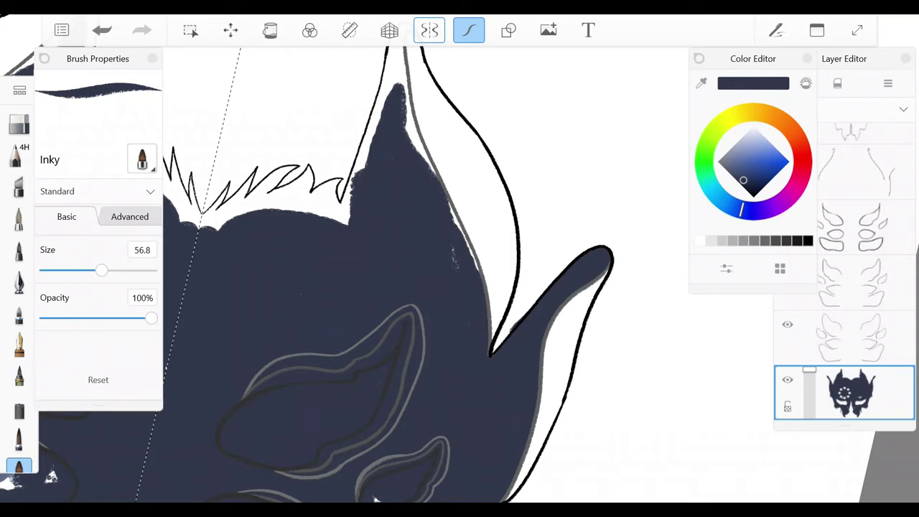
scroll(388, 359, up, 2)
drag(388, 379, 391, 241)
- Fill the rest of the horn with navy up to its tip, between the outline and the inner contour
scroll(393, 287, down, 2)
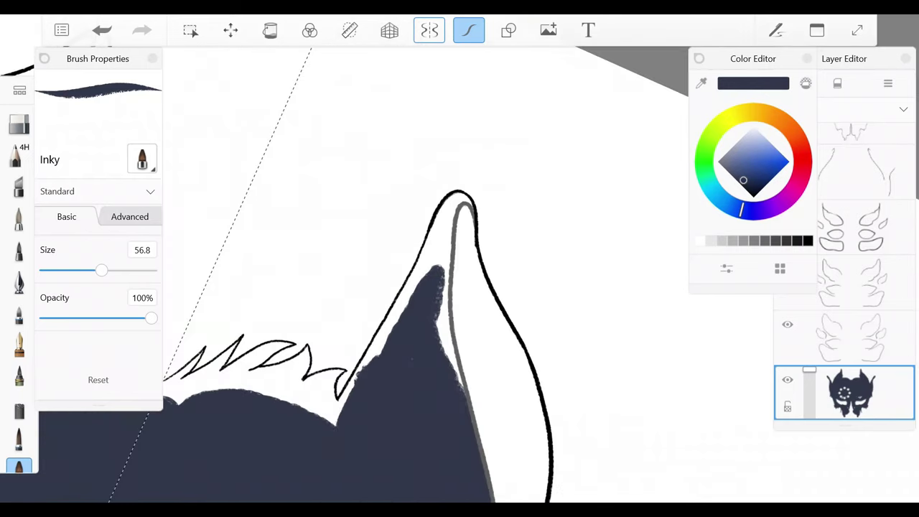
scroll(431, 288, up, 2)
drag(290, 381, 377, 251)
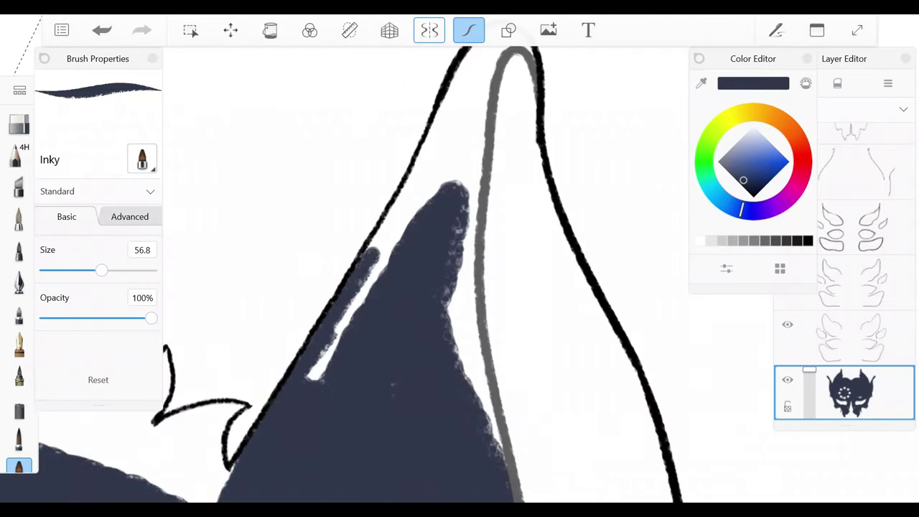
drag(316, 373, 430, 188)
drag(452, 352, 431, 179)
drag(499, 455, 459, 230)
scroll(459, 287, down, 2)
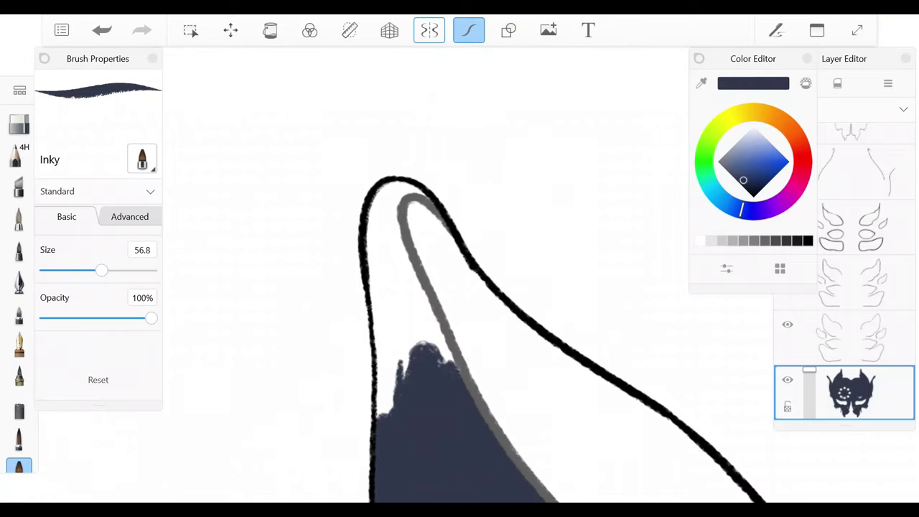
key(ctrl+z)
mouse_move(423, 189)
mouse_down()
mouse_move(401, 195)
mouse_move(381, 316)
mouse_move(417, 359)
mouse_move(411, 285)
mouse_move(426, 188)
mouse_up()
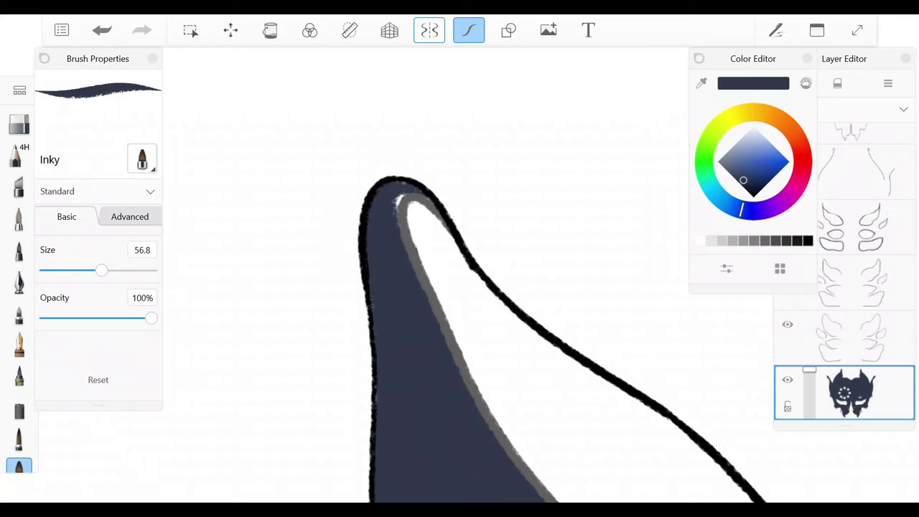
- Fill the lower jaw corner beside the last teeth with navy up to the outline, redoing faulty strokes
scroll(459, 287, up, 3)
scroll(388, 251, down, 4)
mouse_move(336, 273)
mouse_down()
mouse_move(347, 391)
mouse_move(287, 420)
mouse_up()
scroll(387, 272, down, 4)
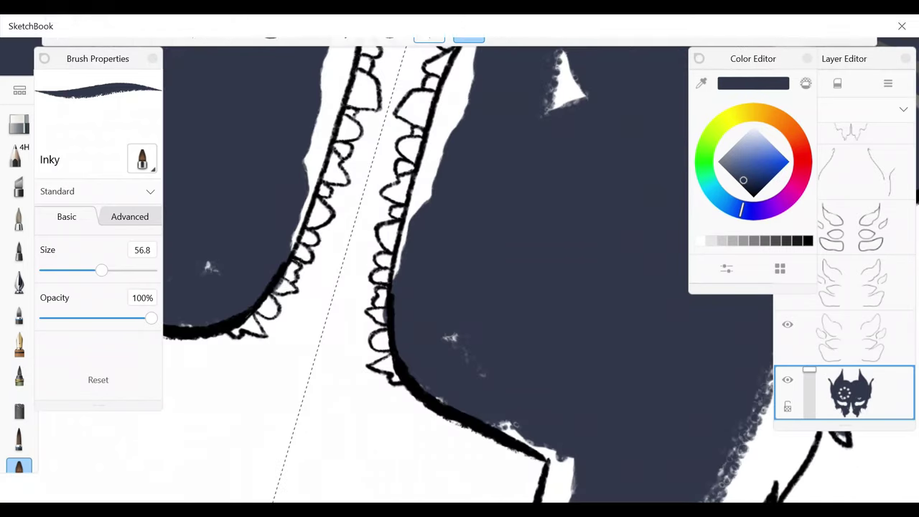
key(ctrl+z)
mouse_move(402, 258)
mouse_down()
mouse_move(413, 374)
mouse_move(445, 402)
mouse_up()
key(ctrl+z)
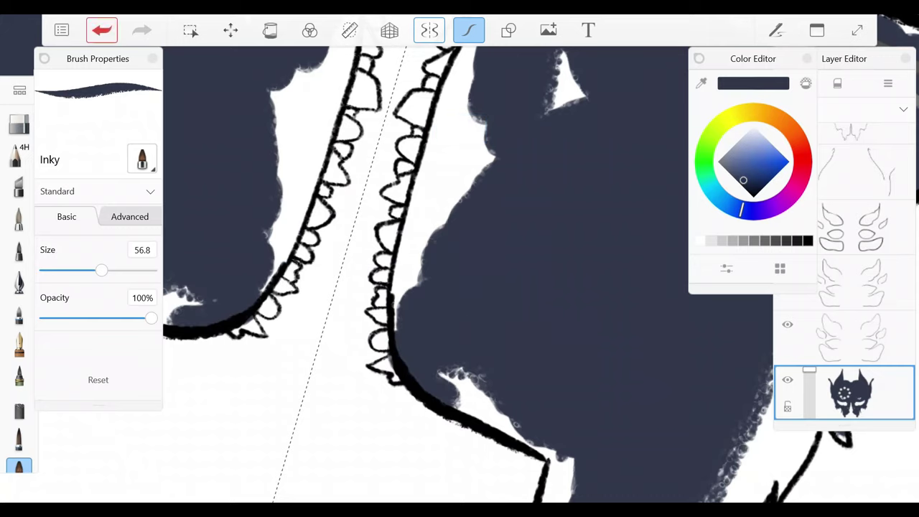
drag(416, 359, 466, 413)
key(ctrl+z)
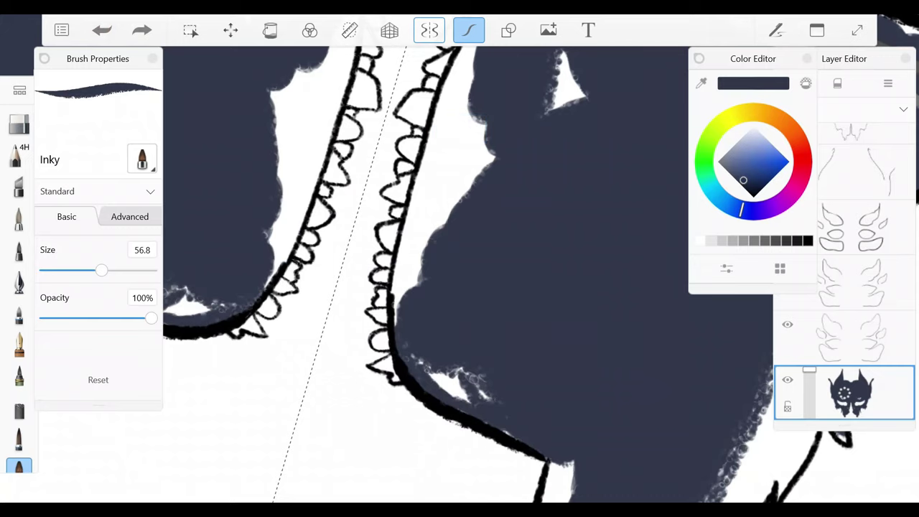
drag(423, 362, 474, 395)
- Fill the white gaps alongside the row of teeth with navy, from the nose tip down to the jaw corner
drag(402, 144, 373, 323)
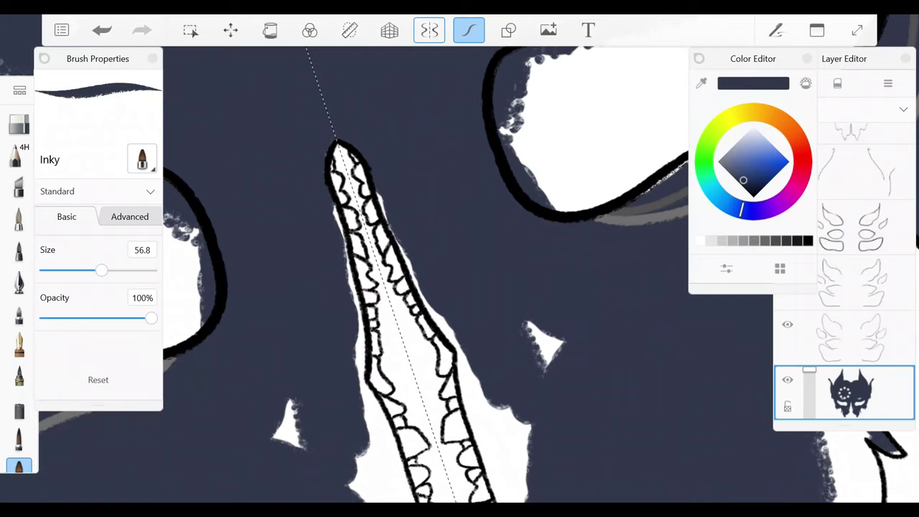
drag(430, 314, 456, 346)
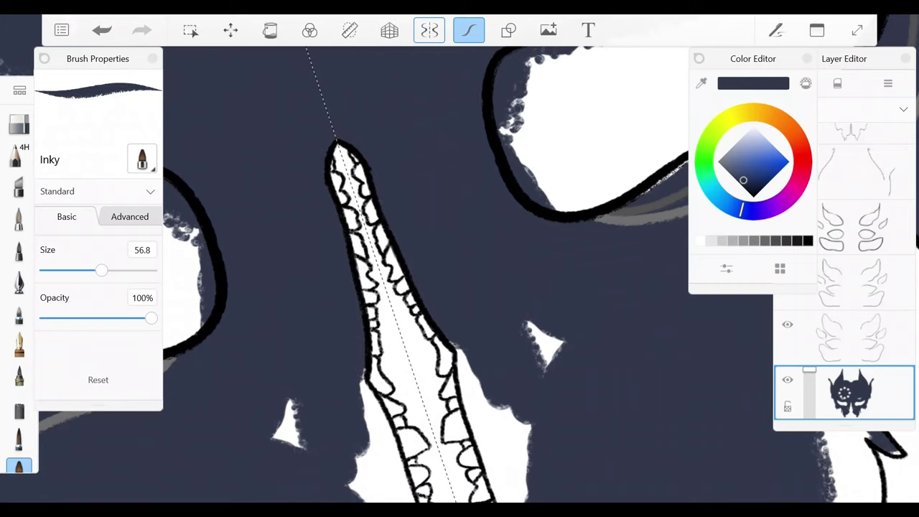
drag(430, 287, 431, 323)
drag(424, 366, 424, 431)
drag(413, 352, 413, 409)
drag(413, 193, 410, 270)
mouse_move(420, 223)
mouse_down()
mouse_move(438, 330)
mouse_move(431, 359)
mouse_up()
drag(495, 200, 492, 244)
drag(410, 308, 406, 355)
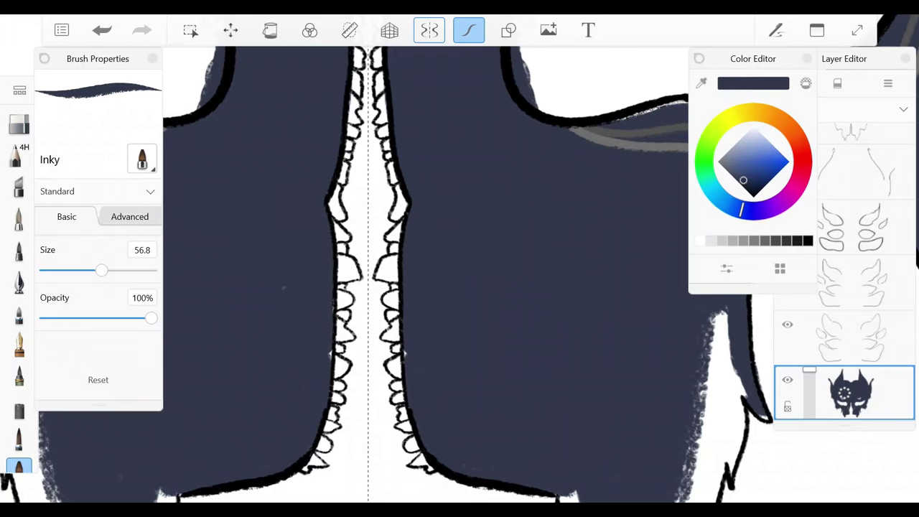
- Fill the hanging drip beneath the jaw with navy from its inner edge to its tip, redoing faulty strokes
scroll(426, 322, down, 5)
scroll(442, 391, up, 5)
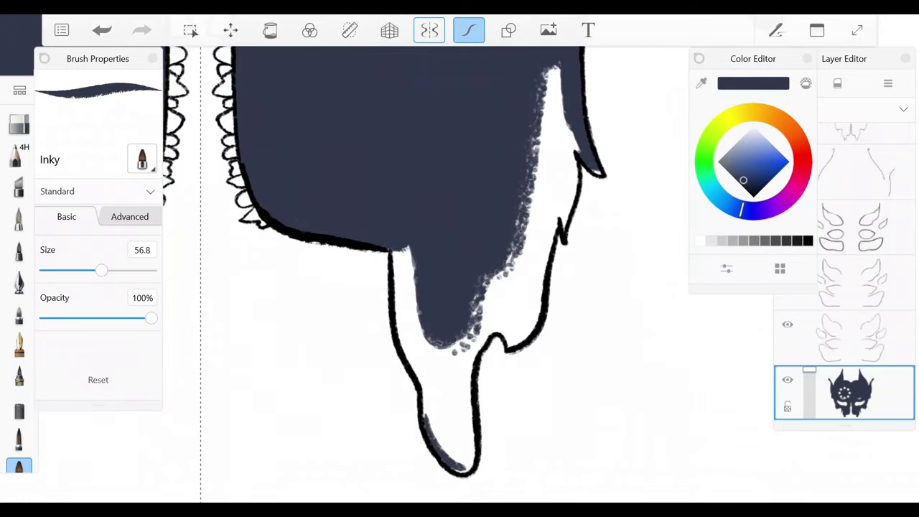
mouse_move(459, 463)
mouse_down()
mouse_move(472, 351)
mouse_move(463, 460)
mouse_up()
mouse_move(412, 302)
mouse_down()
mouse_move(428, 420)
mouse_move(391, 251)
mouse_move(430, 384)
mouse_move(395, 328)
mouse_up()
click(101, 30)
drag(413, 262, 414, 307)
mouse_move(442, 336)
mouse_down()
mouse_move(430, 398)
mouse_move(466, 488)
mouse_up()
click(101, 30)
drag(448, 377, 463, 445)
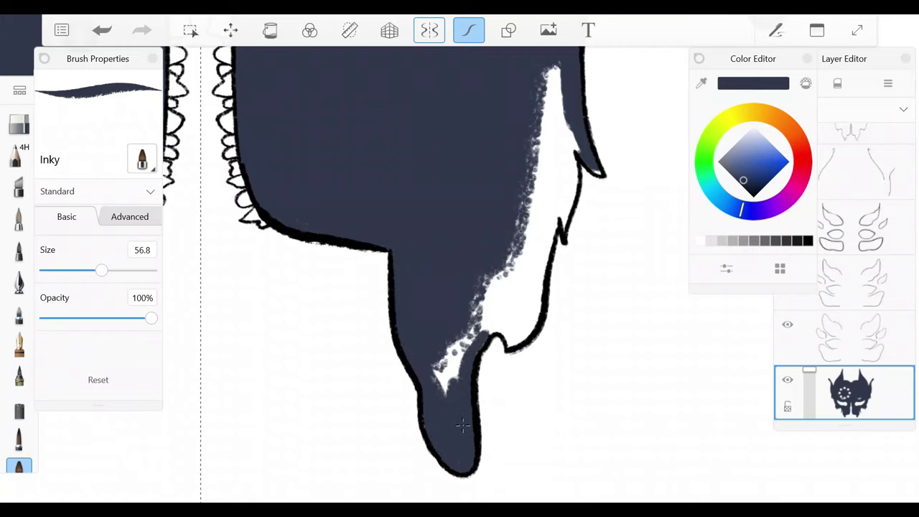
click(101, 29)
drag(429, 416, 456, 337)
- Fill the remaining white strip along the jaw's outer edge with navy, from the pointed spike down to the hanging drip
drag(452, 381, 517, 262)
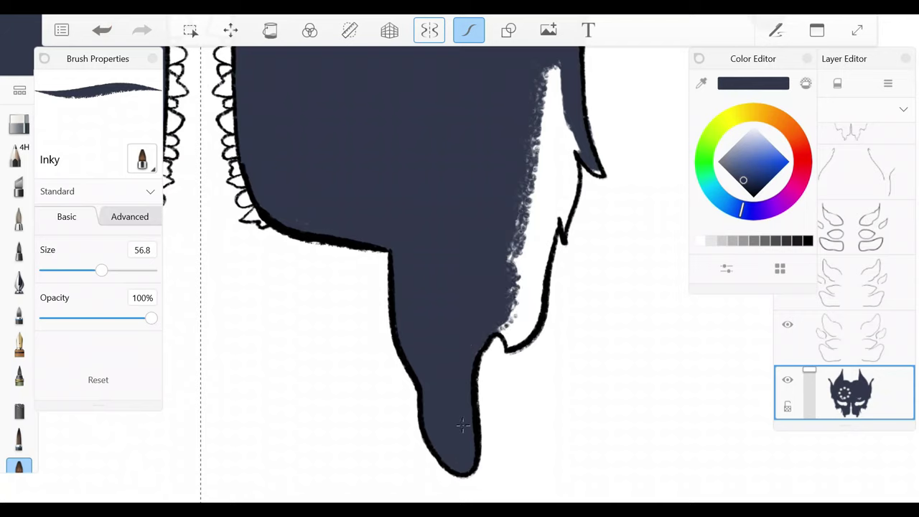
drag(532, 172, 555, 81)
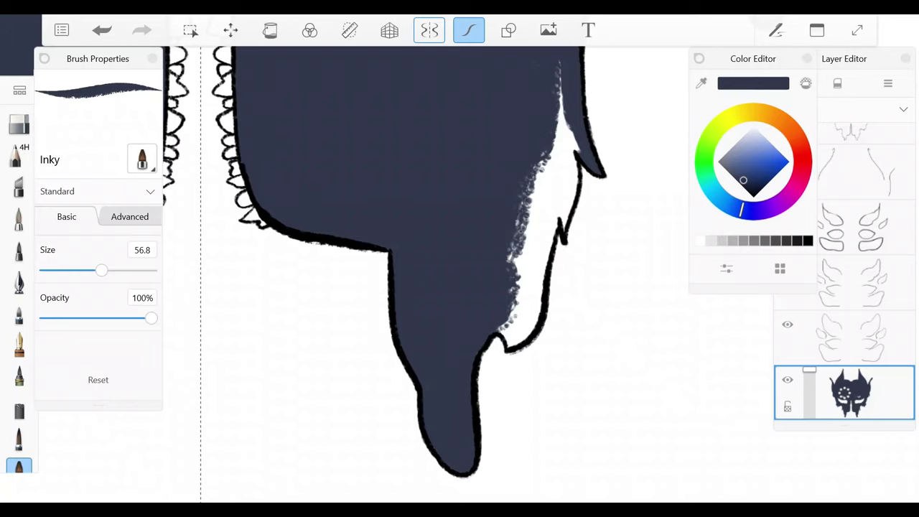
drag(544, 154, 563, 69)
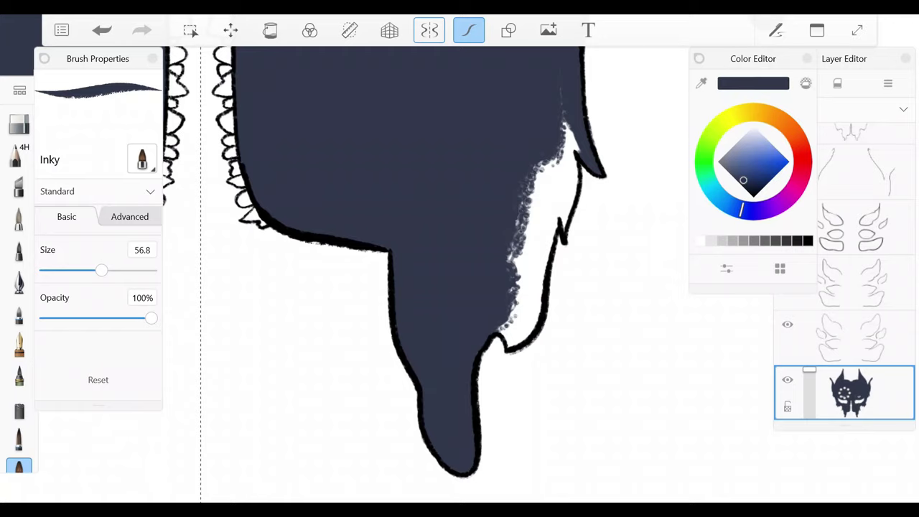
drag(552, 158, 513, 306)
drag(571, 122, 525, 224)
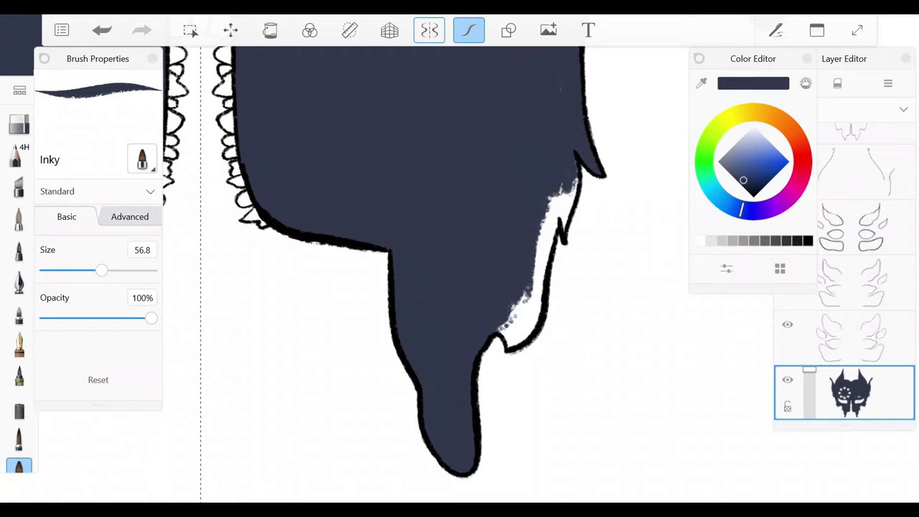
drag(575, 180, 525, 224)
drag(526, 300, 511, 343)
drag(552, 247, 527, 326)
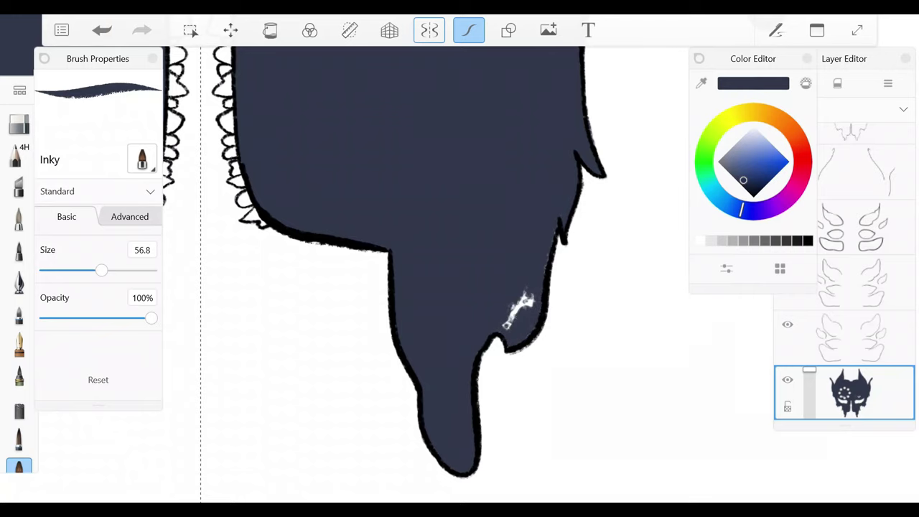
- Fill the white strip along the cheek's outer edge with navy, below the spikes and beside the lower eye
scroll(525, 224, down, 5)
scroll(525, 224, up, 8)
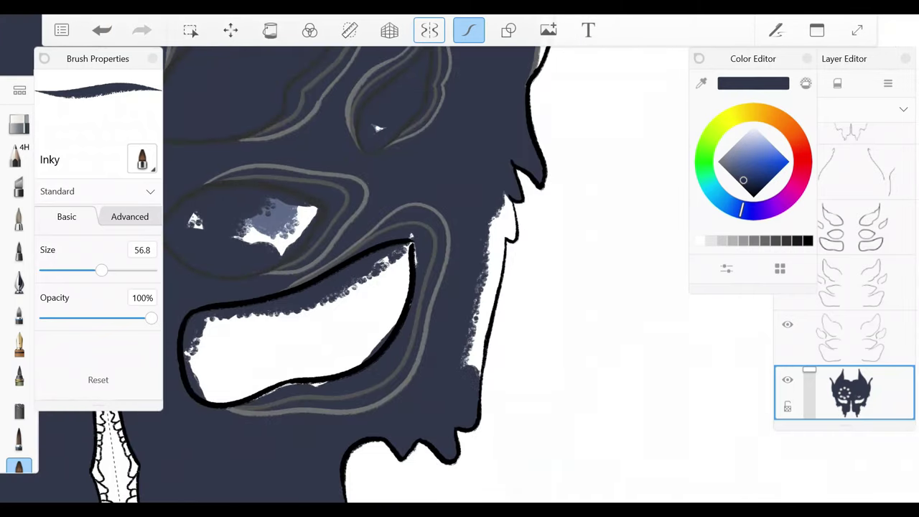
key(ctrl+z)
drag(494, 281, 494, 282)
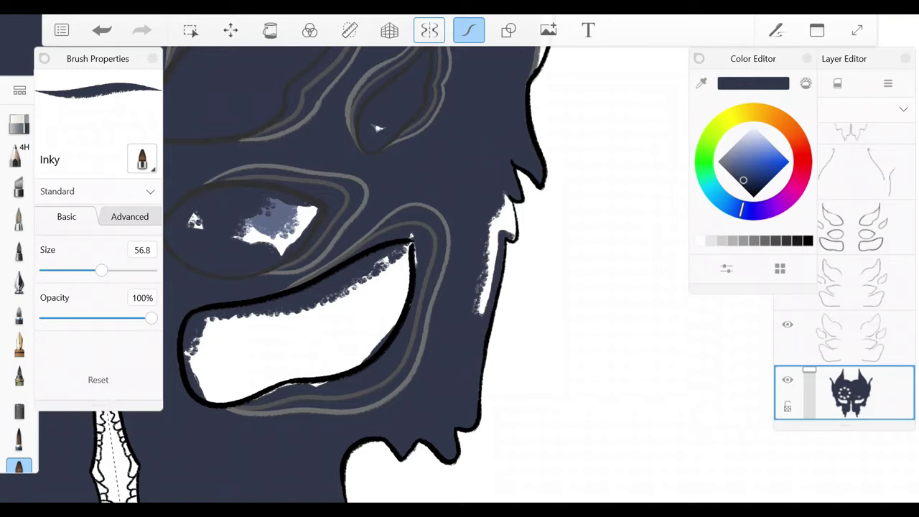
scroll(494, 281, up, 5)
mouse_move(463, 201)
mouse_down()
mouse_move(423, 295)
mouse_move(388, 338)
mouse_up()
scroll(225, 196, down, 4)
scroll(225, 197, up, 5)
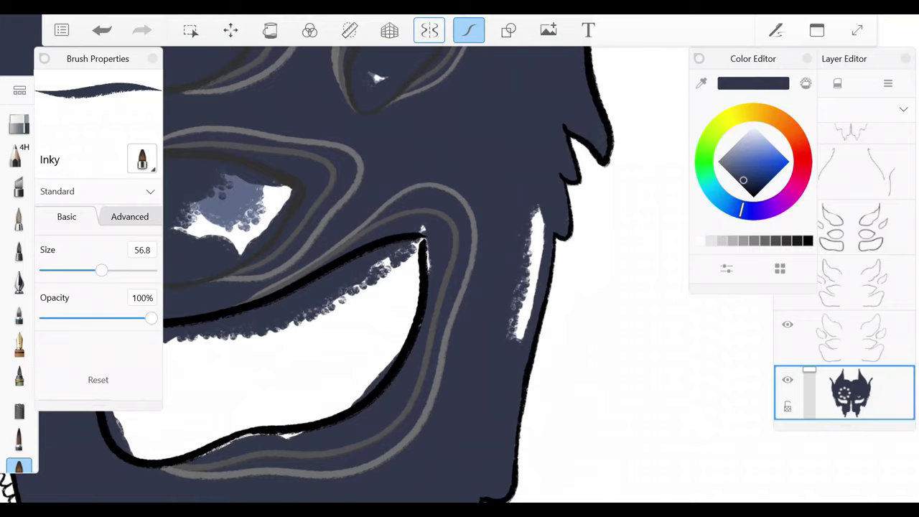
drag(537, 337, 520, 212)
scroll(522, 270, down, 5)
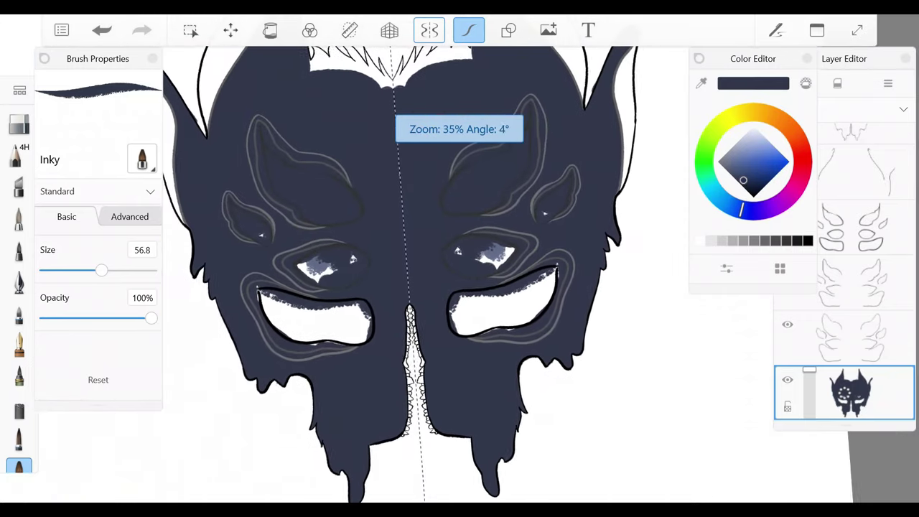
- Erase the lower eyes' thick outline from the eye contour layer with the Hard Eraser at size 47.5
scroll(522, 269, up, 5)
click(844, 227)
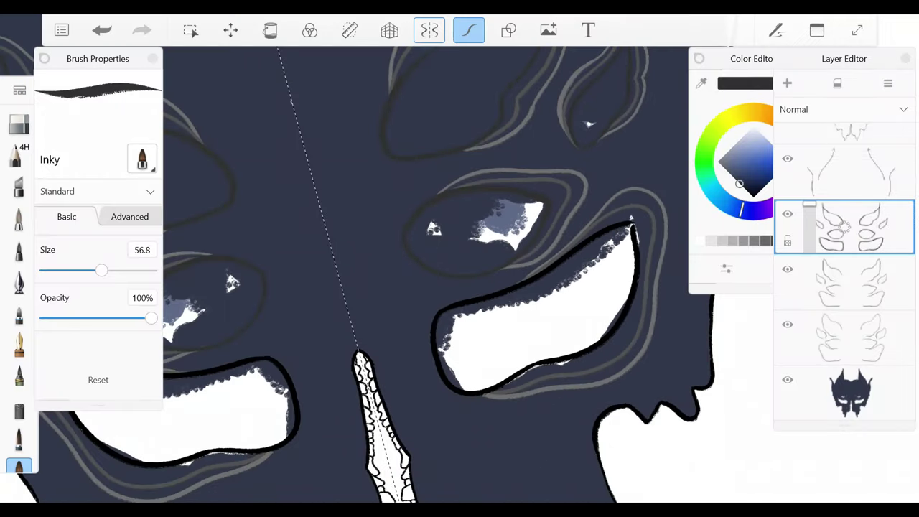
click(19, 123)
drag(286, 373, 166, 364)
drag(439, 331, 588, 251)
drag(635, 228, 552, 362)
drag(68, 413, 273, 454)
scroll(844, 301, down, 3)
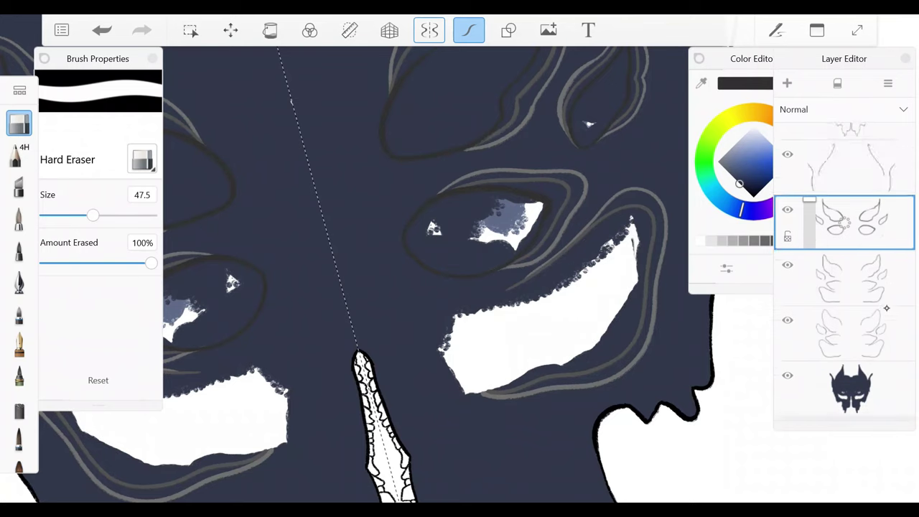
- Hide the navy fill layer and re-ink the upper and outer sides of the lower eye with the Inky brush at size 29.1
click(788, 324)
click(787, 213)
drag(474, 230, 431, 248)
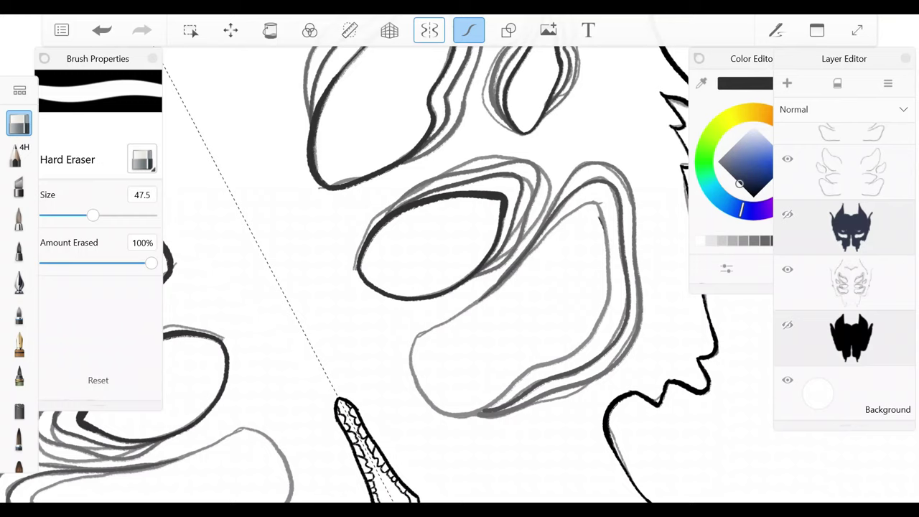
scroll(19, 251, down, 3)
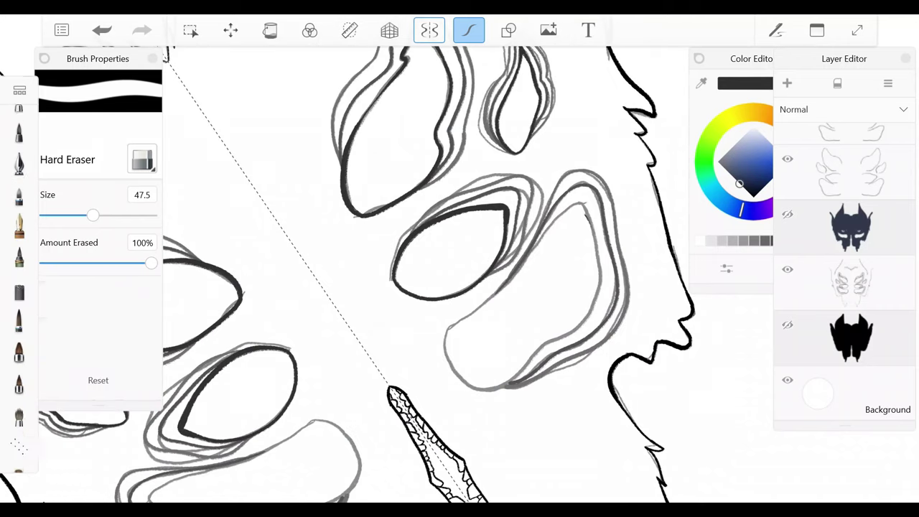
click(19, 279)
drag(459, 251, 437, 262)
key(ctrl+z)
mouse_move(423, 402)
mouse_down()
mouse_move(420, 348)
mouse_move(564, 188)
mouse_move(598, 291)
mouse_move(535, 362)
mouse_up()
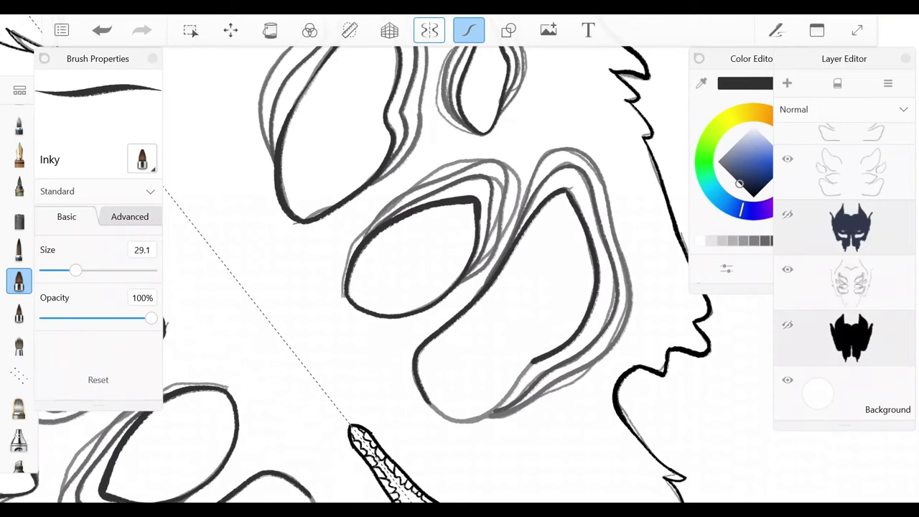
- Close the lower eye's outline by inking its bottom curve and tidying the corners, undoing the faulty stroke
scroll(402, 244, up, 3)
drag(546, 312, 510, 431)
drag(510, 431, 446, 442)
drag(475, 260, 448, 298)
scroll(424, 244, up, 2)
key(ctrl+z)
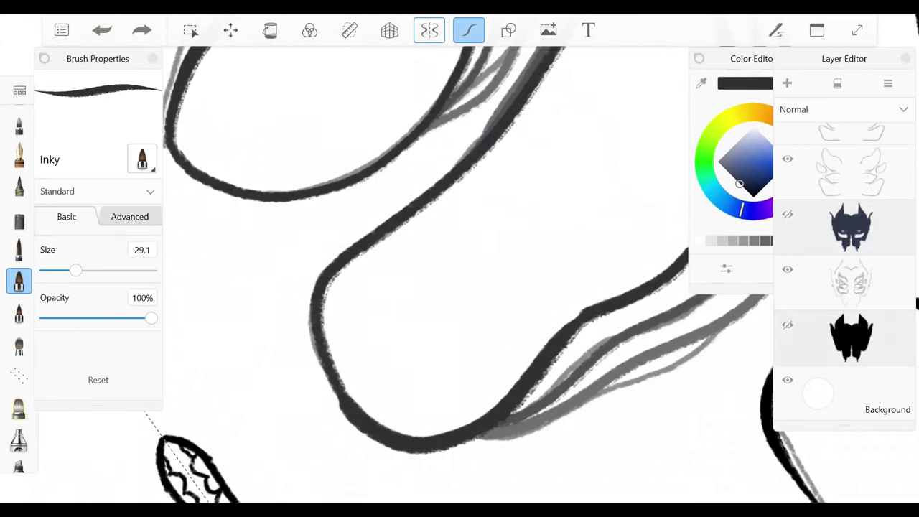
scroll(460, 258, up, 2)
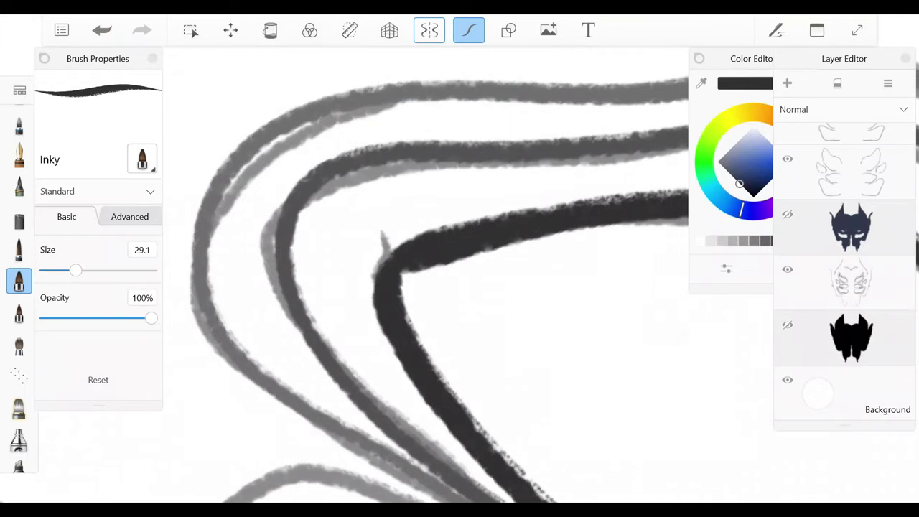
- Show the navy fill again and add an empty layer directly above it, with a lighter slate blue as the brush colour
scroll(460, 259, down, 5)
click(788, 214)
scroll(460, 259, up, 3)
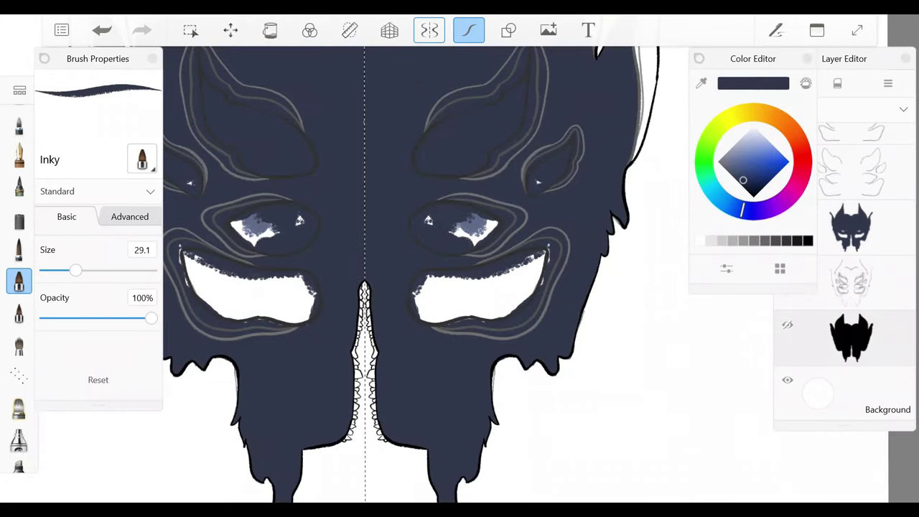
click(737, 168)
scroll(460, 258, up, 3)
click(850, 227)
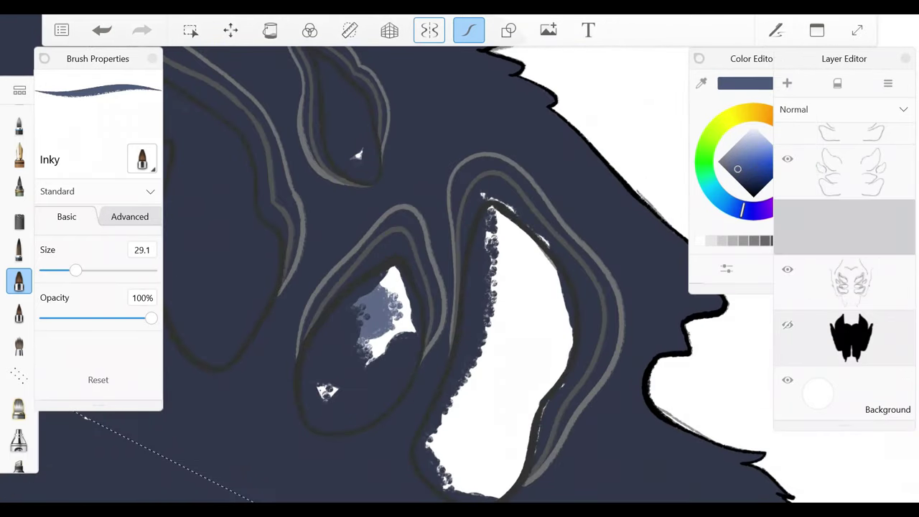
key(ctrl+x)
key(ctrl+v)
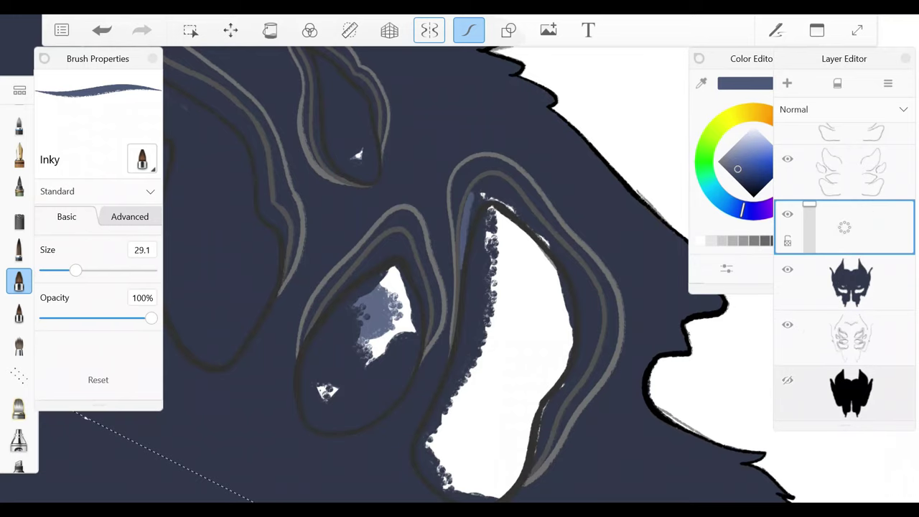
- Paint the inner band around the lower eye in the lighter slate blue
scroll(445, 326, up, 1)
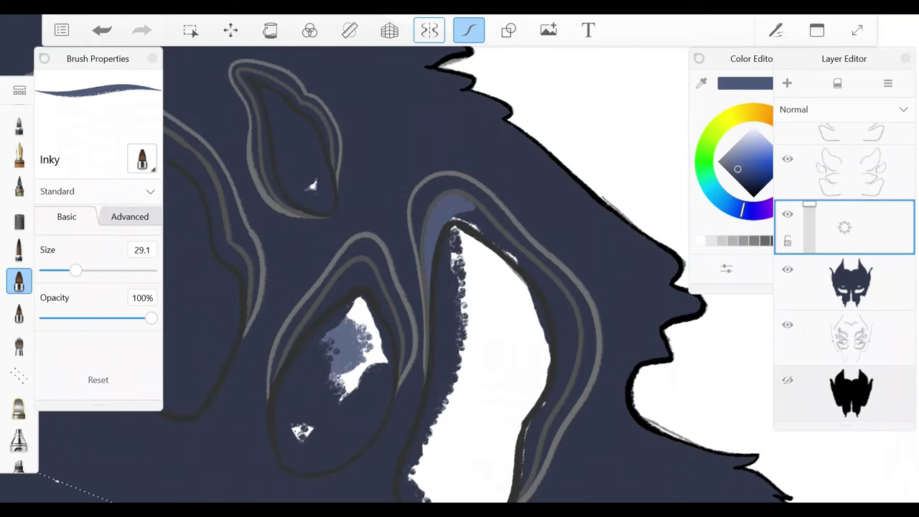
scroll(459, 273, down, 1)
scroll(460, 273, up, 1)
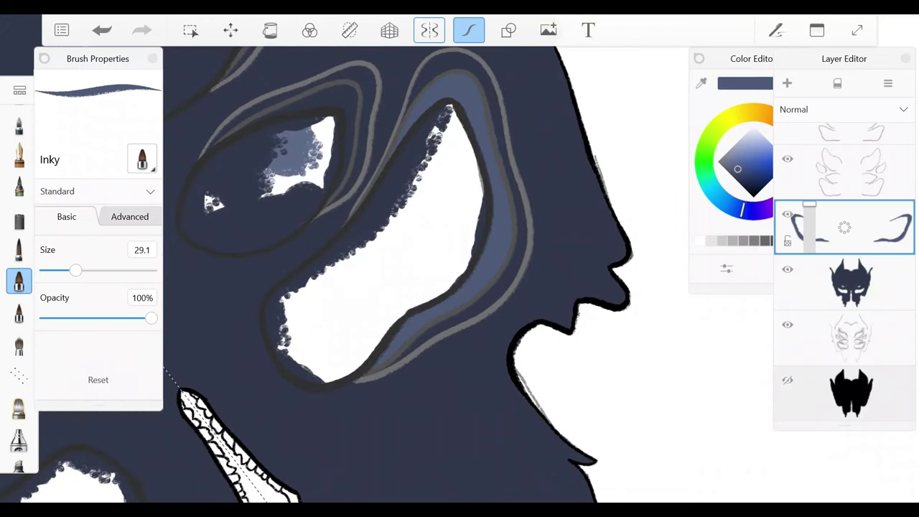
- Choose a deep dark blue and paint the inner band around the lower eye with it, covering the slate blue
click(733, 162)
drag(733, 163, 752, 185)
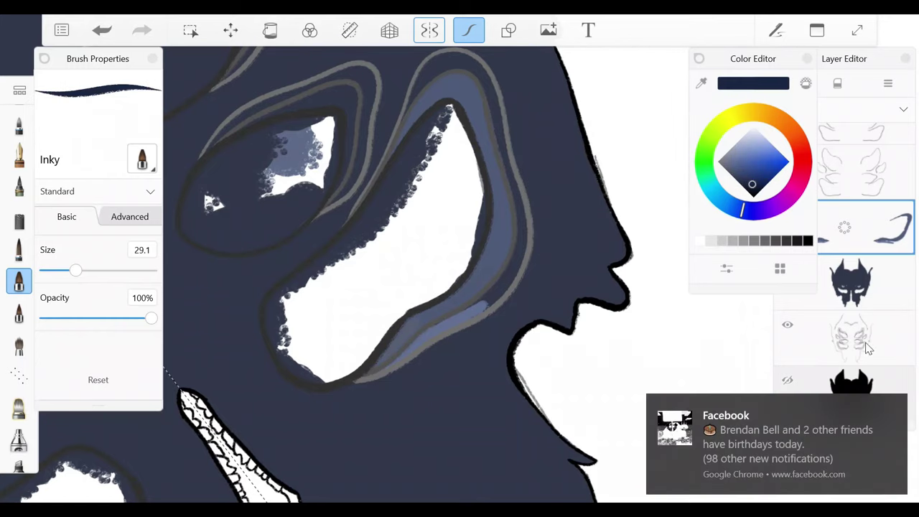
mouse_move(407, 332)
mouse_down()
mouse_move(380, 360)
mouse_move(470, 290)
mouse_move(508, 208)
mouse_up()
drag(373, 302, 338, 337)
mouse_move(379, 224)
mouse_down()
mouse_move(457, 171)
mouse_move(470, 237)
mouse_up()
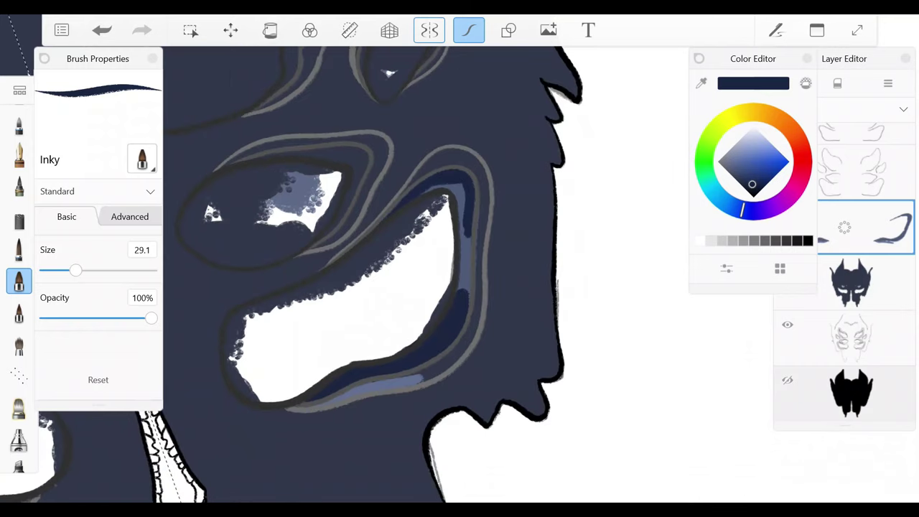
drag(463, 302, 457, 184)
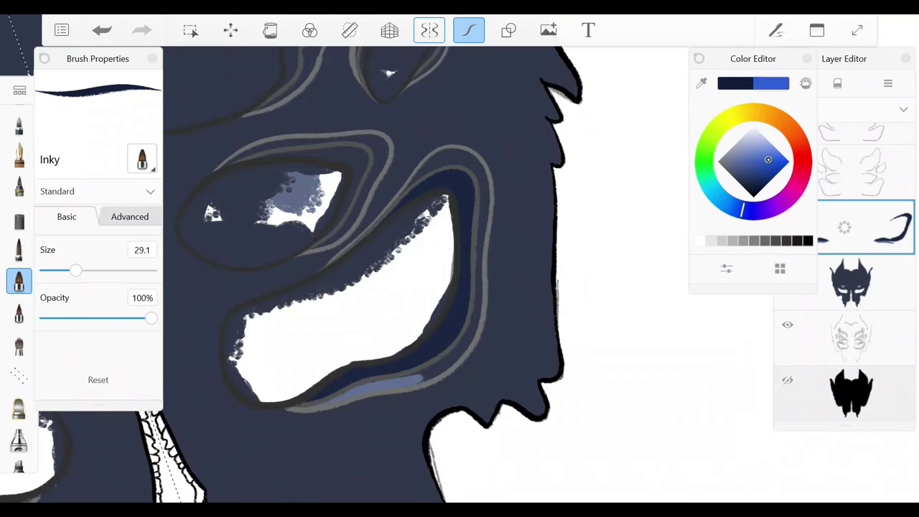
- Paint the outer band around the lower eye in near-black navy and touch up its edges with the eraser and the sampled inner blue
drag(386, 214, 431, 237)
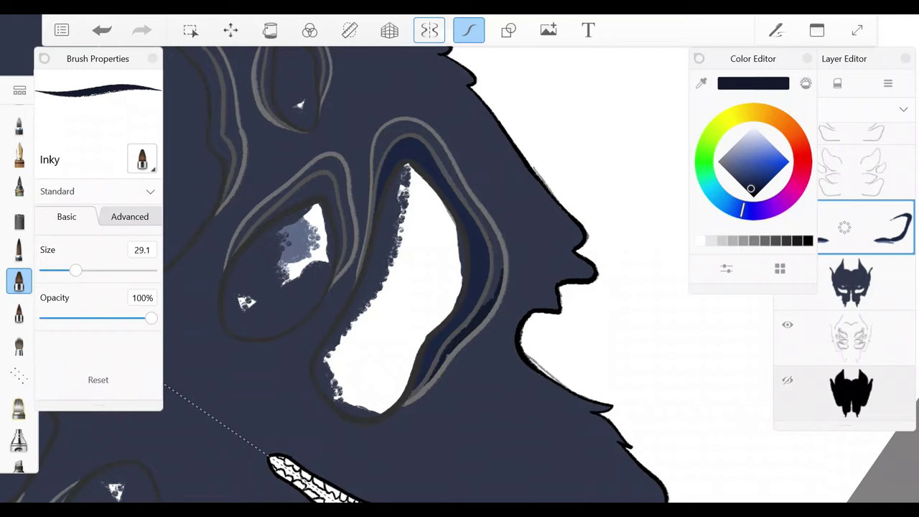
mouse_move(398, 126)
mouse_down()
mouse_move(463, 190)
mouse_move(499, 262)
mouse_move(430, 258)
mouse_move(402, 273)
mouse_up()
scroll(494, 282, up, 2)
key(e)
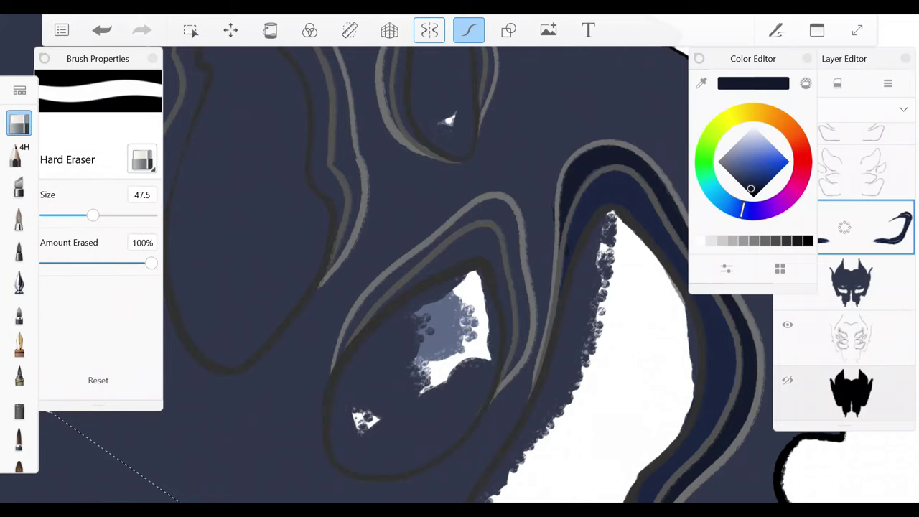
key(e)
alt+click(610, 181)
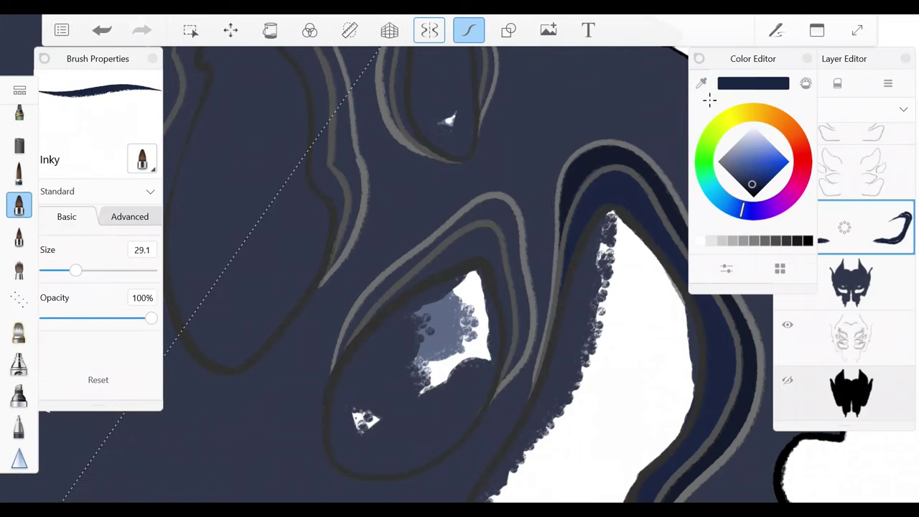
drag(459, 258, 430, 287)
- Hide the background and merge the eye contour layers into one layer with reduced opacity above the painted bands
scroll(460, 259, down, 3)
click(785, 390)
scroll(460, 259, up, 4)
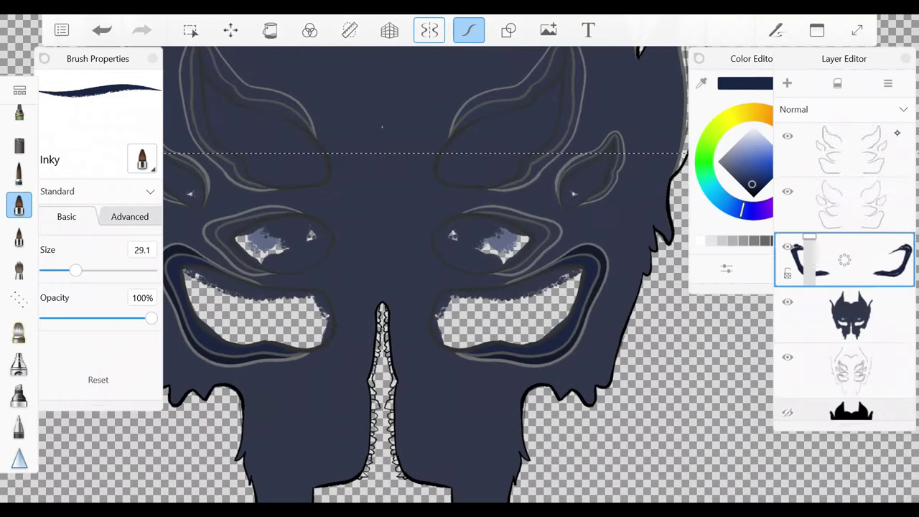
click(845, 206)
drag(845, 262, 845, 373)
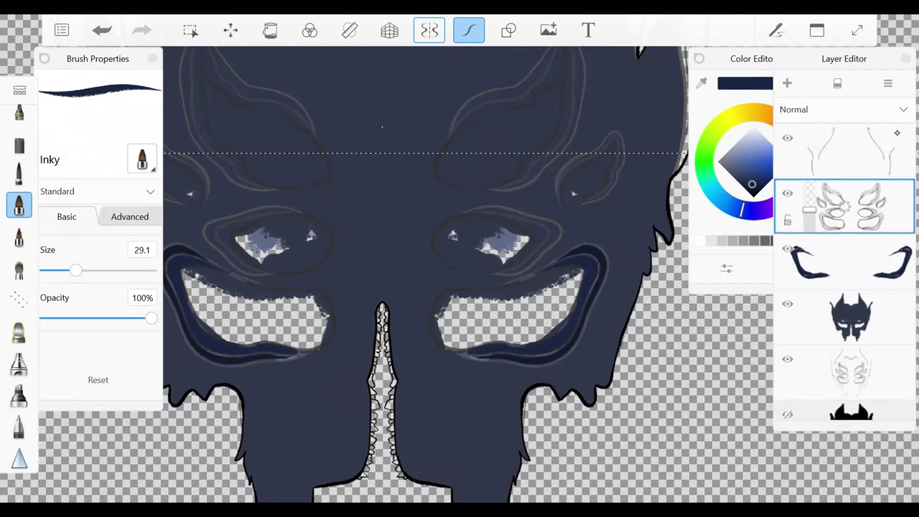
- Add a layer above the faded contours and ink the lower eye's opening on it in black
click(753, 59)
click(844, 58)
drag(460, 258, 402, 288)
mouse_move(337, 416)
mouse_down()
mouse_move(482, 210)
mouse_move(521, 331)
mouse_move(434, 449)
mouse_up()
drag(459, 258, 431, 288)
drag(337, 272, 359, 388)
drag(430, 287, 460, 265)
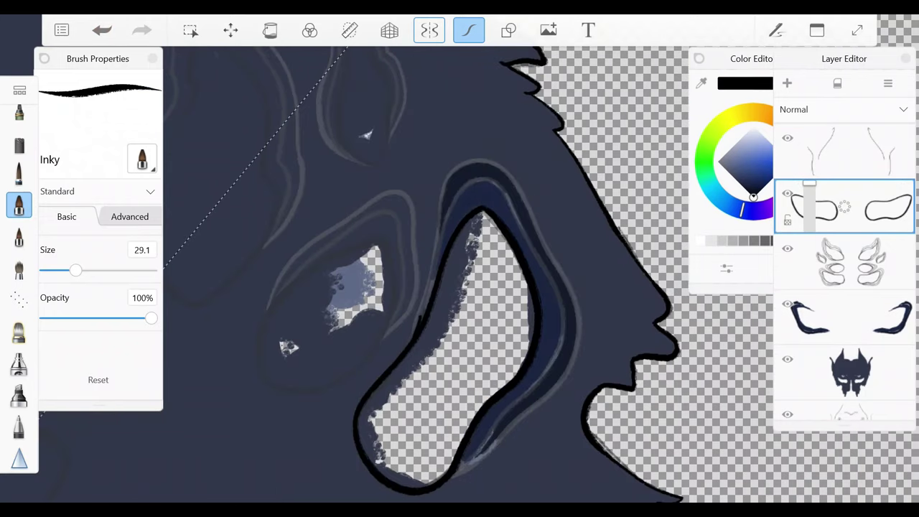
- Ink the inner and outer band contours around the lower eye in black, redoing the faulty stroke
drag(506, 195, 564, 319)
key(ctrl+z)
mouse_move(409, 346)
mouse_down()
mouse_move(429, 292)
mouse_move(537, 244)
mouse_move(556, 359)
mouse_move(467, 466)
mouse_move(425, 255)
mouse_move(539, 230)
mouse_up()
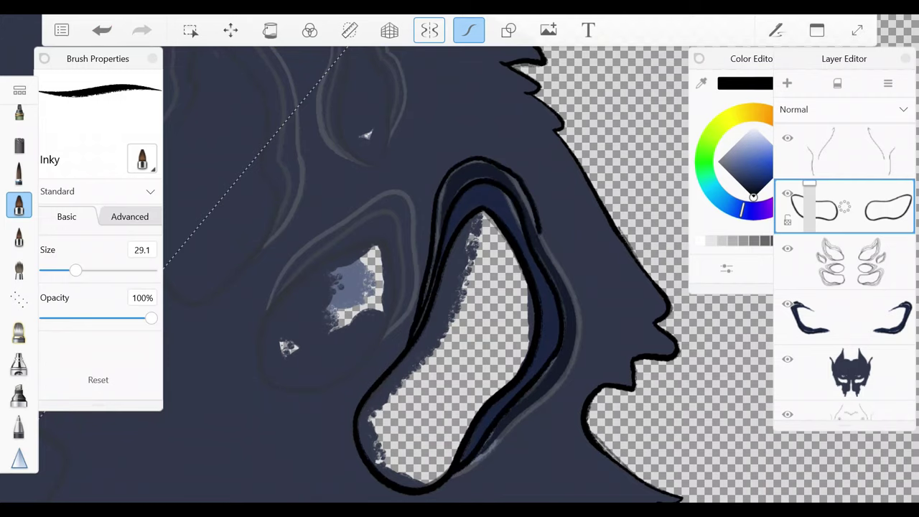
mouse_move(567, 319)
mouse_down()
mouse_move(480, 459)
mouse_move(452, 475)
mouse_up()
- Ink the almond-shaped opening above the lower eye in black, together with the two band contours around it
mouse_move(459, 259)
mouse_down()
mouse_move(430, 237)
mouse_move(445, 244)
mouse_up()
mouse_move(338, 298)
mouse_down()
mouse_move(341, 409)
mouse_move(479, 302)
mouse_move(341, 416)
mouse_up()
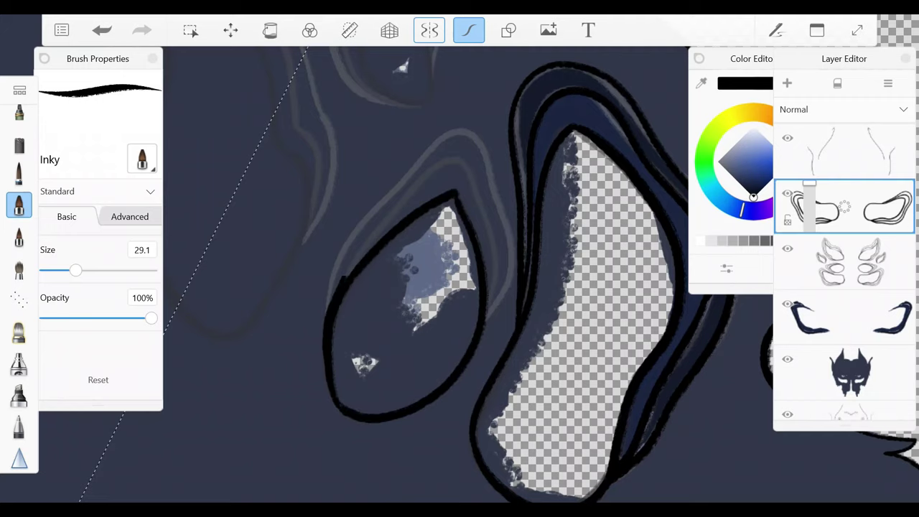
mouse_move(342, 278)
mouse_down()
mouse_move(498, 281)
mouse_move(493, 316)
mouse_up()
drag(488, 165, 324, 315)
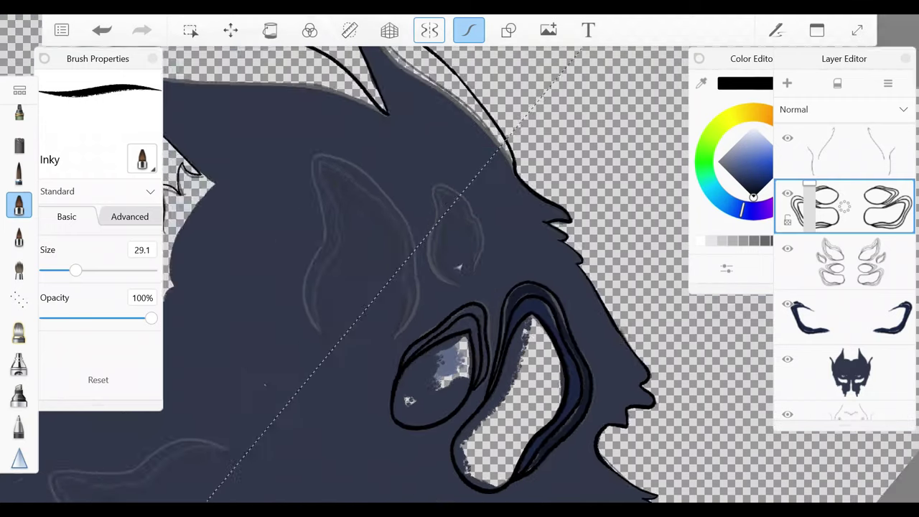
- Ink the small outer opening above the almond-shaped one in black, together with the two band contours around it
mouse_move(447, 281)
mouse_down()
mouse_move(425, 196)
mouse_move(474, 248)
mouse_move(479, 151)
mouse_up()
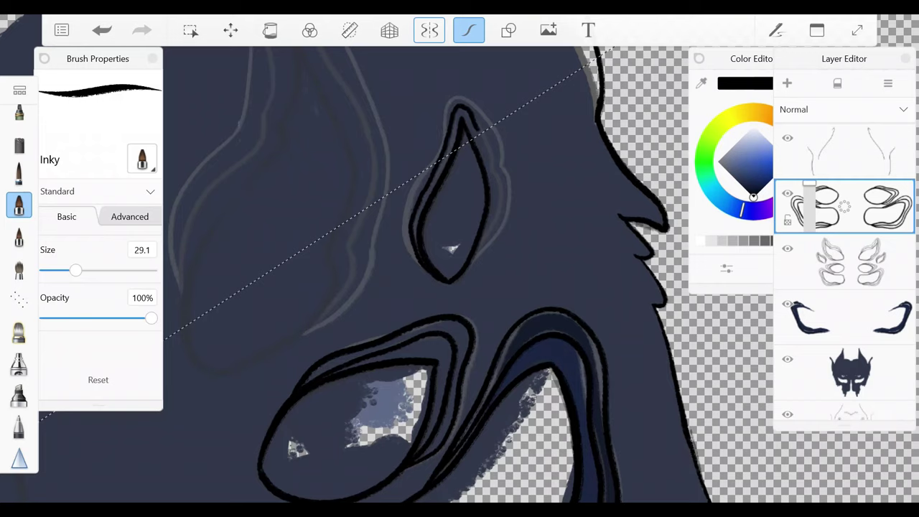
drag(407, 198, 511, 203)
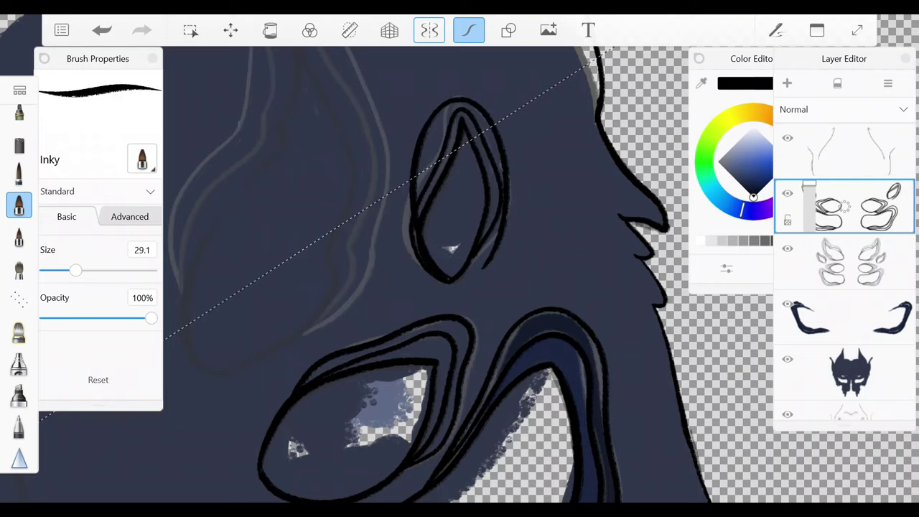
mouse_move(435, 281)
mouse_down()
mouse_move(400, 153)
mouse_move(487, 117)
mouse_move(466, 275)
mouse_up()
scroll(459, 273, down, 3)
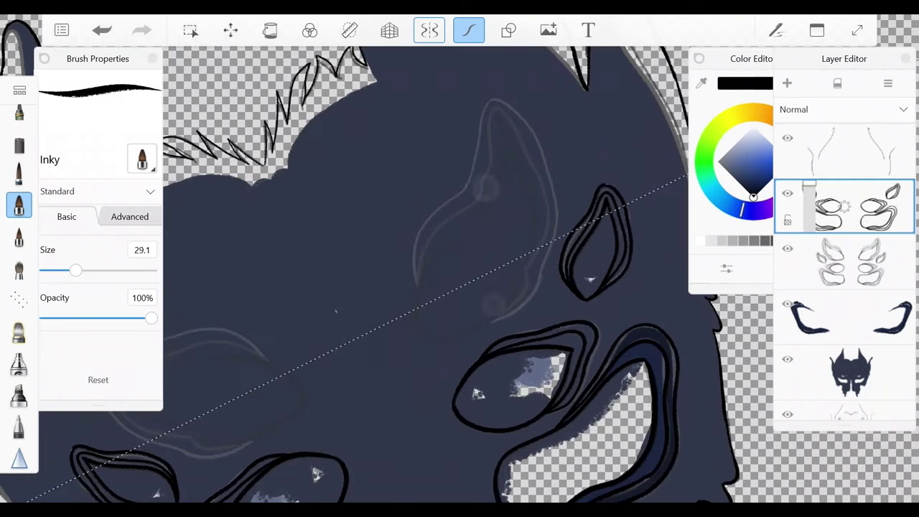
- Ink the large upper opening in black, together with the inner and outer band contours around it
drag(462, 225, 428, 337)
drag(492, 193, 459, 229)
mouse_move(514, 172)
mouse_down()
mouse_move(526, 255)
mouse_move(503, 309)
mouse_move(425, 338)
mouse_up()
drag(418, 286, 478, 195)
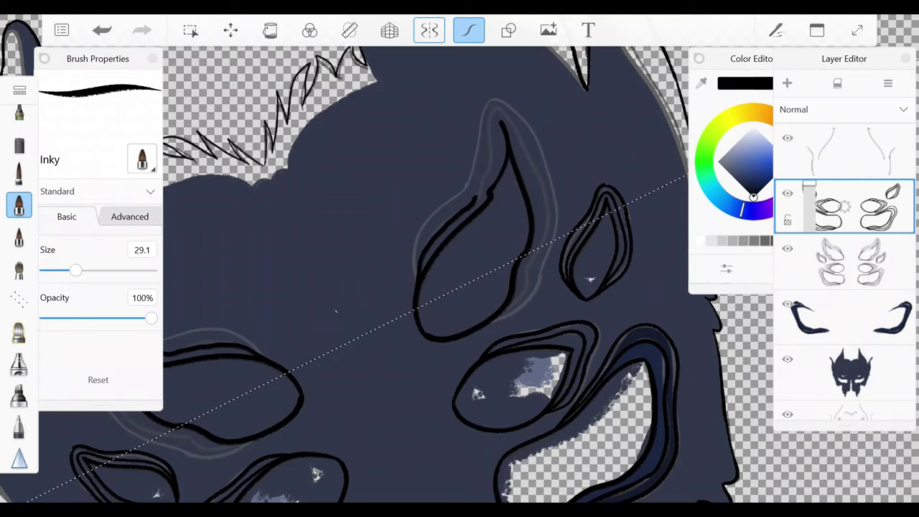
scroll(430, 272, up, 3)
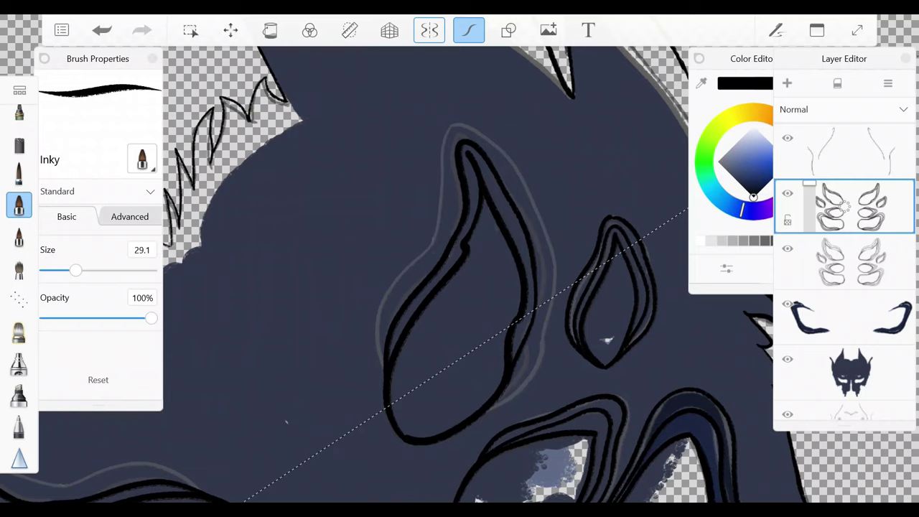
mouse_move(380, 369)
mouse_down()
mouse_move(442, 196)
mouse_move(545, 238)
mouse_move(494, 409)
mouse_up()
scroll(460, 273, down, 5)
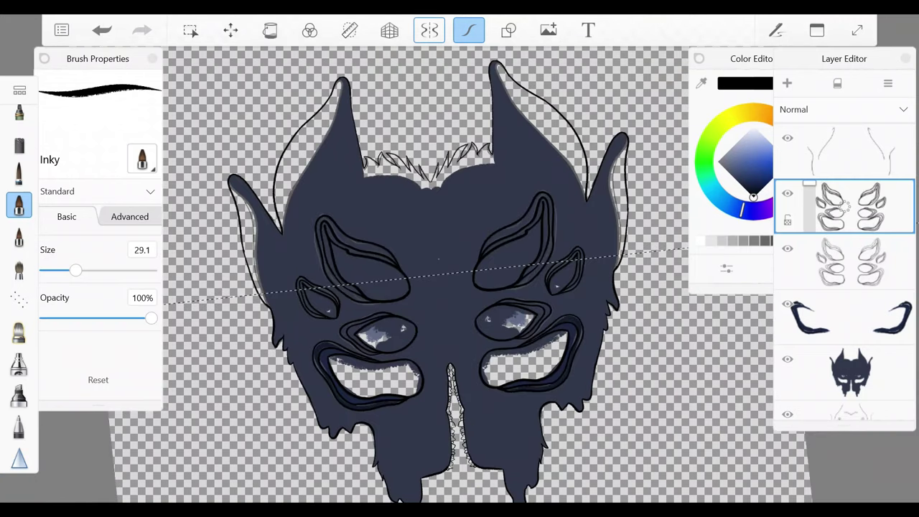
- Hide the faded contour layer and extend the lower eye's blue inner and dark navy outer bands to the inked contours on the band layer
scroll(459, 273, up, 4)
scroll(459, 272, up, 2)
click(459, 176)
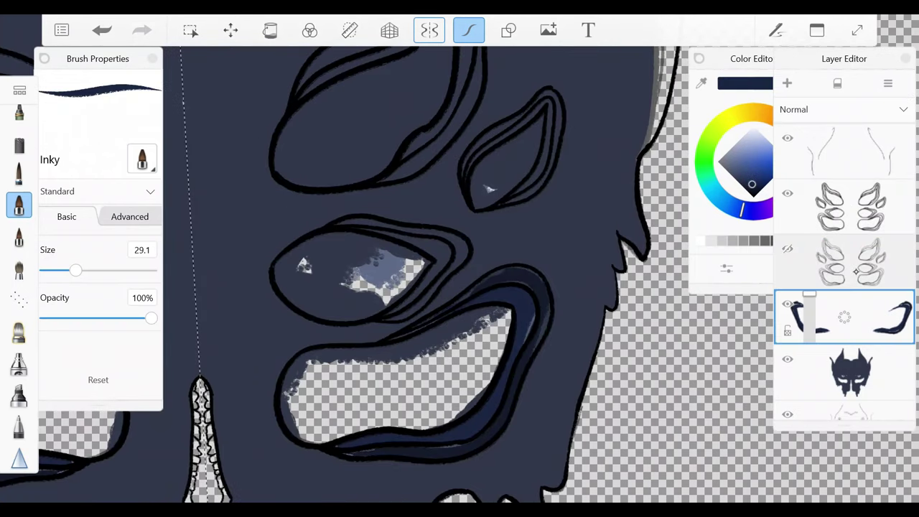
drag(502, 302, 529, 336)
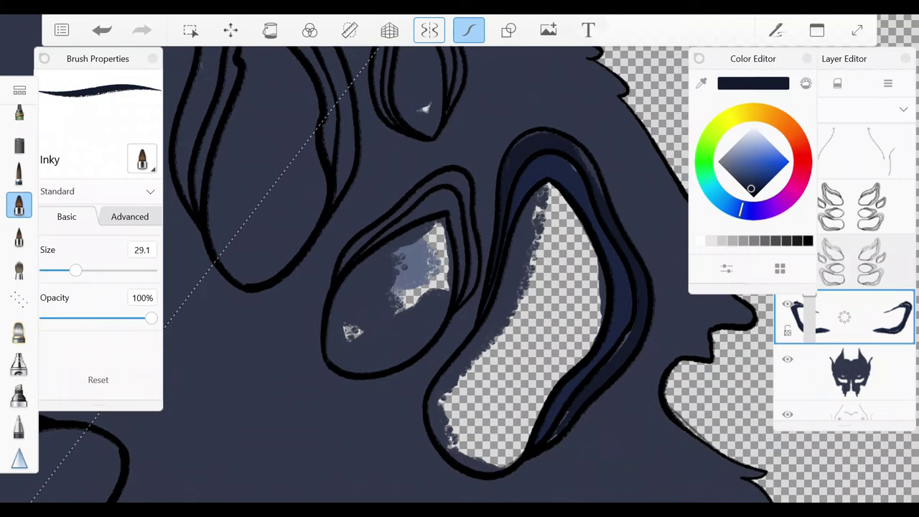
drag(503, 323, 337, 258)
drag(519, 141, 445, 201)
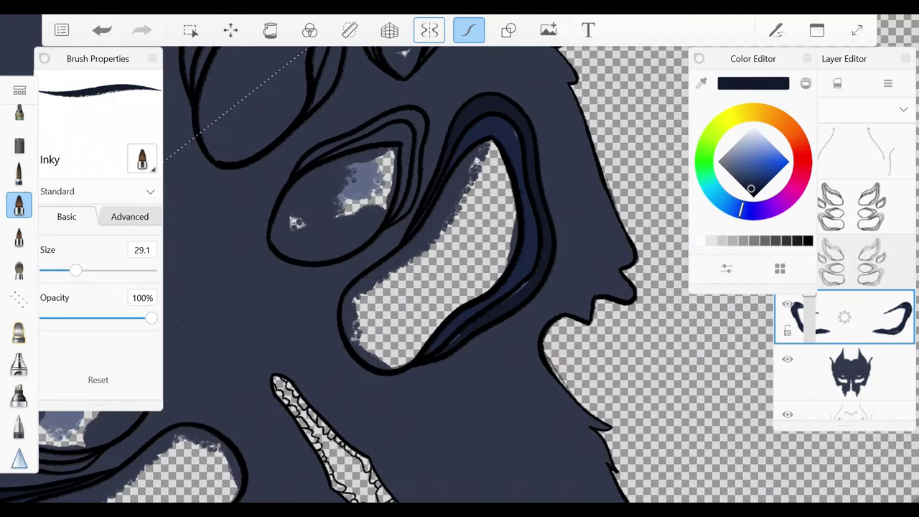
- Paint the almond-shaped opening's inner band blue and its outer band dark navy, redoing the faulty strokes
drag(359, 179, 481, 287)
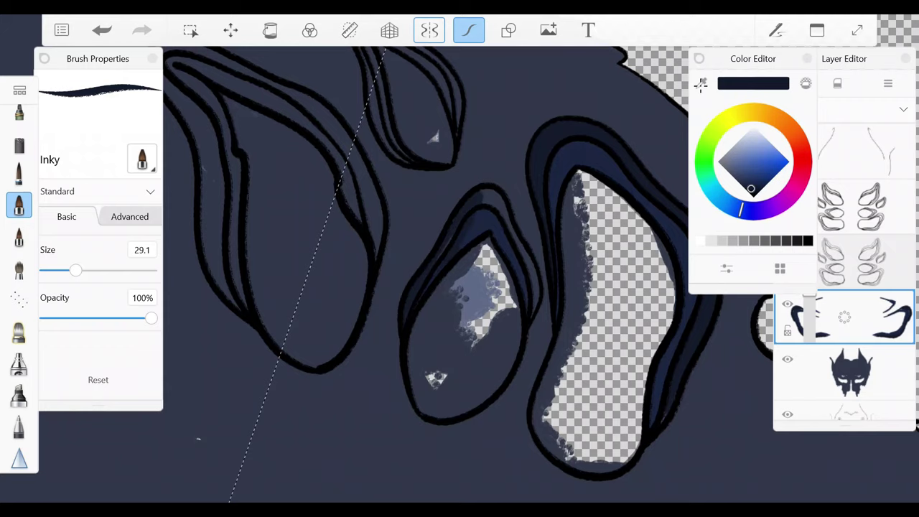
key(ctrl+z)
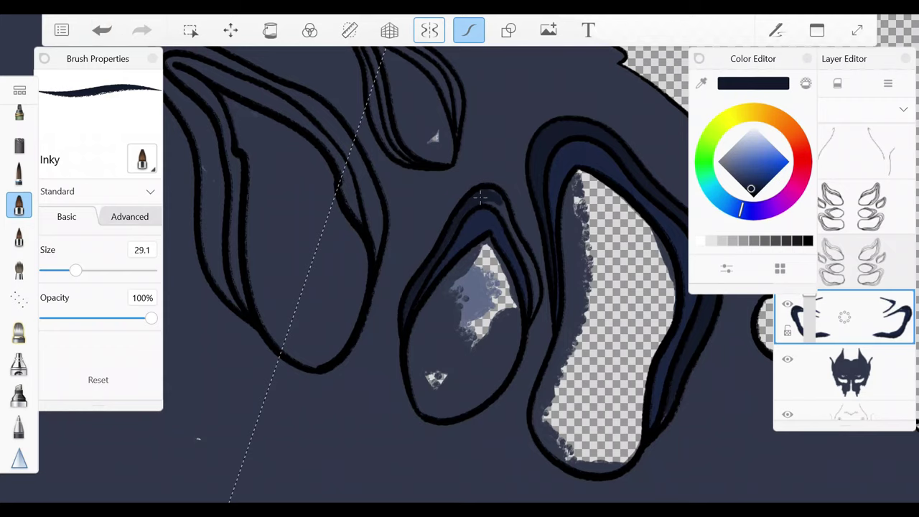
drag(480, 197, 445, 215)
key(ctrl+z)
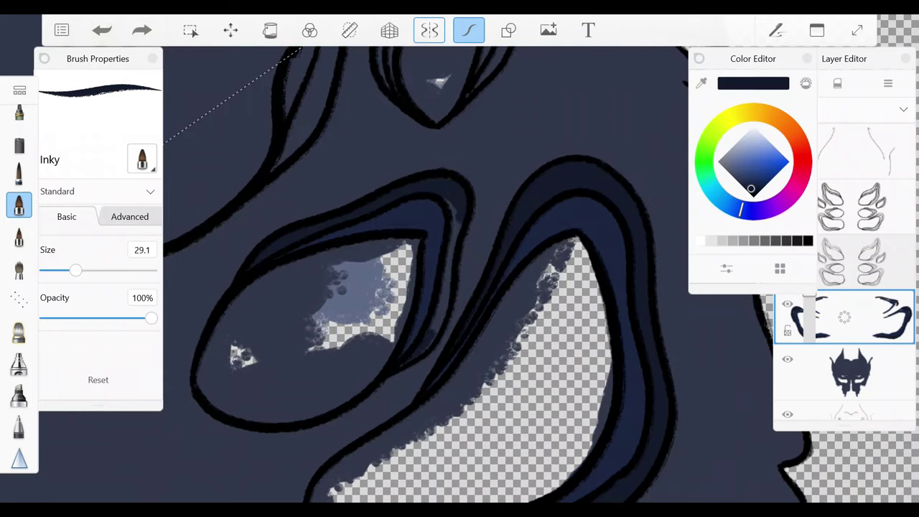
drag(433, 346, 448, 198)
- Paint the small outer opening's outer band dark navy and its inner band blue
scroll(378, 367, down, 3)
drag(375, 307, 378, 366)
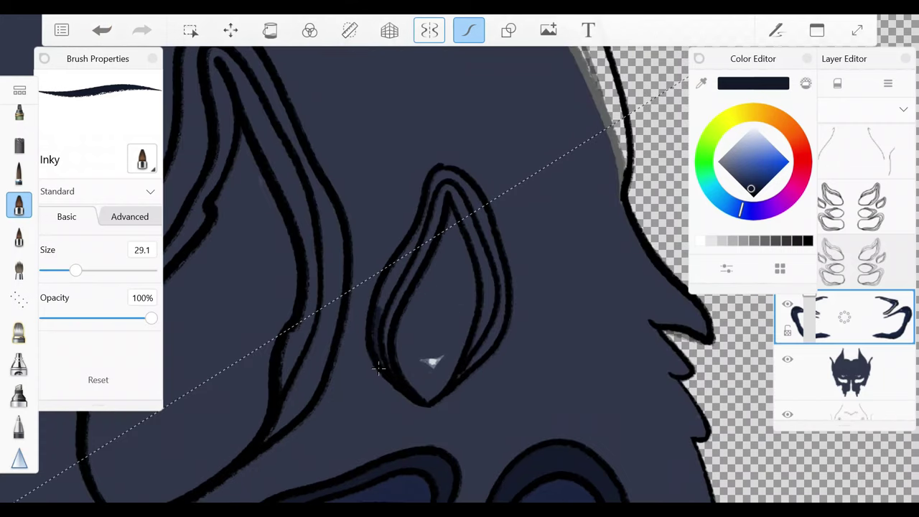
mouse_move(466, 185)
mouse_down()
mouse_move(496, 290)
mouse_move(476, 365)
mouse_up()
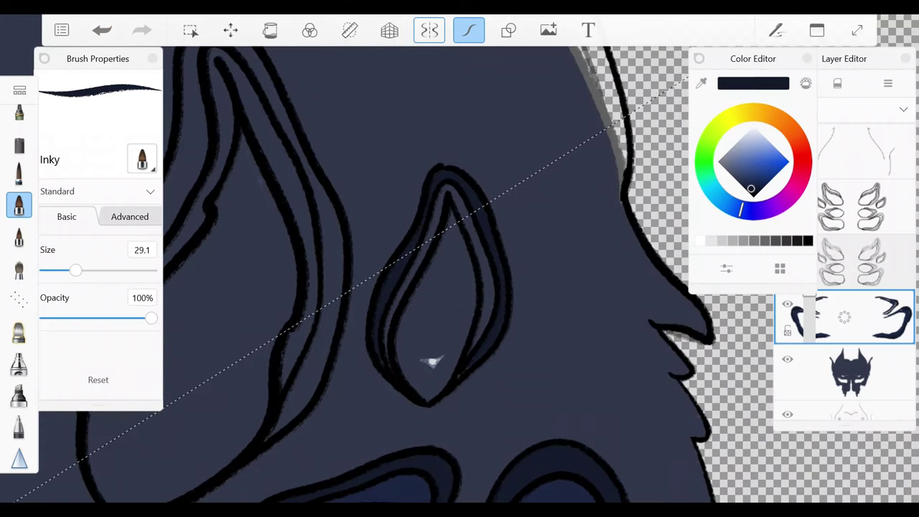
scroll(459, 272, down, 3)
key(ctrl+z)
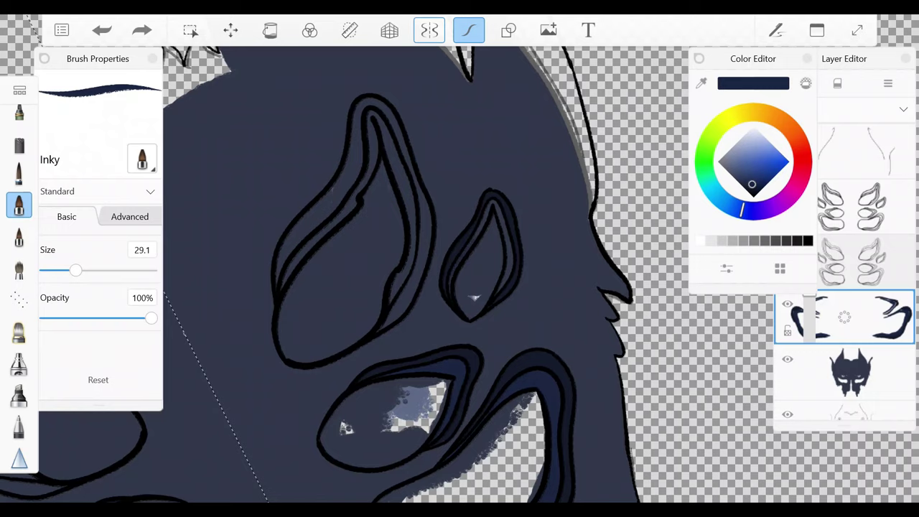
scroll(455, 269, up, 3)
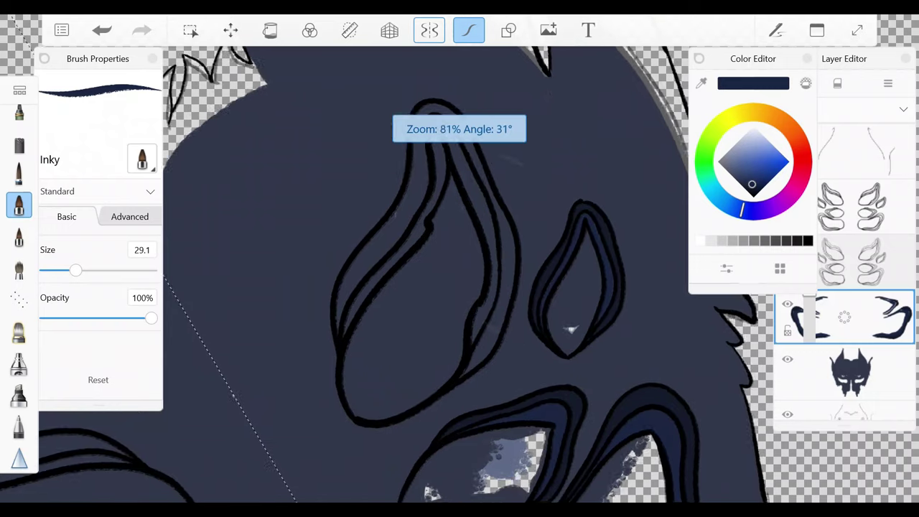
- Paint the large upper opening's inner band blue and its outer band dark navy
mouse_move(444, 128)
mouse_down()
mouse_move(494, 227)
mouse_move(448, 195)
mouse_up()
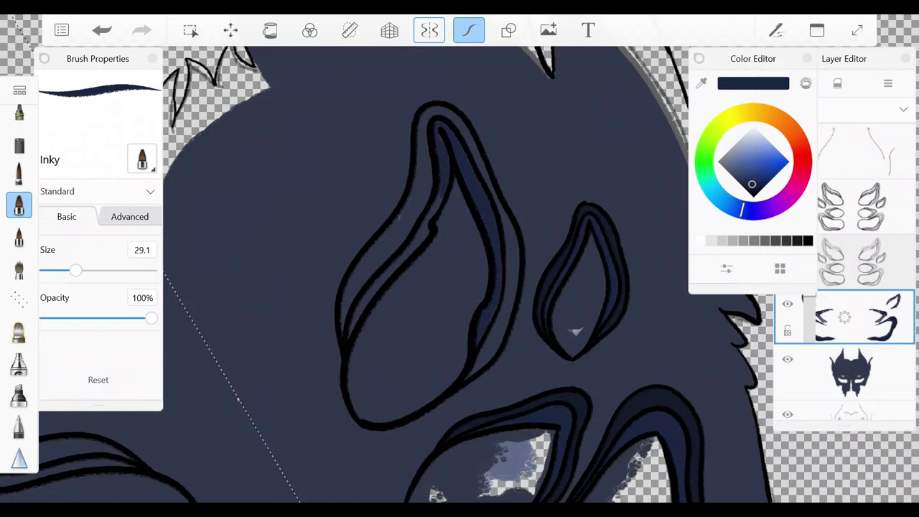
mouse_move(427, 229)
mouse_down()
mouse_move(351, 335)
mouse_move(343, 294)
mouse_move(429, 188)
mouse_up()
click(570, 399)
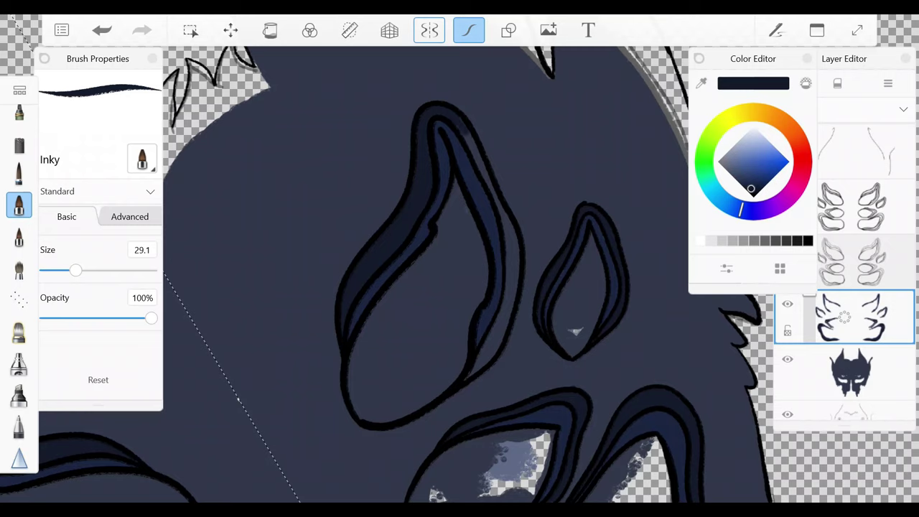
drag(506, 215, 512, 284)
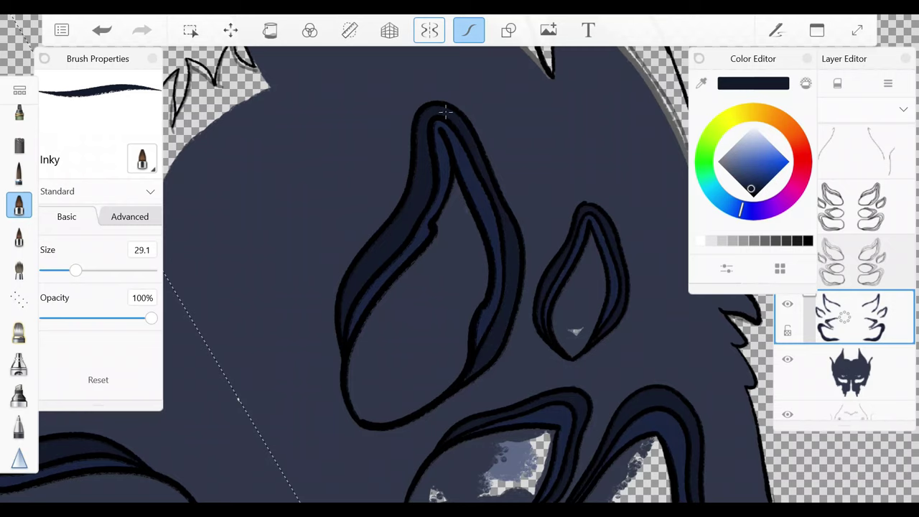
click(458, 248)
click(458, 247)
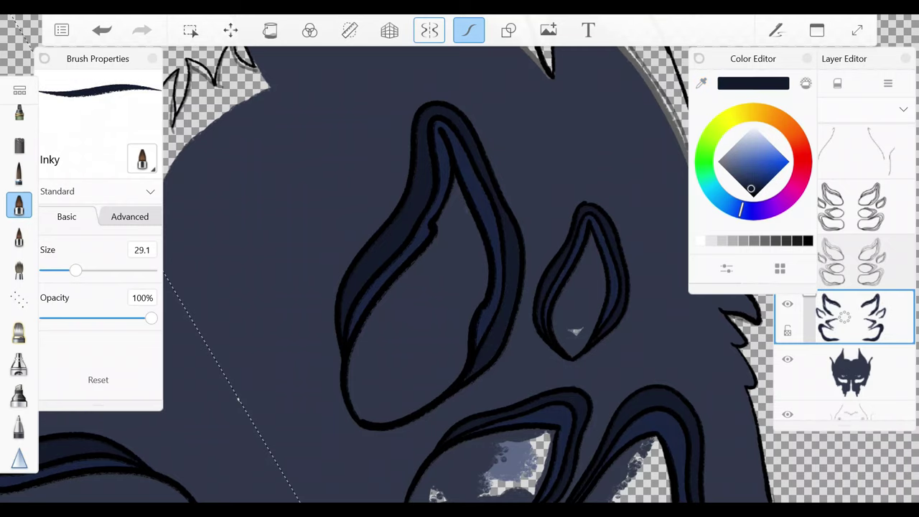
- Add a layer directly above the mask's navy base and choose a pale yellow brush colour
key(Home)
click(851, 372)
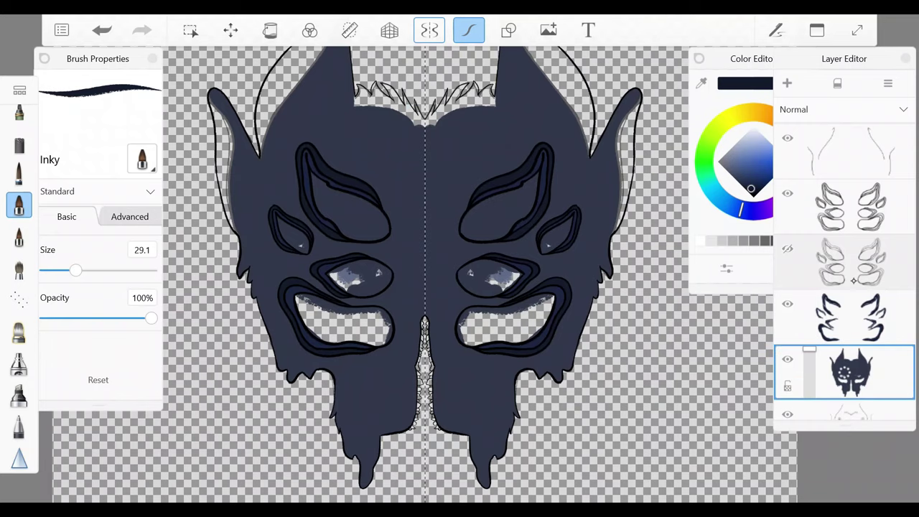
click(786, 83)
click(747, 111)
click(768, 141)
- Fill the large upper opening with pale yellow up to its inked contour
scroll(394, 273, up, 5)
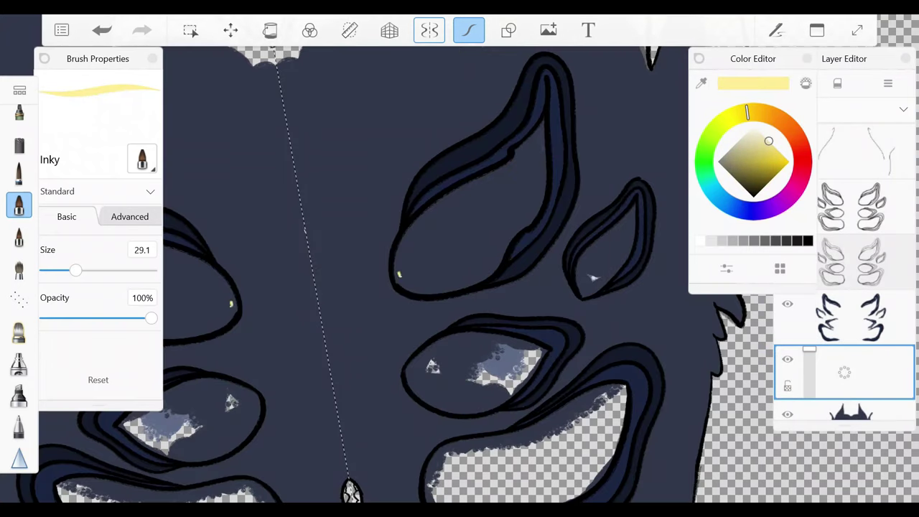
mouse_move(399, 274)
mouse_down()
mouse_move(440, 205)
mouse_move(509, 168)
mouse_move(543, 126)
mouse_move(539, 193)
mouse_move(520, 227)
mouse_move(494, 253)
mouse_move(417, 289)
mouse_move(450, 288)
mouse_up()
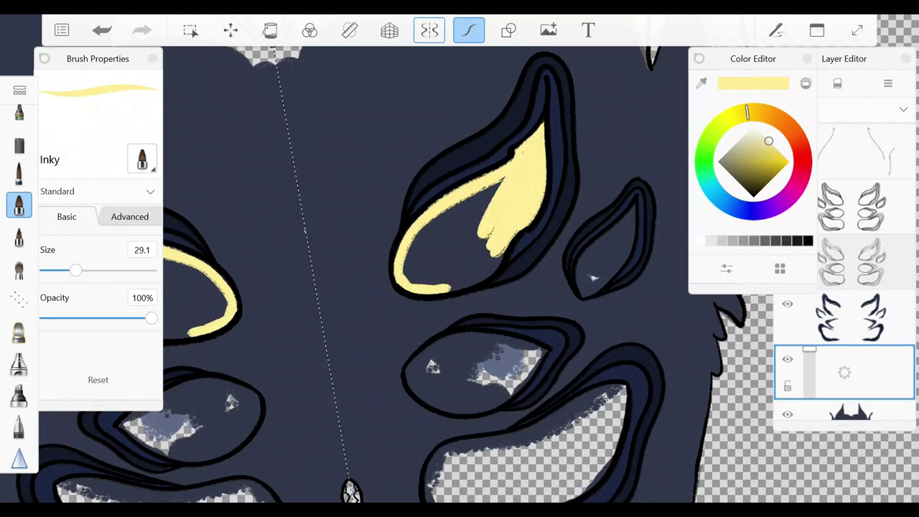
mouse_move(502, 251)
mouse_down()
mouse_move(413, 269)
mouse_move(431, 223)
mouse_move(467, 194)
mouse_move(474, 273)
mouse_move(483, 195)
mouse_up()
scroll(459, 272, down, 3)
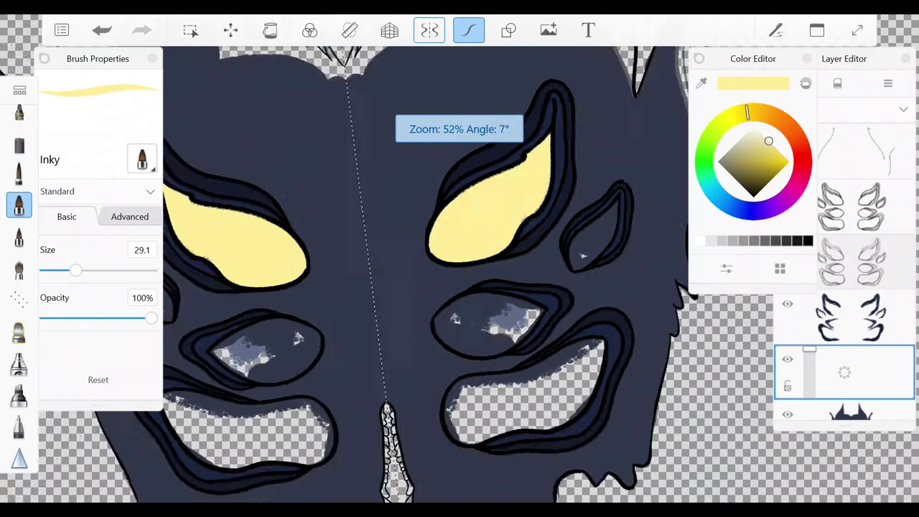
- Fill the almond-shaped opening above the lower eye with pale yellow
scroll(459, 273, up, 4)
mouse_move(402, 343)
mouse_down()
mouse_move(463, 168)
mouse_move(477, 189)
mouse_move(499, 288)
mouse_move(406, 345)
mouse_move(402, 240)
mouse_move(406, 289)
mouse_up()
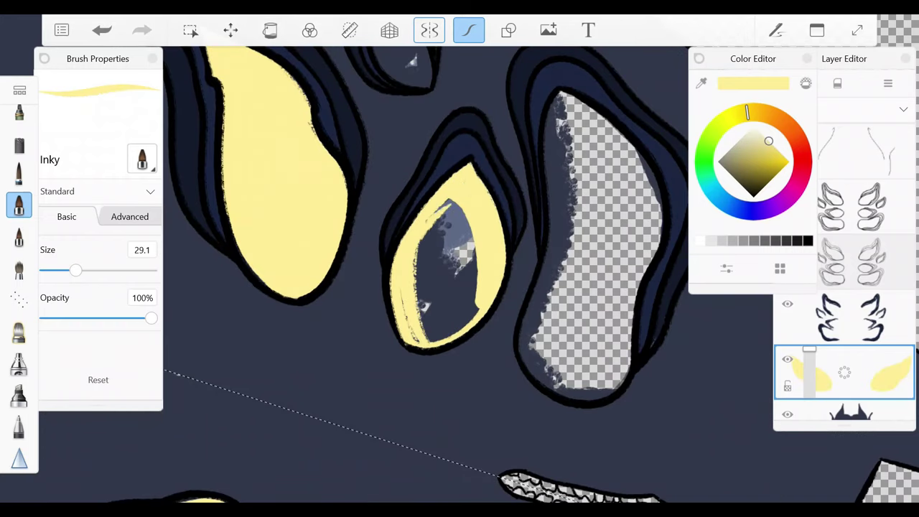
mouse_move(423, 338)
mouse_down()
mouse_move(468, 237)
mouse_move(406, 289)
mouse_move(452, 229)
mouse_up()
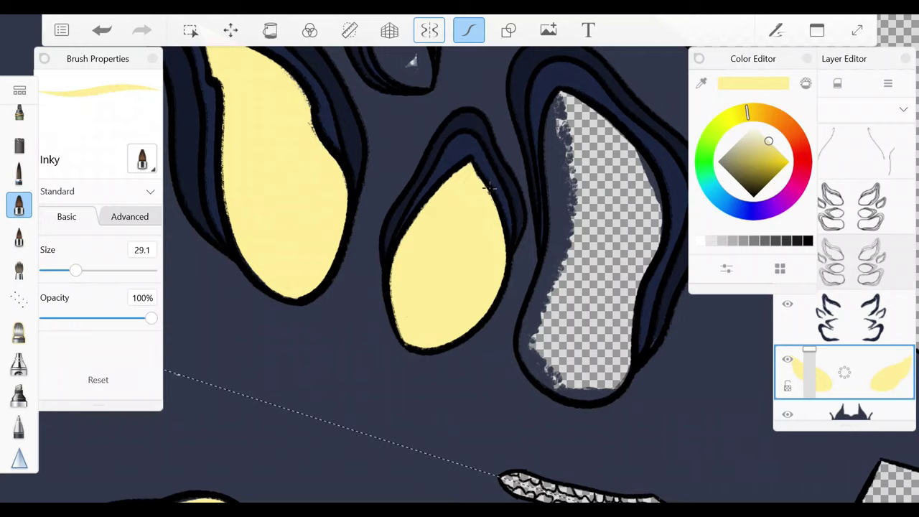
scroll(488, 186, down, 2)
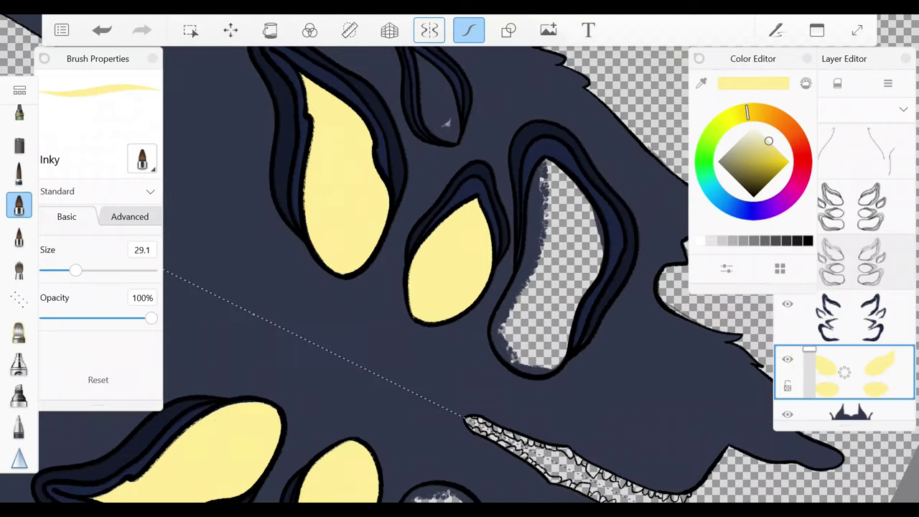
- Paint pale yellow around the inside edge of the lower eye's opening and fill inward from it
scroll(459, 272, down, 3)
scroll(460, 273, up, 3)
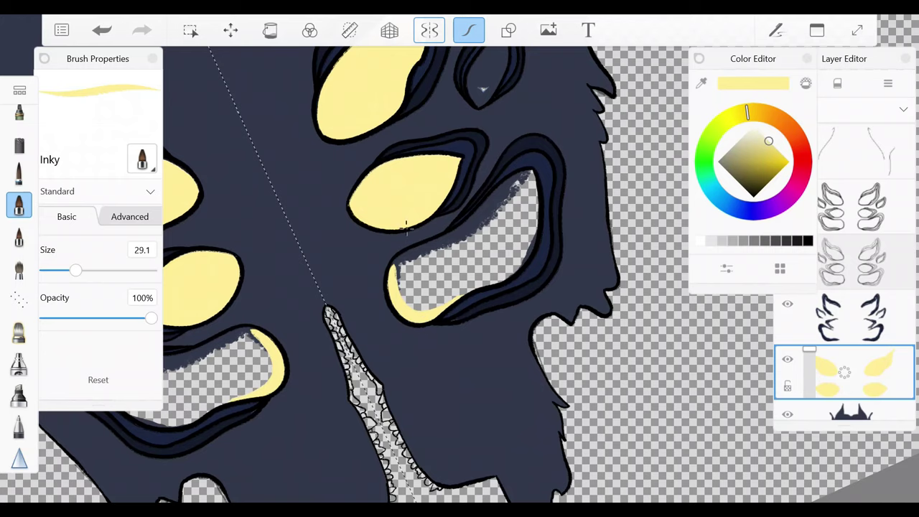
mouse_move(439, 305)
mouse_down()
mouse_move(535, 240)
mouse_move(513, 176)
mouse_move(467, 230)
mouse_up()
scroll(474, 410, up, 3)
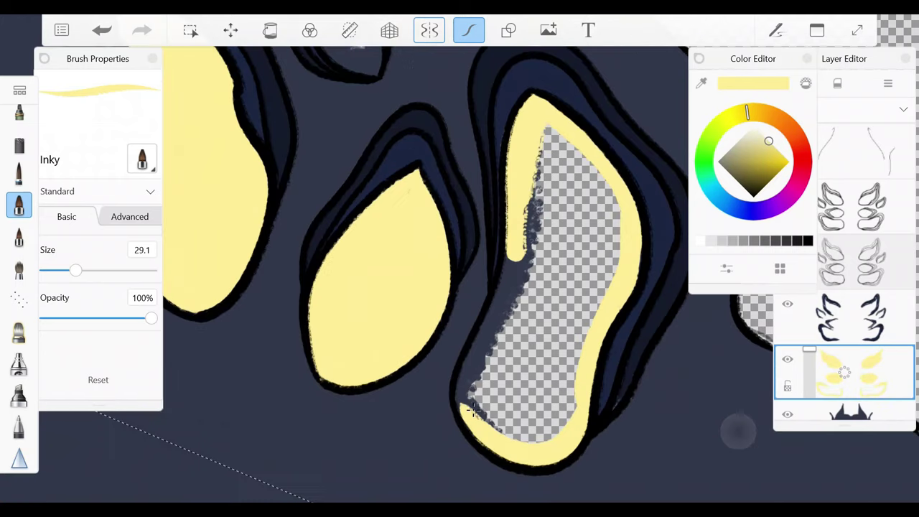
mouse_move(474, 409)
mouse_down()
mouse_move(479, 388)
mouse_move(516, 402)
mouse_move(485, 343)
mouse_move(506, 269)
mouse_move(513, 337)
mouse_move(538, 287)
mouse_move(610, 240)
mouse_move(485, 343)
mouse_up()
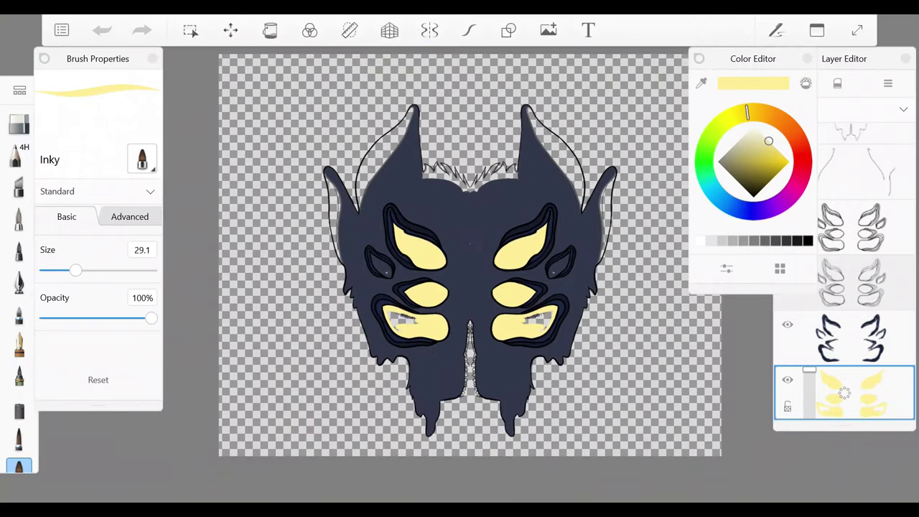
- Turn vertical symmetry back on and fill the remaining gap in the lower eye's opening with pale yellow
scroll(601, 335, up, 3)
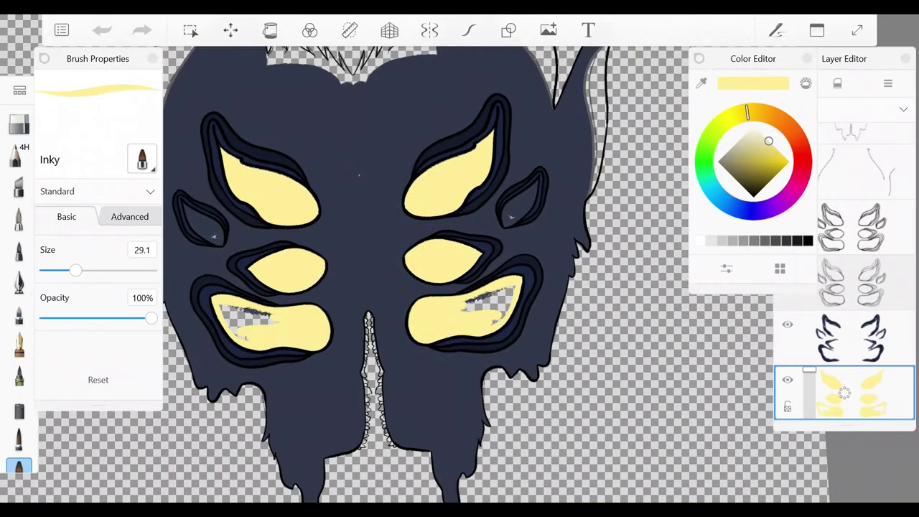
click(429, 29)
mouse_move(501, 314)
mouse_down()
mouse_move(502, 298)
mouse_move(494, 309)
mouse_up()
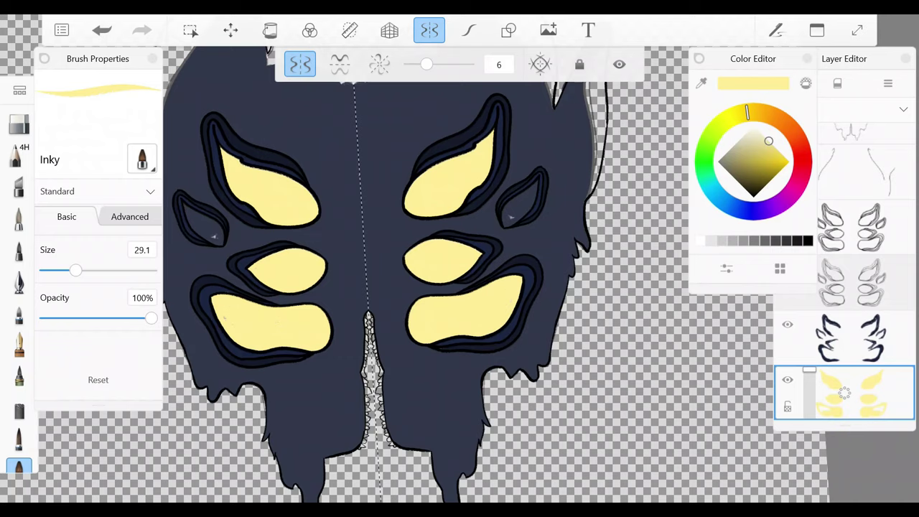
- Fill the small outer opening with pale yellow up to its inked contour
scroll(511, 216, up, 3)
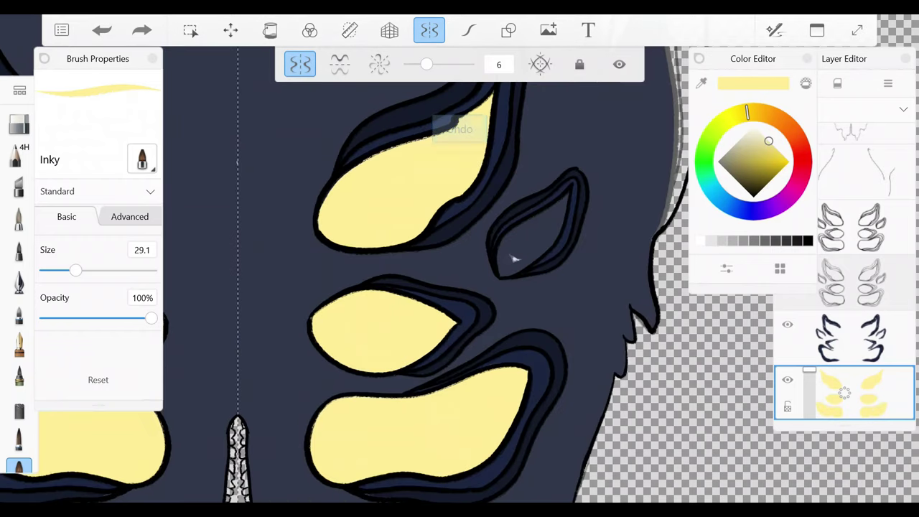
mouse_move(502, 238)
mouse_down()
mouse_move(511, 269)
mouse_move(518, 240)
mouse_move(564, 200)
mouse_move(537, 219)
mouse_up()
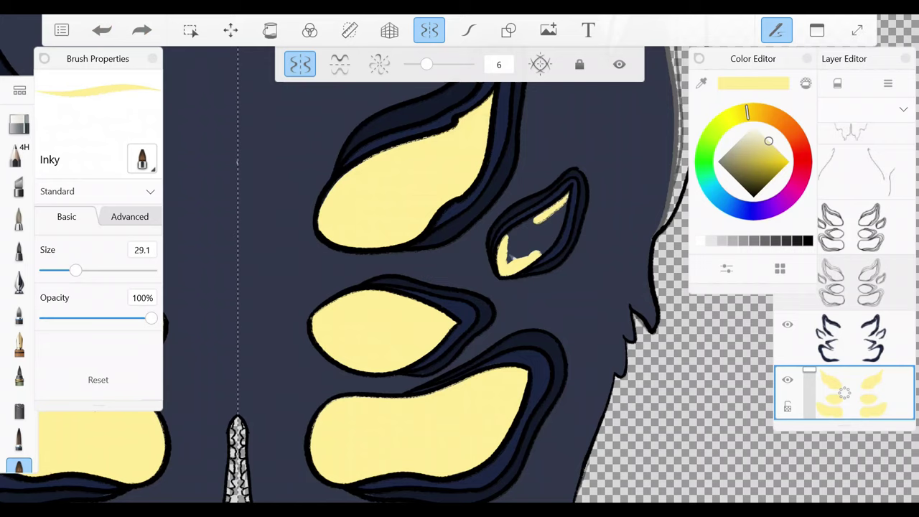
drag(511, 253, 554, 214)
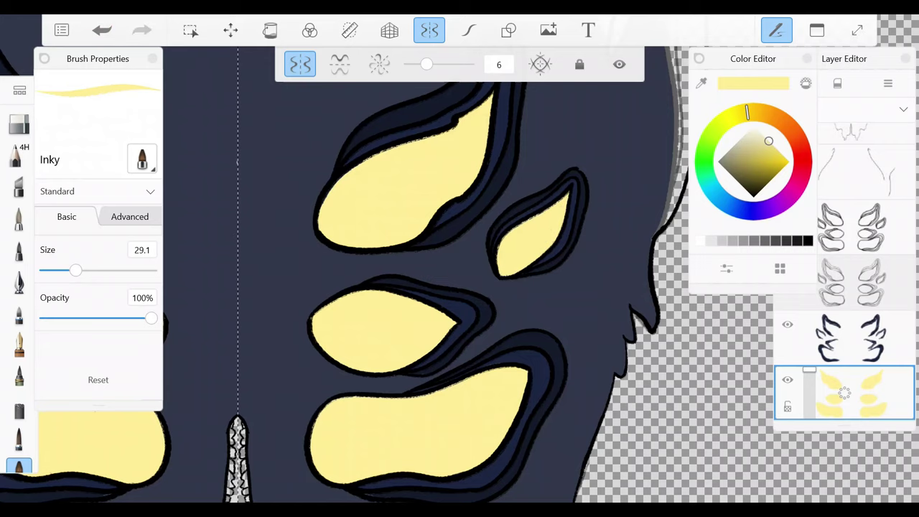
- On a new layer, ink the tall horn's inner edge in black with stroke smoothing and a 16.8 Inky brush
scroll(460, 258, down, 5)
click(844, 170)
scroll(309, 143, up, 5)
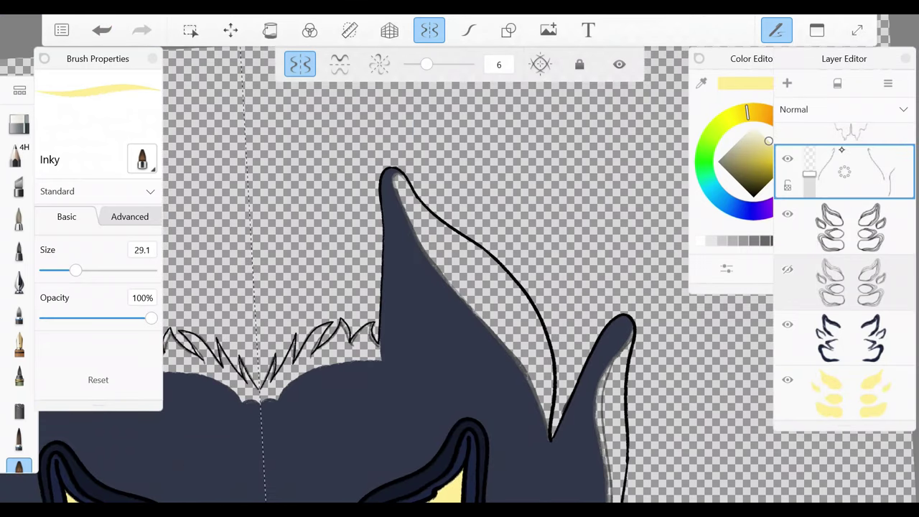
key(ctrl+z)
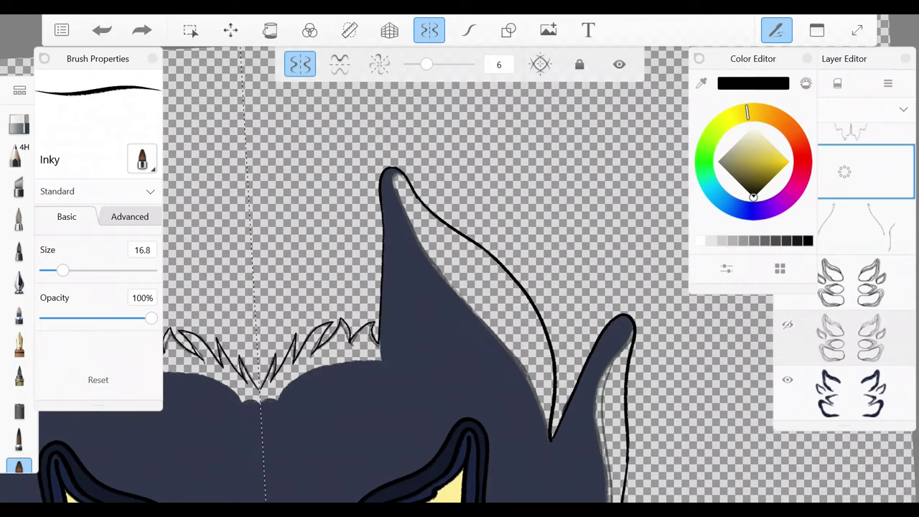
drag(392, 174, 477, 324)
key(ctrl+z)
click(469, 30)
mouse_move(392, 174)
mouse_down()
mouse_move(445, 280)
mouse_move(550, 439)
mouse_up()
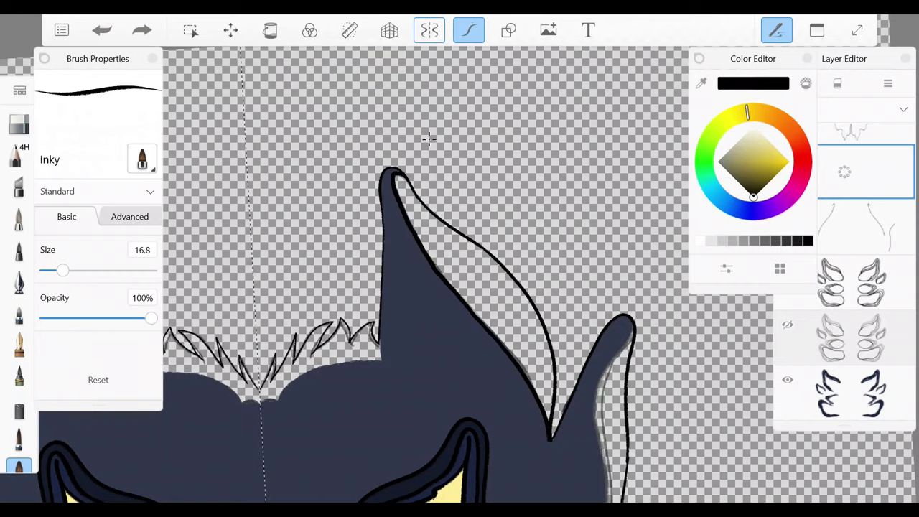
- Ink the small outer horn's inner edge in black down to the cheek contour
scroll(610, 459, up, 5)
scroll(431, 287, down, 5)
mouse_move(420, 118)
mouse_down()
mouse_move(397, 248)
mouse_move(427, 352)
mouse_up()
scroll(402, 301, up, 3)
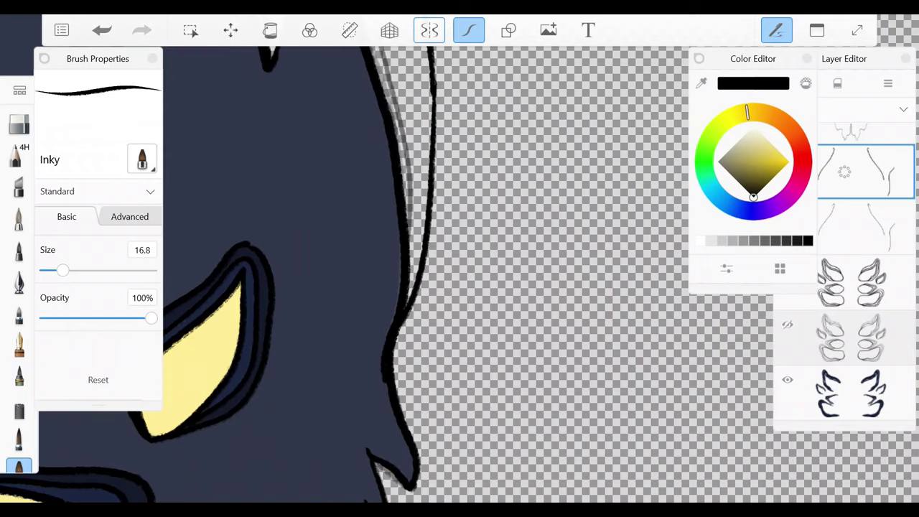
scroll(287, 287, down, 3)
scroll(287, 287, up, 3)
- Hide the thin horn sketch layer and erase navy spilling past the horn contours on the base layer
click(843, 227)
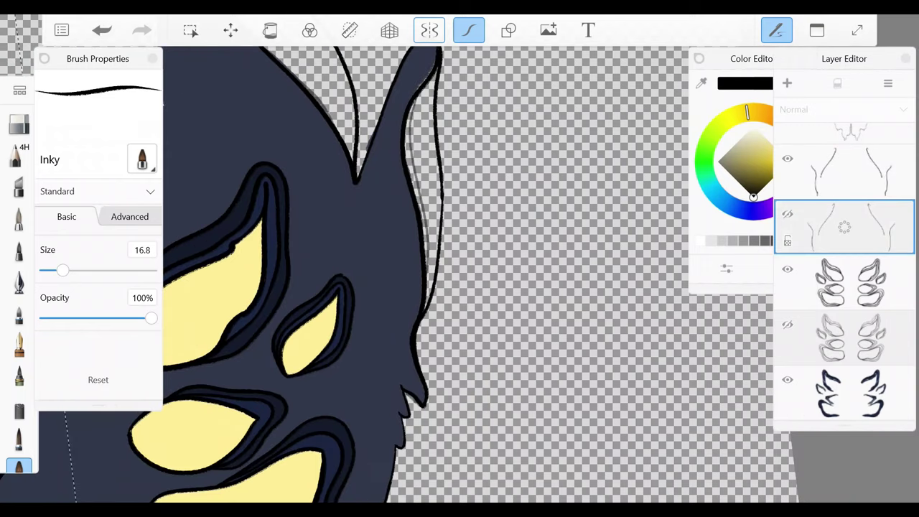
scroll(287, 287, down, 3)
click(459, 215)
scroll(844, 287, down, 3)
click(844, 227)
scroll(402, 287, up, 3)
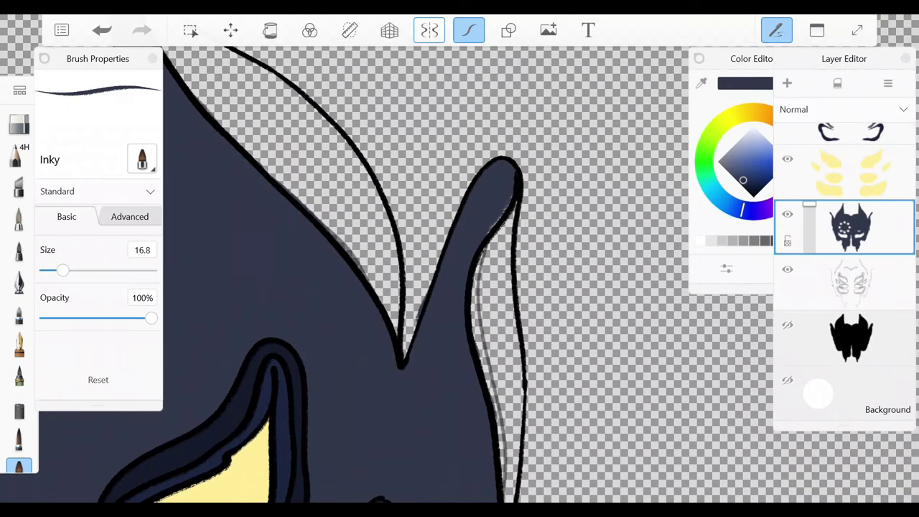
key(e)
scroll(19, 287, down, 2)
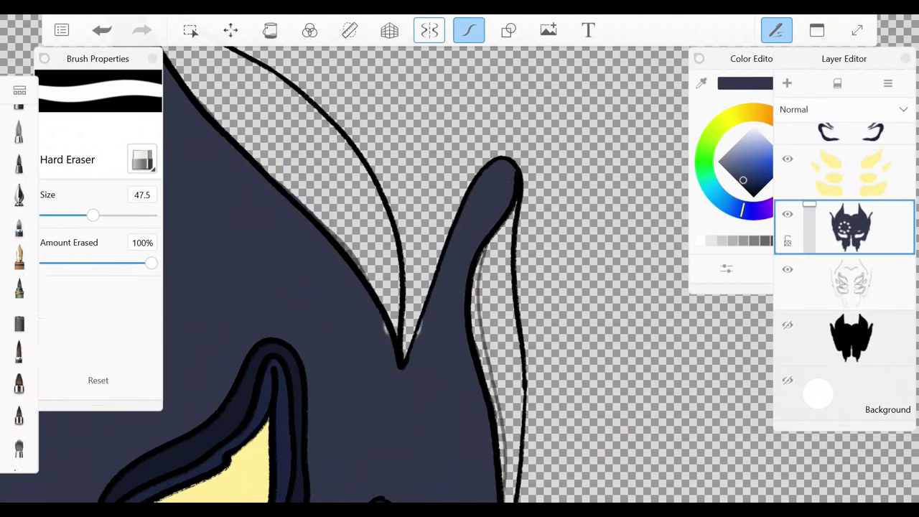
- Fill the innermost fur tuft at the forehead's centre with navy using the Inky brush, and hide the rough sketch layer
click(19, 217)
scroll(402, 287, down, 3)
scroll(402, 287, up, 3)
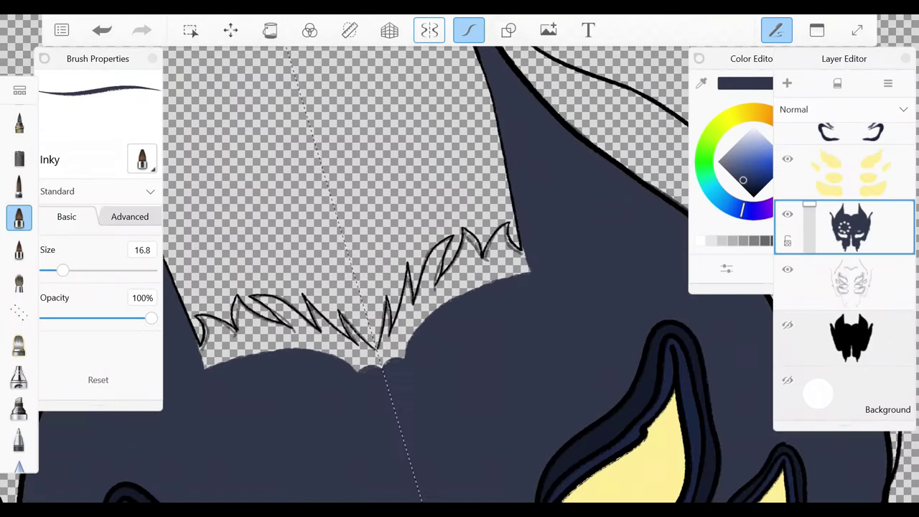
scroll(402, 287, up, 3)
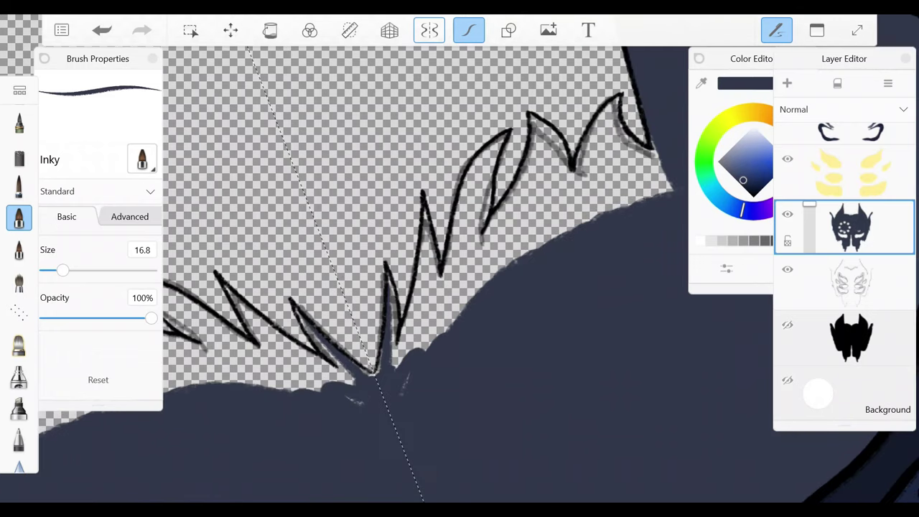
drag(393, 280, 391, 370)
click(787, 269)
drag(416, 329, 398, 366)
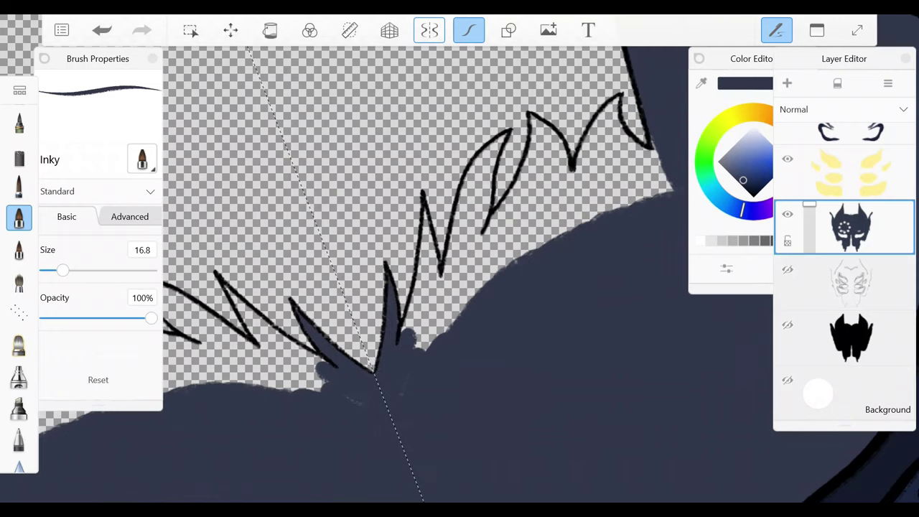
- Extend the navy base outward beneath the forehead tufts and paint along the large curved tuft's inner contour
drag(467, 307, 413, 350)
drag(480, 171, 447, 294)
drag(448, 219, 440, 287)
key(ctrl+z)
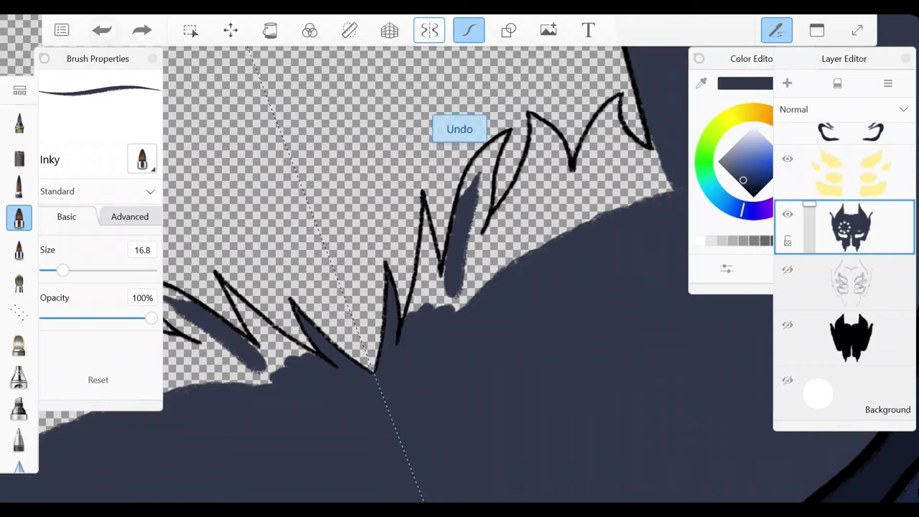
scroll(402, 287, up, 3)
drag(479, 155, 442, 237)
mouse_move(521, 120)
mouse_down()
mouse_move(466, 216)
mouse_move(488, 248)
mouse_up()
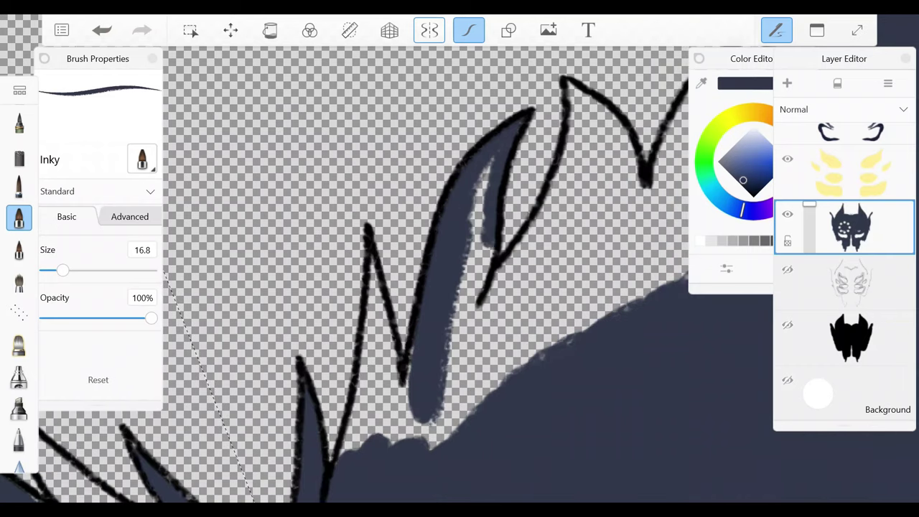
- Fill the rest of the large curved tuft and the narrow tuft beside it with navy
drag(494, 161, 445, 395)
drag(373, 283, 358, 459)
drag(380, 323, 395, 441)
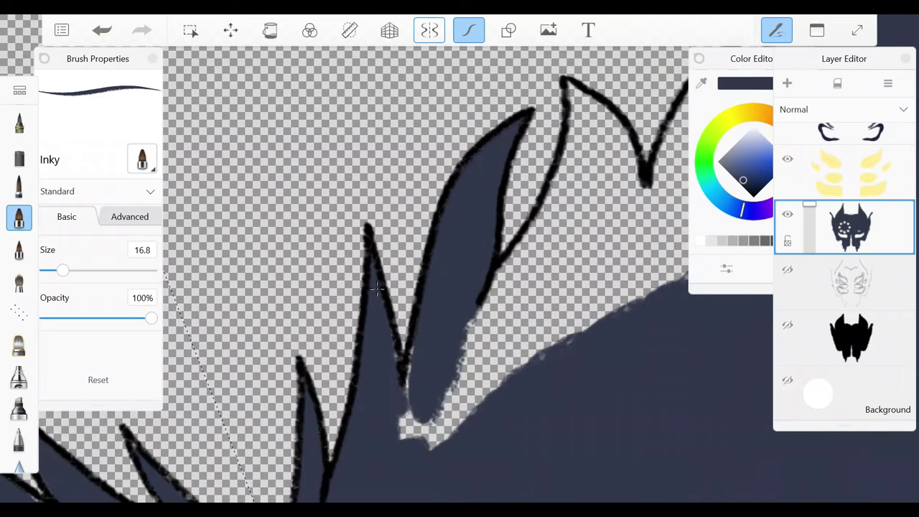
drag(405, 337, 503, 445)
- Paint navy along the inside contours of the two forehead tufts nearest the tall horn
drag(502, 287, 262, 309)
drag(327, 115, 267, 431)
drag(323, 208, 269, 373)
key(ctrl+z)
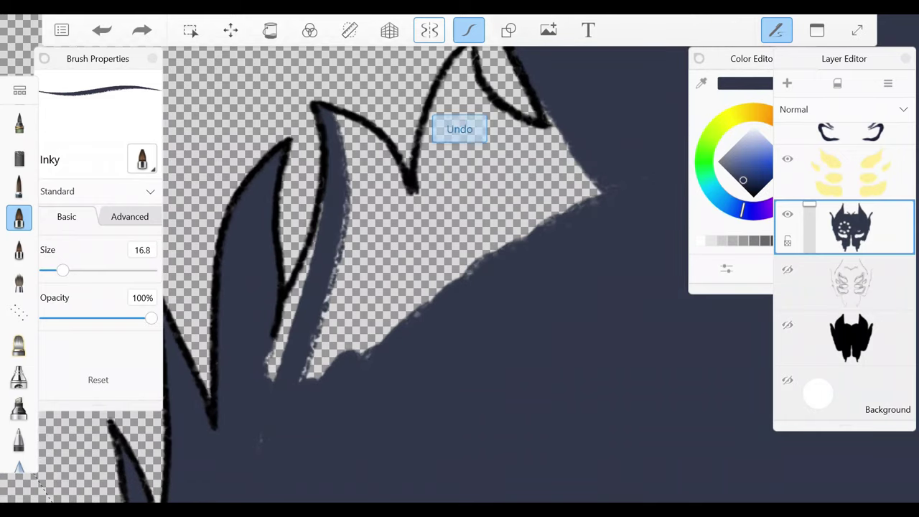
mouse_move(337, 302)
mouse_down()
mouse_move(274, 380)
mouse_move(596, 187)
mouse_up()
drag(459, 272, 363, 376)
drag(337, 161, 320, 380)
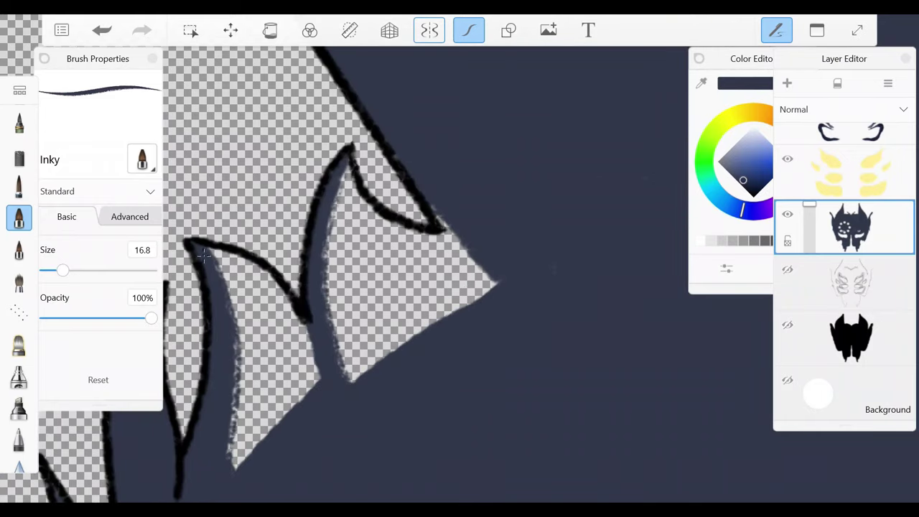
- Fill the inside of the second tuft from the tall horn with navy down to the base
drag(302, 251, 216, 337)
drag(287, 319, 244, 431)
drag(262, 362, 229, 467)
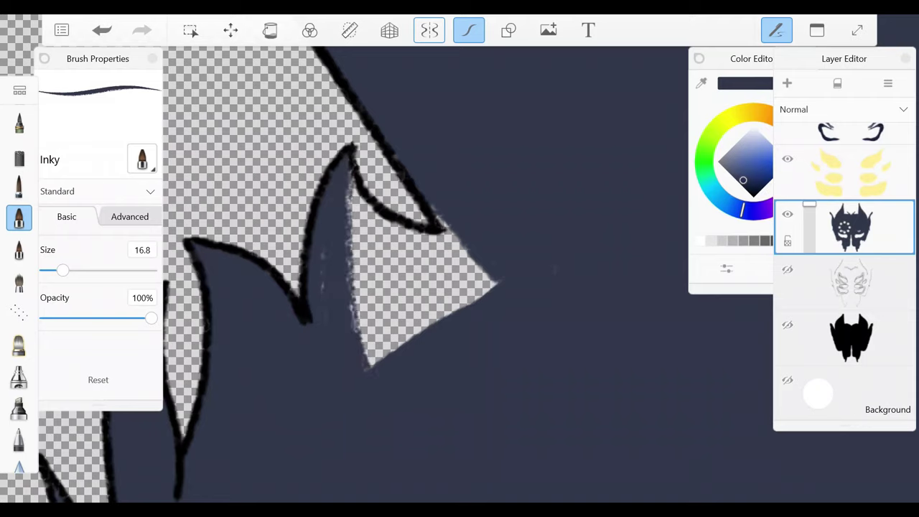
- Paint navy inside the tuft adjoining the tall horn, following its contour to the horn's base
drag(353, 151, 362, 377)
drag(395, 183, 348, 244)
key(ctrl+z)
drag(352, 196, 459, 240)
drag(359, 215, 366, 366)
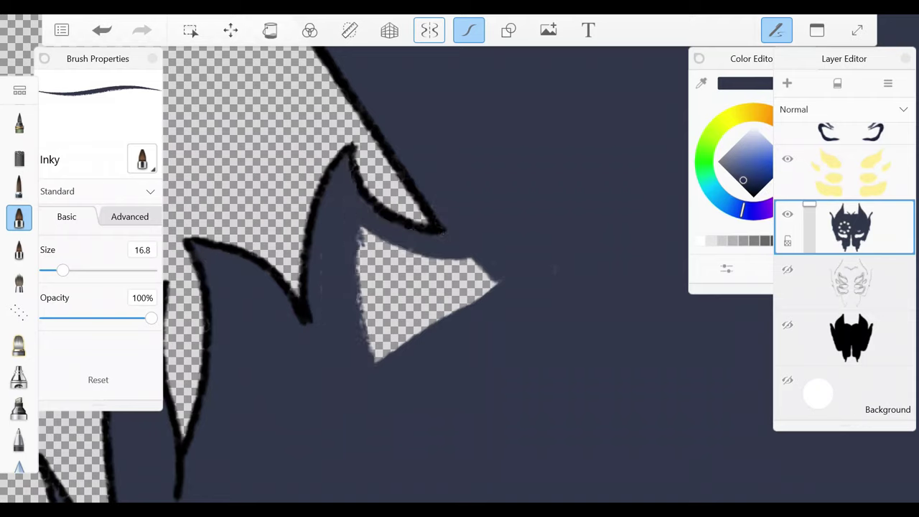
- Fill the remaining triangular gap below the tuft beside the tall horn with navy
drag(362, 236, 416, 345)
drag(410, 255, 485, 288)
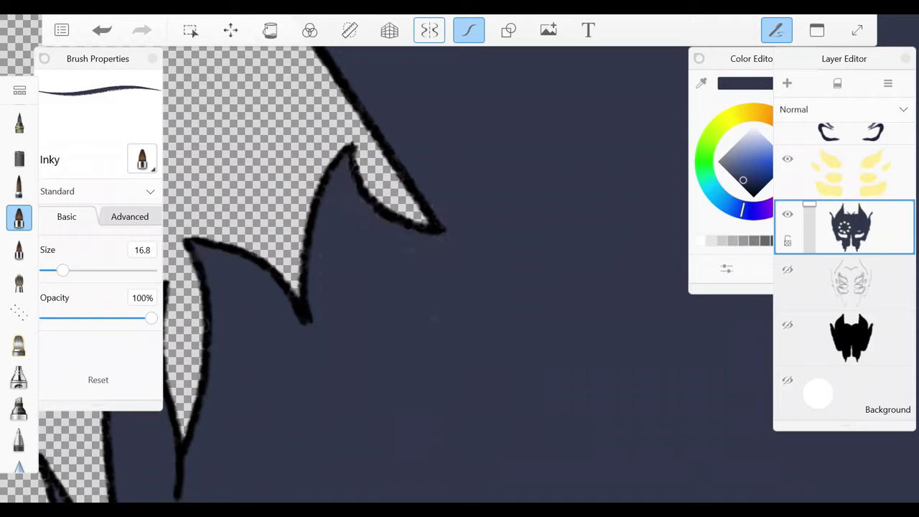
key(ctrl+z)
drag(495, 319, 394, 338)
drag(481, 291, 391, 316)
- Add a new layer directly beneath the navy base layer
scroll(844, 287, up, 10)
click(854, 147)
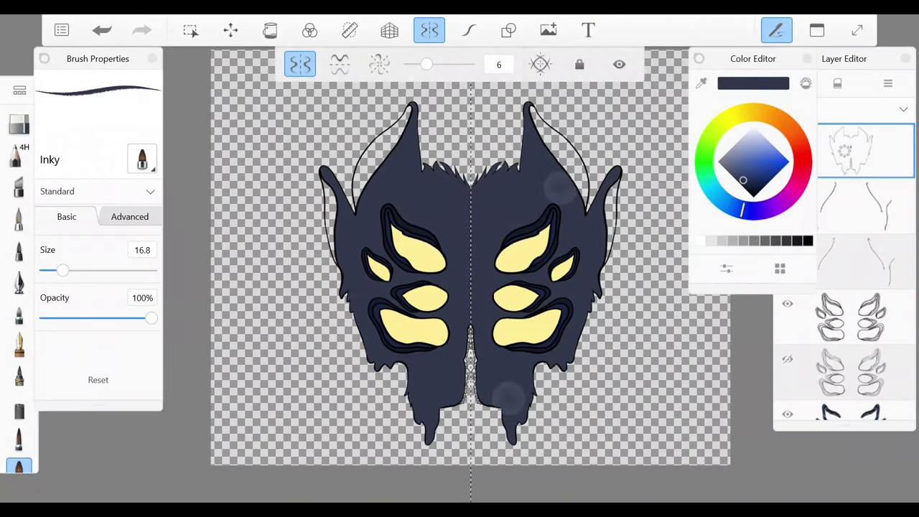
scroll(460, 143, up, 5)
scroll(844, 323, down, 2)
click(851, 262)
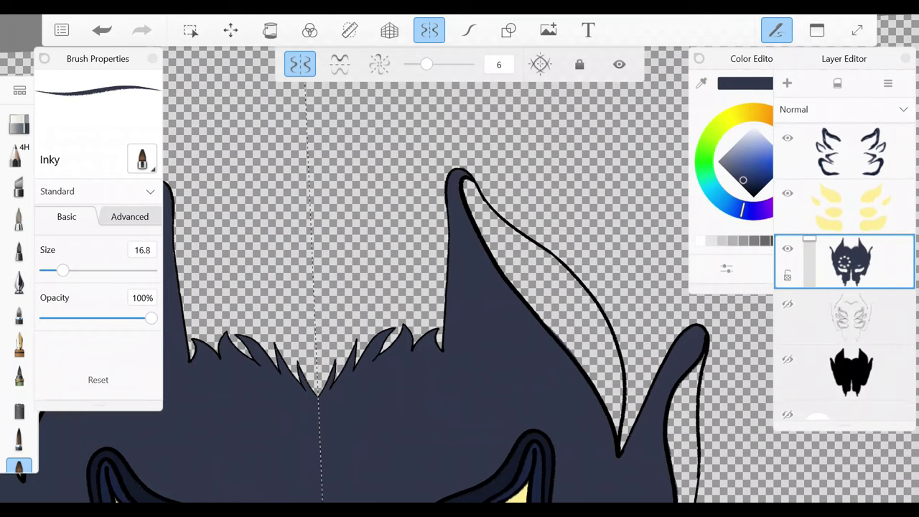
scroll(460, 287, down, 3)
click(850, 316)
click(787, 82)
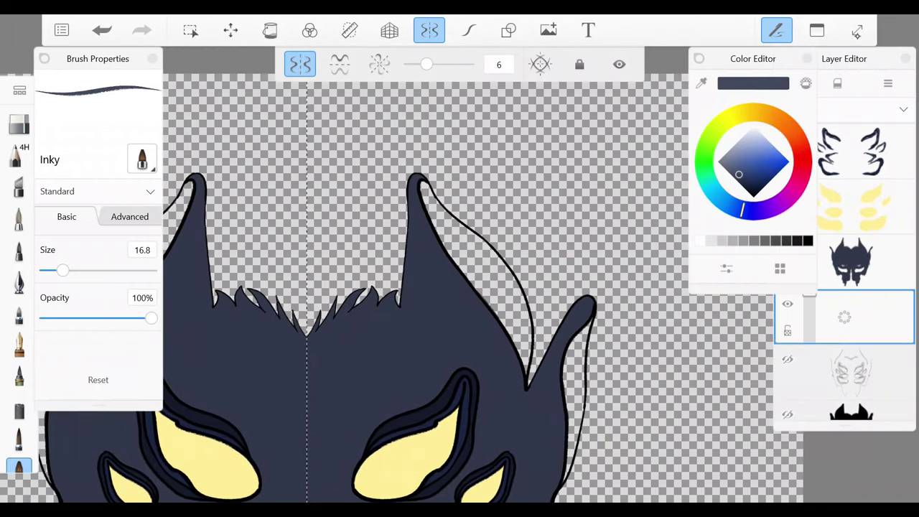
- Paint a lighter slate blue along the tall horn's inked inner edge up to its tip
scroll(459, 287, up, 2)
drag(434, 250, 487, 334)
scroll(844, 287, up, 2)
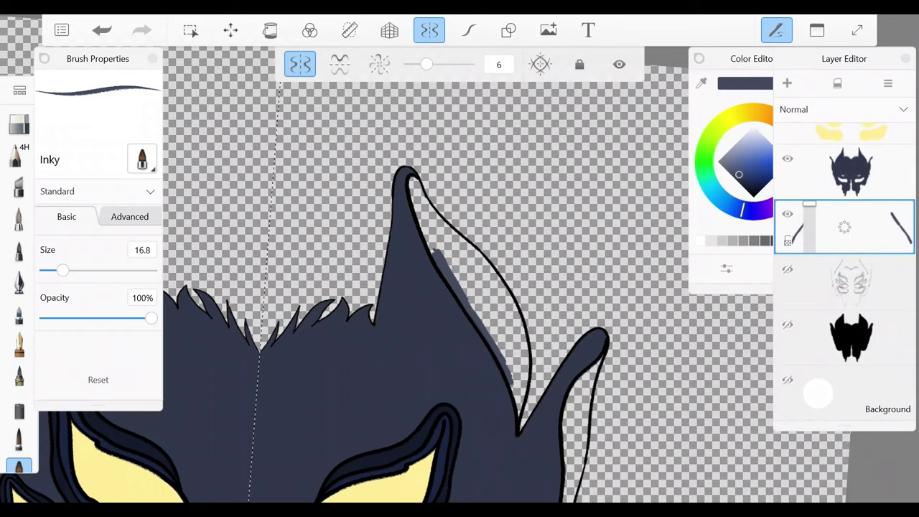
scroll(485, 284, up, 2)
scroll(351, 272, up, 2)
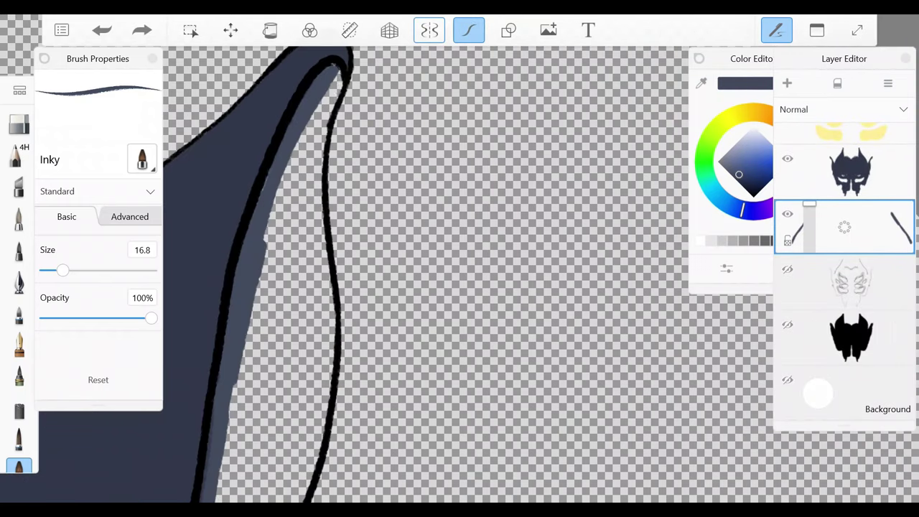
mouse_move(341, 79)
mouse_down()
mouse_move(287, 284)
mouse_move(337, 92)
mouse_up()
- Fill the area between the tall horn's inner and outer contours with slate blue
scroll(338, 92, down, 3)
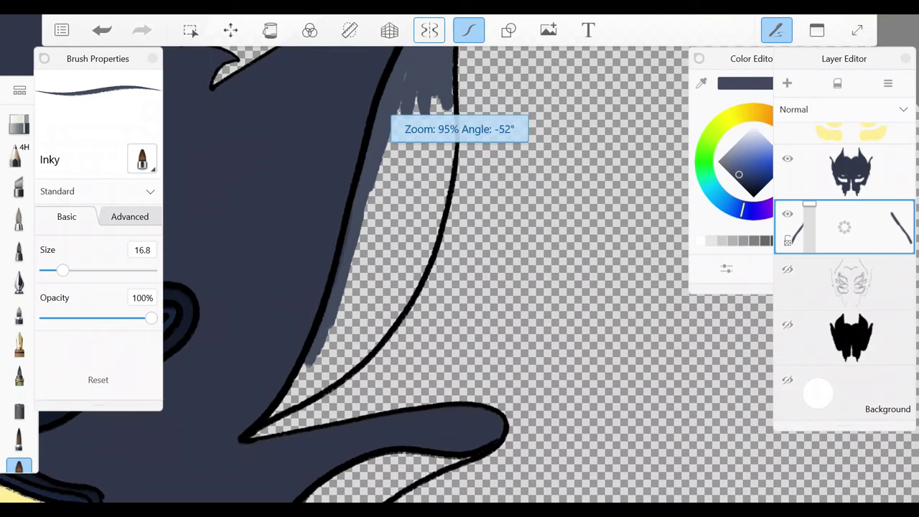
drag(345, 355, 294, 387)
drag(402, 266, 341, 355)
drag(434, 240, 423, 262)
mouse_move(327, 337)
mouse_down()
mouse_move(309, 376)
mouse_move(394, 298)
mouse_move(431, 244)
mouse_move(319, 359)
mouse_up()
mouse_move(452, 115)
mouse_down()
mouse_move(441, 237)
mouse_move(373, 186)
mouse_move(406, 262)
mouse_up()
drag(424, 188, 413, 251)
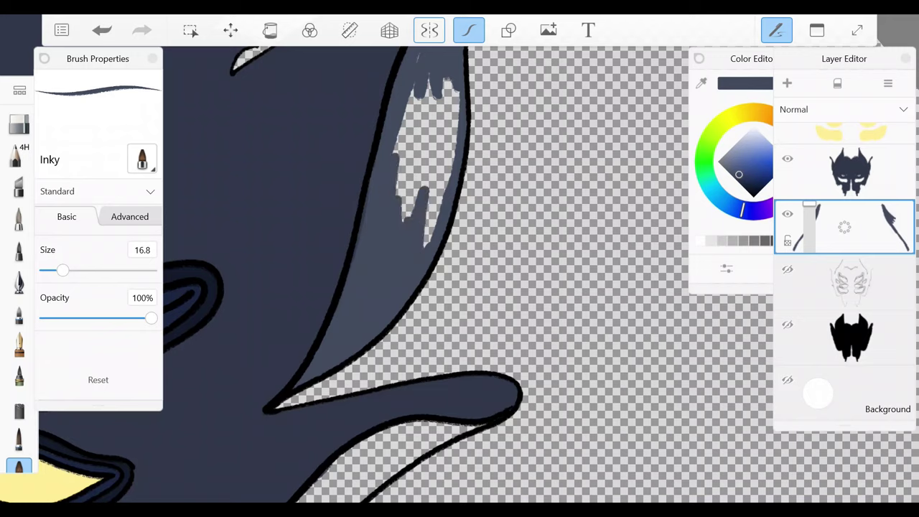
mouse_move(454, 93)
mouse_down()
mouse_move(431, 244)
mouse_move(436, 188)
mouse_up()
mouse_move(425, 83)
mouse_down()
mouse_move(402, 219)
mouse_move(396, 193)
mouse_up()
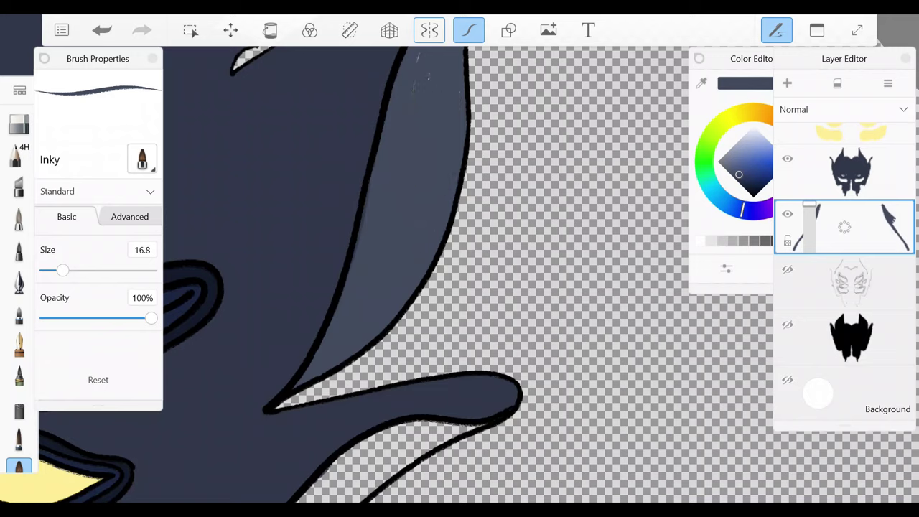
- Paint slate blue in the upper part of the small outer horn's inner area, on the layer beneath the base
click(850, 172)
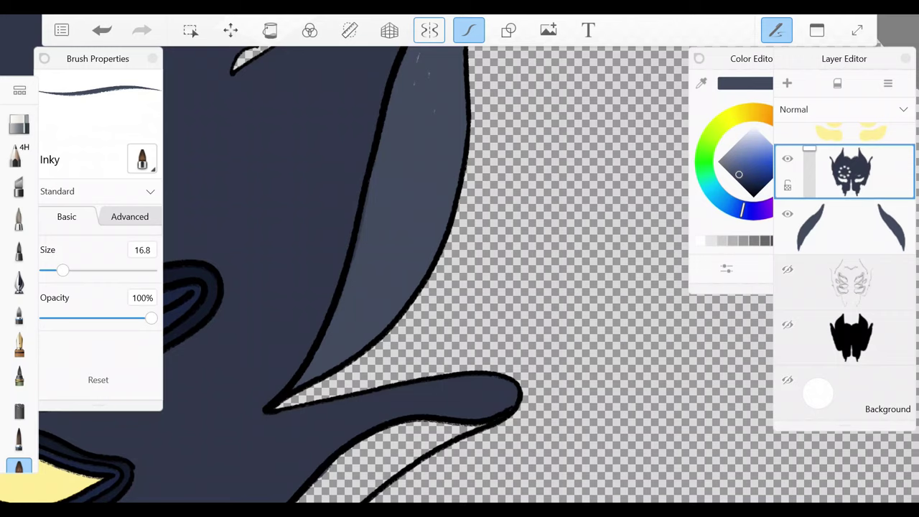
click(844, 227)
scroll(18, 287, down, 5)
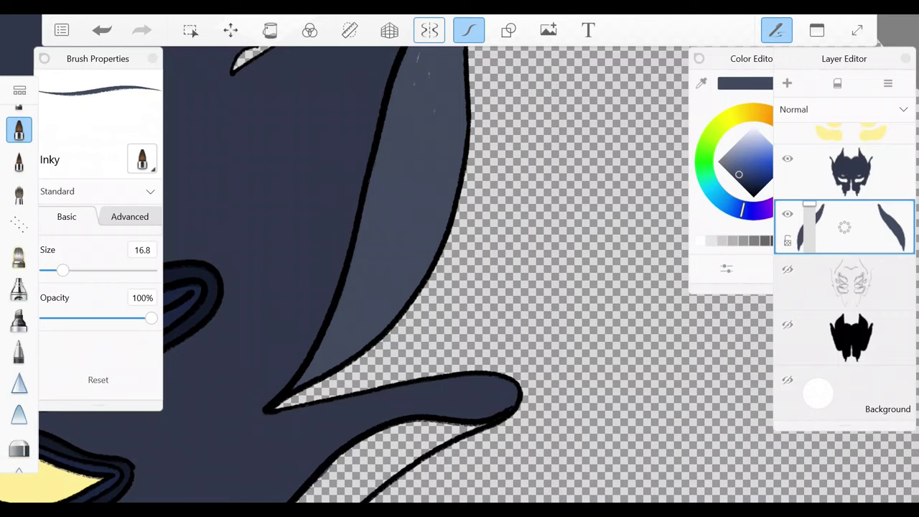
mouse_move(388, 434)
mouse_down()
mouse_move(315, 492)
mouse_move(459, 423)
mouse_up()
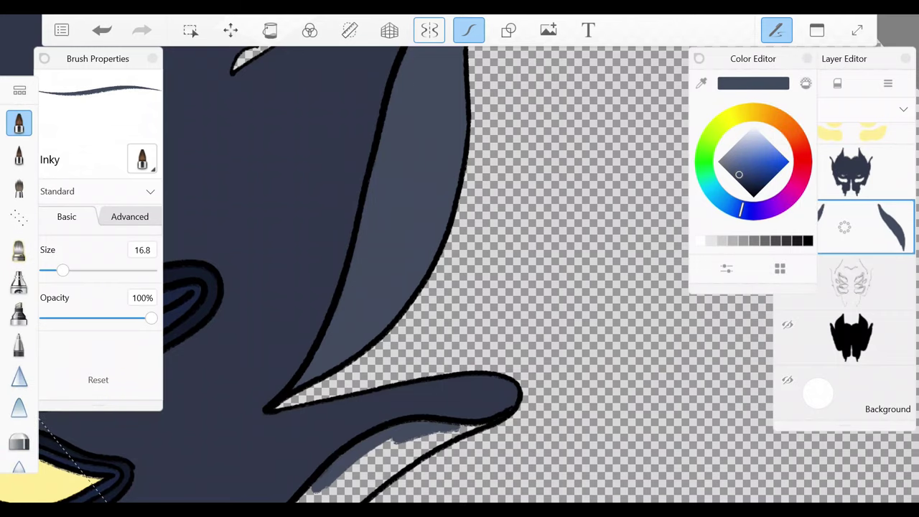
mouse_move(397, 427)
mouse_down()
mouse_move(388, 467)
mouse_move(359, 463)
mouse_up()
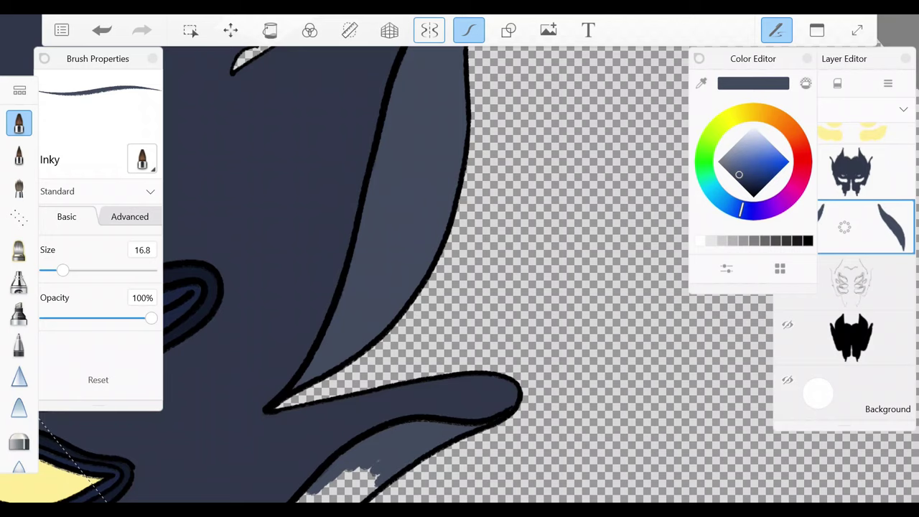
- Fill the rest of the small outer horn's inner area with slate blue down to the cheek, undoing the excess stroke
scroll(287, 273, down, 5)
click(429, 30)
scroll(287, 273, up, 5)
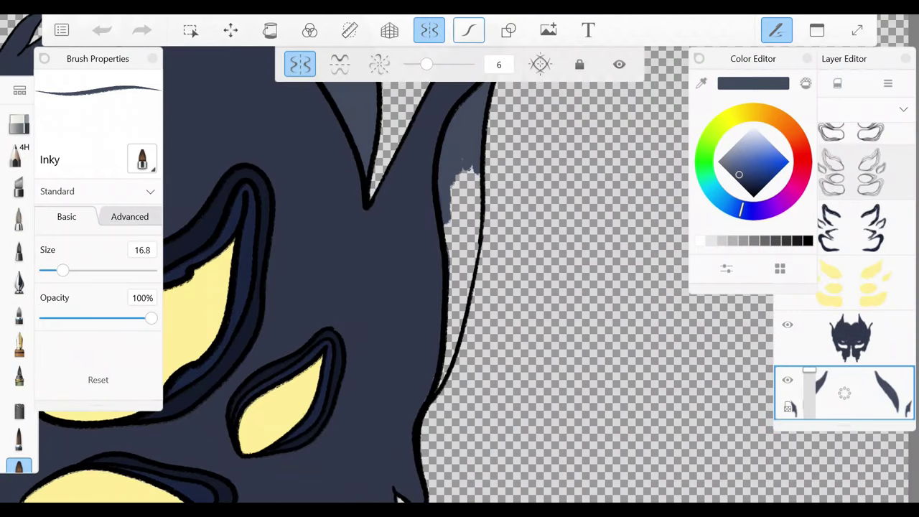
drag(458, 168, 445, 384)
mouse_move(463, 333)
mouse_down()
mouse_move(476, 227)
mouse_move(468, 276)
mouse_up()
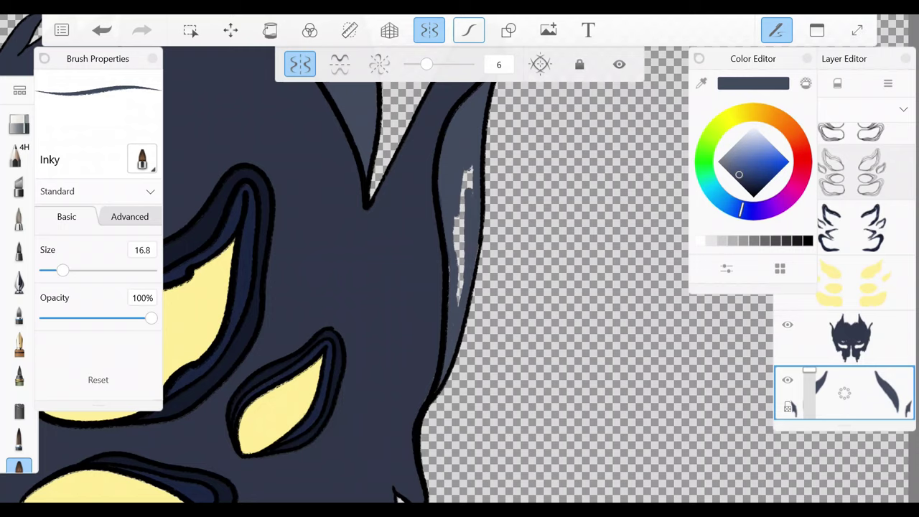
drag(468, 169, 459, 302)
key(ctrl+z)
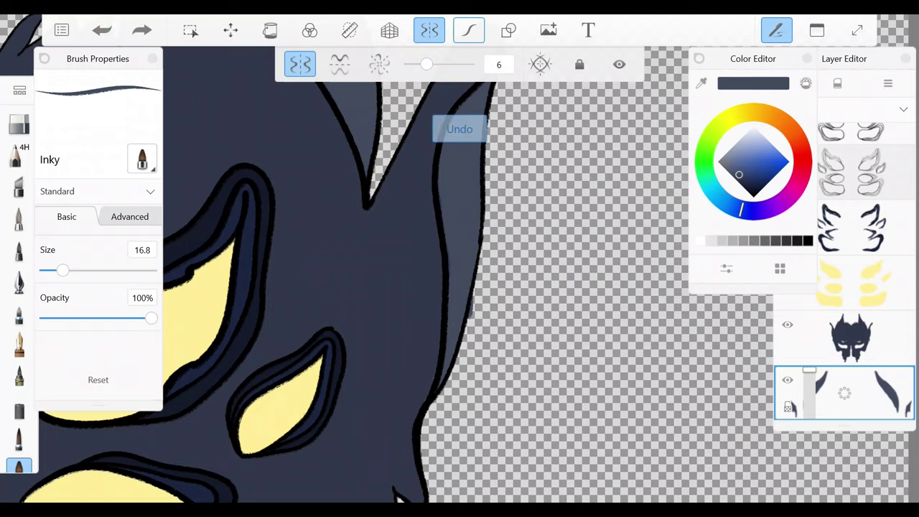
- Touch up the navy base's edge beside the small outer horn on the base layer, undoing the stray stroke
scroll(323, 287, up, 3)
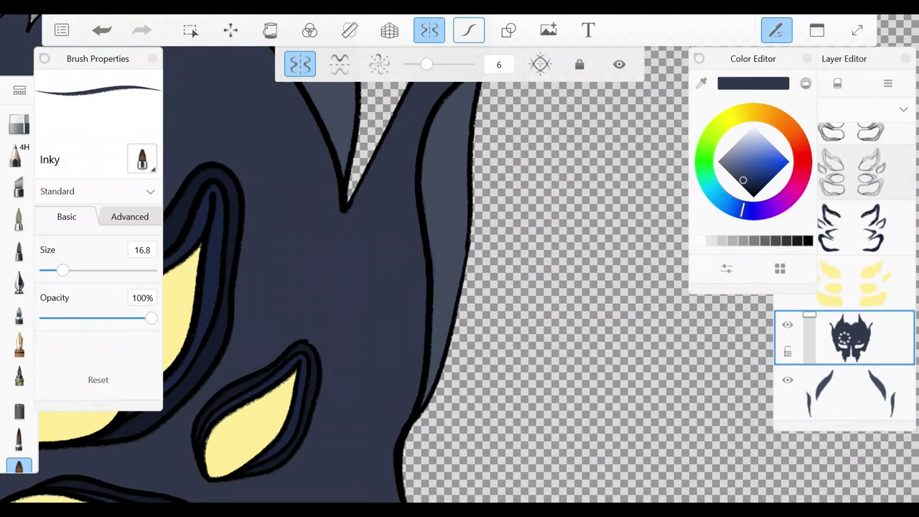
key(e)
key(ctrl+z)
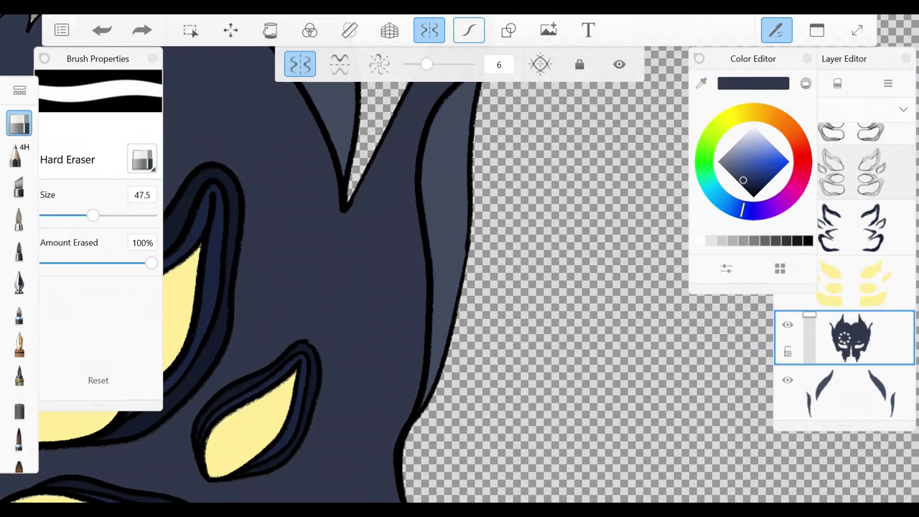
scroll(323, 287, down, 2)
key(e)
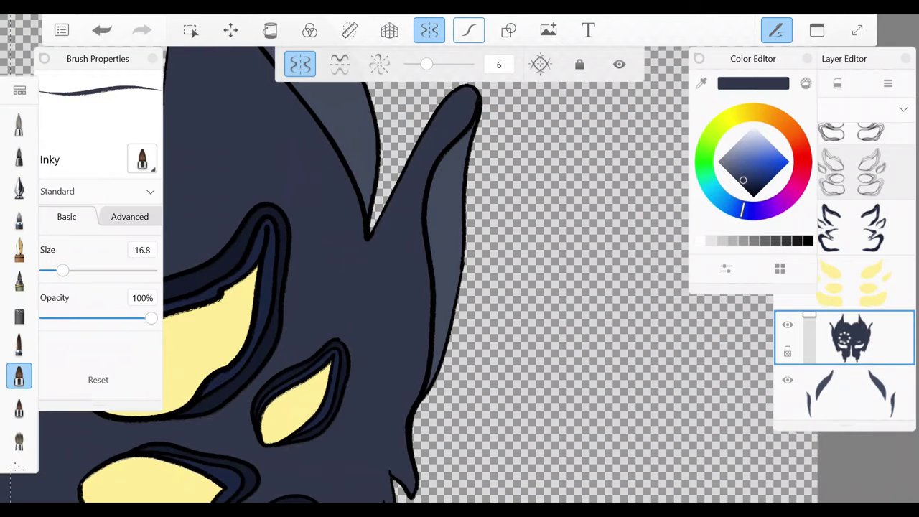
scroll(425, 116, down, 5)
- Add a new layer beneath the slate blue horn layer and choose a pale ivory colour for the teeth
scroll(425, 117, up, 8)
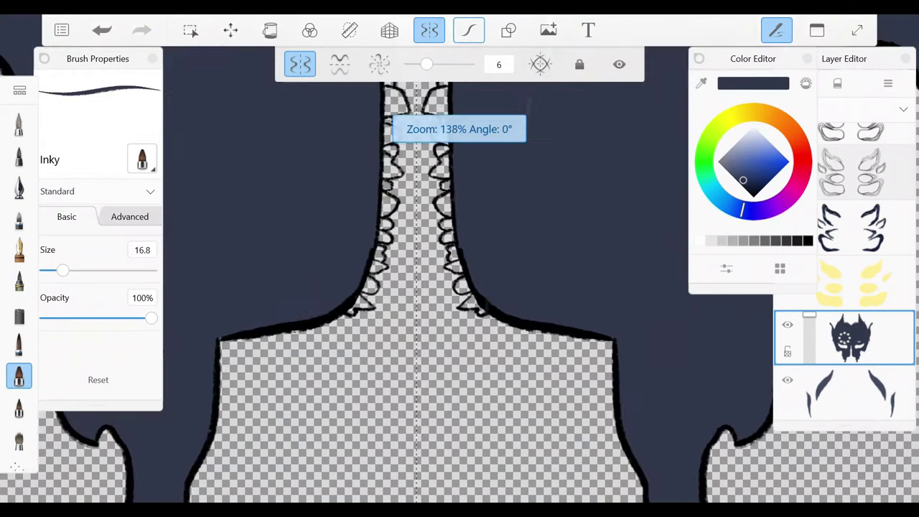
click(844, 391)
click(786, 83)
click(730, 115)
click(748, 130)
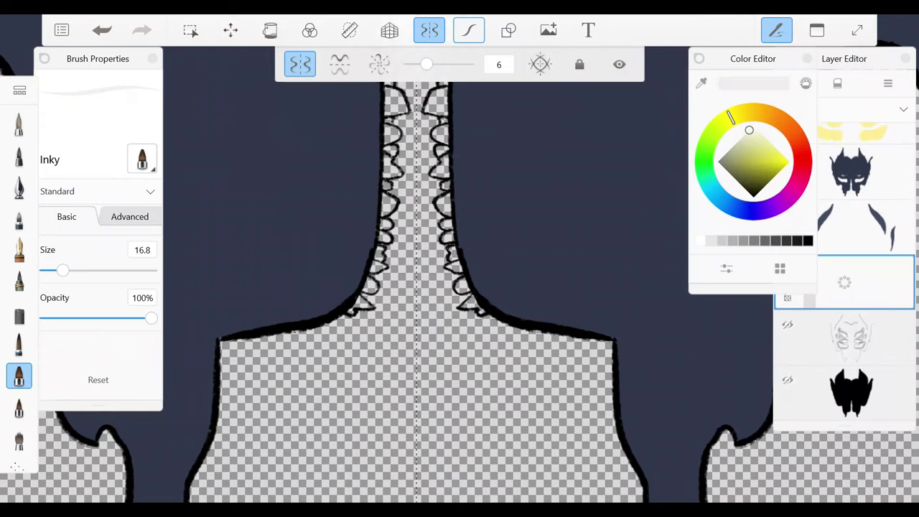
click(399, 348)
key(ctrl+z)
scroll(402, 301, up, 5)
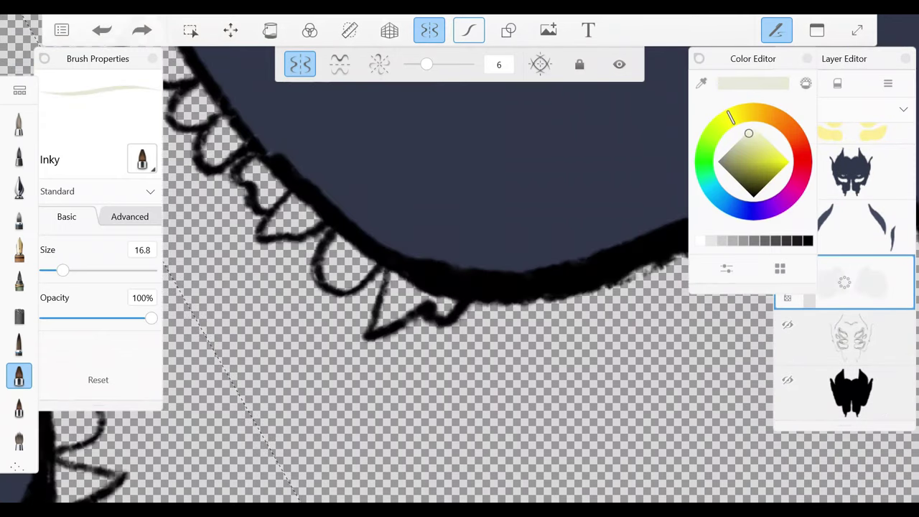
- Fill the lowest teeth along the edge of the central gap with ivory, undoing the excess stroke
mouse_move(388, 287)
mouse_down()
mouse_move(378, 267)
mouse_move(444, 306)
mouse_up()
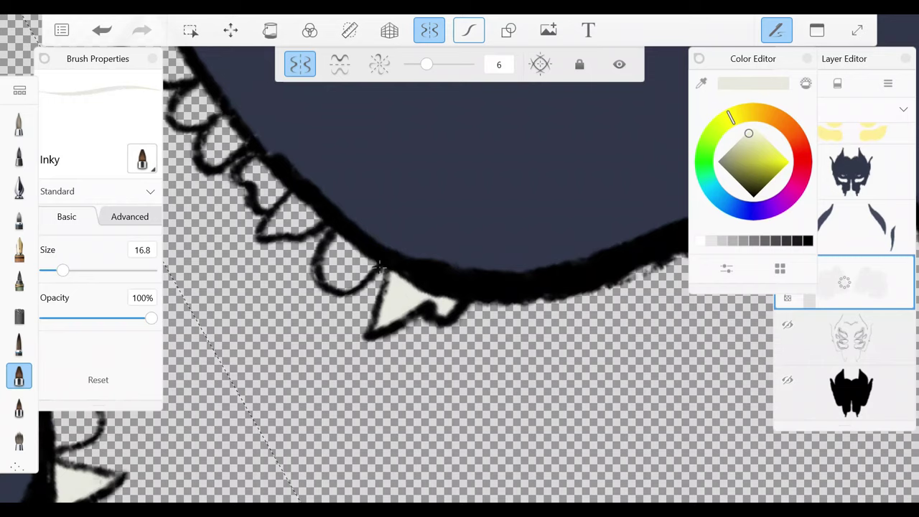
drag(378, 267, 337, 282)
scroll(431, 164, up, 2)
scroll(430, 215, up, 3)
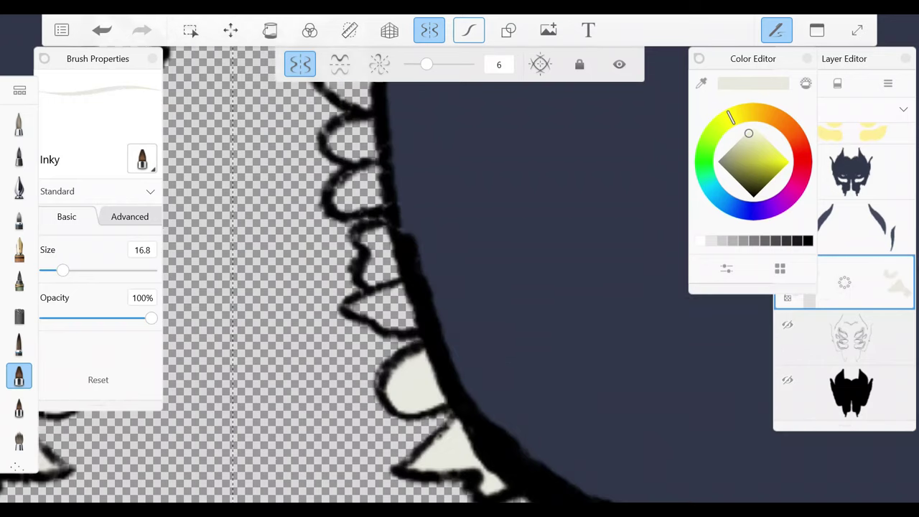
drag(393, 236, 366, 315)
mouse_move(380, 225)
mouse_down()
mouse_move(369, 280)
mouse_move(431, 323)
mouse_up()
scroll(431, 287, up, 1)
key(ctrl+z)
- Set the brush size to 1.9 and fill the next few teeth up the gap with ivory
drag(62, 269, 47, 270)
mouse_move(423, 240)
mouse_down()
mouse_move(420, 269)
mouse_move(456, 280)
mouse_up()
scroll(430, 287, up, 2)
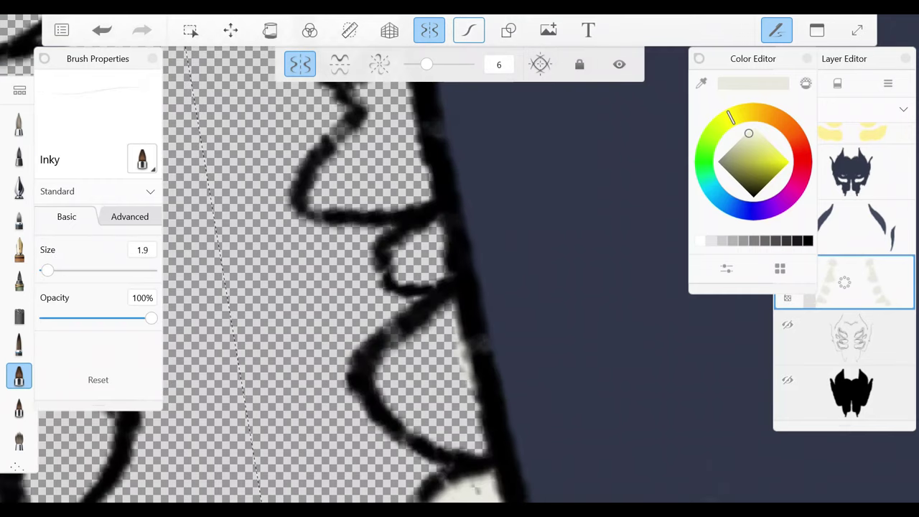
mouse_move(473, 316)
mouse_down()
mouse_move(445, 445)
mouse_move(388, 344)
mouse_up()
mouse_move(441, 229)
mouse_down()
mouse_move(435, 266)
mouse_move(402, 258)
mouse_up()
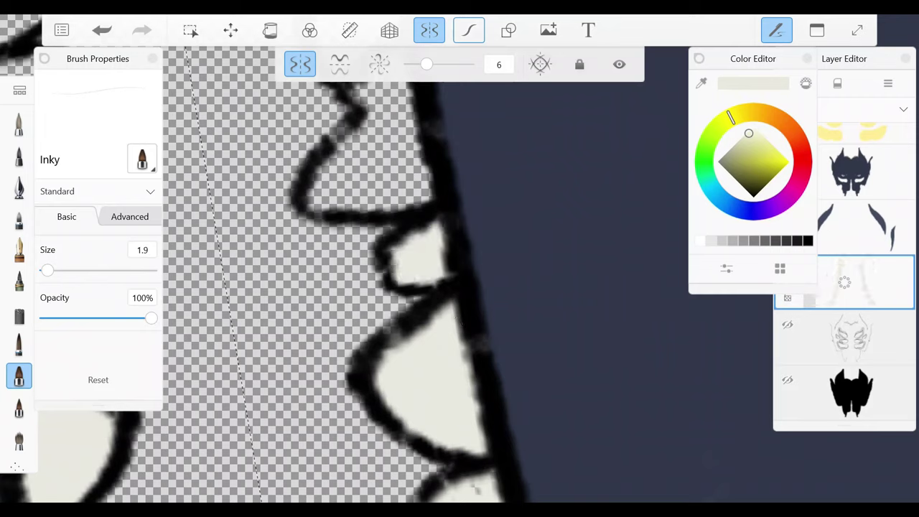
mouse_move(316, 183)
mouse_down()
mouse_move(366, 165)
mouse_move(402, 137)
mouse_move(354, 169)
mouse_up()
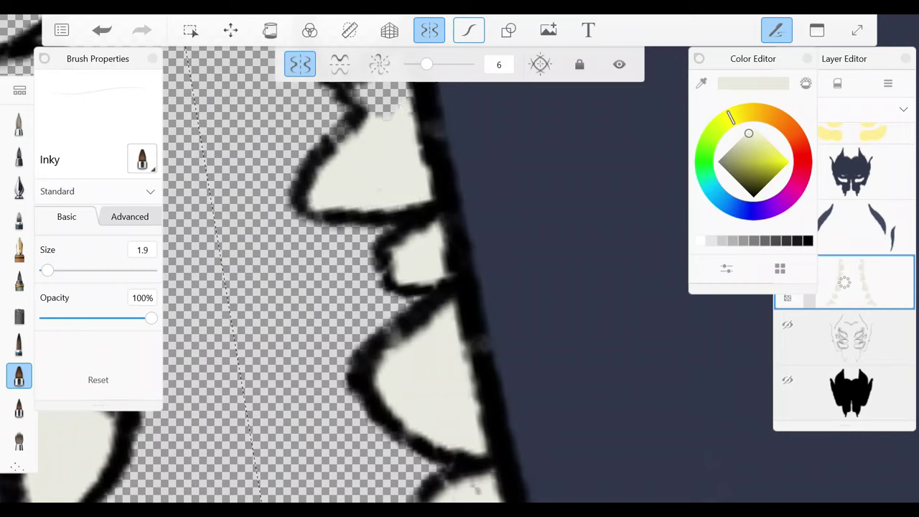
- Thicken the contours of the newly filled teeth in black on the mask's outline layer
scroll(844, 287, down, 3)
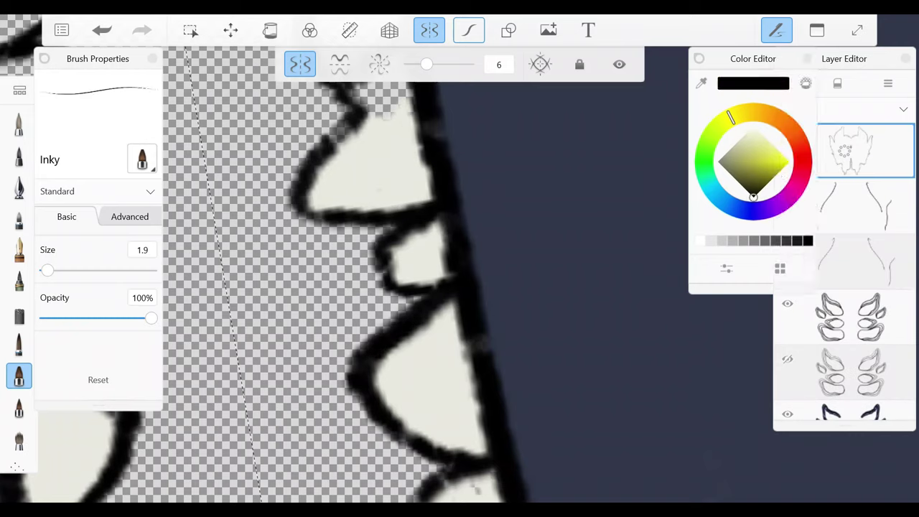
drag(430, 296, 376, 338)
drag(398, 244, 374, 284)
mouse_move(358, 115)
mouse_down()
mouse_move(309, 212)
mouse_move(434, 198)
mouse_up()
drag(467, 337, 482, 416)
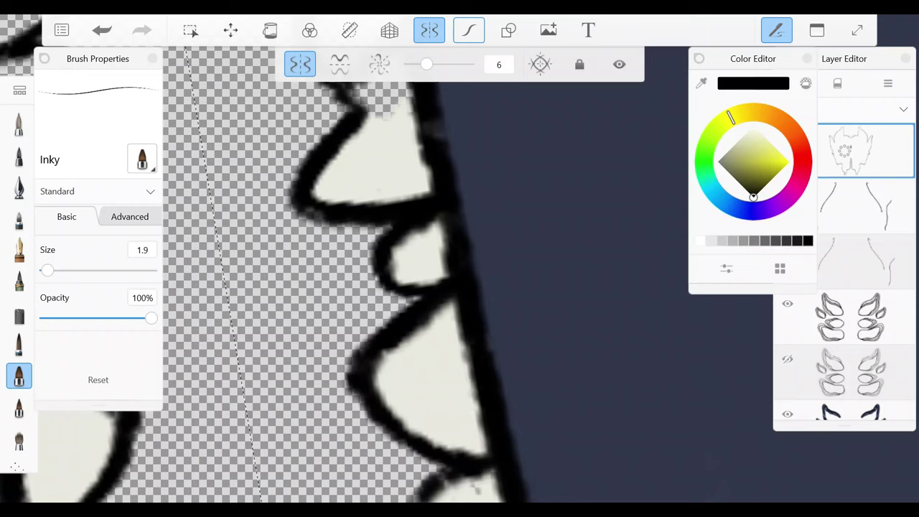
- Turn symmetry on again and return to the teeth colour layer with ivory sampled from a filled tooth
scroll(459, 273, down, 5)
click(429, 30)
scroll(844, 288, up, 3)
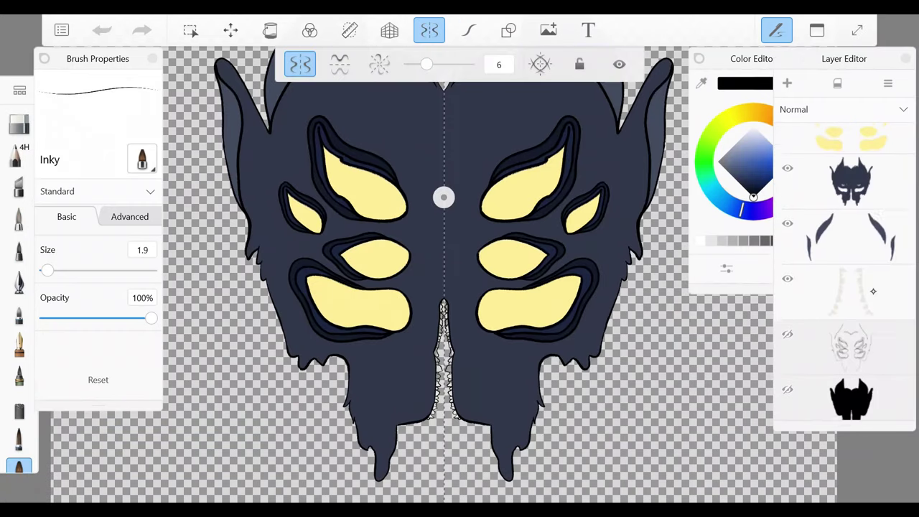
click(433, 175)
click(844, 296)
scroll(445, 359, up, 5)
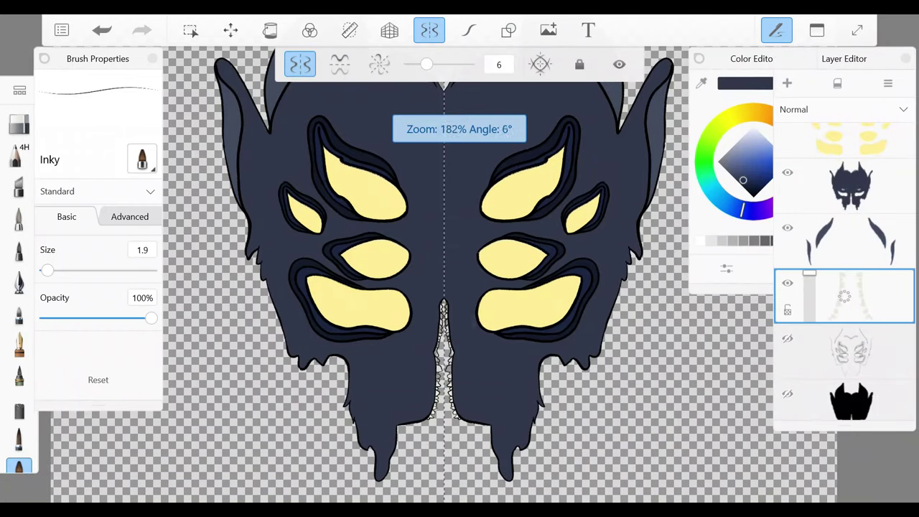
alt+click(315, 237)
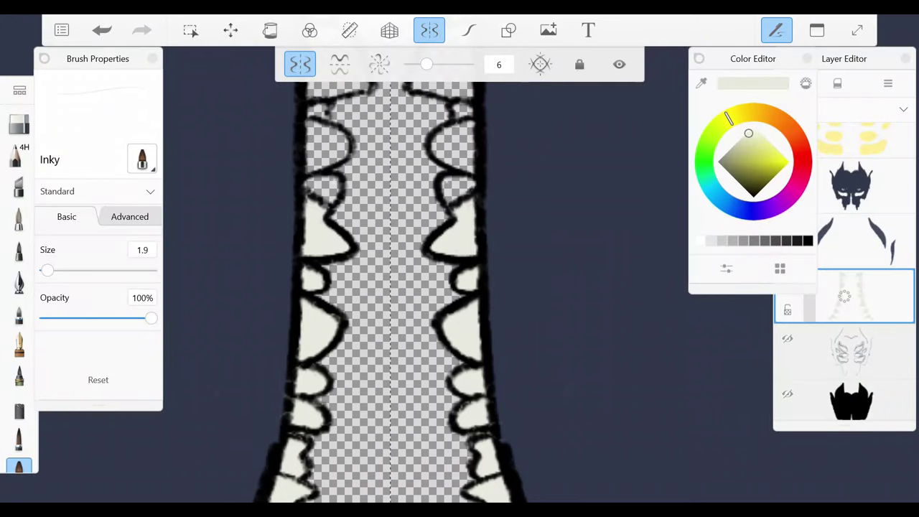
- Fill the teeth in the middle of the central gap with ivory, up to the large blocky tooth
drag(332, 199, 309, 181)
scroll(402, 288, up, 2)
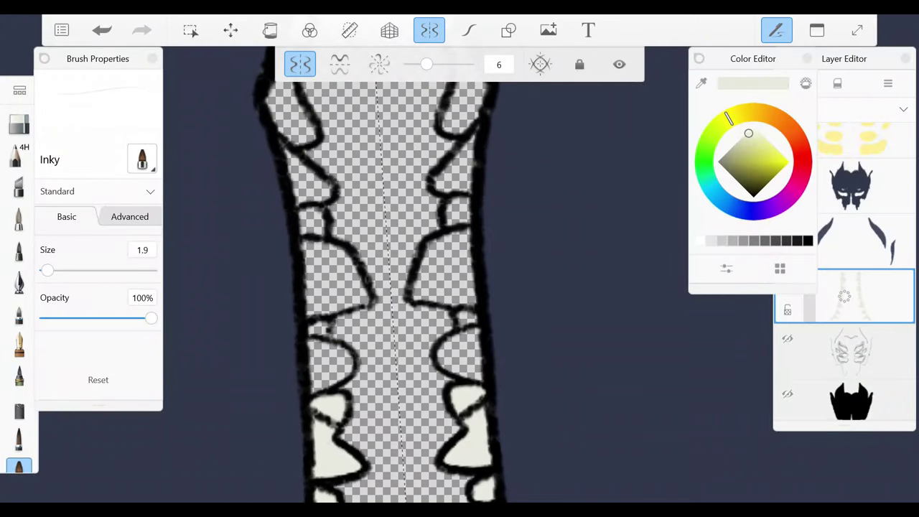
drag(309, 251, 309, 313)
drag(315, 344, 341, 384)
mouse_move(463, 323)
mouse_down()
mouse_move(462, 237)
mouse_move(438, 301)
mouse_move(424, 244)
mouse_move(441, 288)
mouse_up()
drag(465, 239, 465, 240)
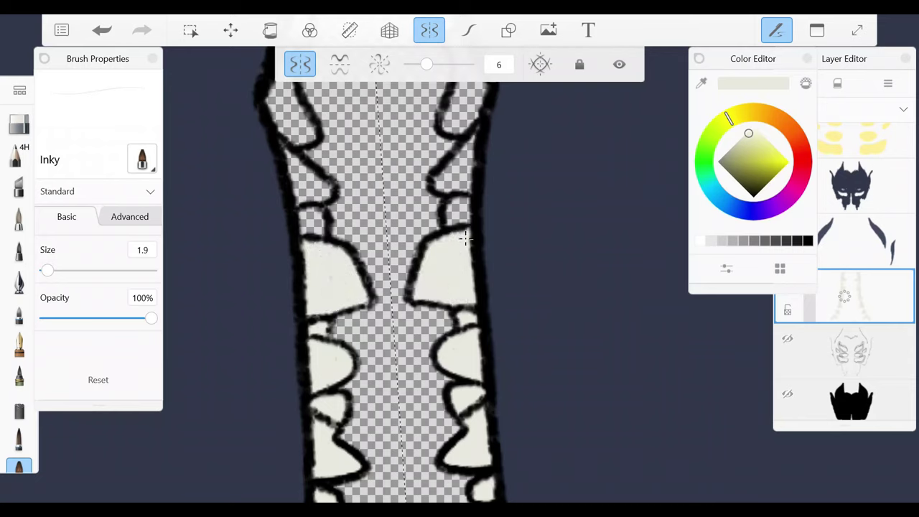
- Fill the teeth above the large blocky one with ivory, including the long curved tooth at the gap's bulge
drag(461, 200, 461, 223)
scroll(402, 287, up, 1)
mouse_move(458, 302)
mouse_down()
mouse_move(459, 315)
mouse_move(474, 252)
mouse_up()
scroll(402, 287, up, 1)
drag(546, 265, 563, 345)
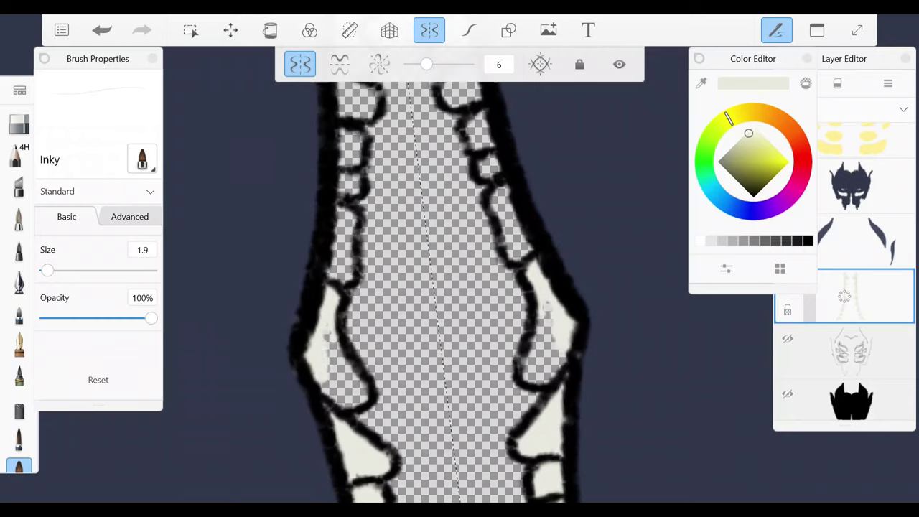
drag(556, 308, 545, 377)
drag(535, 345, 535, 384)
- Fill the narrow teeth above the gap's bulge with ivory
scroll(416, 287, up, 1)
scroll(416, 287, down, 2)
mouse_move(516, 319)
mouse_down()
mouse_move(518, 204)
mouse_move(514, 301)
mouse_move(528, 345)
mouse_up()
scroll(460, 287, down, 1)
scroll(498, 278, up, 1)
drag(497, 278, 515, 260)
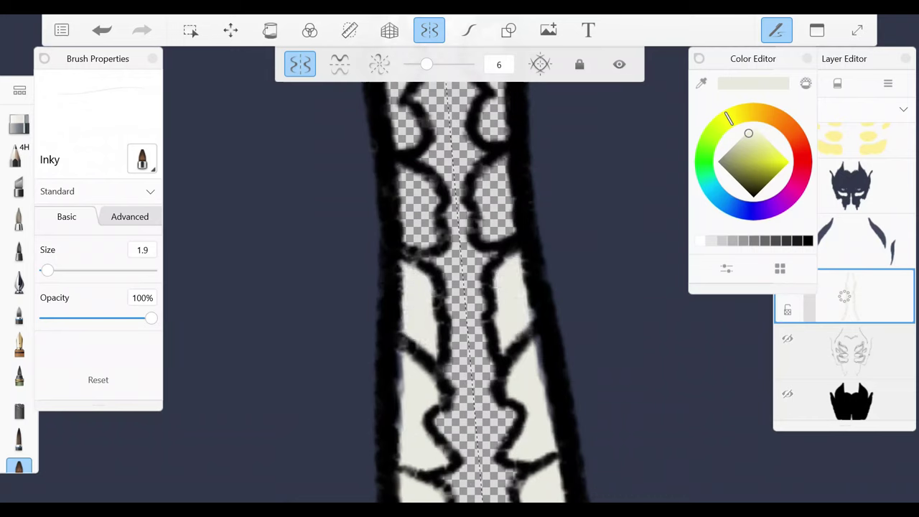
- Erase the navy slivers overlapping the upper teeth on the base layer with the Hard Eraser at size 5.6
key(e)
click(844, 185)
key(ctrl+z)
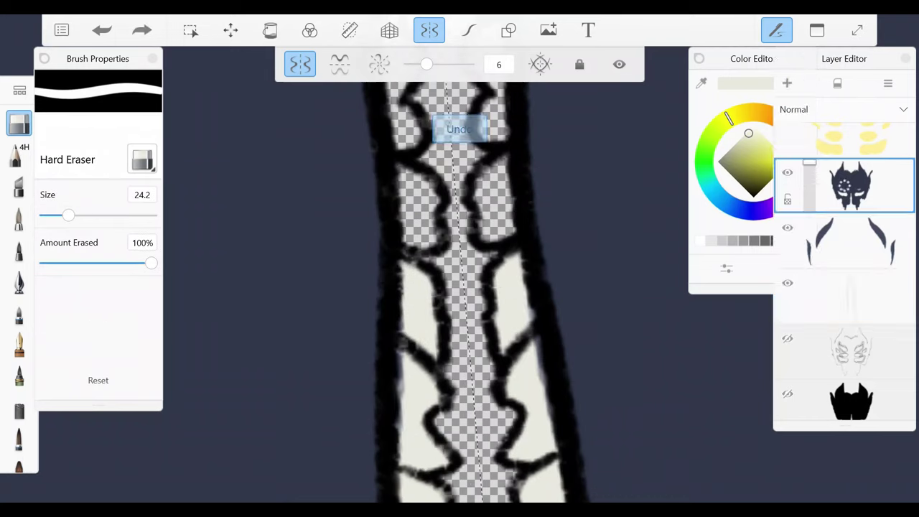
key(ctrl+y)
scroll(459, 287, down, 2)
click(845, 296)
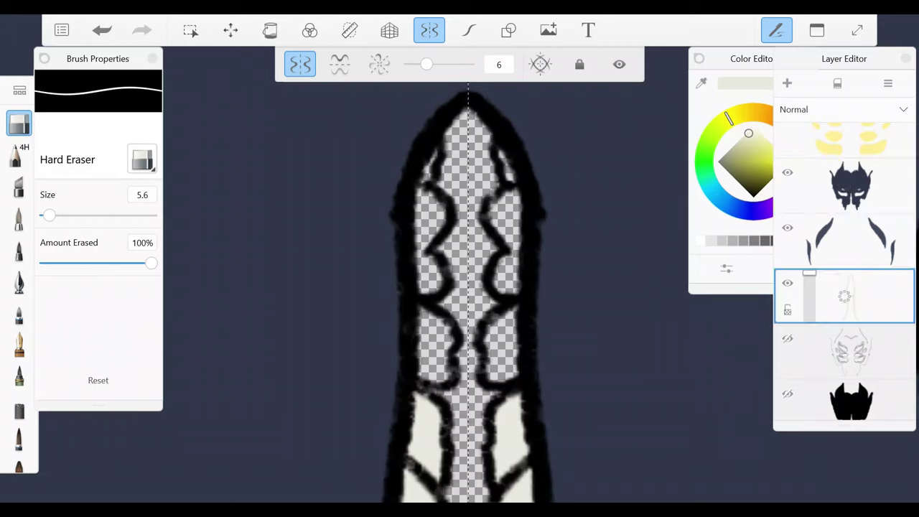
- Fill the remaining teeth at the pointed top of the central gap with ivory on the teeth layer
scroll(20, 287, down, 2)
key(e)
drag(500, 309, 501, 381)
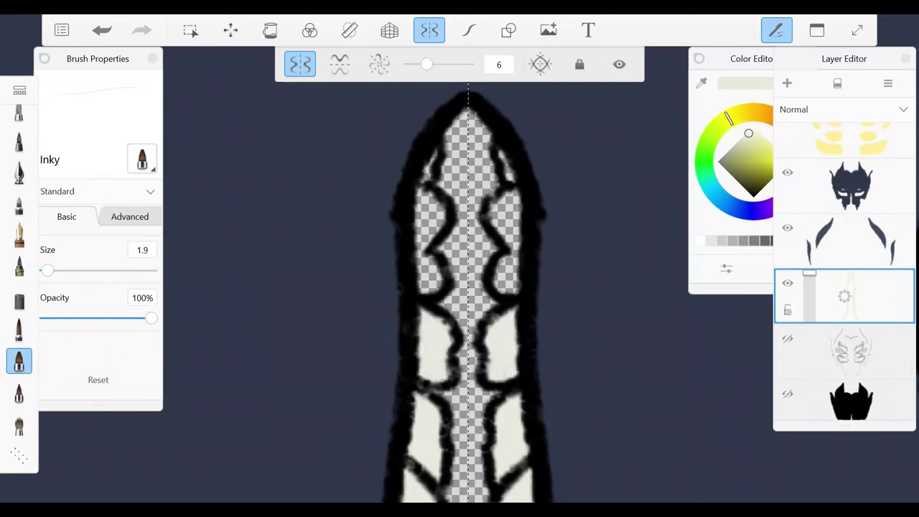
drag(504, 296, 507, 189)
scroll(467, 287, up, 2)
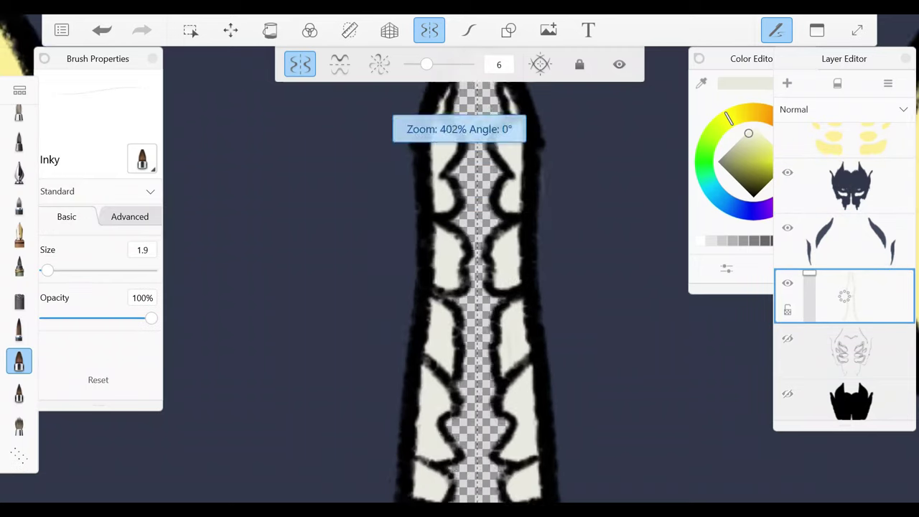
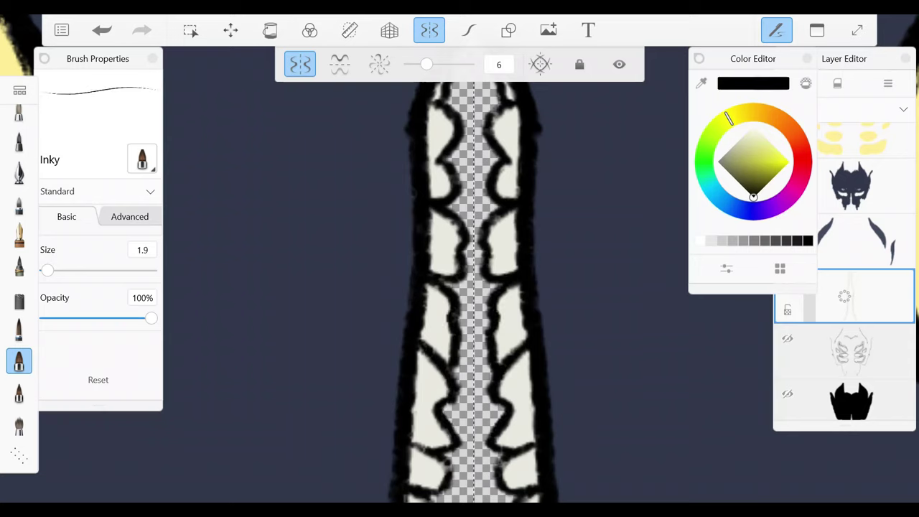
- Smooth and thicken the outlines of the upper and middle teeth in black on the teeth layer
drag(474, 216, 459, 302)
drag(511, 333, 506, 365)
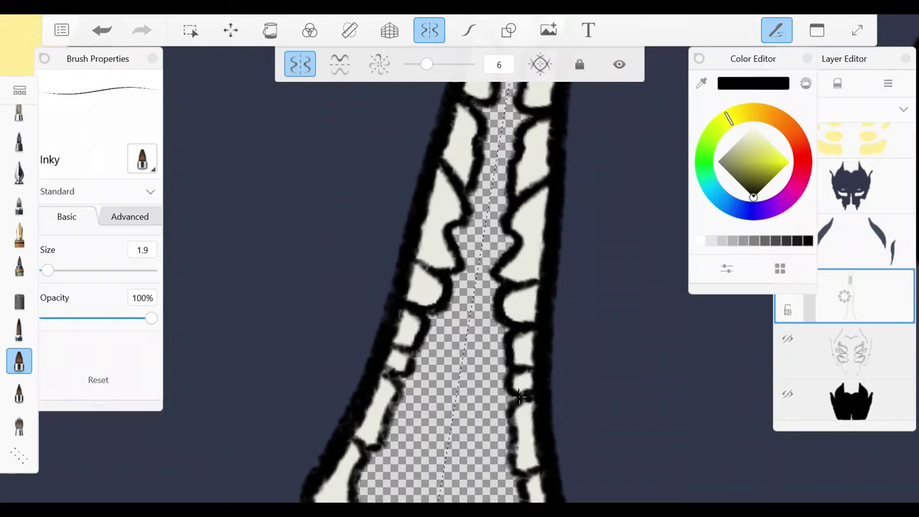
drag(518, 396, 513, 466)
drag(459, 302, 474, 215)
drag(523, 394, 528, 426)
drag(474, 359, 474, 216)
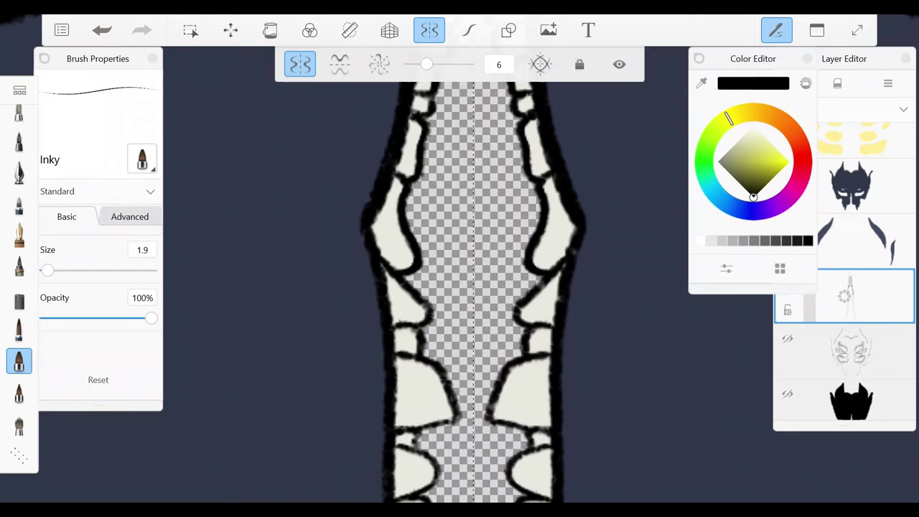
drag(532, 291, 514, 323)
drag(531, 340, 499, 391)
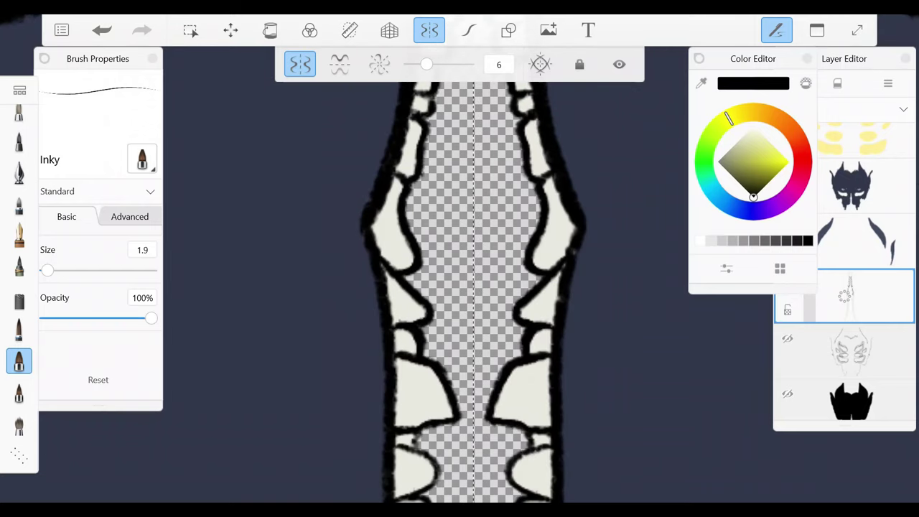
- Thicken the black outlines of the lower teeth down to the flared base of the central gap
drag(474, 359, 431, 165)
drag(553, 355, 516, 402)
drag(524, 272, 496, 323)
mouse_move(523, 255)
mouse_down()
mouse_move(505, 283)
mouse_move(445, 272)
mouse_move(463, 258)
mouse_up()
drag(535, 363, 517, 331)
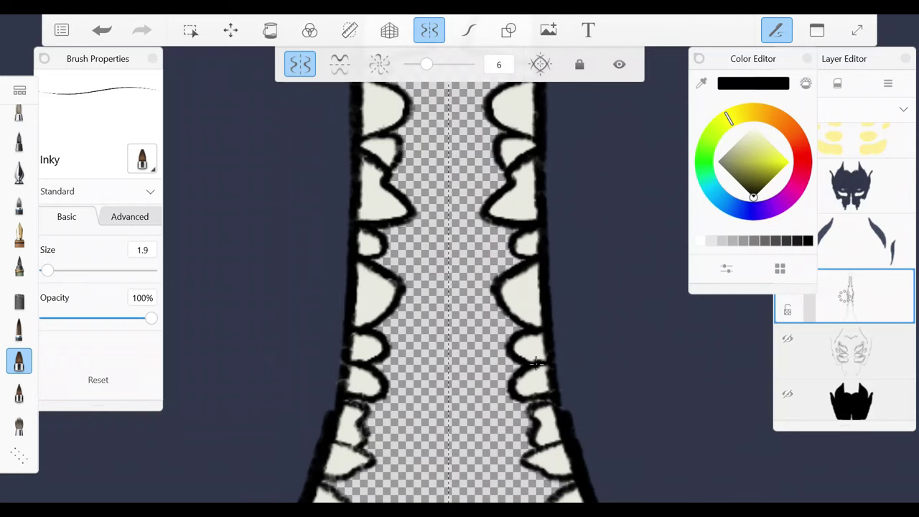
drag(460, 287, 430, 301)
mouse_move(535, 294)
mouse_down()
mouse_move(502, 320)
mouse_move(567, 388)
mouse_move(552, 431)
mouse_up()
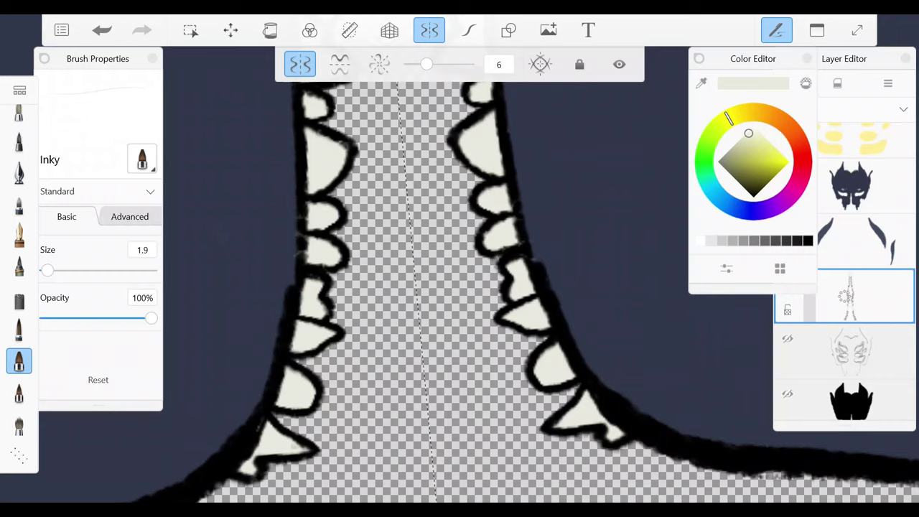
mouse_move(460, 287)
mouse_down()
mouse_move(471, 287)
mouse_move(445, 272)
mouse_move(459, 309)
mouse_move(459, 287)
mouse_move(382, 170)
mouse_up()
key(ctrl+shift+n)
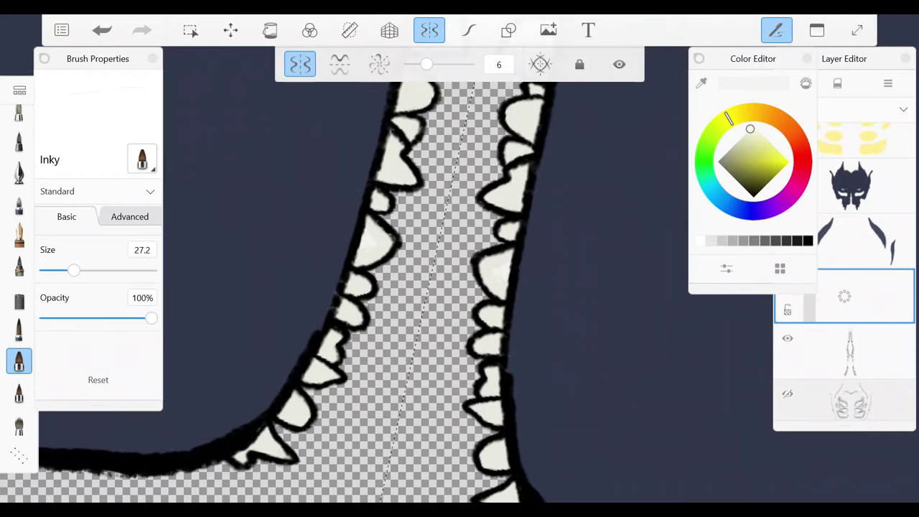
key(ctrl+z)
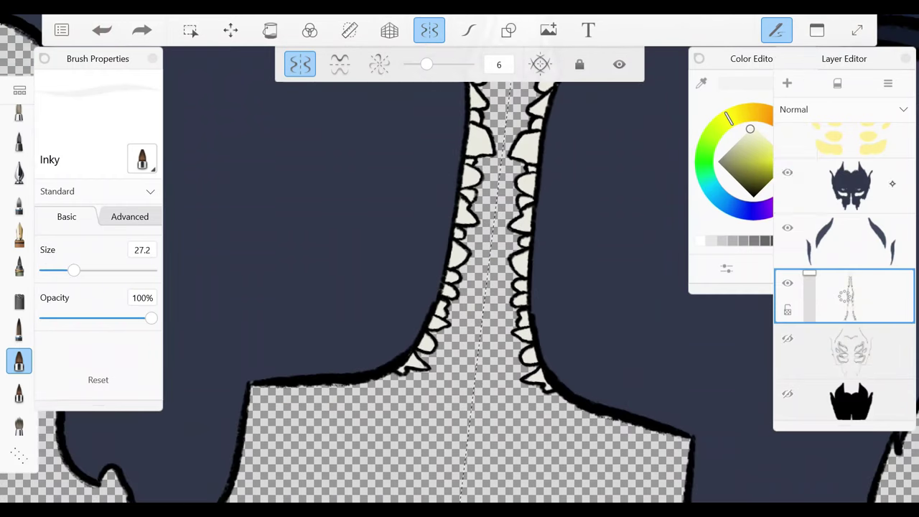
- Make the yellow markings layer active and sample a dark colour from the artwork for the linework
click(862, 186)
alt+click(399, 244)
drag(459, 287, 502, 237)
scroll(459, 287, up, 10)
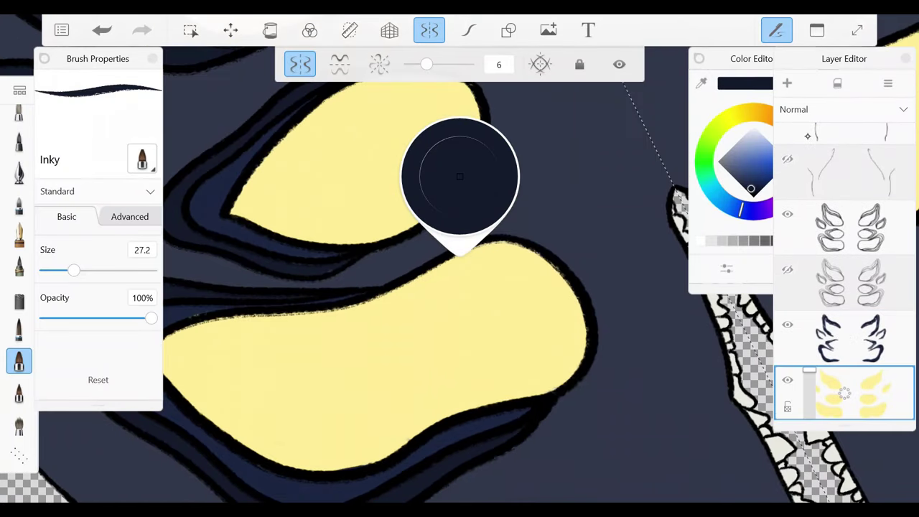
alt+click(459, 175)
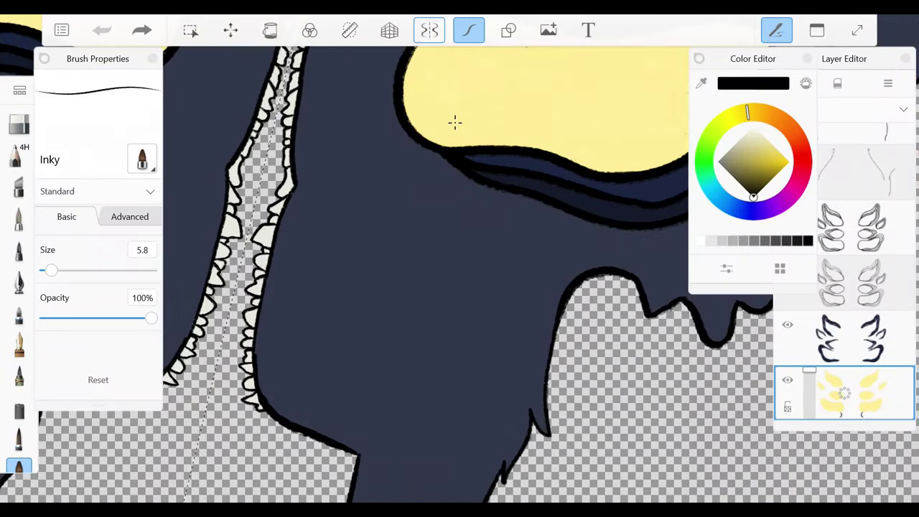
- Draw thin black mirrored fur strands with the 5.8 Inky brush, from the yellow marking's lower edge towards the teeth and into hanging loops
mouse_move(439, 152)
mouse_down()
mouse_move(429, 221)
mouse_move(489, 183)
mouse_move(431, 251)
mouse_up()
drag(164, 262, 251, 295)
mouse_move(338, 273)
mouse_down()
mouse_move(402, 129)
mouse_move(340, 248)
mouse_move(422, 152)
mouse_move(409, 290)
mouse_up()
mouse_move(429, 127)
mouse_down()
mouse_move(438, 306)
mouse_move(358, 320)
mouse_up()
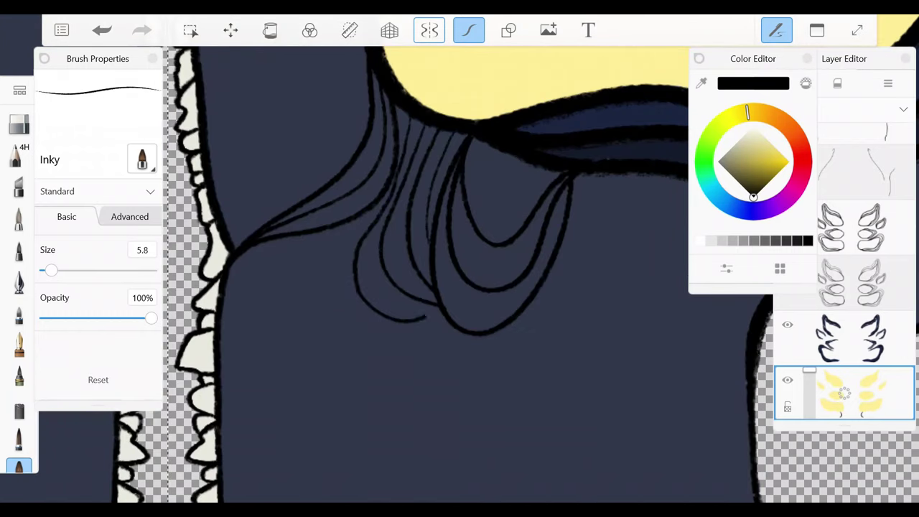
- Add more curved strands around the hanging loops and start two wavy strands at the lower row of teeth
drag(437, 193, 378, 350)
drag(418, 209, 361, 308)
mouse_move(446, 217)
mouse_down()
mouse_move(433, 172)
mouse_move(271, 181)
mouse_up()
drag(320, 157, 318, 272)
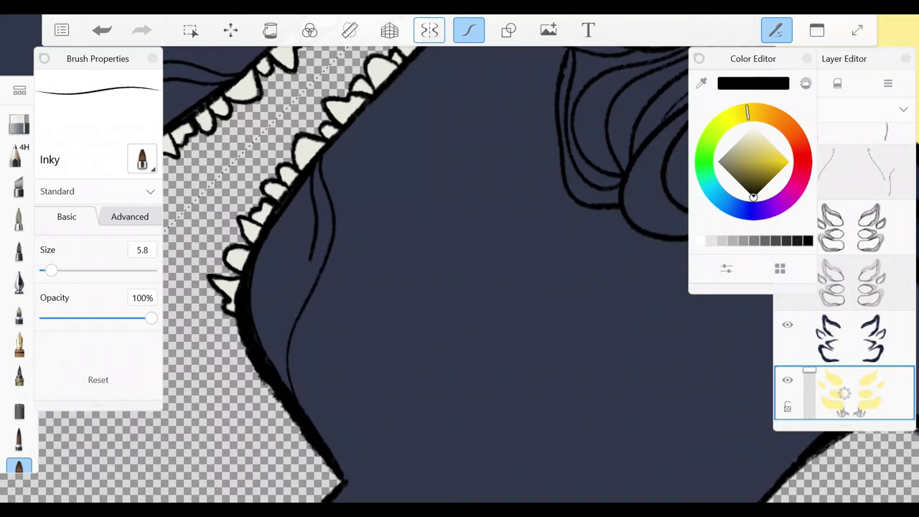
- Draw nested wavy strands in the lower corner of the jaw, following the last teeth
drag(307, 184, 274, 375)
mouse_move(301, 234)
mouse_down()
mouse_move(264, 361)
mouse_move(254, 323)
mouse_up()
drag(394, 167, 252, 303)
drag(390, 158, 263, 271)
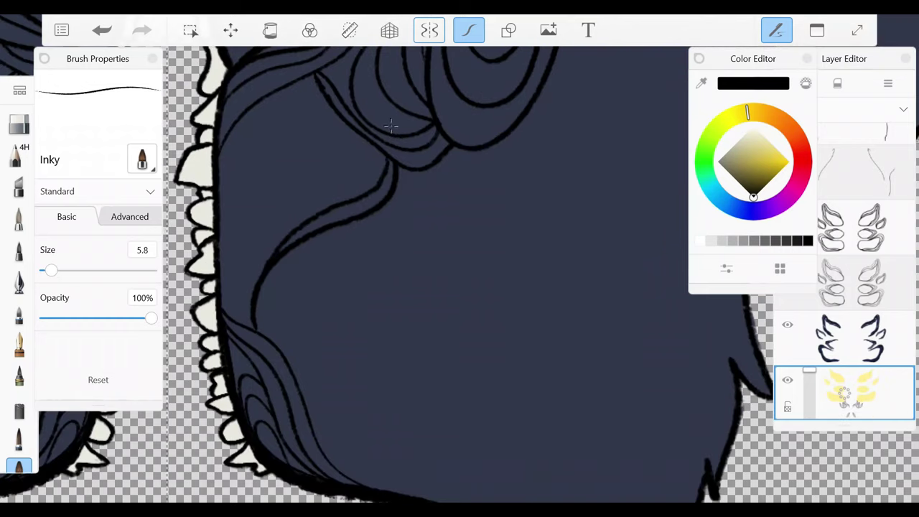
- Draw long S-shaped strands from below the hanging loops down along the toothed edge to the jaw corner
drag(383, 155, 261, 239)
drag(359, 287, 338, 273)
drag(340, 130, 271, 315)
drag(329, 92, 337, 131)
drag(346, 105, 285, 371)
mouse_move(335, 103)
mouse_down()
mouse_move(357, 158)
mouse_move(307, 396)
mouse_up()
mouse_move(315, 122)
mouse_down()
mouse_move(265, 278)
mouse_move(260, 265)
mouse_up()
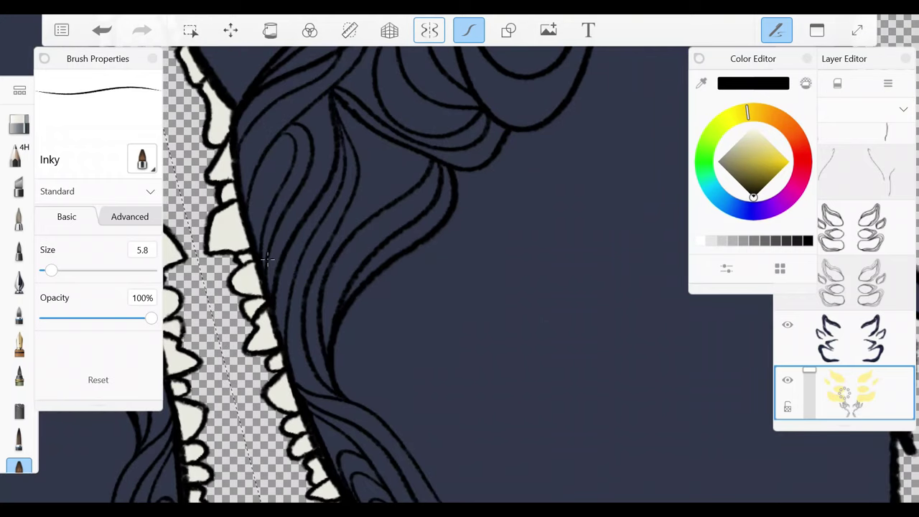
- Fill the gaps between the S-shaped strands beside the teeth with finer inner curves
drag(280, 150, 252, 234)
mouse_move(328, 116)
mouse_down()
mouse_move(296, 125)
mouse_move(305, 206)
mouse_up()
drag(384, 148, 343, 241)
drag(355, 120, 383, 175)
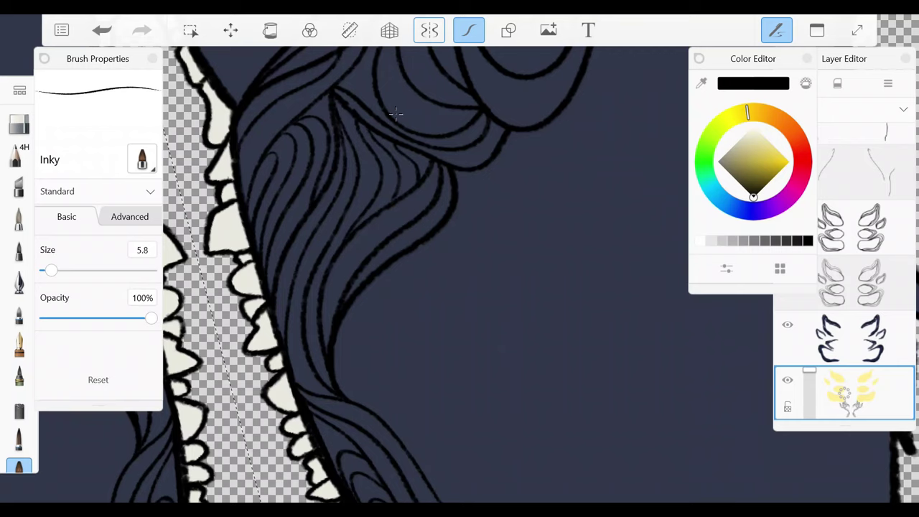
- Draw long wavy strands from the bottom of the hanging loops down to the jaw's lower corner
drag(459, 301, 459, 158)
mouse_move(363, 396)
mouse_down()
mouse_move(340, 351)
mouse_move(394, 169)
mouse_move(330, 366)
mouse_up()
drag(368, 182, 316, 381)
drag(357, 198, 402, 244)
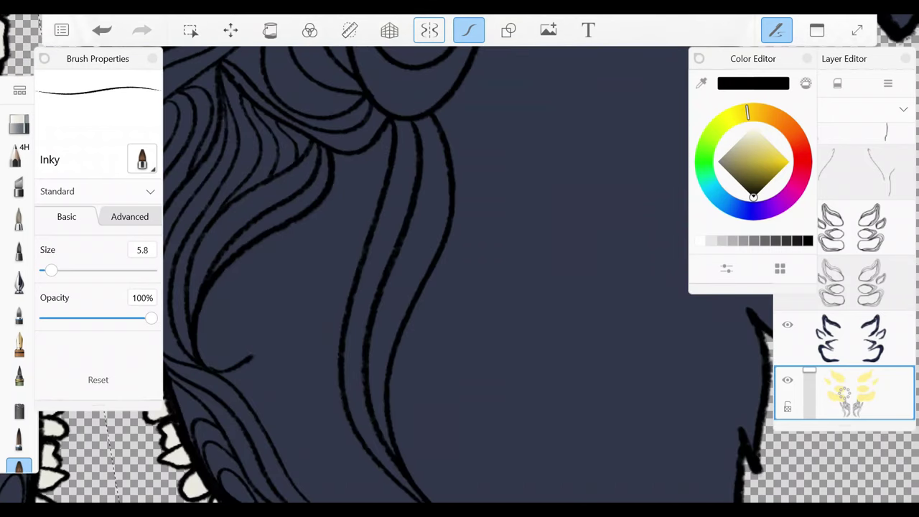
- Draw a leaf-shaped cluster of strands beside the long wavy strands, undoing the last stroke
drag(291, 226, 216, 373)
drag(317, 207, 304, 284)
mouse_move(280, 231)
mouse_down()
mouse_move(273, 273)
mouse_move(209, 359)
mouse_up()
drag(264, 260, 204, 363)
click(101, 29)
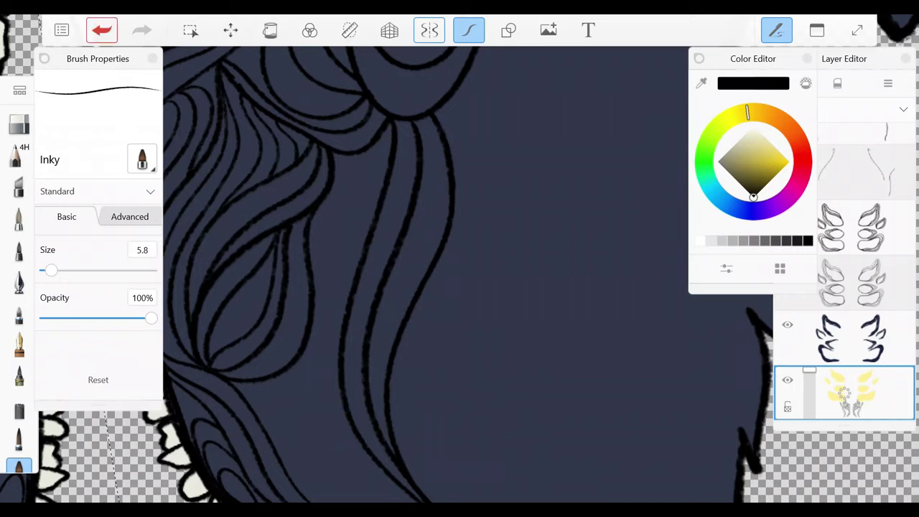
- Redraw the inner line of the leaf-shaped cluster and fill the gap towards the long wavy strands
drag(281, 231, 210, 328)
drag(319, 294, 331, 341)
drag(390, 137, 333, 293)
drag(359, 155, 337, 179)
drag(341, 180, 313, 320)
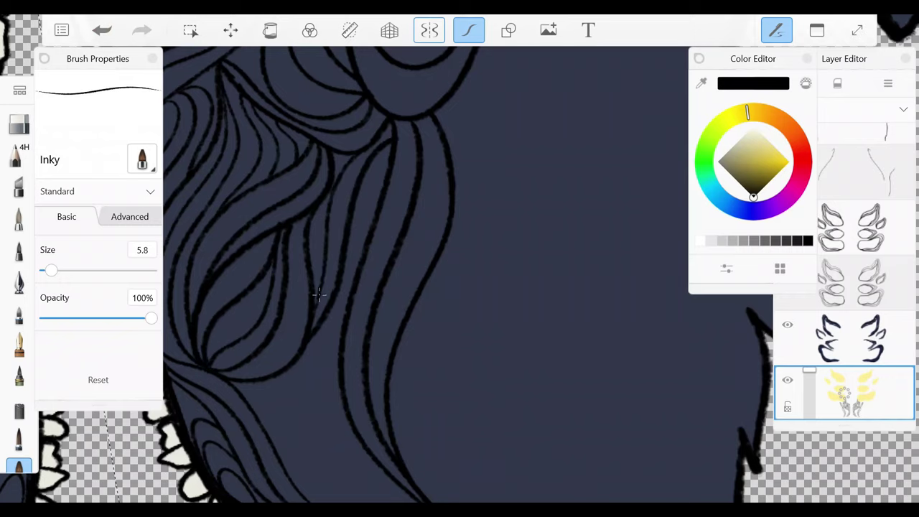
- Add strands running beside the long wavy ones down to the lower jaw edge, undoing a stray stroke
scroll(460, 258, down, 3)
drag(376, 208, 351, 350)
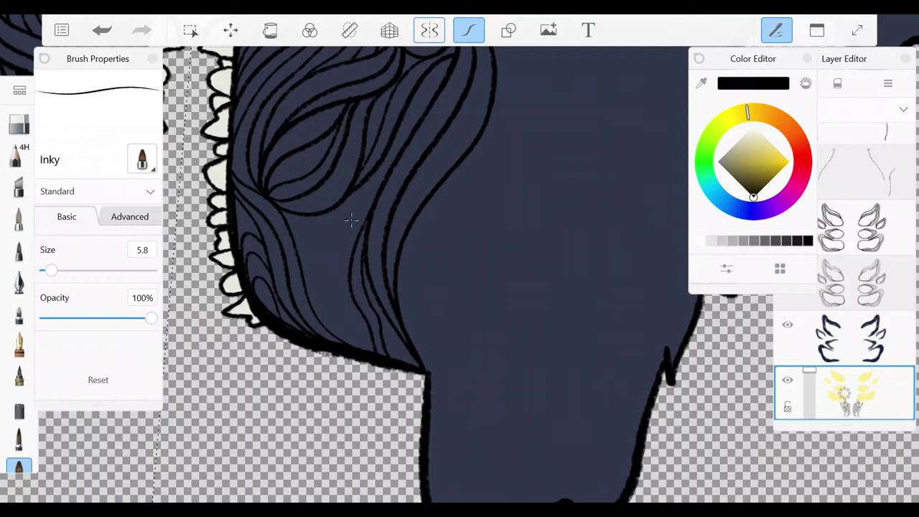
scroll(460, 258, up, 2)
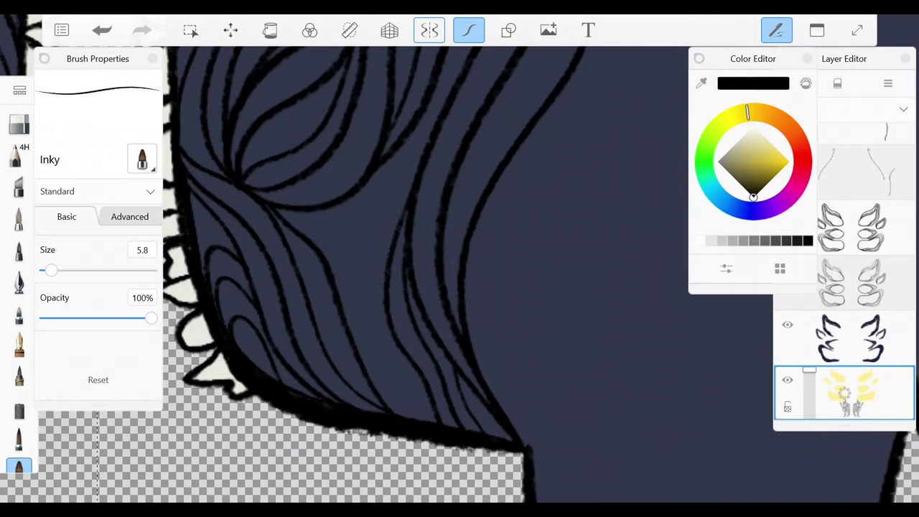
drag(388, 224, 340, 300)
key(ctrl+z)
- Fill the remaining gap above the lower jaw edge with curved strands between the neighbouring clusters
drag(427, 106, 307, 203)
mouse_move(388, 160)
mouse_down()
mouse_move(346, 299)
mouse_move(423, 117)
mouse_up()
scroll(421, 196, up, 2)
mouse_move(421, 195)
mouse_down()
mouse_move(402, 445)
mouse_move(362, 241)
mouse_up()
scroll(460, 258, down, 3)
scroll(460, 259, up, 3)
- Draw a long S-curve up from the outer lobe's lower notch and fill the lobe's tip with short strands
drag(369, 431, 399, 113)
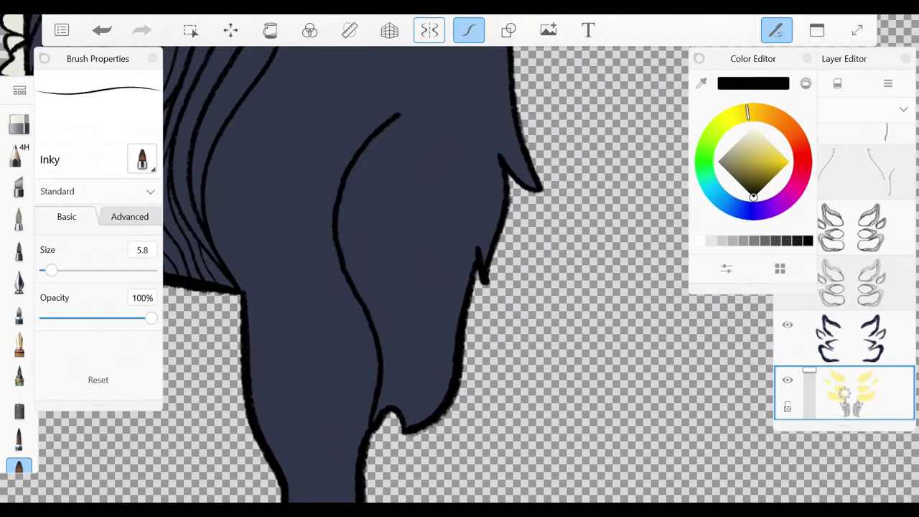
mouse_move(368, 316)
mouse_down()
mouse_move(447, 394)
mouse_move(433, 420)
mouse_up()
drag(380, 349, 410, 384)
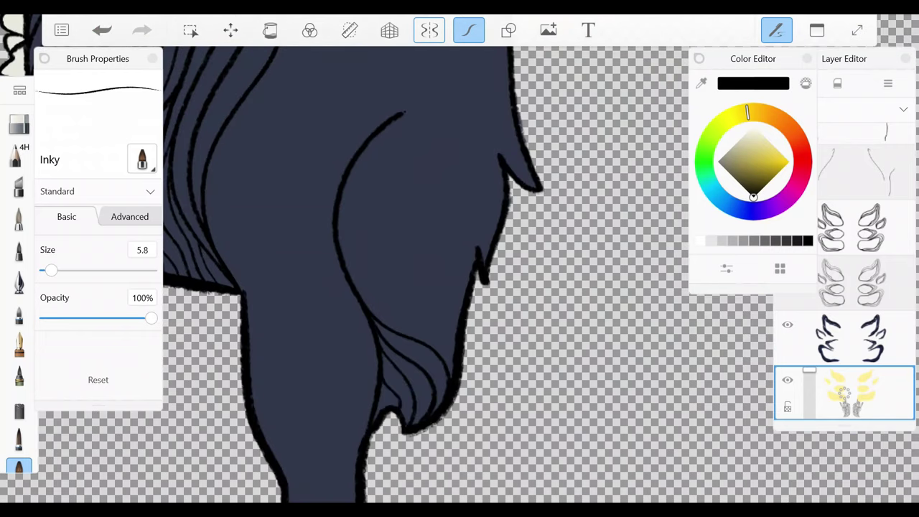
- Draw arched strands from the S-curve to the outer edge and around the small spike, undoing unwanted strokes
drag(374, 316, 488, 173)
drag(429, 302, 504, 192)
drag(385, 327, 502, 207)
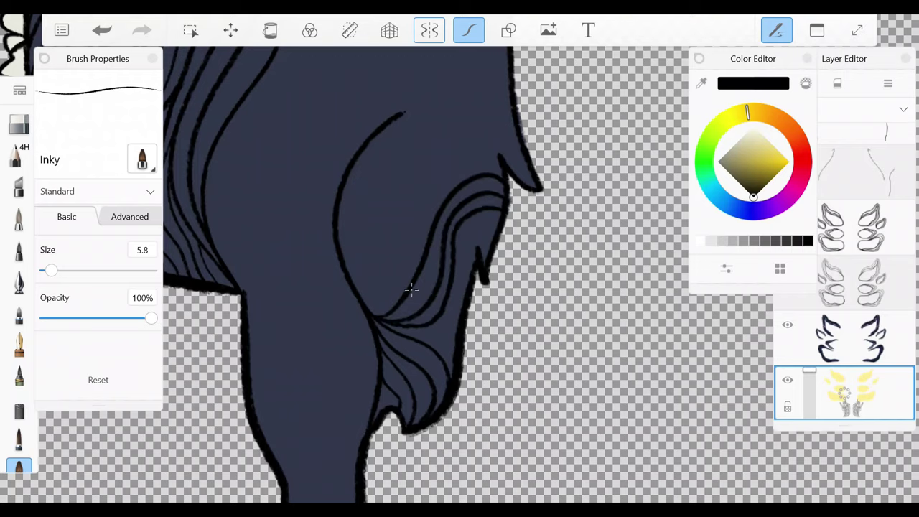
key(ctrl+z)
mouse_move(409, 339)
mouse_down()
mouse_move(440, 335)
mouse_move(460, 248)
mouse_up()
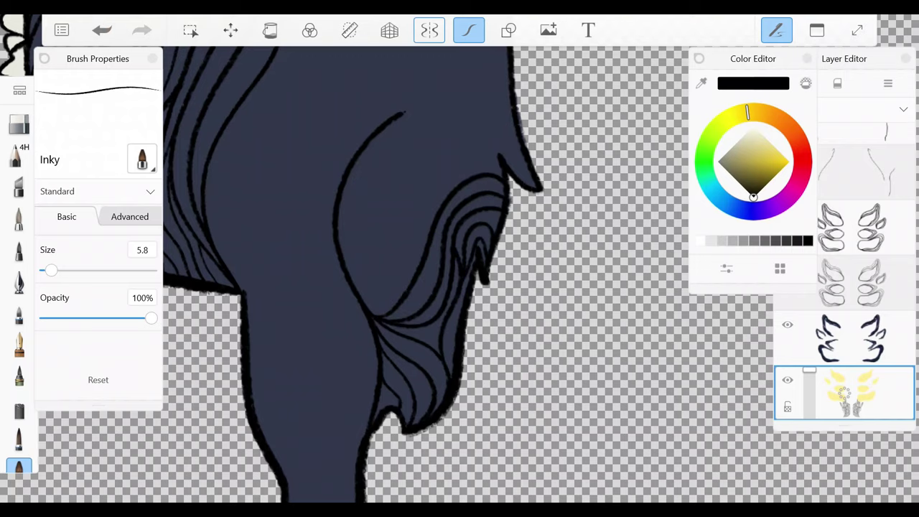
key(ctrl+z)
- Draw flowing strands from the upper outer edge down to the S-curve and fill the rounded area beneath them
scroll(287, 273, up, 2)
scroll(359, 273, down, 2)
mouse_move(228, 350)
mouse_down()
mouse_move(398, 118)
mouse_move(377, 219)
mouse_up()
drag(418, 135, 230, 362)
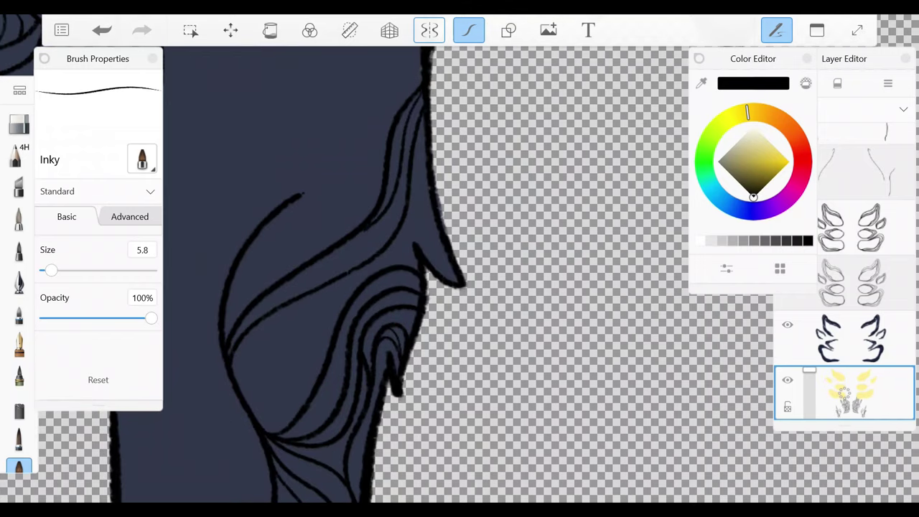
drag(350, 278, 267, 376)
drag(306, 332, 237, 384)
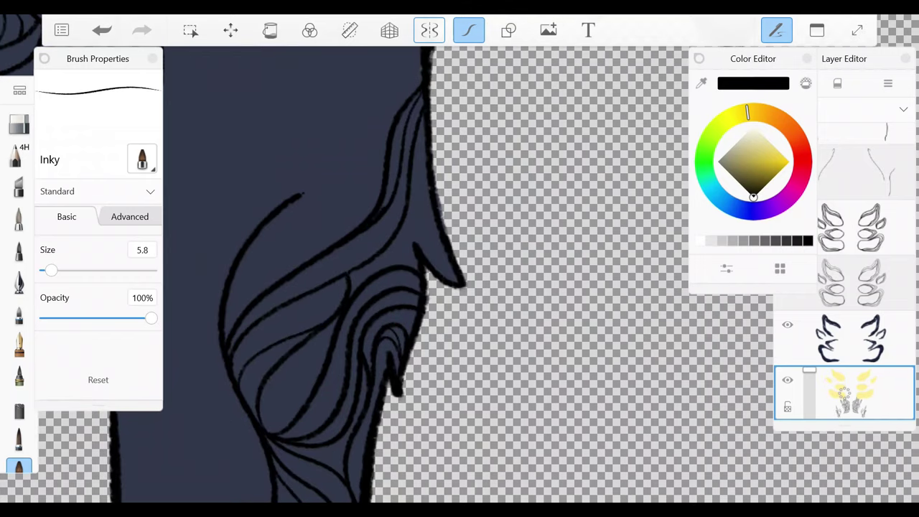
drag(346, 277, 231, 363)
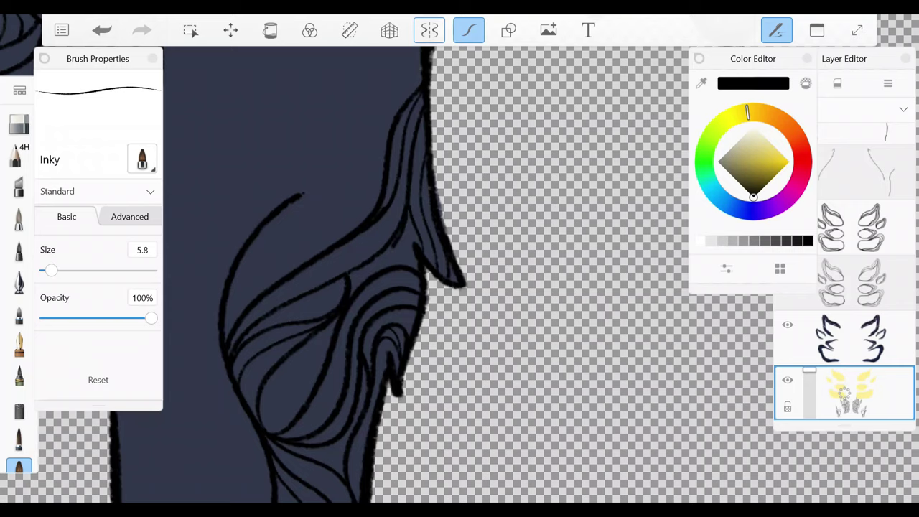
- Fill the area between the extended S-curve and the upper outer edge with long fine strands
scroll(340, 237, down, 3)
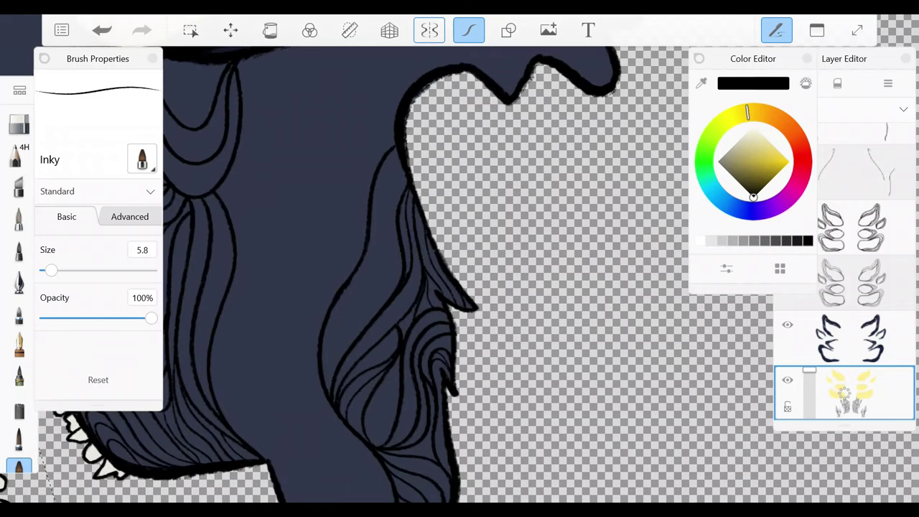
drag(395, 212, 329, 325)
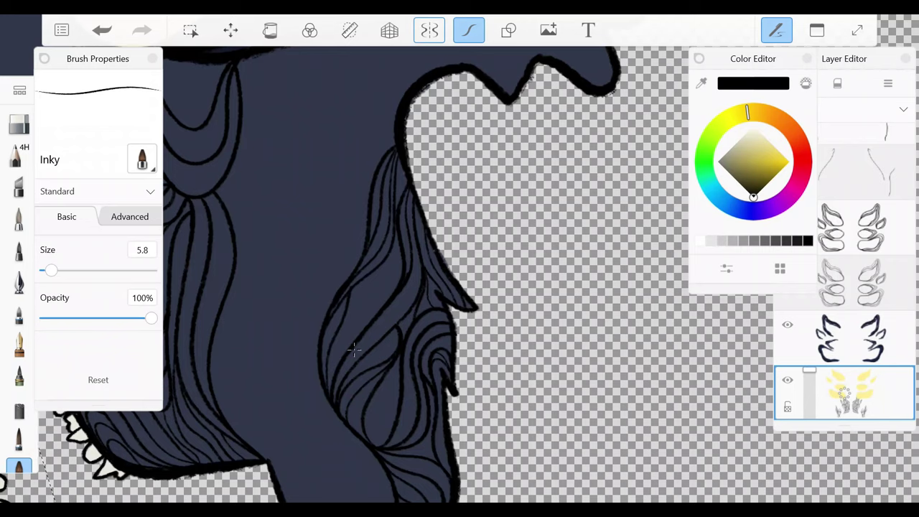
scroll(354, 349, up, 3)
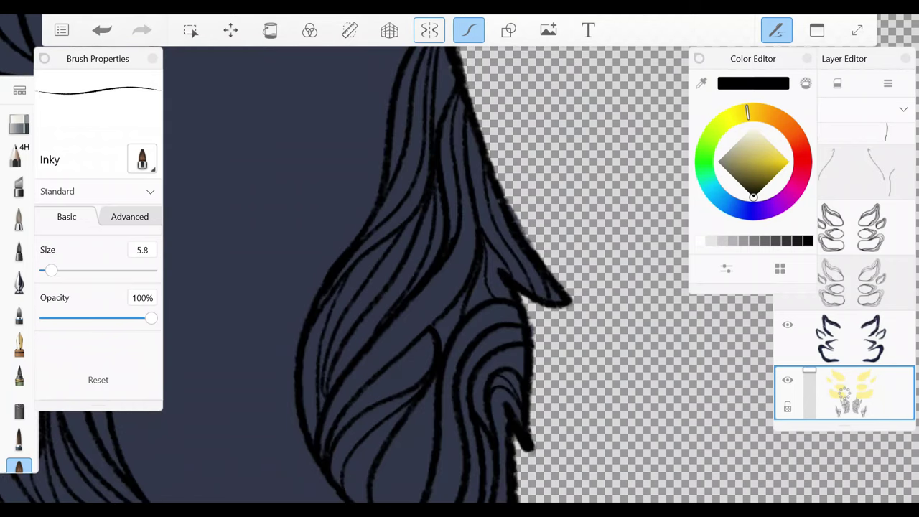
scroll(345, 273, down, 3)
scroll(345, 272, up, 2)
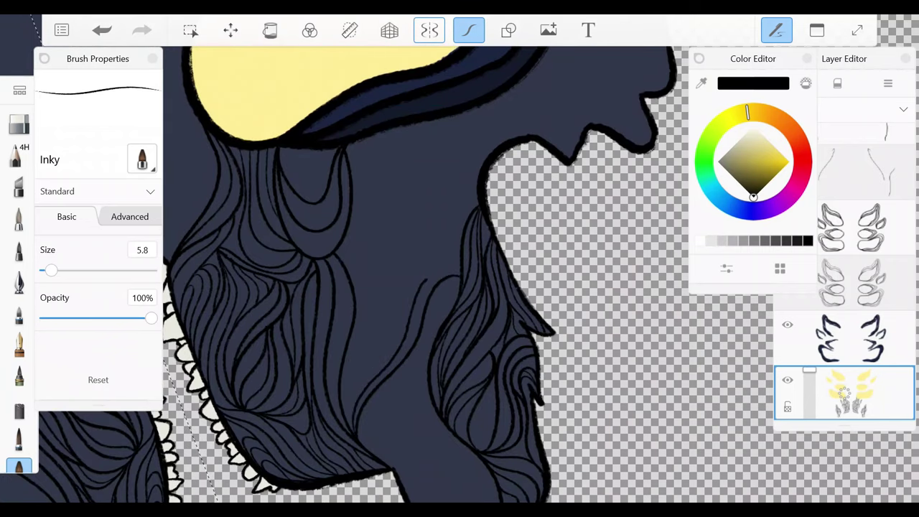
- Draw arched strands across the middle of the body and long curves from the dark marking to the outer edge
drag(459, 255, 350, 411)
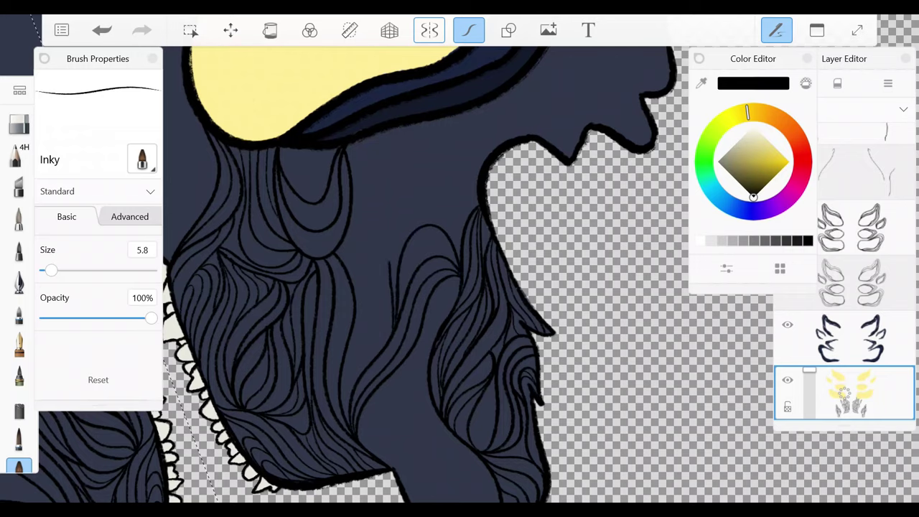
scroll(450, 205, up, 2)
mouse_move(304, 279)
mouse_down()
mouse_move(534, 119)
mouse_move(519, 162)
mouse_up()
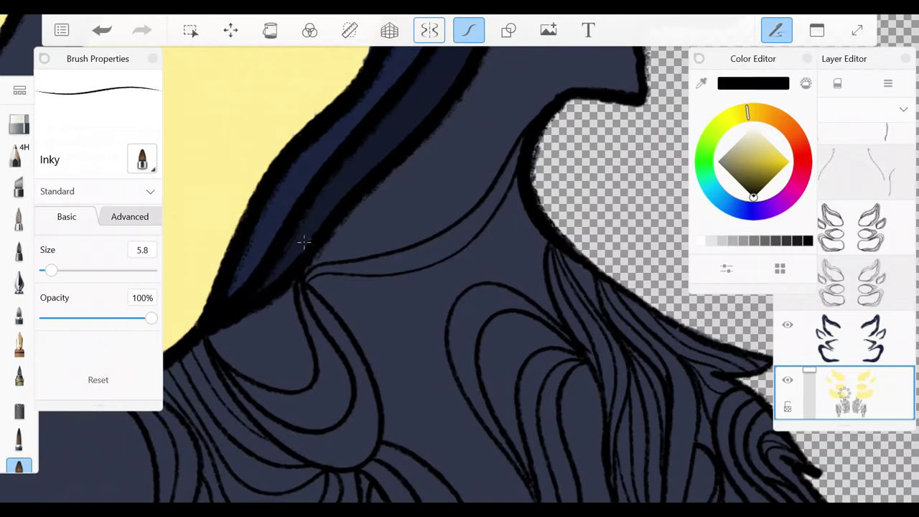
drag(313, 258, 542, 108)
- Fill the space between the arched strands and the outer edge below the dark marking with fine connecting curves
scroll(433, 238, up, 2)
drag(449, 324, 497, 243)
drag(441, 327, 527, 159)
drag(434, 293, 504, 174)
scroll(433, 239, up, 2)
drag(462, 205, 525, 163)
drag(343, 314, 463, 203)
drag(367, 278, 498, 214)
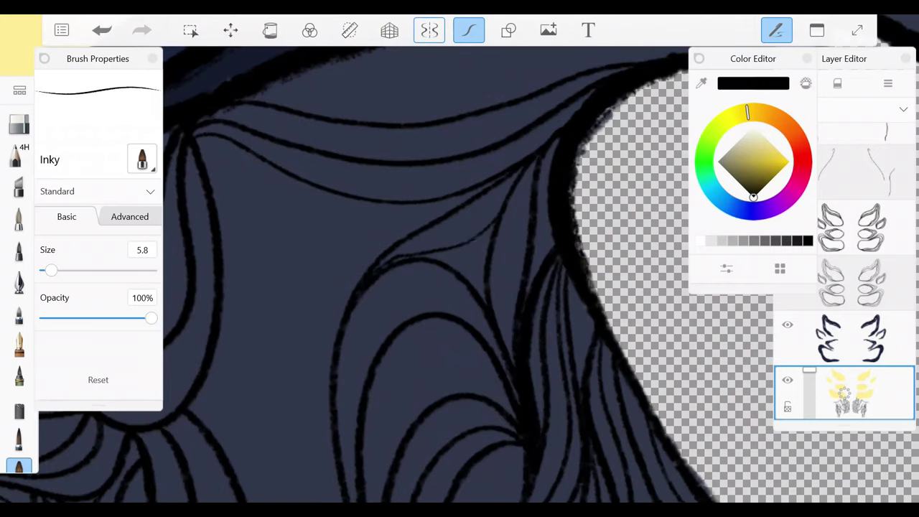
- Draw U-shaped strands linking the hanging loops under the dark marking to the arched strands
scroll(470, 242, down, 2)
scroll(430, 246, down, 1)
drag(429, 339, 507, 250)
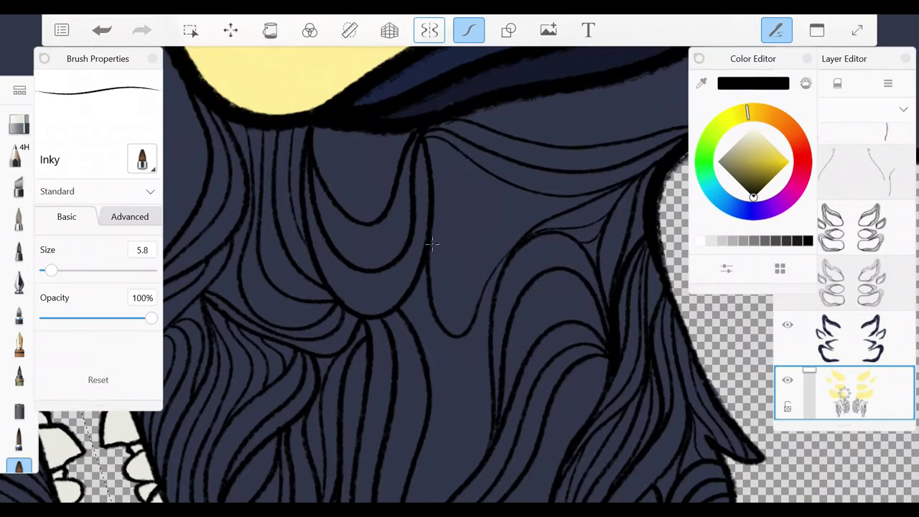
drag(433, 306, 493, 225)
drag(459, 273, 503, 237)
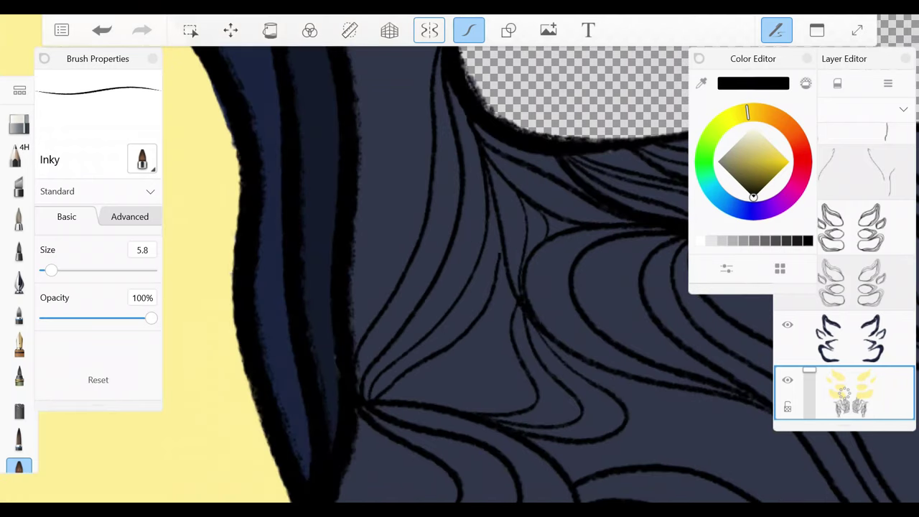
- Fill the remaining gaps around the U-shaped loops and the central area with more flowing strands
drag(427, 402, 508, 300)
drag(452, 405, 508, 329)
mouse_move(459, 273)
mouse_down()
mouse_move(431, 287)
mouse_move(460, 273)
mouse_move(445, 258)
mouse_up()
drag(352, 233, 388, 144)
drag(316, 402, 388, 215)
mouse_move(430, 159)
mouse_down()
mouse_move(388, 284)
mouse_move(325, 380)
mouse_up()
mouse_move(459, 359)
mouse_down()
mouse_move(459, 144)
mouse_move(459, 215)
mouse_up()
- Draw wavy strands along both sides of the narrow bottom lobe, undoing unwanted strokes
drag(340, 271, 359, 392)
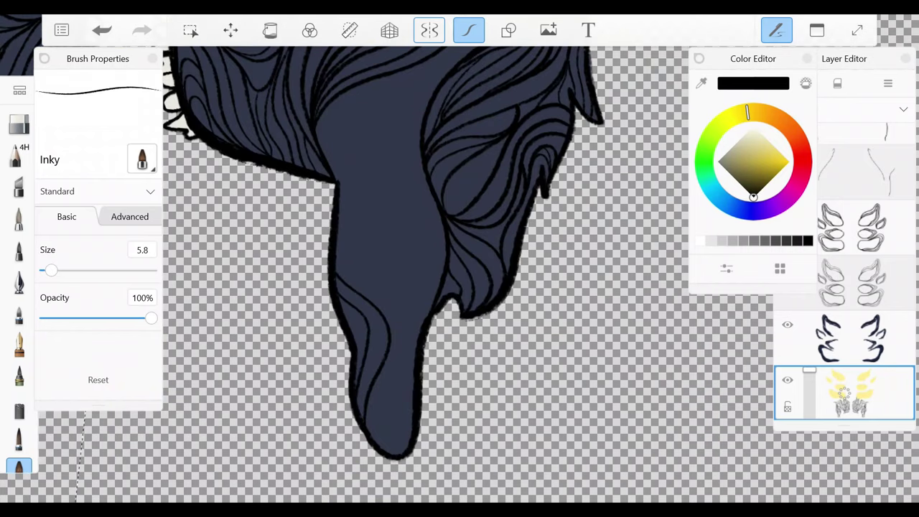
key(ctrl+z)
drag(417, 225, 404, 442)
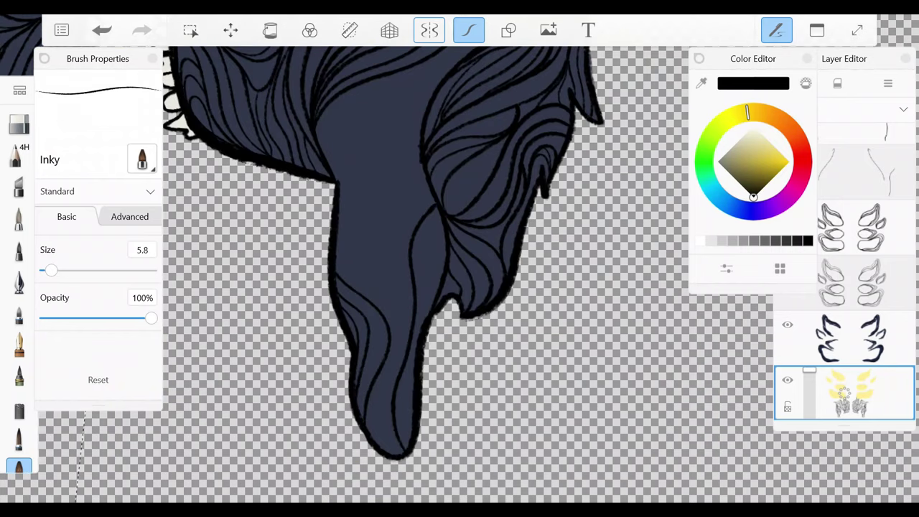
key(ctrl+z)
- Draw long strands down from the S-curve into the narrow bottom lobe and fill its tip with fine lines
drag(429, 100, 406, 305)
drag(419, 143, 414, 307)
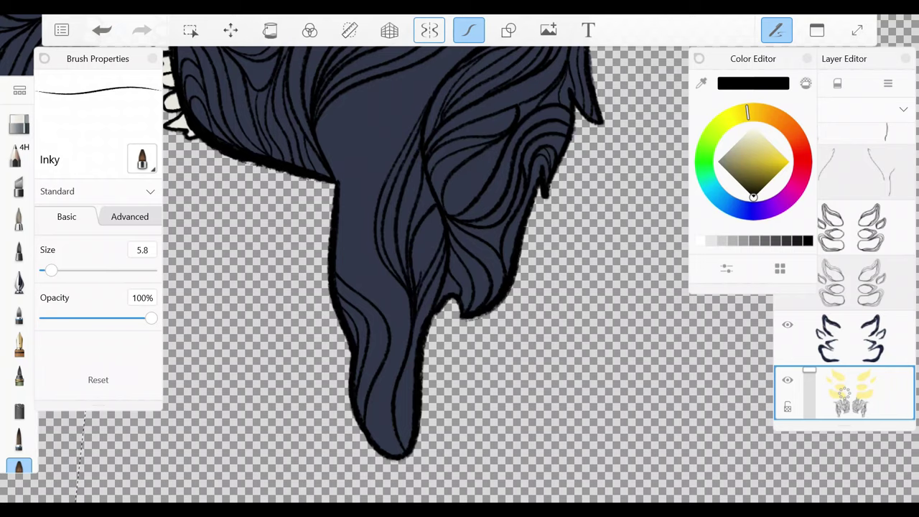
scroll(430, 307, up, 2)
scroll(427, 215, down, 2)
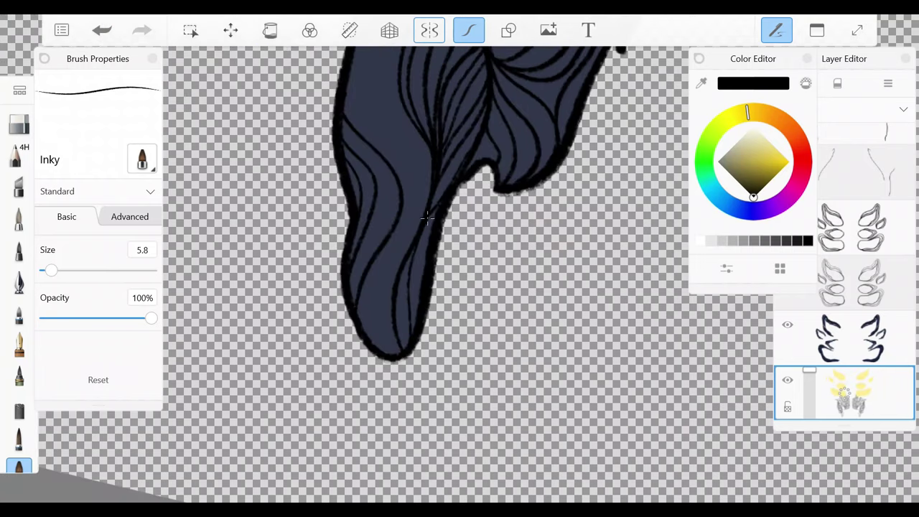
scroll(402, 259, up, 2)
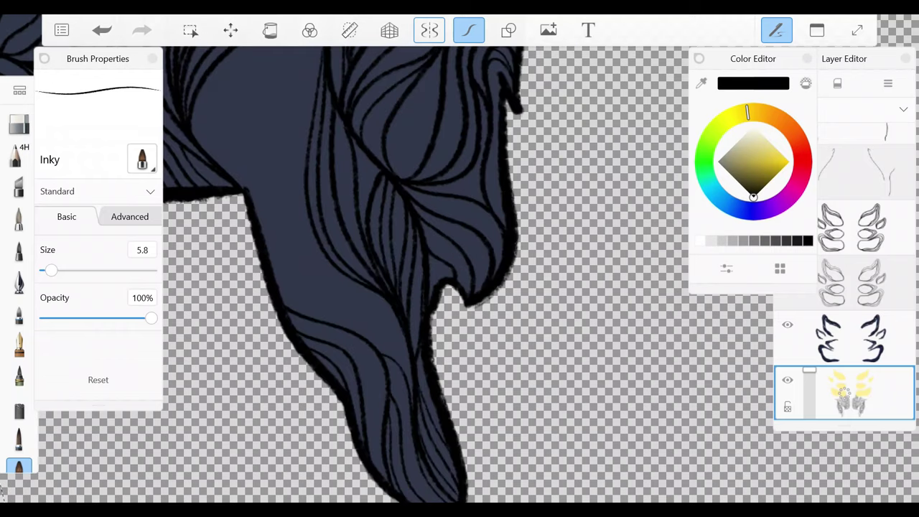
- Draw flowing strands along the upper edge of the narrow bottom lobe and fan more strands into the inner corner above it
drag(251, 201, 347, 327)
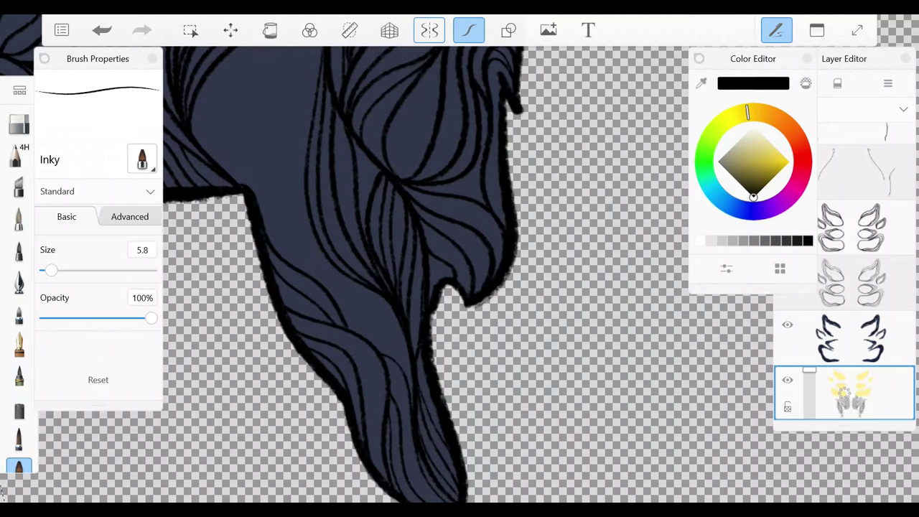
scroll(430, 273, up, 2)
drag(387, 132, 360, 284)
drag(357, 152, 351, 291)
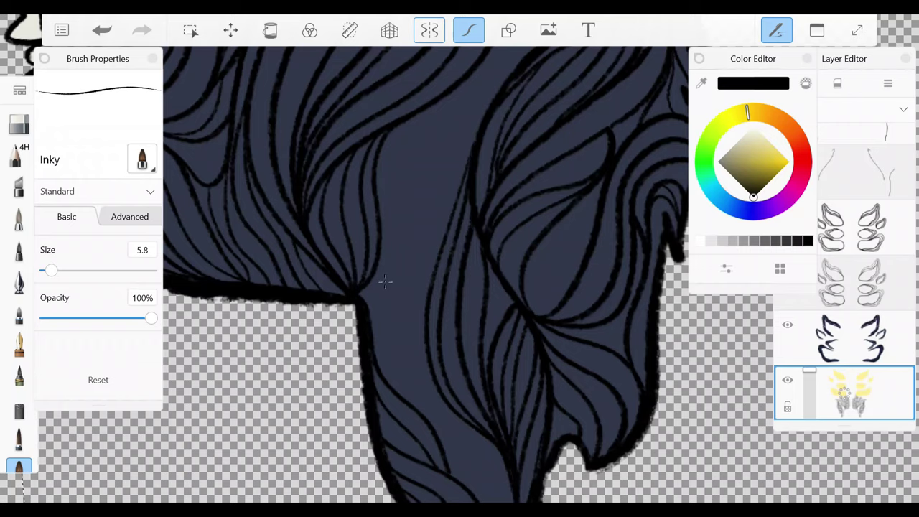
mouse_move(414, 118)
mouse_down()
mouse_move(370, 334)
mouse_move(424, 112)
mouse_up()
scroll(431, 273, up, 1)
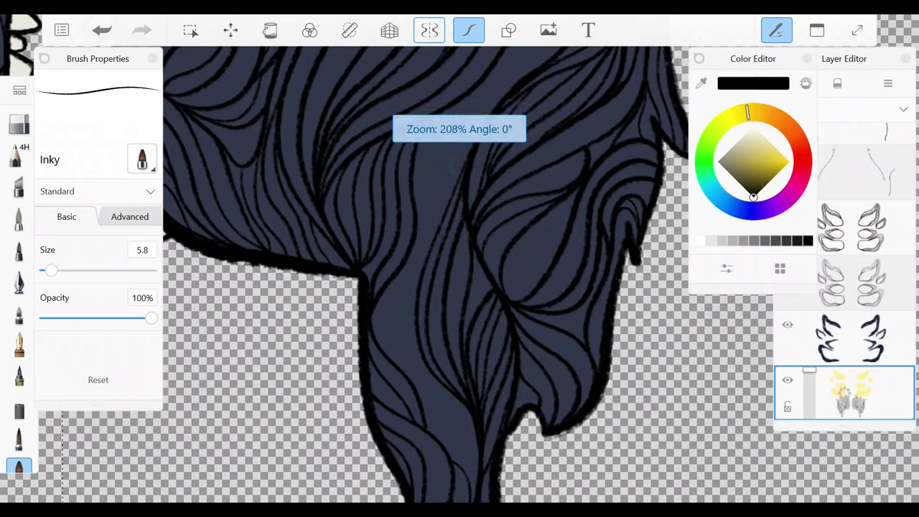
- Fill the empty area between the inner corner and the S-curve with long wavy strands running down into the narrow lobe
scroll(431, 272, down, 1)
scroll(431, 273, up, 2)
drag(406, 330, 431, 108)
mouse_move(423, 180)
mouse_down()
mouse_move(417, 121)
mouse_move(380, 283)
mouse_up()
drag(419, 132, 369, 229)
scroll(431, 272, down, 3)
drag(446, 100, 379, 260)
mouse_move(441, 257)
mouse_down()
mouse_move(449, 316)
mouse_move(378, 116)
mouse_up()
scroll(431, 272, down, 4)
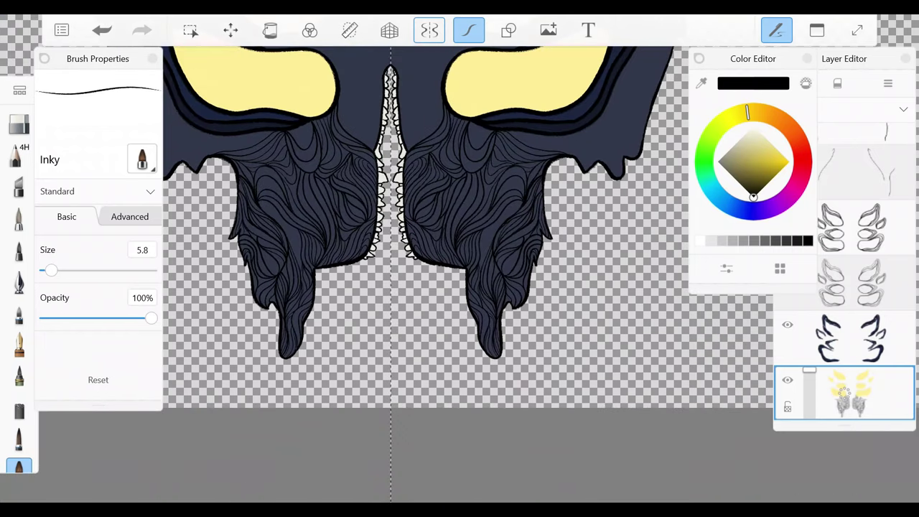
- Draw curved strands between the large lower yellow marking's dark rim and the body's outer edge, branching up from the edge's lower corner
scroll(430, 273, up, 4)
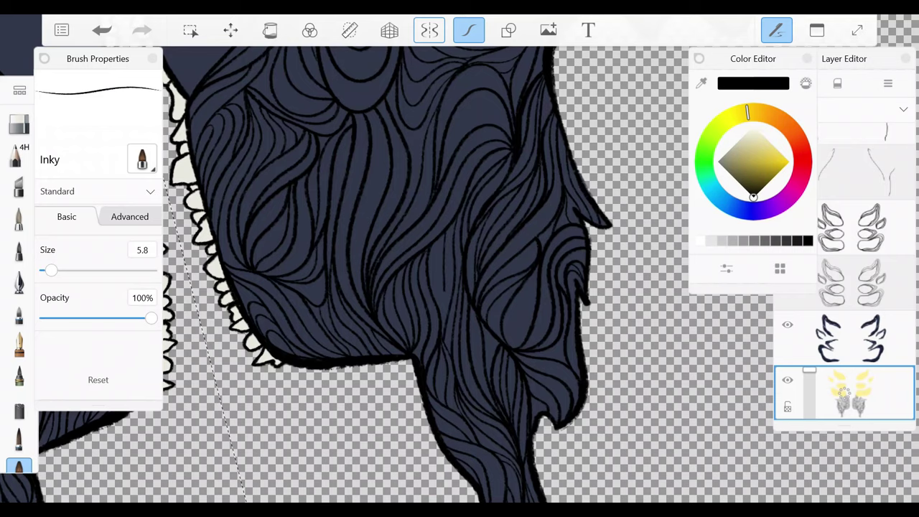
scroll(430, 273, up, 3)
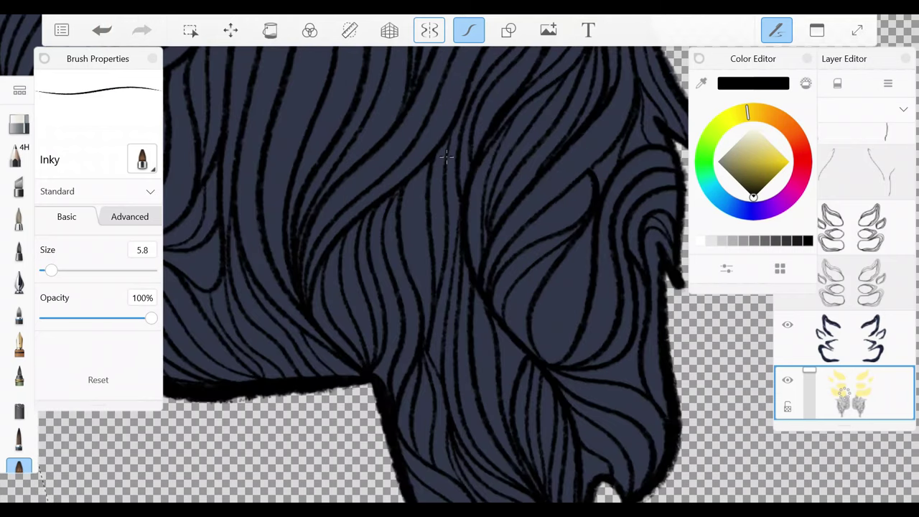
scroll(431, 273, down, 4)
scroll(431, 273, up, 3)
scroll(430, 273, down, 3)
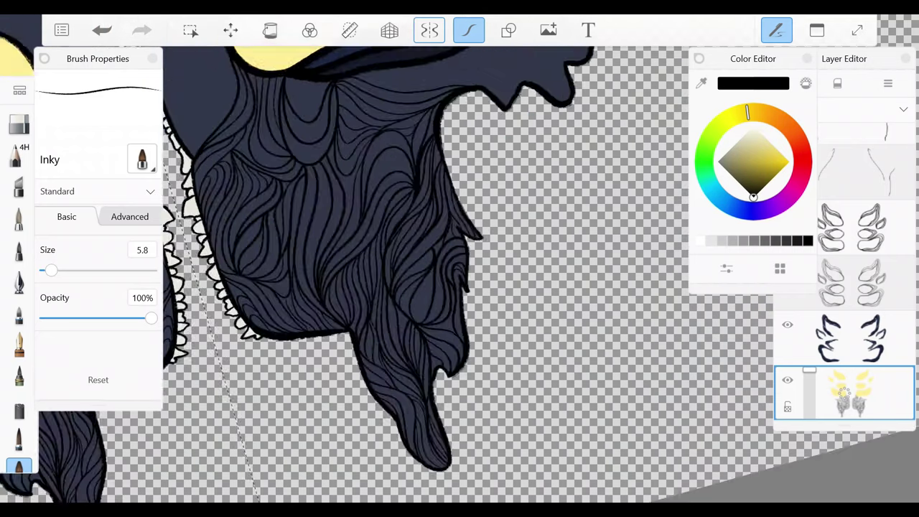
scroll(431, 273, up, 2)
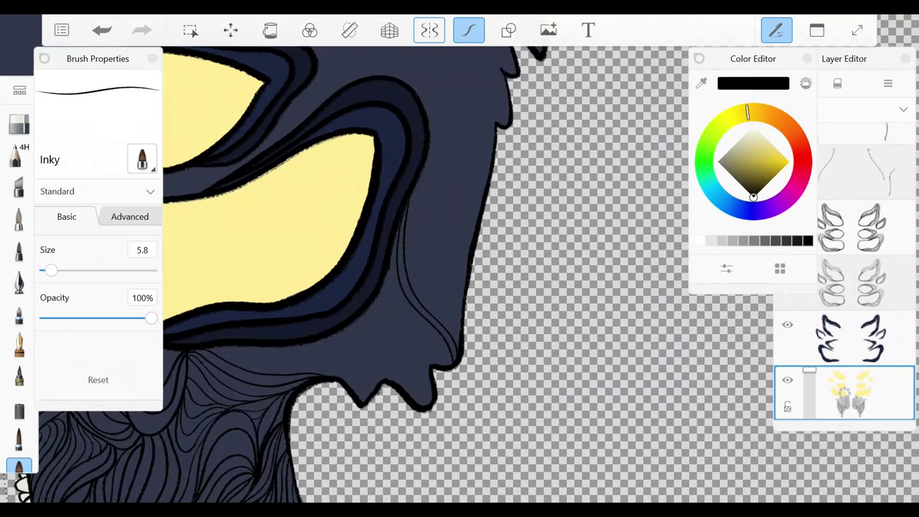
scroll(430, 272, up, 2)
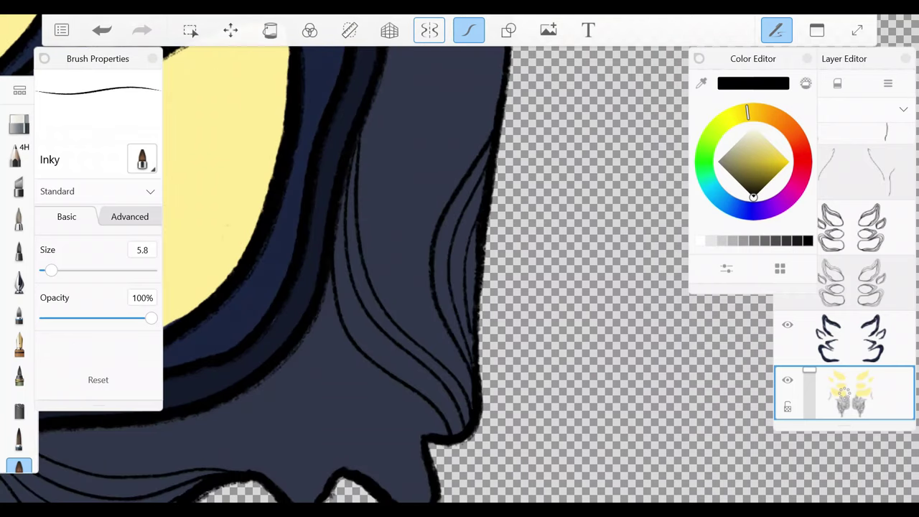
mouse_move(492, 121)
mouse_down()
mouse_move(392, 310)
mouse_move(413, 203)
mouse_up()
mouse_move(414, 334)
mouse_down()
mouse_move(463, 242)
mouse_move(517, 186)
mouse_up()
drag(430, 287, 363, 251)
drag(402, 287, 358, 273)
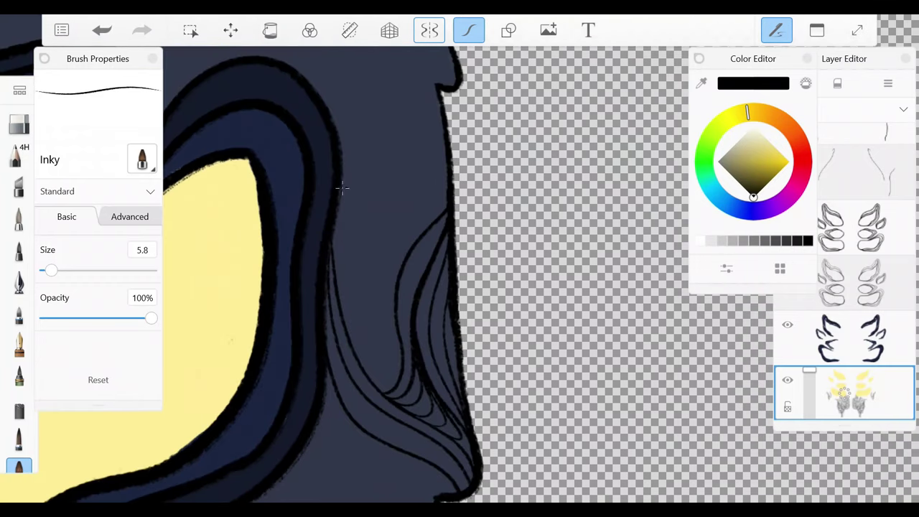
- Fill the rest of the strip beside the large lower marking with sweeping strands and continue them up along the jagged outer edge
drag(338, 208, 436, 101)
drag(335, 267, 441, 127)
drag(415, 218, 339, 312)
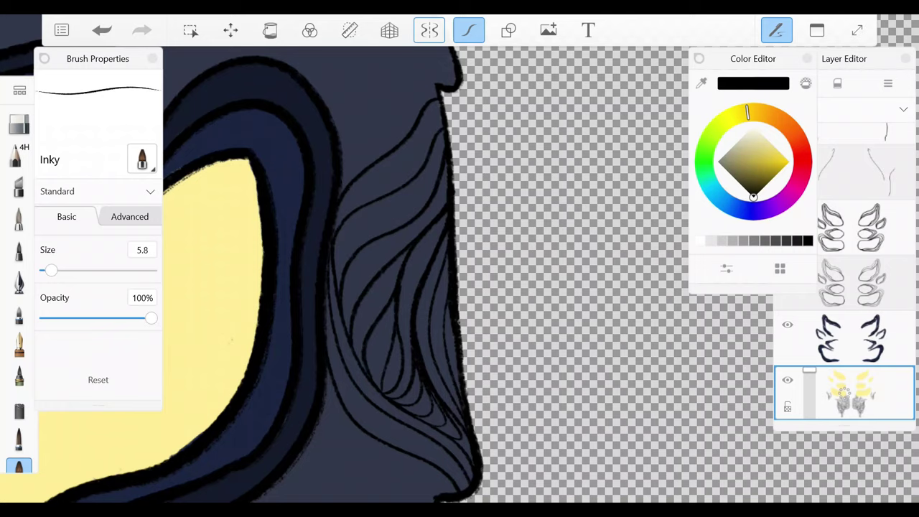
drag(402, 288, 424, 338)
mouse_move(324, 120)
mouse_down()
mouse_move(371, 309)
mouse_move(330, 126)
mouse_up()
drag(402, 287, 423, 337)
drag(379, 246, 463, 398)
mouse_move(394, 231)
mouse_down()
mouse_move(479, 384)
mouse_move(494, 388)
mouse_up()
drag(402, 287, 424, 337)
- Draw nested arched strands growing out of the small yellow marking's rim, undoing a misplaced stroke
drag(365, 305, 511, 274)
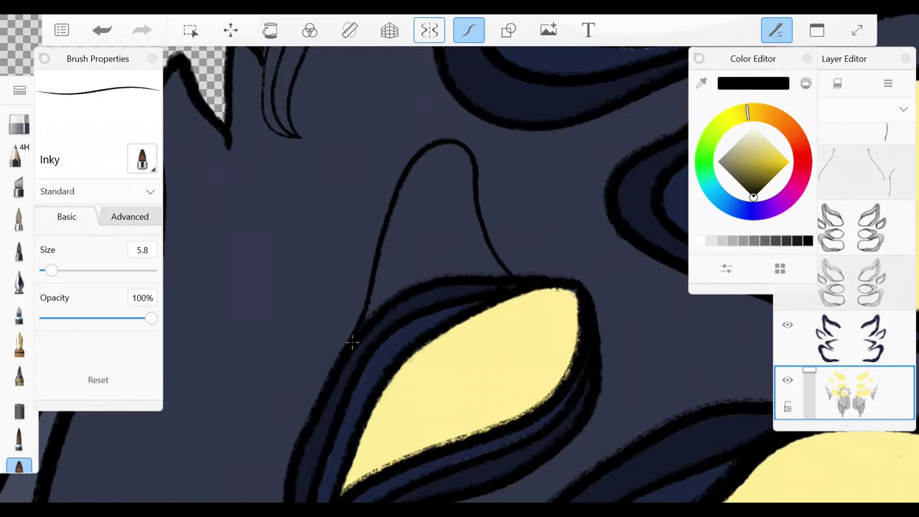
drag(352, 342, 456, 192)
key(ctrl+z)
drag(363, 322, 463, 166)
mouse_move(506, 277)
mouse_down()
mouse_move(366, 320)
mouse_move(379, 307)
mouse_up()
drag(471, 244, 403, 279)
- Draw wavy strands linking the small marking's nested arches to the pointed end of the middle marking's rim
drag(393, 140, 359, 270)
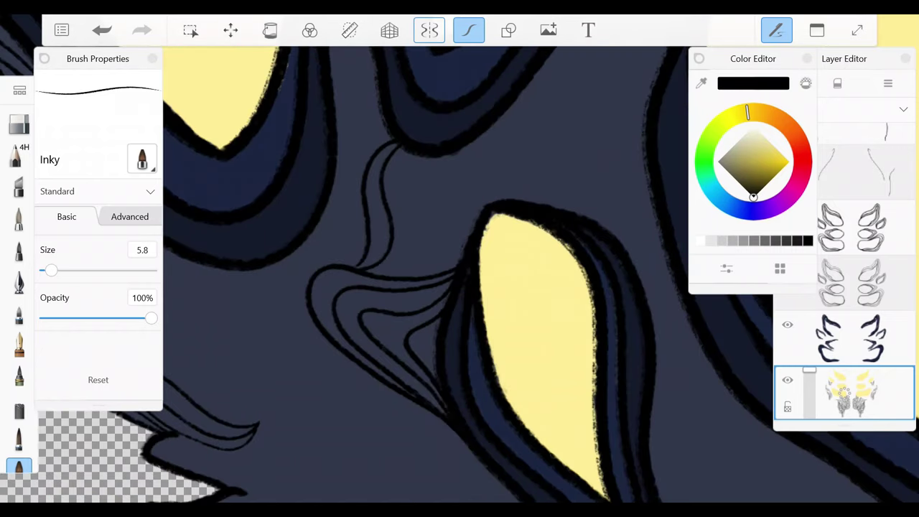
drag(419, 184, 369, 274)
mouse_move(342, 240)
mouse_down()
mouse_move(390, 175)
mouse_move(428, 154)
mouse_up()
drag(345, 239, 449, 161)
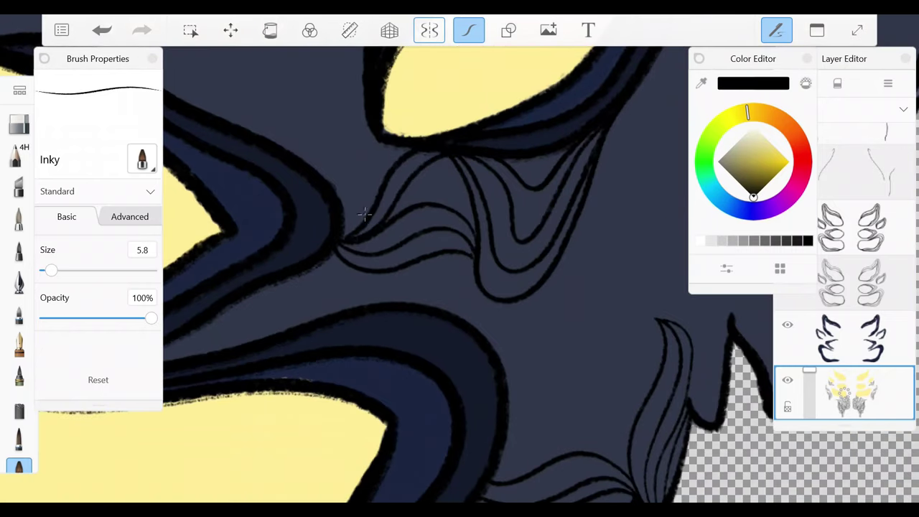
drag(436, 204, 468, 185)
- Draw strands from the middle marking's pointed end into the gap below it and over the large lower marking's outer corner
scroll(388, 258, up, 2)
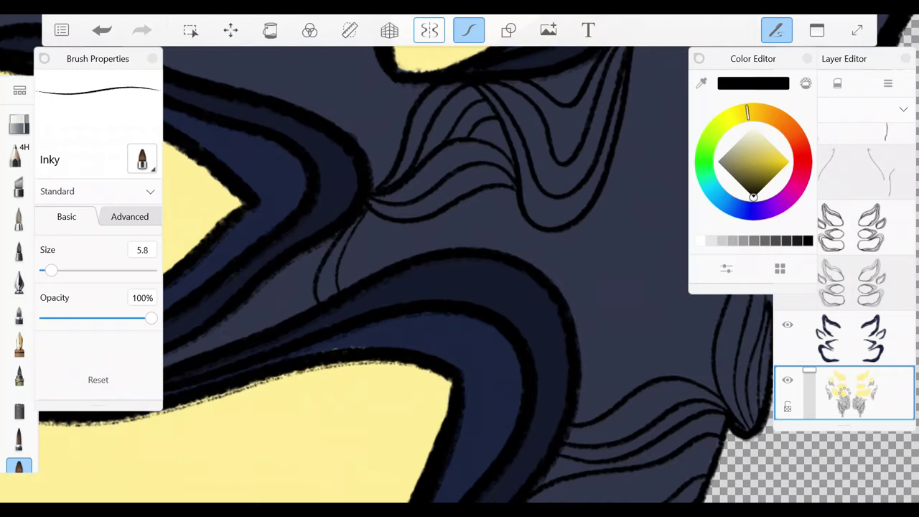
scroll(459, 273, down, 1)
mouse_move(403, 277)
mouse_down()
mouse_move(443, 221)
mouse_move(552, 170)
mouse_up()
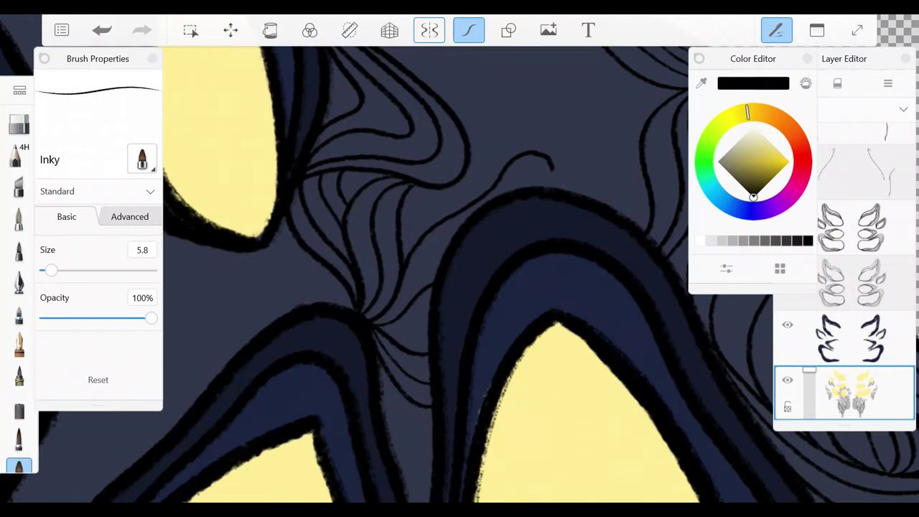
scroll(460, 273, left, 5)
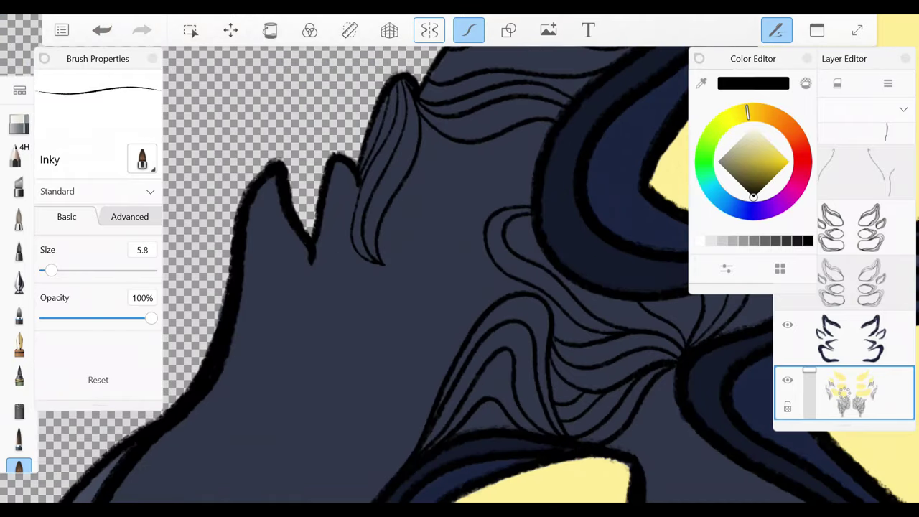
drag(501, 193, 491, 308)
scroll(460, 273, down, 3)
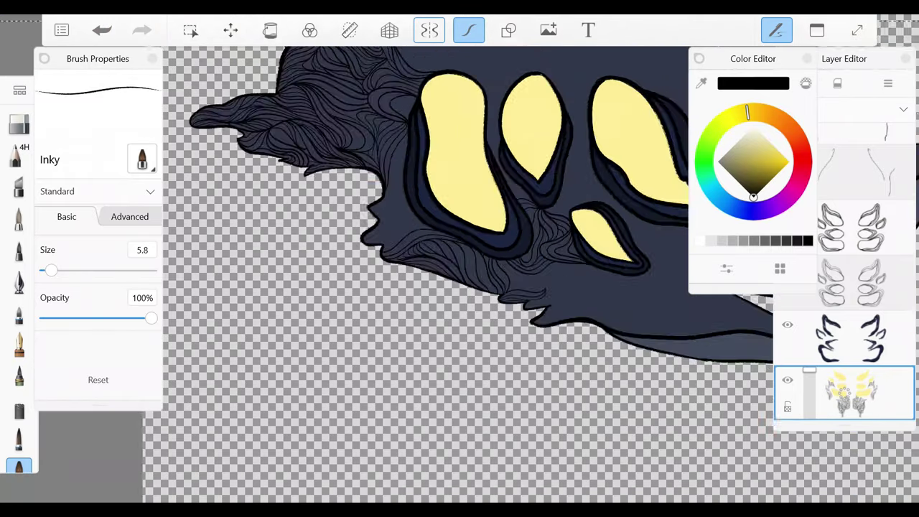
- Draw wavy strands joining the inner ends of the middle and large lower yellow markings
scroll(460, 273, up, 5)
drag(466, 193, 449, 328)
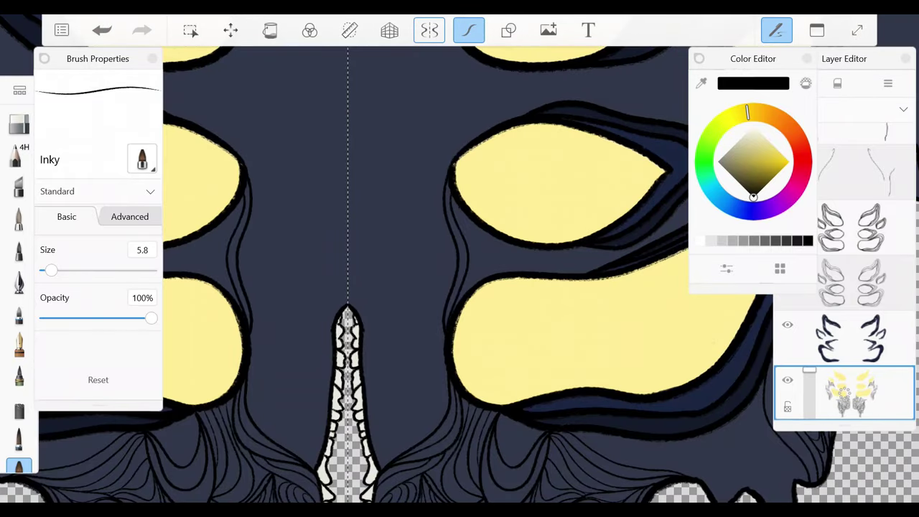
drag(478, 208, 461, 299)
drag(491, 223, 474, 257)
- Draw nested strands around the top of the toothed opening, undoing the misplaced strokes beside them
drag(357, 300, 387, 383)
mouse_move(359, 299)
mouse_down()
mouse_move(374, 320)
mouse_move(367, 371)
mouse_up()
scroll(344, 302, up, 3)
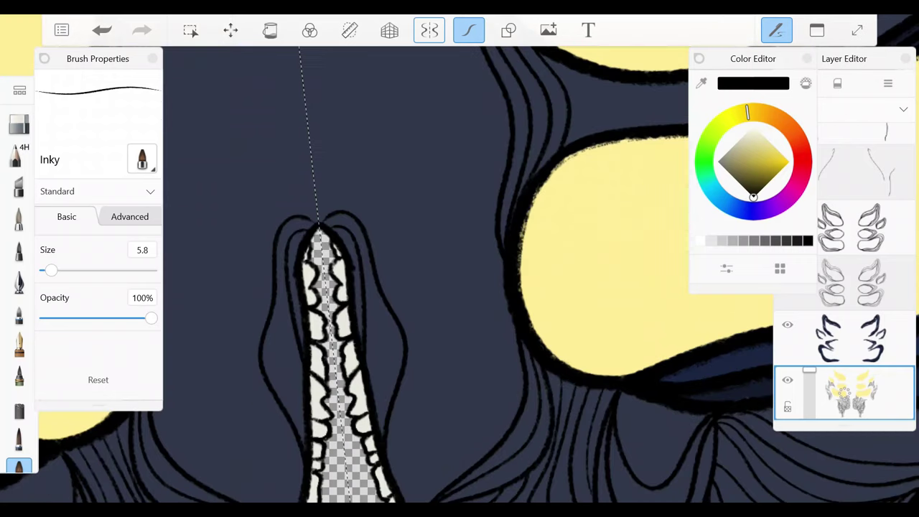
mouse_move(331, 220)
mouse_down()
mouse_move(381, 333)
mouse_move(388, 412)
mouse_up()
drag(354, 240, 448, 288)
drag(494, 225, 378, 306)
key(ctrl+z)
key(ctrl+z)
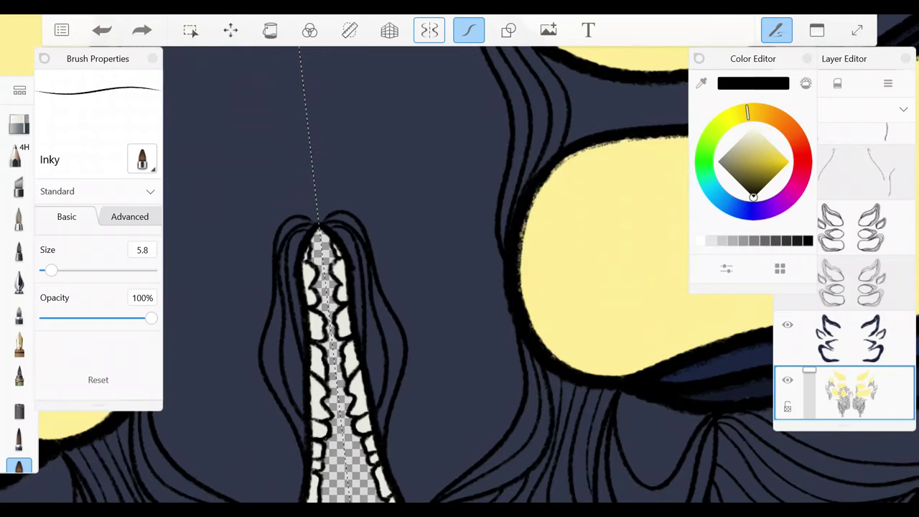
- Draw sagging strands from the toothed opening to the large lower marking and fill the area beneath them with flowing lines
drag(378, 272, 495, 224)
drag(383, 295, 494, 229)
scroll(400, 245, down, 5)
drag(479, 199, 374, 384)
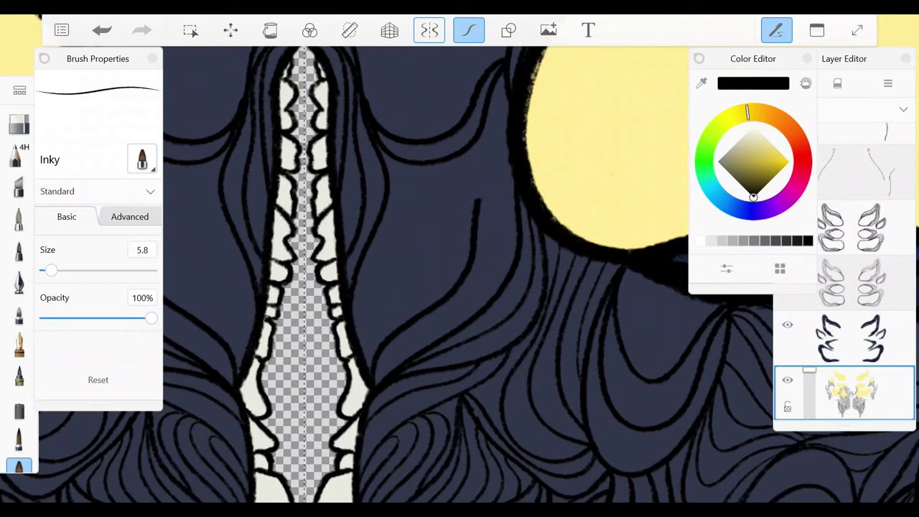
drag(502, 161, 479, 302)
drag(510, 165, 431, 287)
drag(506, 100, 391, 309)
drag(486, 133, 362, 323)
scroll(460, 258, down, 3)
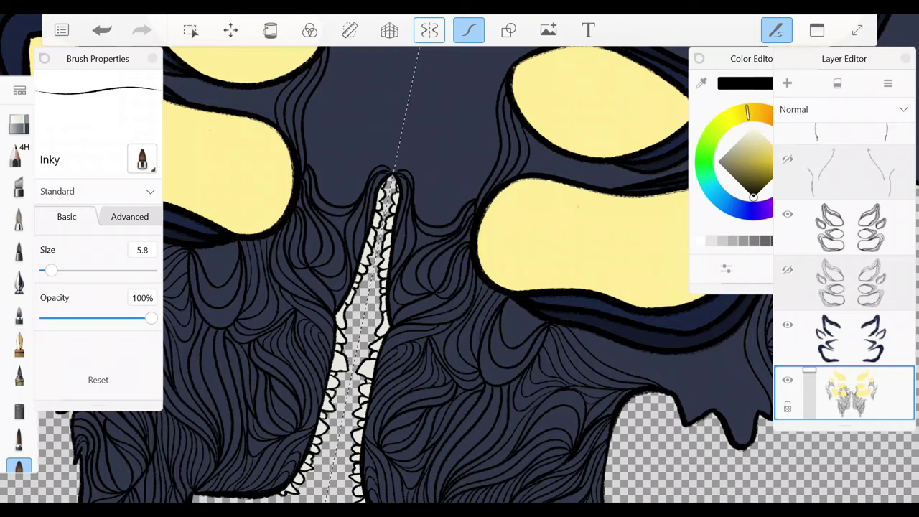
- Fill the narrow gap between the middle and large lower markings with fine strands, undoing the unwanted stroke
scroll(460, 258, down, 3)
scroll(402, 273, up, 4)
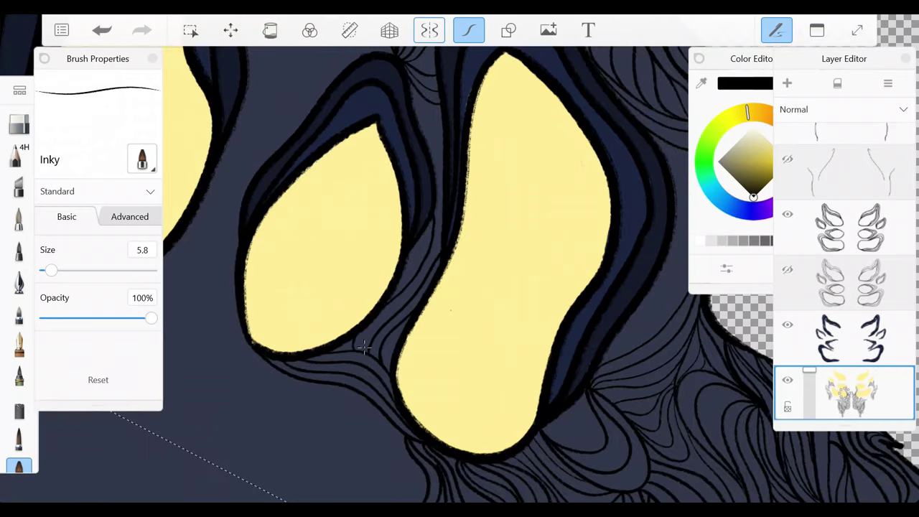
drag(364, 348, 300, 376)
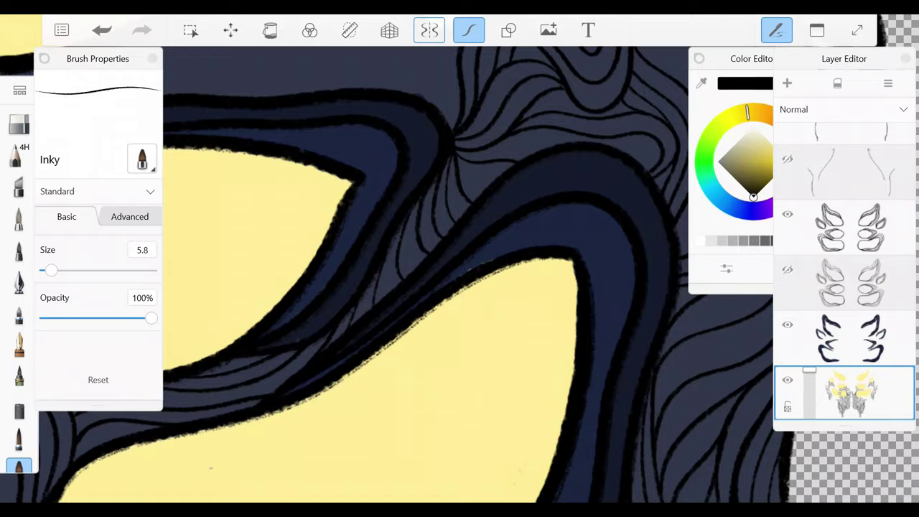
mouse_move(402, 288)
mouse_down()
mouse_move(345, 316)
mouse_move(387, 266)
mouse_move(349, 315)
mouse_move(431, 284)
mouse_up()
scroll(348, 315, up, 3)
key(ctrl+z)
- Draw looping strands above the toothed opening and long strands flowing down from the middle marking's inner end
mouse_move(349, 332)
mouse_down()
mouse_move(442, 259)
mouse_move(452, 237)
mouse_move(434, 316)
mouse_move(503, 402)
mouse_move(531, 316)
mouse_up()
mouse_move(501, 81)
mouse_down()
mouse_move(451, 368)
mouse_move(502, 65)
mouse_up()
mouse_move(506, 147)
mouse_down()
mouse_move(510, 266)
mouse_move(498, 302)
mouse_up()
drag(527, 194, 531, 283)
drag(531, 244, 538, 272)
drag(348, 337, 515, 406)
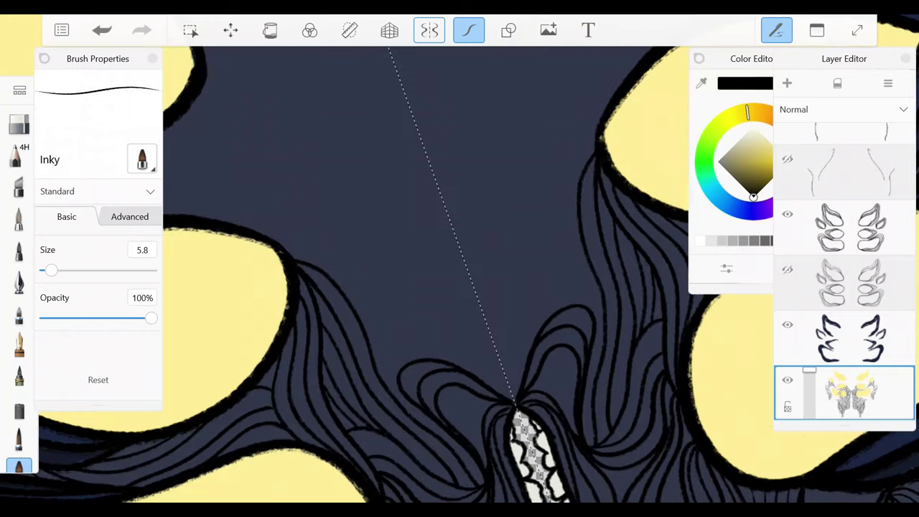
- Draw hanging curved strands under the upper yellow marking's rim towards the small marking, undoing a misplaced stroke
scroll(459, 273, down, 5)
scroll(459, 273, up, 2)
scroll(459, 273, up, 5)
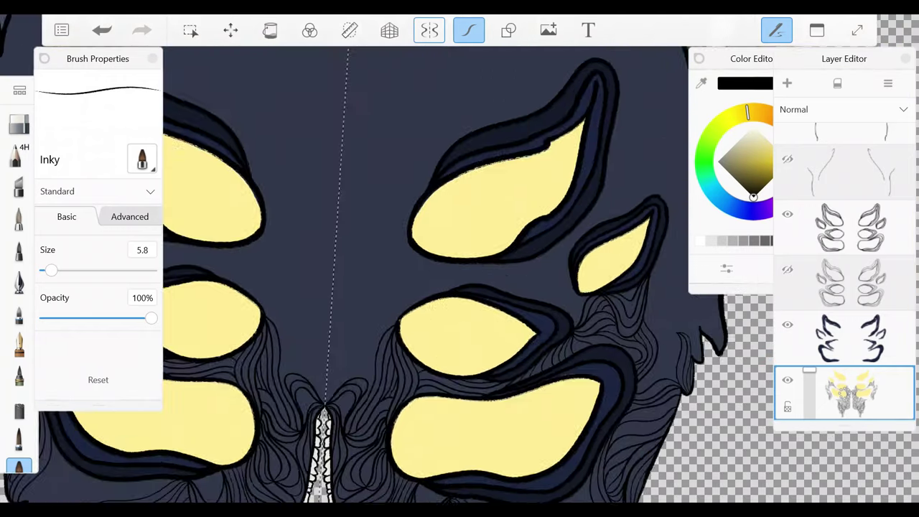
drag(564, 152, 413, 233)
drag(538, 216, 429, 270)
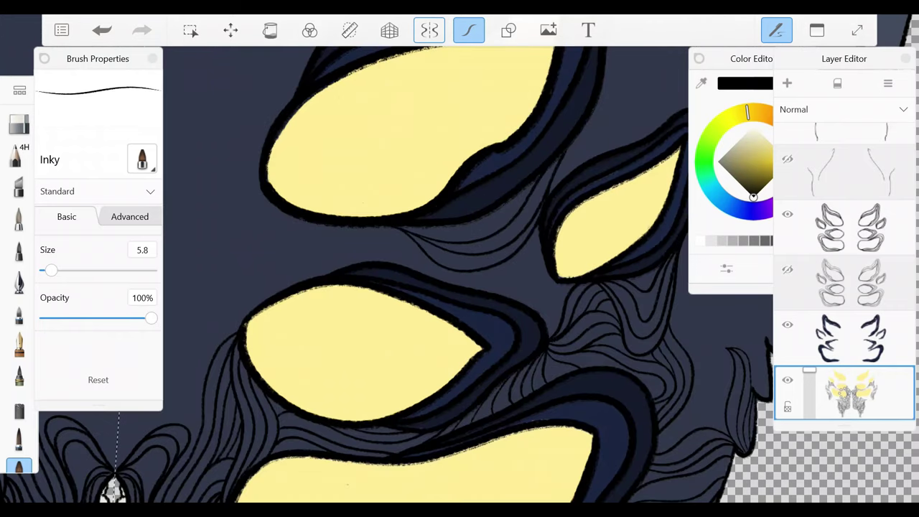
scroll(460, 272, up, 2)
drag(453, 187, 436, 251)
scroll(460, 272, up, 2)
key(ctrl+z)
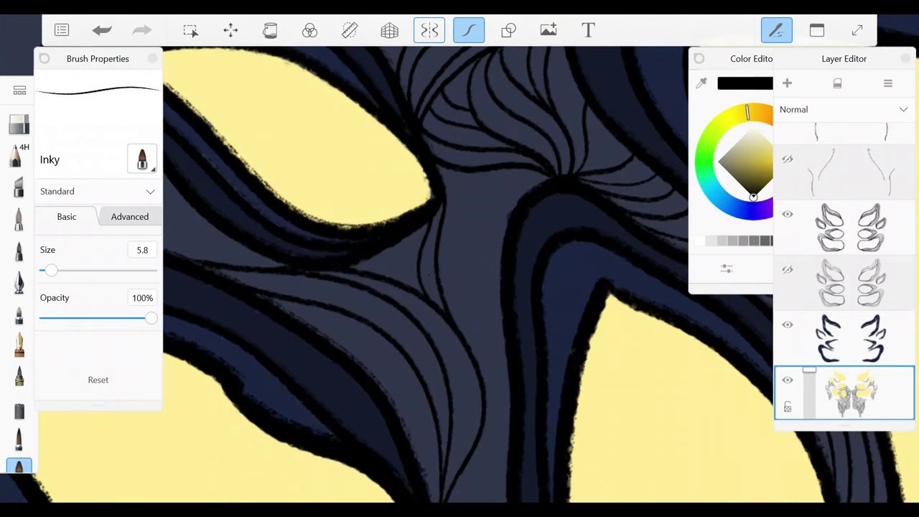
- Fill the area between the small marking's tip and the middle marking with wavy strands, redrawing the unsatisfactory ones
key(ctrl+z)
key(ctrl+shift+z)
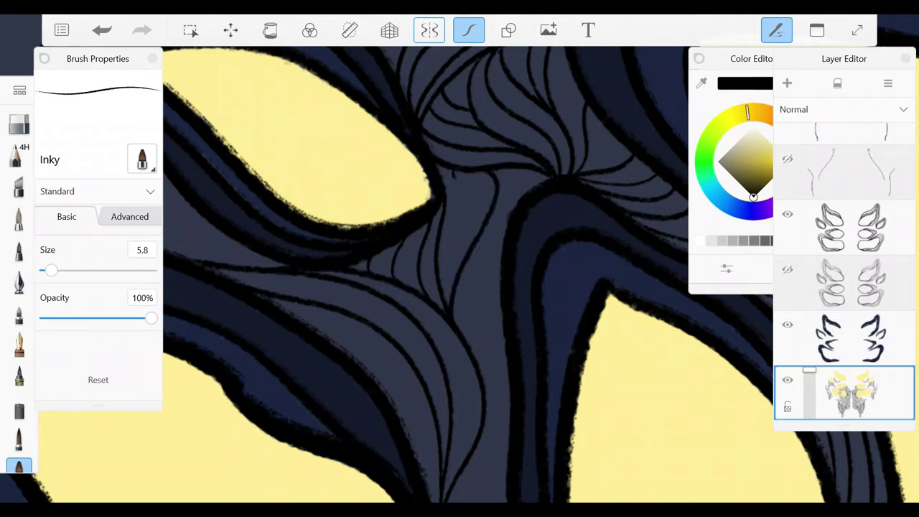
drag(470, 171, 460, 330)
key(ctrl+z)
drag(496, 174, 459, 326)
key(ctrl+z)
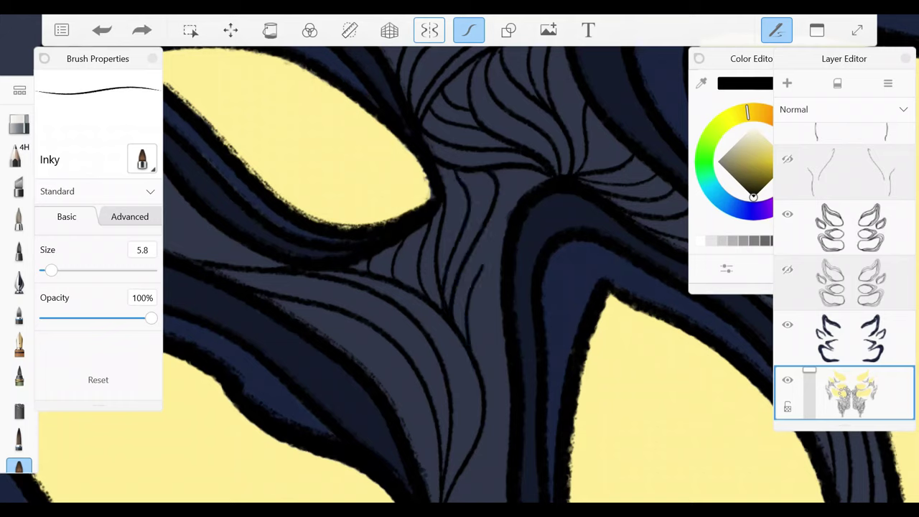
key(ctrl+z)
mouse_move(495, 171)
mouse_down()
mouse_move(467, 348)
mouse_move(463, 341)
mouse_up()
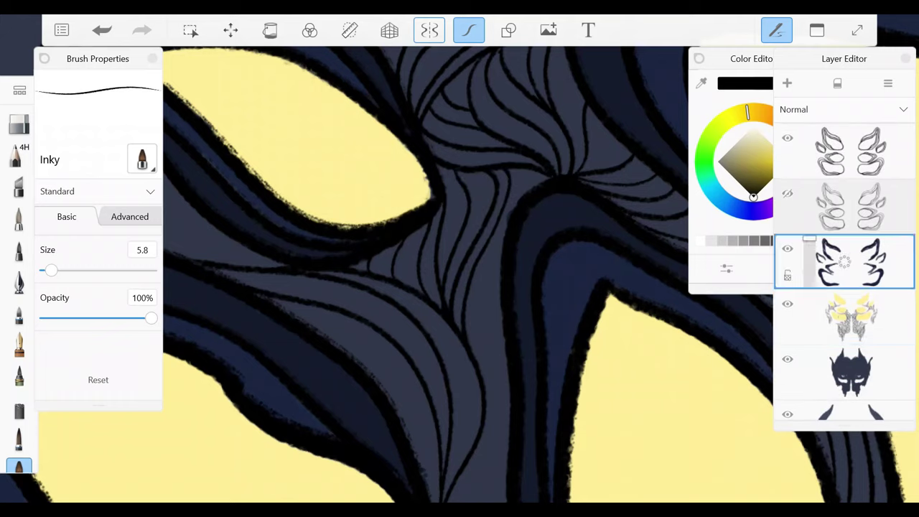
- Make the layer with the yellow markings and fur lines active and return to the Inky brush in black
key(e)
click(842, 317)
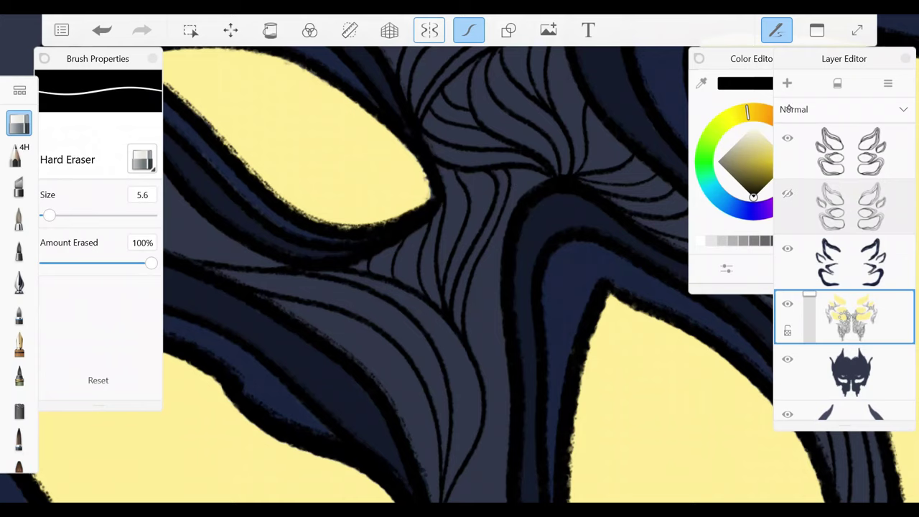
key(e)
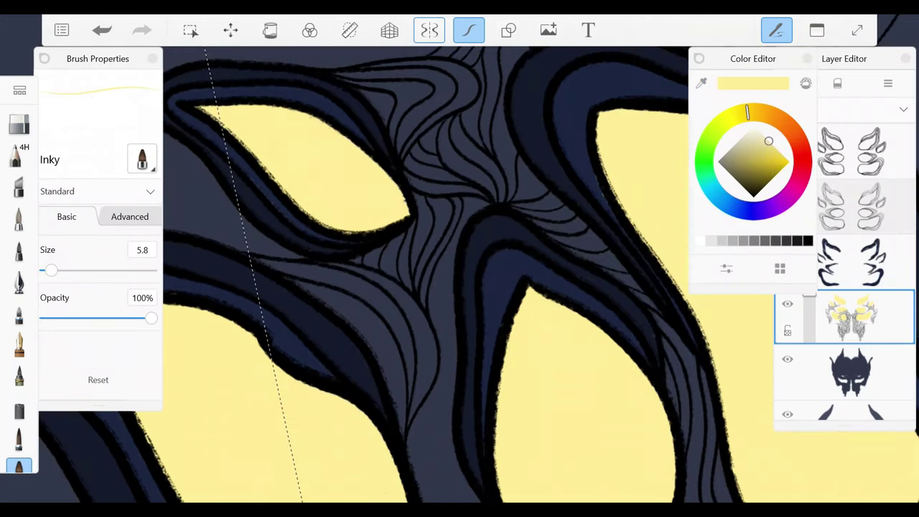
click(807, 241)
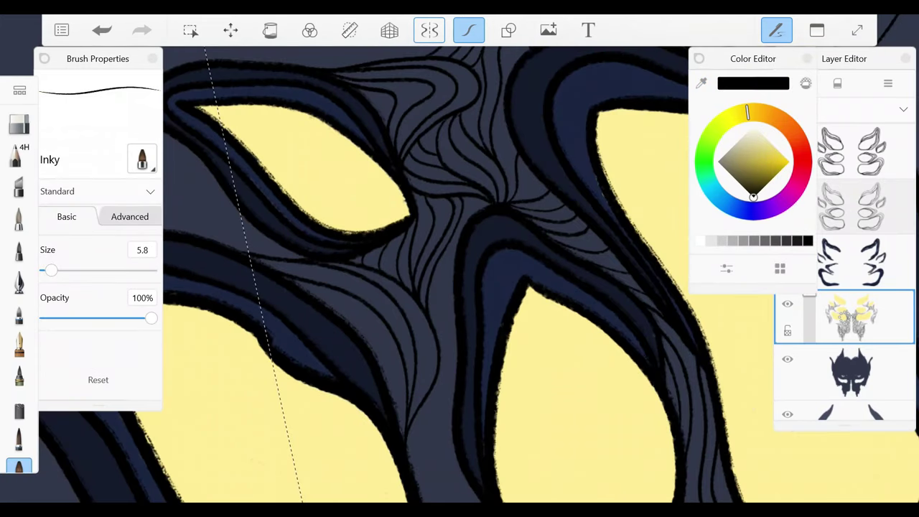
- Undo the last stroke and draw nested hanging loops below the upper yellow marking's inner end, redrawing the unsatisfactory one
key(ctrl+z)
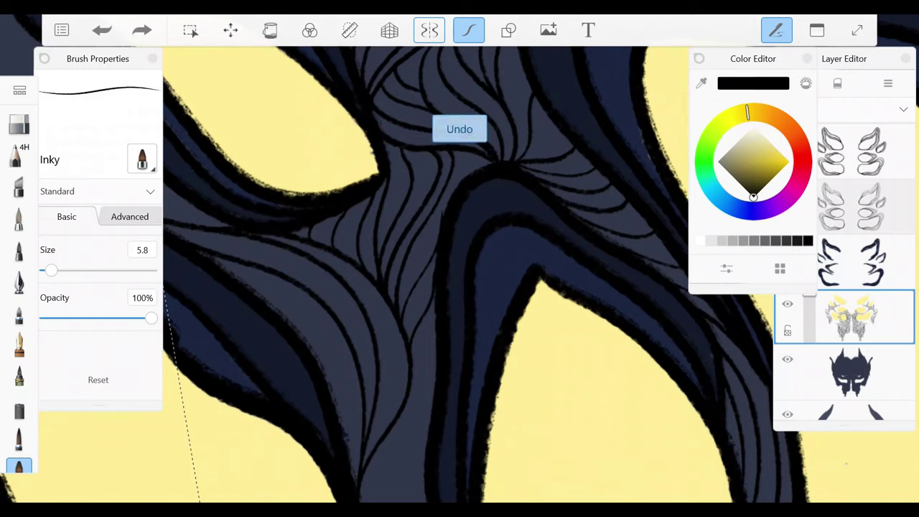
scroll(459, 258, down, 3)
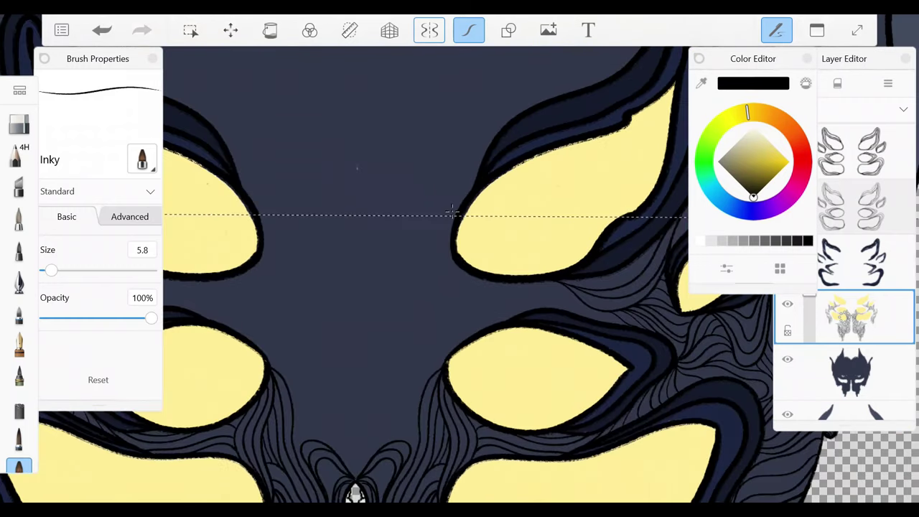
mouse_move(438, 229)
mouse_down()
mouse_move(431, 317)
mouse_move(463, 272)
mouse_up()
scroll(430, 287, up, 3)
drag(432, 188, 459, 338)
key(ctrl+z)
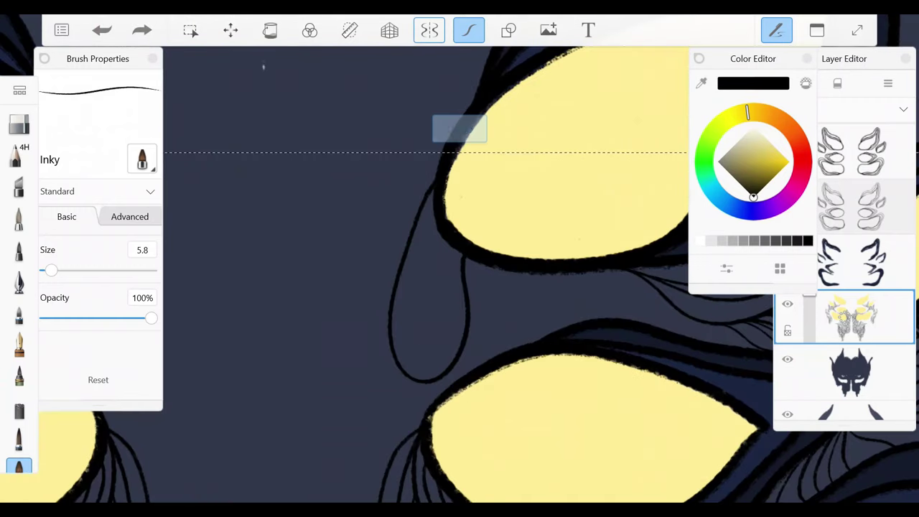
drag(431, 188, 442, 327)
drag(414, 228, 506, 223)
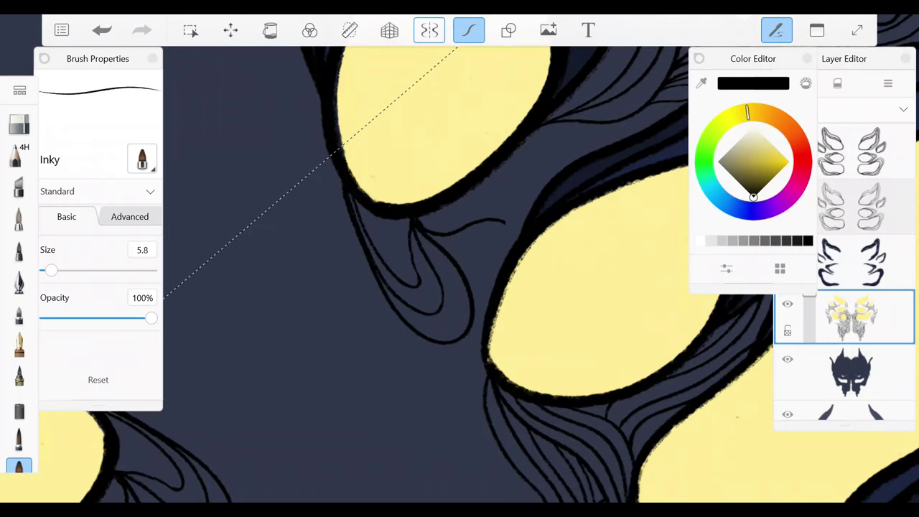
- Fill the gap between the upper and middle yellow markings with flowing wavy strands
drag(444, 227, 463, 282)
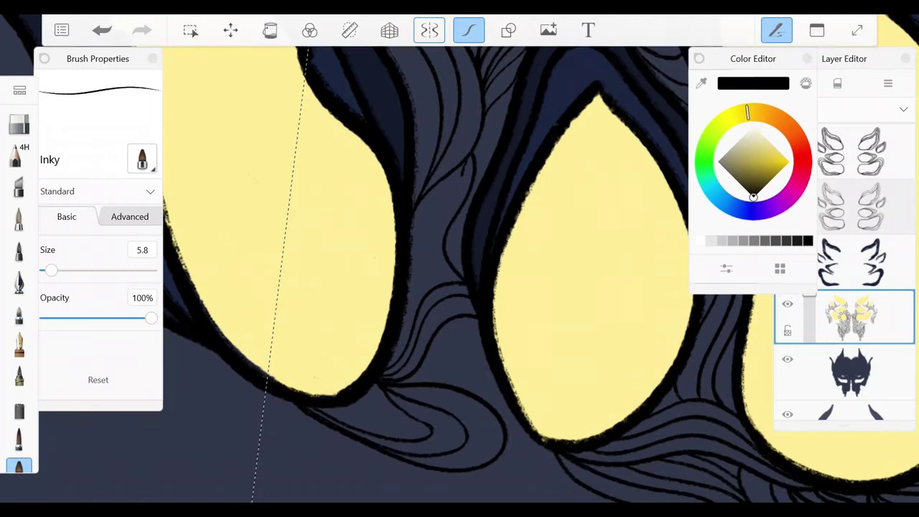
drag(459, 176, 423, 283)
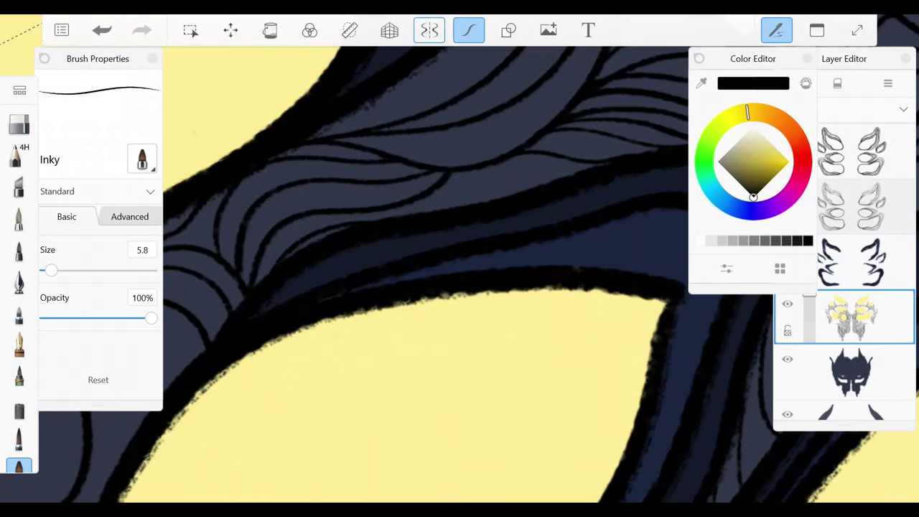
drag(530, 171, 423, 211)
scroll(470, 175, down, 5)
scroll(380, 288, up, 5)
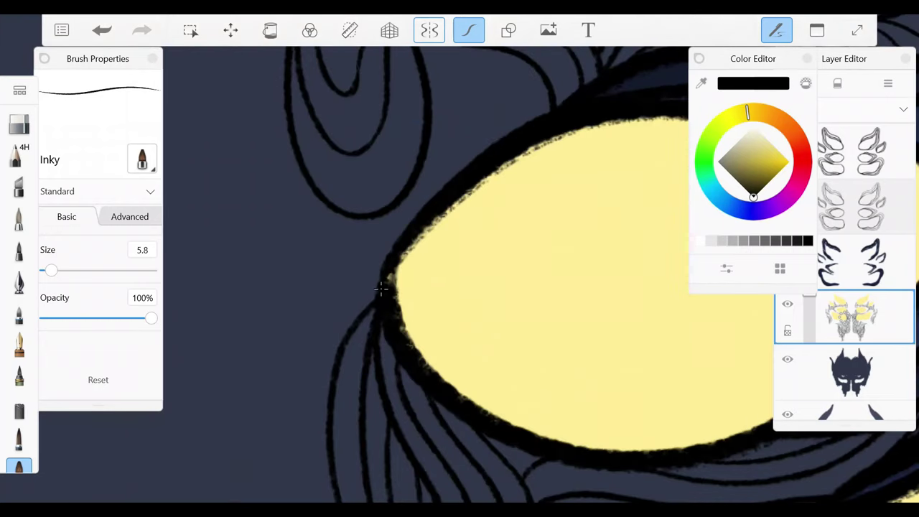
- Draw short wavy strands linking the hanging loops to the middle marking's inner tip and fill the pocket beside them
mouse_move(327, 201)
mouse_down()
mouse_move(337, 337)
mouse_move(352, 216)
mouse_move(388, 237)
mouse_up()
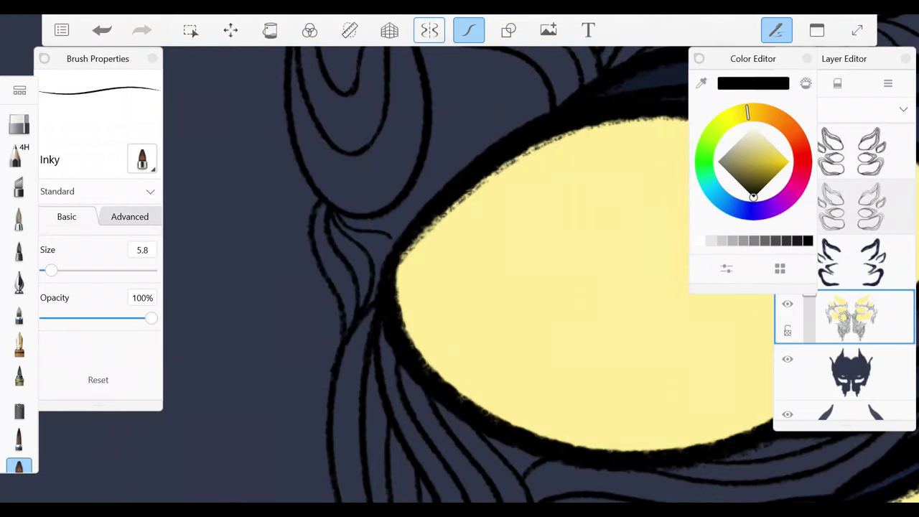
drag(503, 287, 424, 373)
mouse_move(326, 294)
mouse_down()
mouse_move(430, 172)
mouse_move(406, 187)
mouse_up()
drag(388, 226, 287, 330)
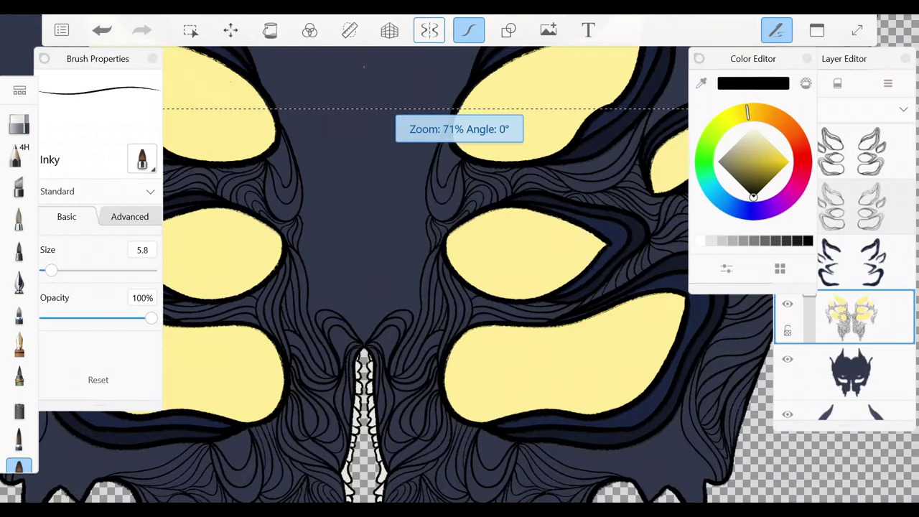
scroll(431, 273, down, 5)
scroll(359, 358, up, 5)
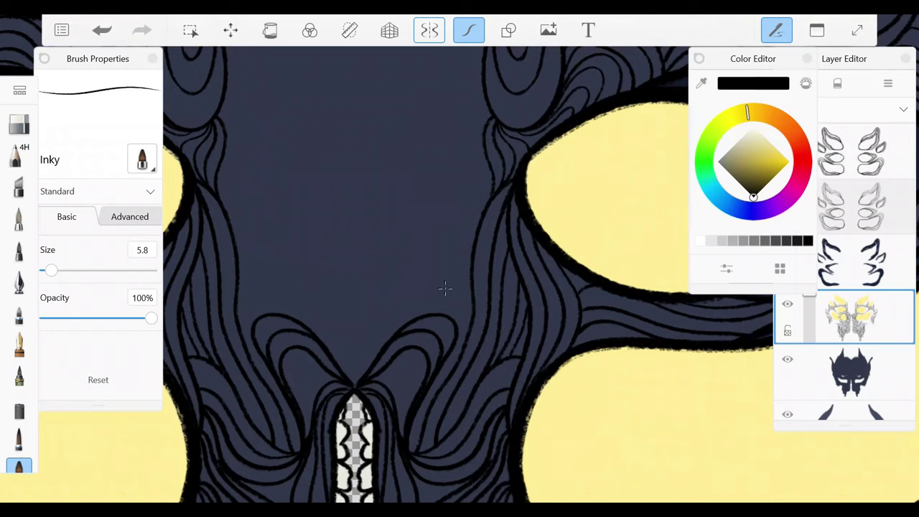
- Draw a rounded tuft of fanned strands above the looping fur on each side of the toothed opening
mouse_move(445, 309)
mouse_down()
mouse_move(492, 195)
mouse_move(437, 311)
mouse_move(435, 226)
mouse_move(420, 298)
mouse_up()
scroll(443, 287, up, 3)
scroll(443, 287, down, 3)
mouse_move(466, 219)
mouse_down()
mouse_move(416, 302)
mouse_move(405, 241)
mouse_move(398, 348)
mouse_move(417, 337)
mouse_up()
scroll(431, 273, up, 3)
scroll(431, 273, down, 3)
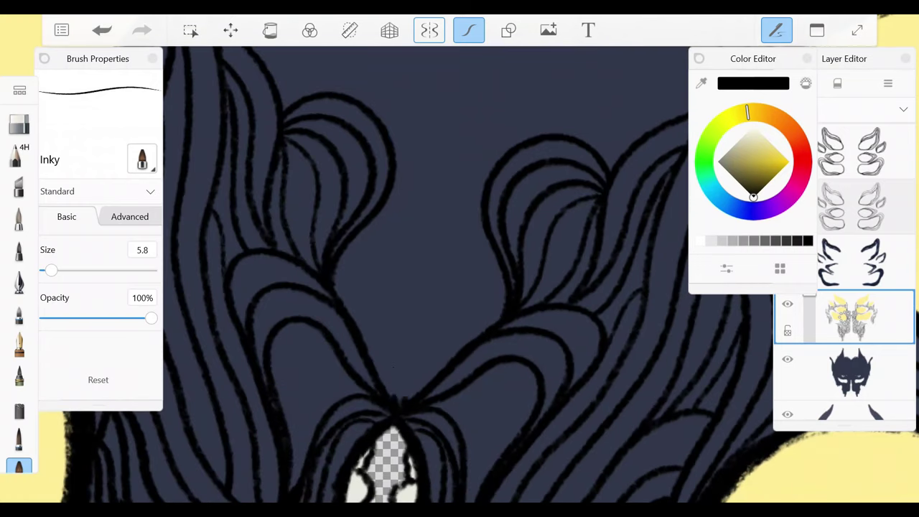
- Fill the centre directly above the toothed opening with small nested loops between the two rounded tufts
drag(402, 396, 470, 320)
drag(409, 377, 485, 290)
mouse_move(430, 308)
mouse_down()
mouse_move(495, 251)
mouse_move(434, 205)
mouse_move(466, 185)
mouse_move(502, 301)
mouse_up()
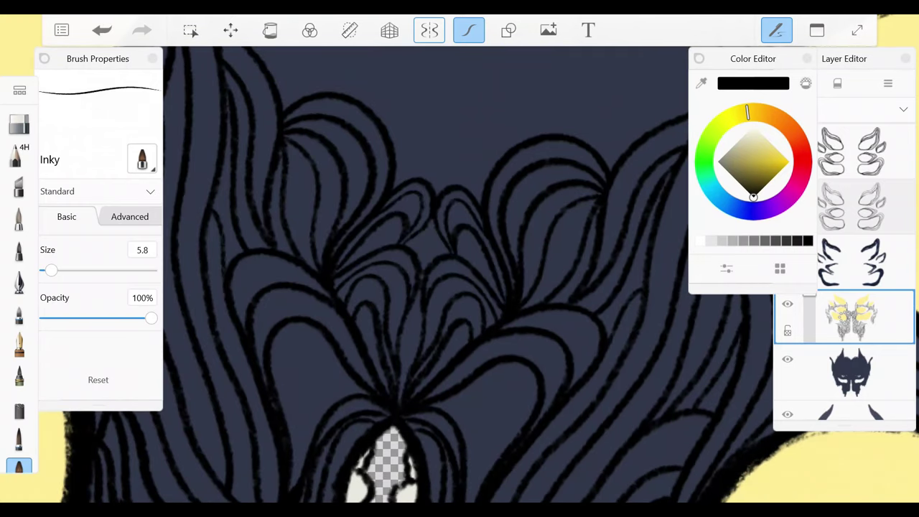
scroll(423, 339, down, 3)
- Outline a peaked tuft above the rounded one and fill it with wavy strands, undoing the last stroke
drag(455, 349, 520, 259)
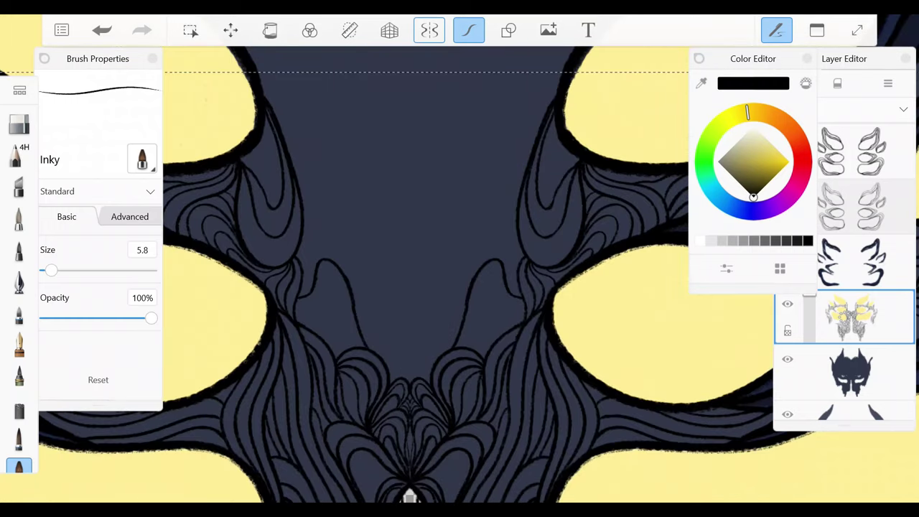
scroll(424, 339, up, 3)
drag(405, 363, 512, 307)
scroll(423, 338, up, 3)
drag(386, 316, 404, 379)
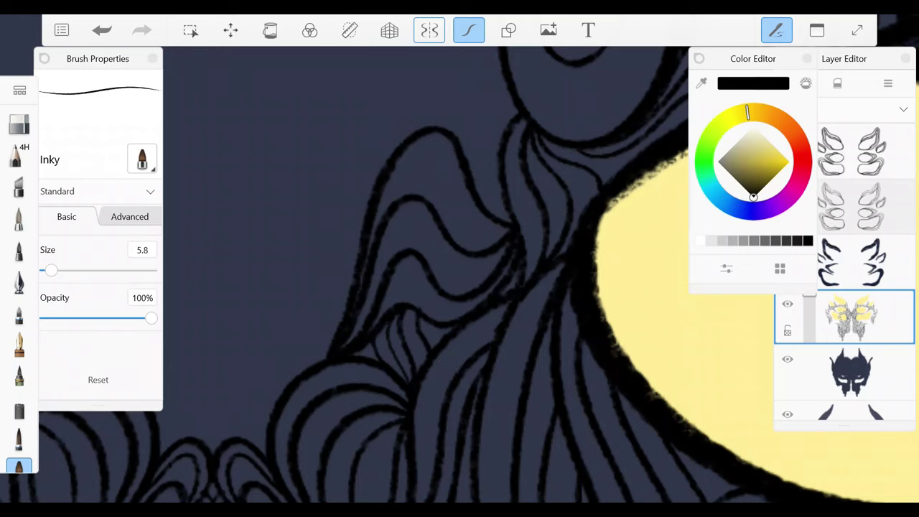
key(ctrl+z)
scroll(423, 338, down, 3)
scroll(423, 338, up, 3)
- Drape long wavy strands from the hanging loops over the peaked tufts down to the centre, undoing a misplaced stroke
drag(445, 298, 420, 372)
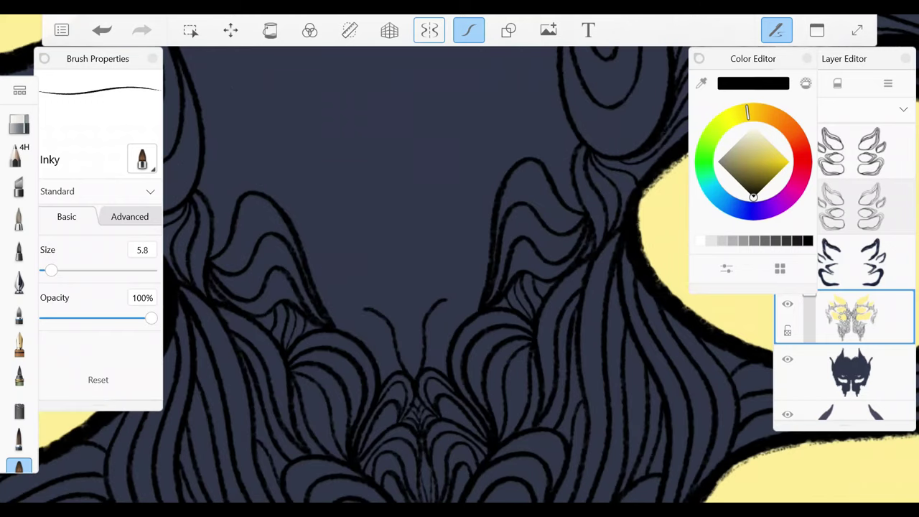
drag(487, 274, 427, 366)
drag(478, 303, 431, 367)
drag(462, 243, 435, 305)
mouse_move(559, 118)
mouse_down()
mouse_move(457, 243)
mouse_move(439, 300)
mouse_up()
drag(507, 162, 468, 249)
key(ctrl+z)
drag(558, 158, 558, 192)
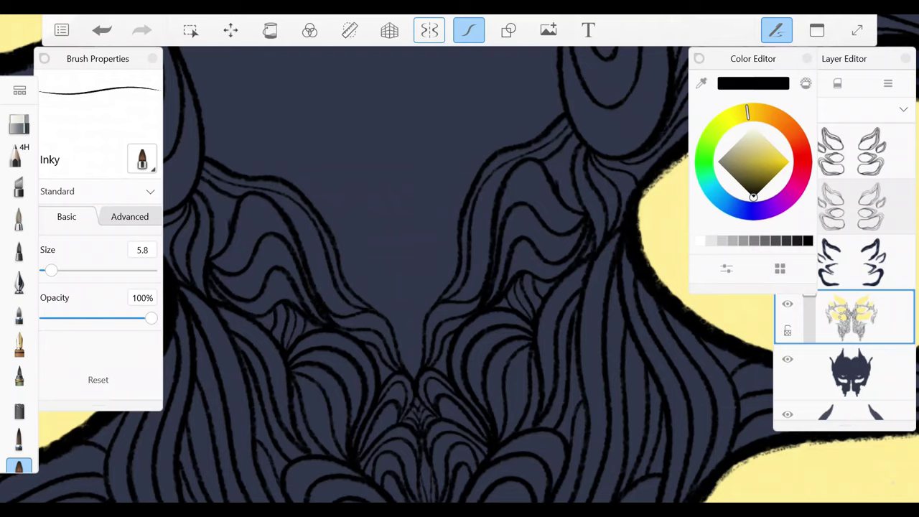
- Add a leaf-shaped bundle of fine strands along the inner edge of the draped fur
drag(450, 300, 505, 173)
scroll(459, 287, down, 2)
scroll(460, 287, up, 2)
mouse_move(459, 315)
mouse_down()
mouse_move(497, 202)
mouse_move(494, 215)
mouse_up()
drag(467, 301, 488, 238)
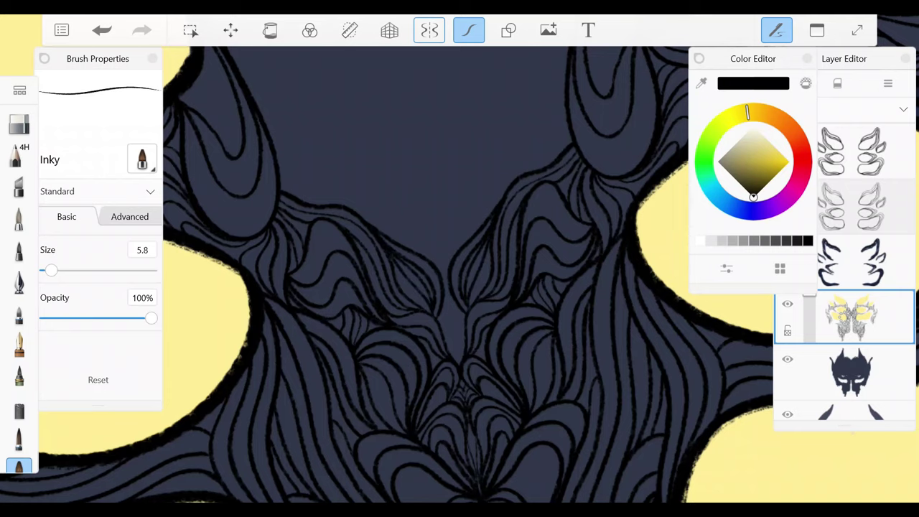
- Fill the narrow central gap between the leaf-shaped bundles with thin vertical strands
scroll(404, 251, up, 2)
drag(439, 351, 460, 273)
drag(453, 381, 449, 273)
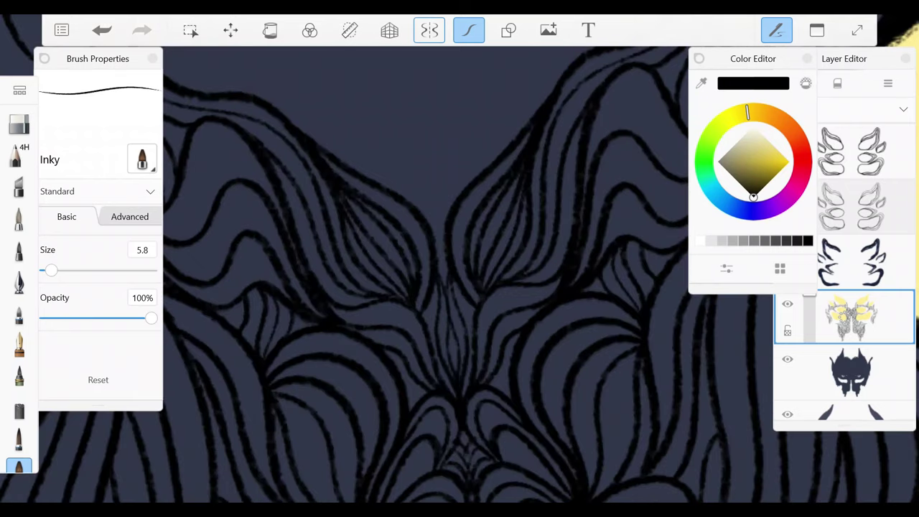
scroll(460, 287, down, 3)
drag(361, 83, 371, 211)
key(ctrl+z)
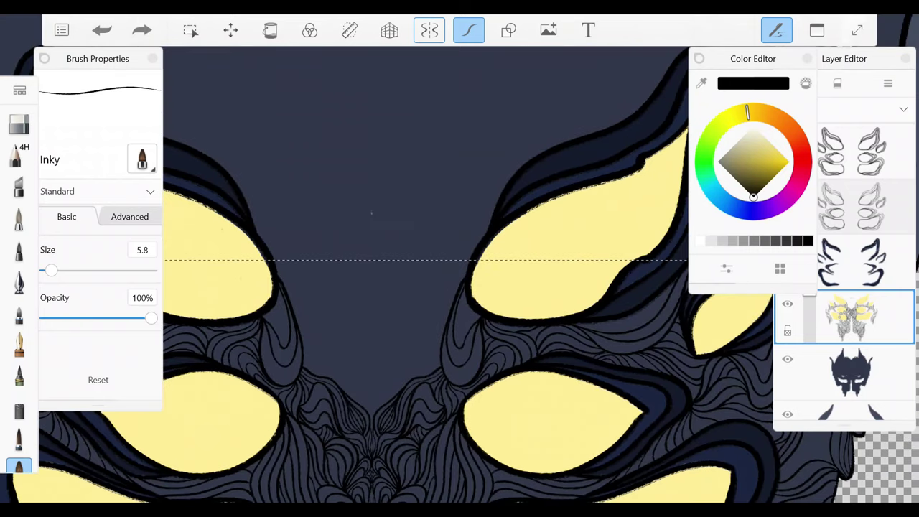
scroll(844, 252, up, 3)
click(844, 151)
click(18, 124)
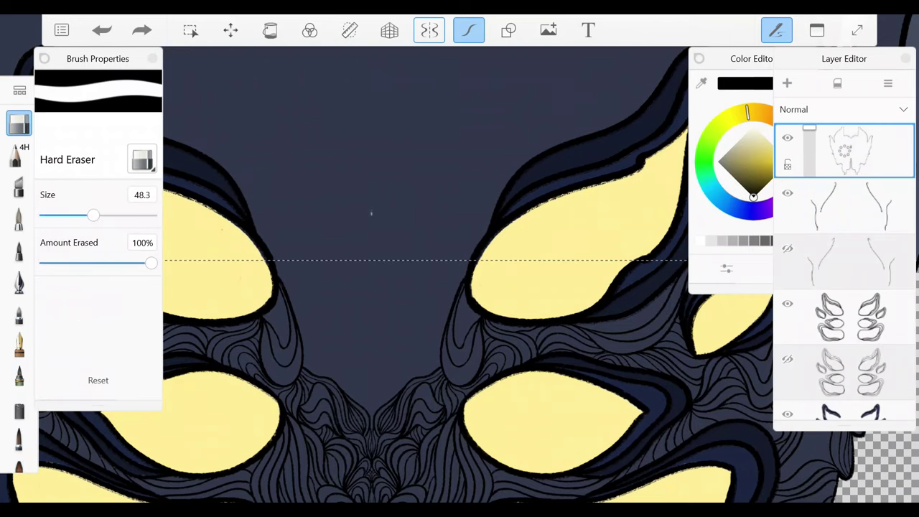
scroll(844, 287, down, 5)
click(844, 206)
click(18, 392)
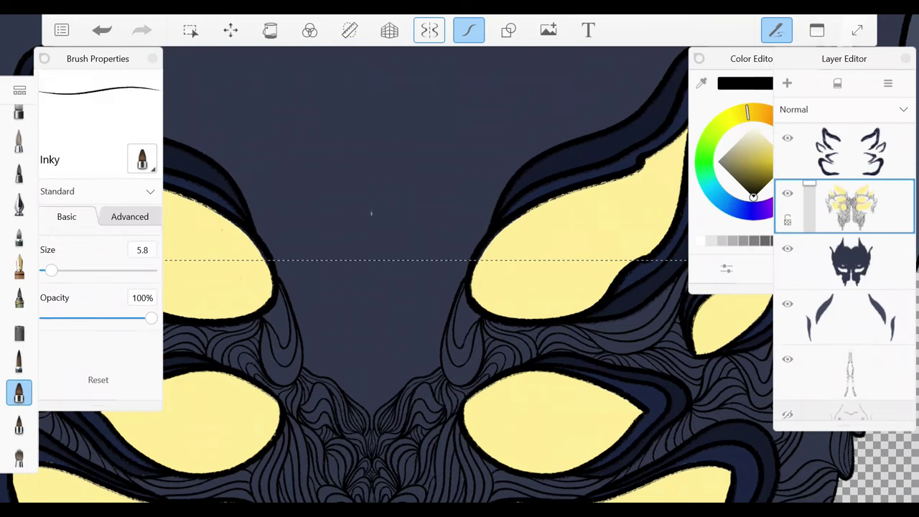
- Outline a rounded brow lobe extending inward from the upper marking, redrawing the first attempt, and add looping strands beneath it
mouse_move(391, 258)
mouse_down()
mouse_move(380, 178)
mouse_move(502, 188)
mouse_move(456, 233)
mouse_up()
scroll(371, 216, up, 2)
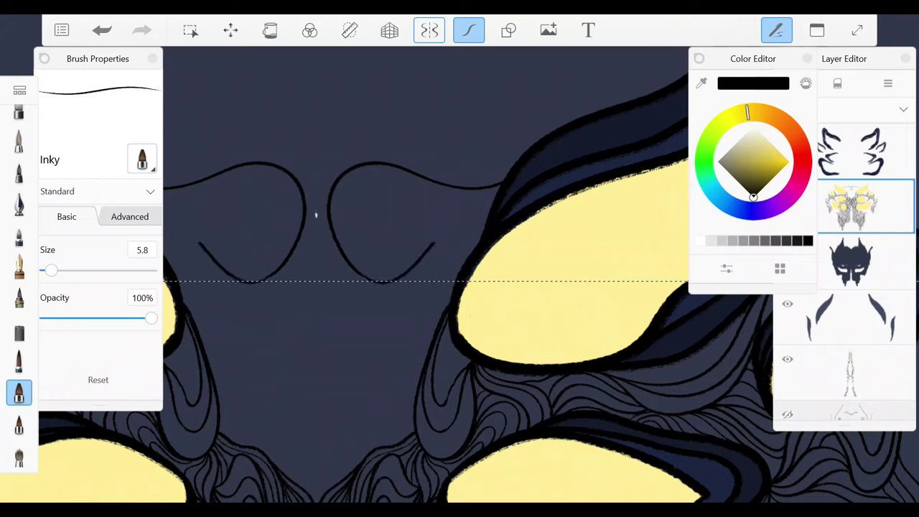
key(ctrl+z)
mouse_move(414, 296)
mouse_down()
mouse_move(513, 127)
mouse_move(425, 306)
mouse_up()
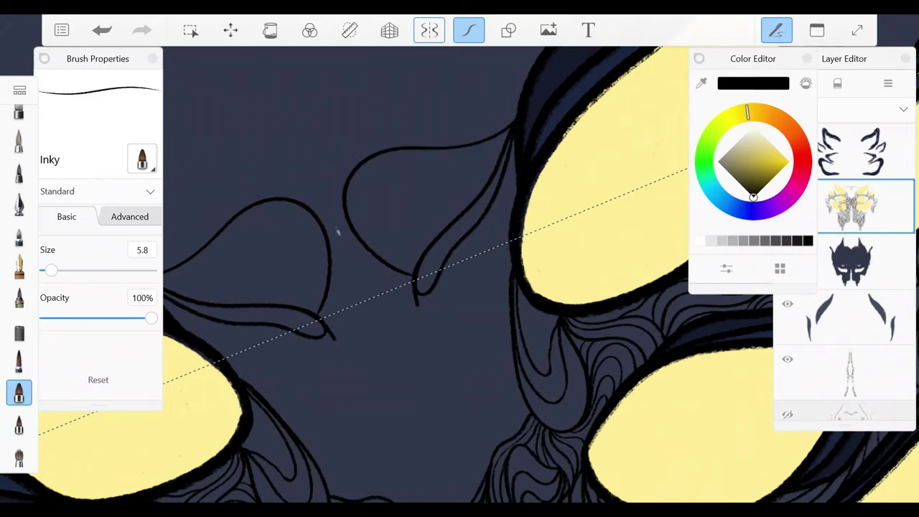
drag(514, 145, 428, 316)
drag(514, 173, 432, 331)
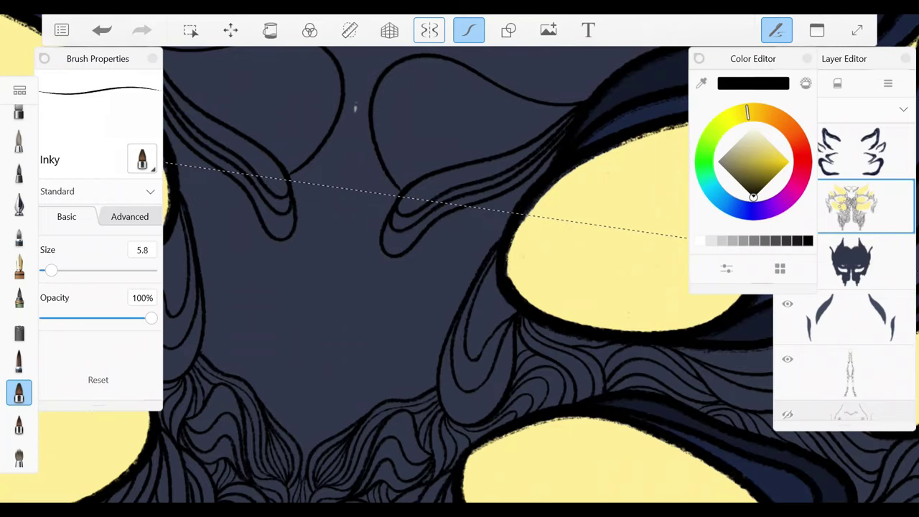
- Draw long curved strands from the upper marking's inner edge around the outside of the hanging loops
drag(469, 282, 420, 386)
mouse_move(503, 232)
mouse_down()
mouse_move(410, 387)
mouse_move(408, 371)
mouse_up()
drag(477, 249, 393, 389)
drag(506, 222, 475, 250)
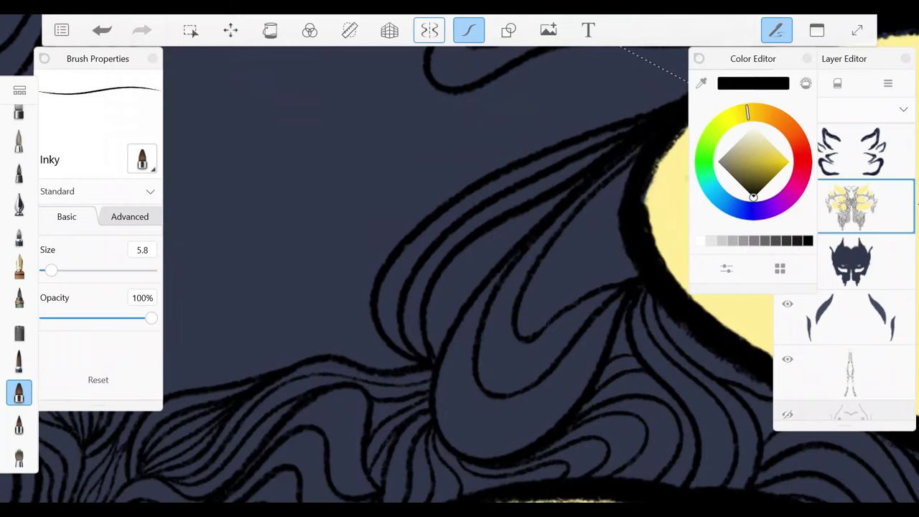
- Add small nested hanging loops and filler strands between the brow strands and the long curved strands
mouse_move(430, 200)
mouse_down()
mouse_move(406, 281)
mouse_move(411, 308)
mouse_up()
drag(399, 261, 434, 334)
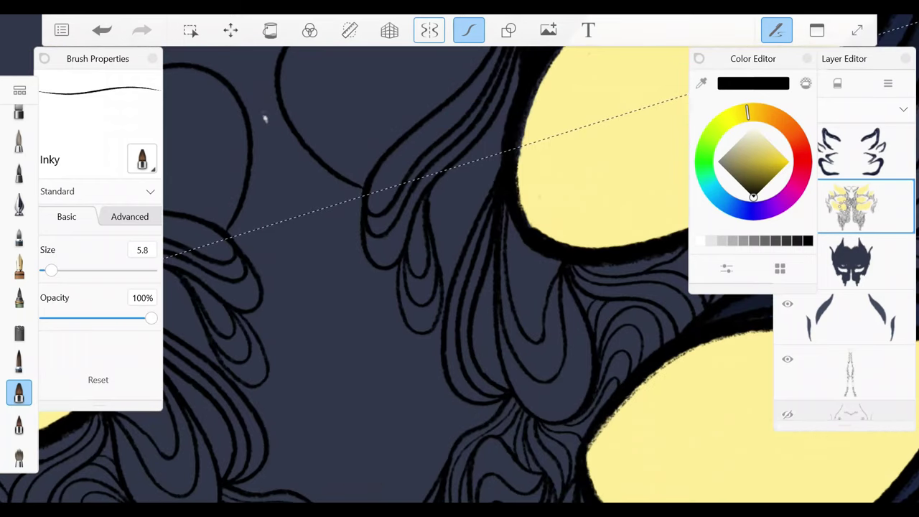
drag(462, 225, 445, 289)
drag(502, 108, 435, 242)
- Draw wavy strands flowing down from the brow loops to the draped fur below
mouse_move(435, 188)
mouse_down()
mouse_move(418, 301)
mouse_move(444, 422)
mouse_up()
mouse_move(443, 189)
mouse_down()
mouse_move(431, 260)
mouse_move(455, 418)
mouse_up()
mouse_move(448, 266)
mouse_down()
mouse_move(471, 400)
mouse_move(469, 312)
mouse_up()
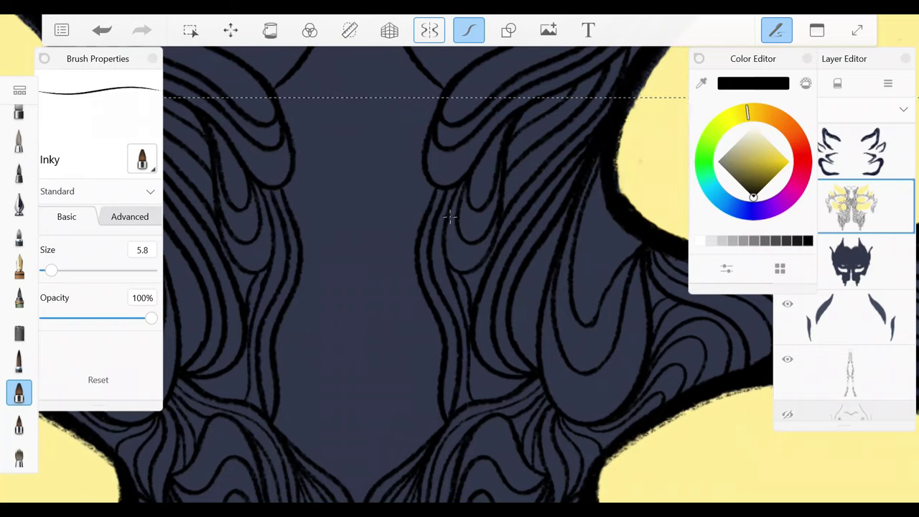
- Draw long strands curving from beneath the brow loops to meet along the symmetry axis above the central fur
scroll(460, 273, down, 3)
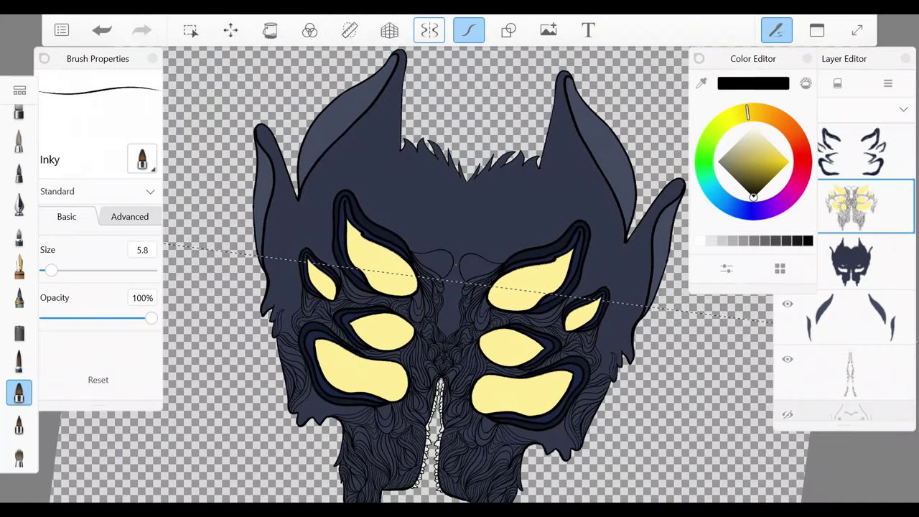
scroll(373, 287, up, 3)
drag(325, 169, 381, 294)
drag(471, 182, 394, 293)
drag(362, 290, 396, 463)
drag(356, 273, 364, 449)
drag(424, 278, 389, 453)
drag(423, 192, 463, 278)
drag(401, 370, 406, 443)
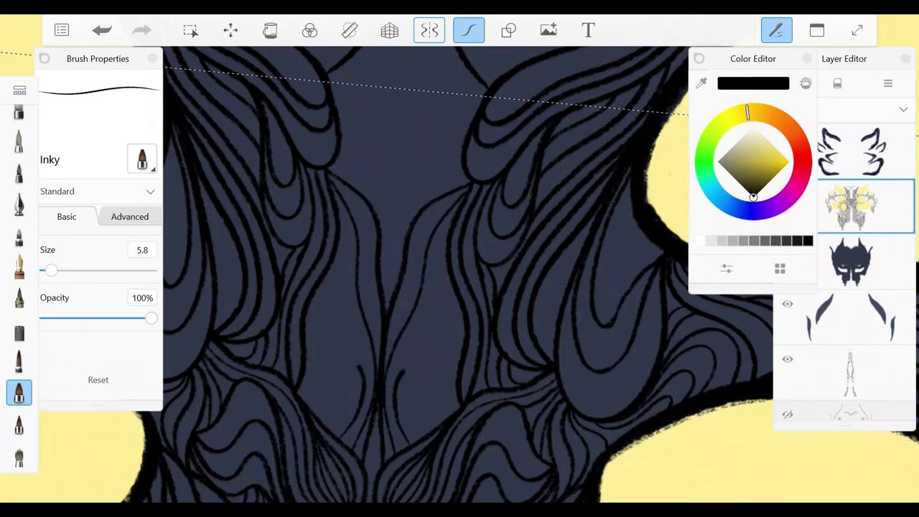
- Fill the panels beside the symmetry axis with wavy strands that branch down to the draped fur
drag(430, 260, 413, 371)
drag(420, 413, 413, 436)
drag(449, 286, 413, 412)
drag(460, 346, 434, 425)
drag(461, 323, 459, 346)
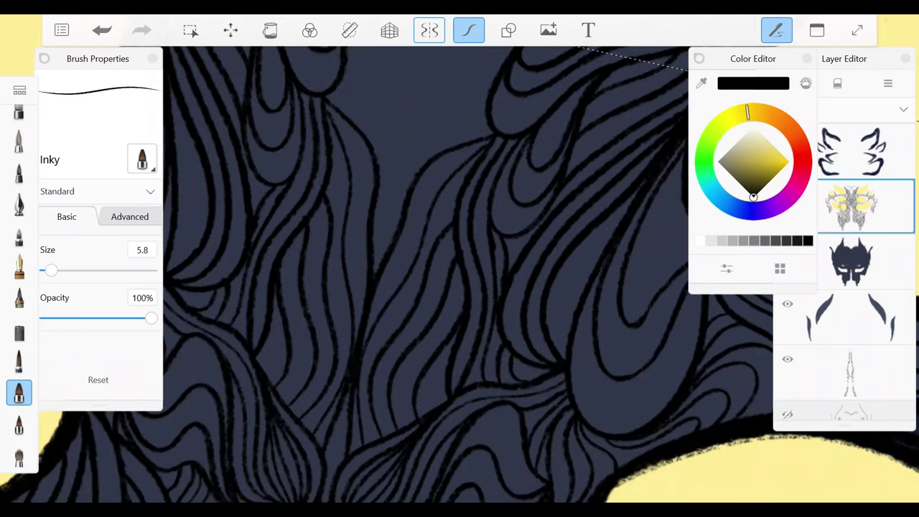
- Draw wavy strands from the lower tips of the brow lobes down into the fur at the centre
scroll(459, 273, down, 2)
mouse_move(400, 216)
mouse_down()
mouse_move(374, 271)
mouse_move(395, 323)
mouse_move(391, 402)
mouse_up()
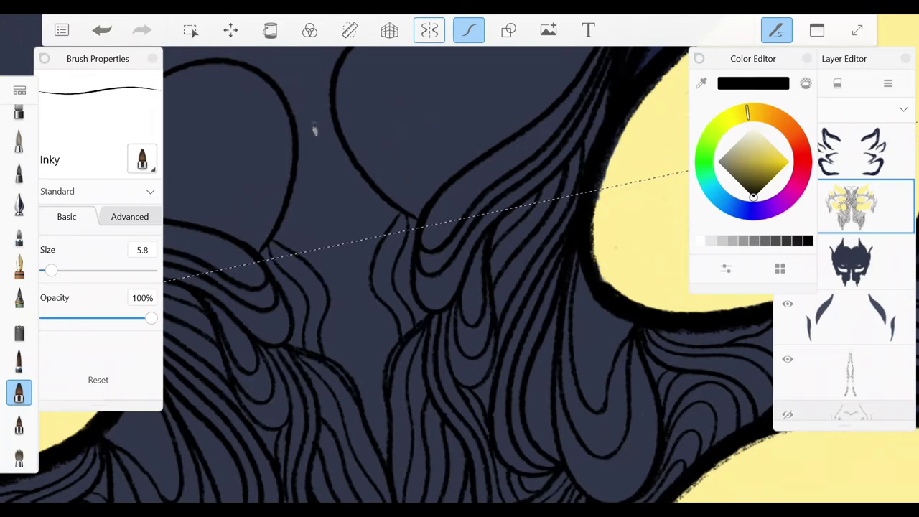
drag(376, 311, 388, 391)
drag(370, 380, 384, 427)
drag(329, 303, 379, 380)
drag(384, 323, 395, 368)
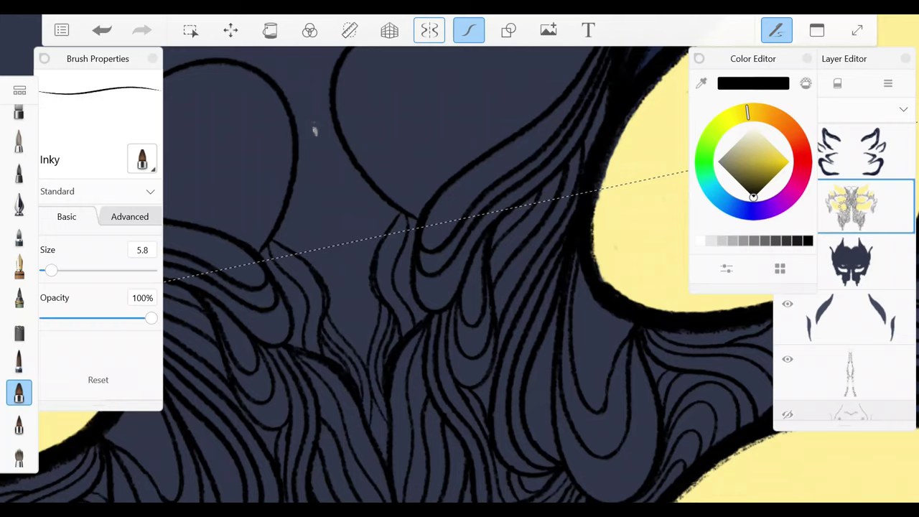
- Draw a narrow pair of mirrored curved strands between the two brow lobes
mouse_move(313, 131)
mouse_down()
mouse_move(255, 225)
mouse_move(443, 180)
mouse_up()
scroll(443, 180, up, 3)
drag(430, 125, 439, 215)
scroll(393, 237, up, 2)
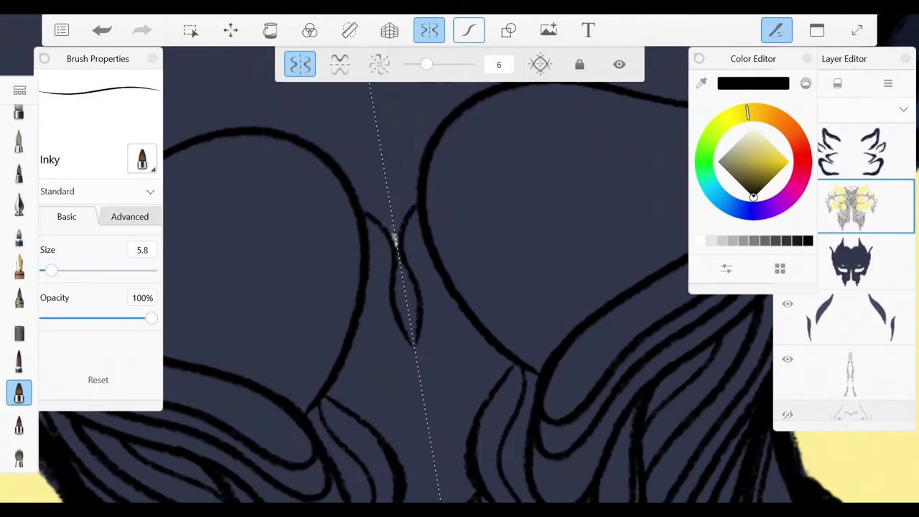
- Fill the remaining space between and below the brow lobes with fanned strands along the symmetry axis
mouse_move(344, 159)
mouse_down()
mouse_move(393, 219)
mouse_move(346, 365)
mouse_up()
drag(412, 343, 352, 377)
drag(391, 294, 337, 391)
mouse_move(380, 316)
mouse_down()
mouse_move(338, 380)
mouse_move(341, 373)
mouse_up()
drag(431, 216, 406, 356)
mouse_move(442, 181)
mouse_down()
mouse_move(415, 276)
mouse_move(490, 282)
mouse_up()
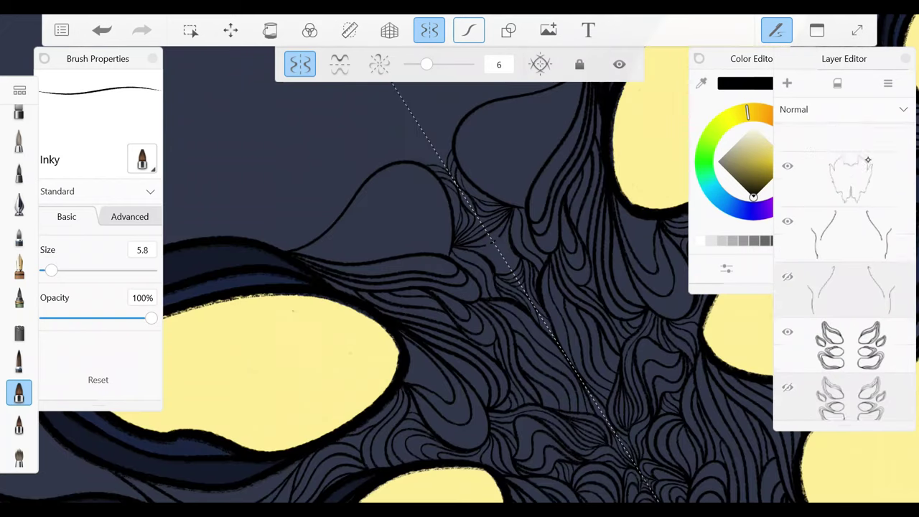
scroll(844, 273, down, 1)
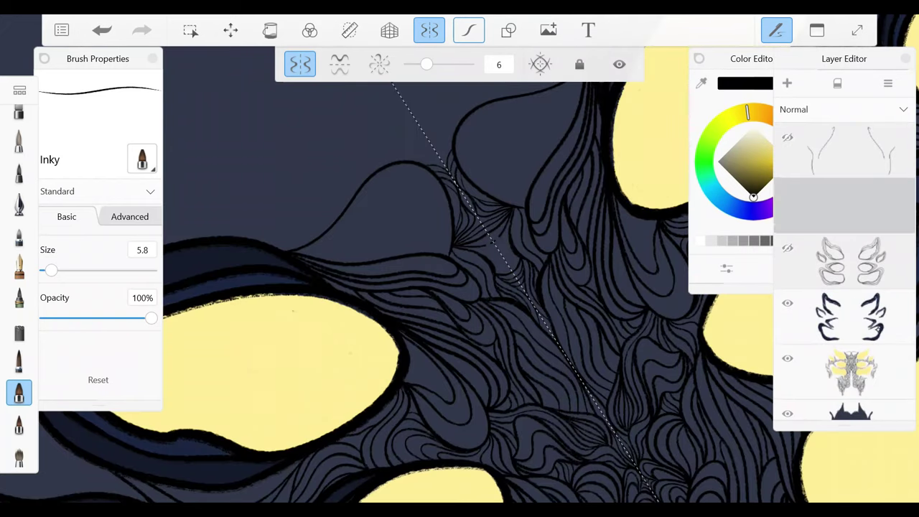
- Finish the strands at the symmetry axis and fill the brow lobes with curved strands fanning from their outer tips
key(e)
key(e)
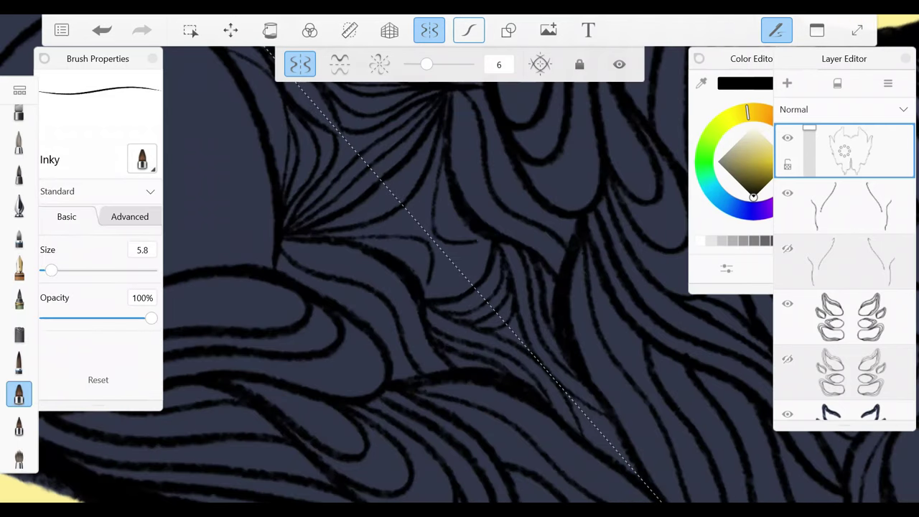
mouse_move(448, 124)
mouse_down()
mouse_move(485, 294)
mouse_move(402, 366)
mouse_up()
scroll(459, 258, down, 3)
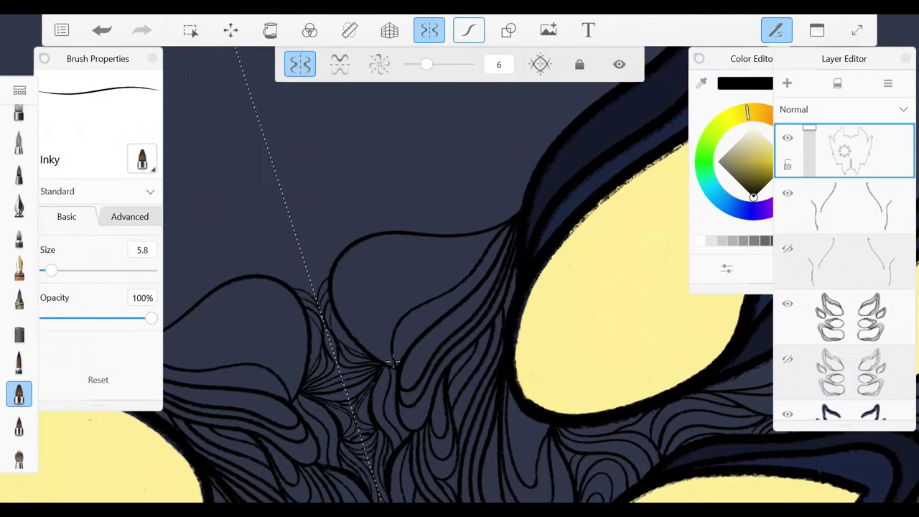
drag(503, 230, 430, 344)
scroll(459, 258, down, 2)
- Draw nested looped strands above the upper yellow marking and wrap thin curved strands around its pointed tip
drag(491, 220, 442, 330)
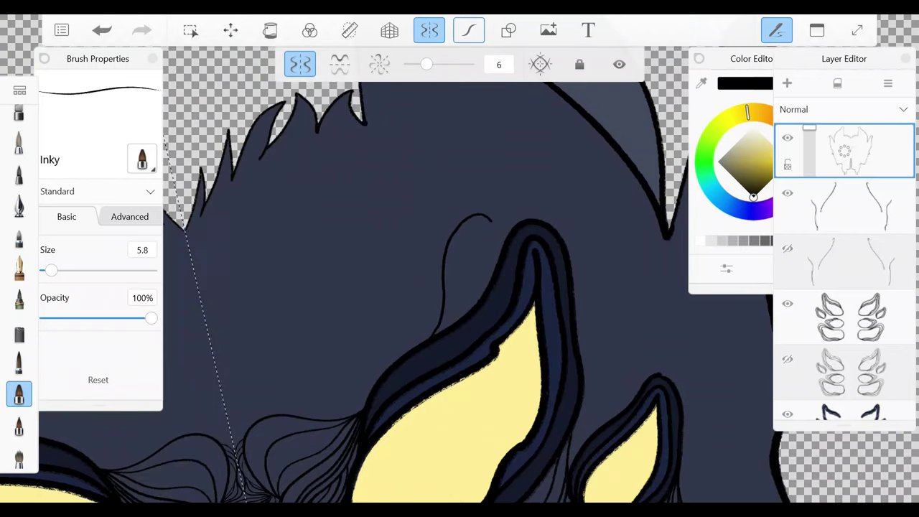
drag(488, 215, 424, 337)
drag(459, 259, 337, 272)
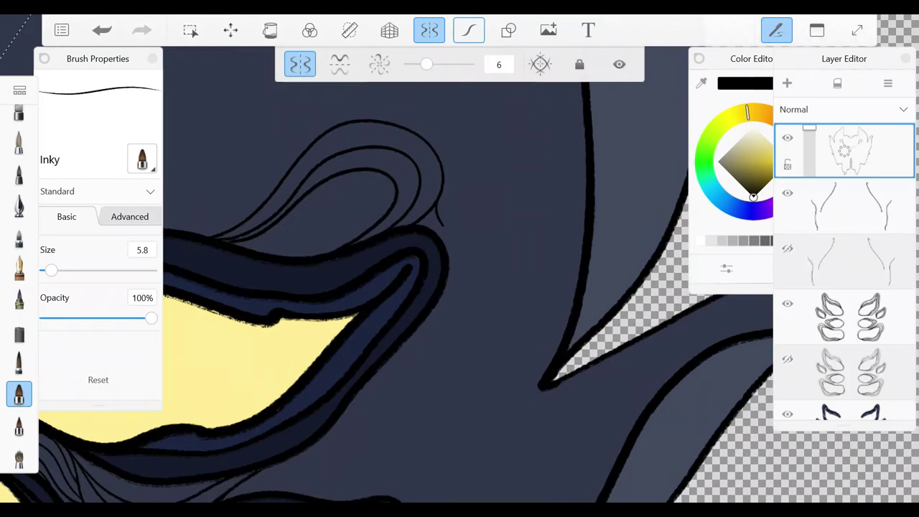
drag(440, 204, 441, 301)
drag(459, 258, 430, 287)
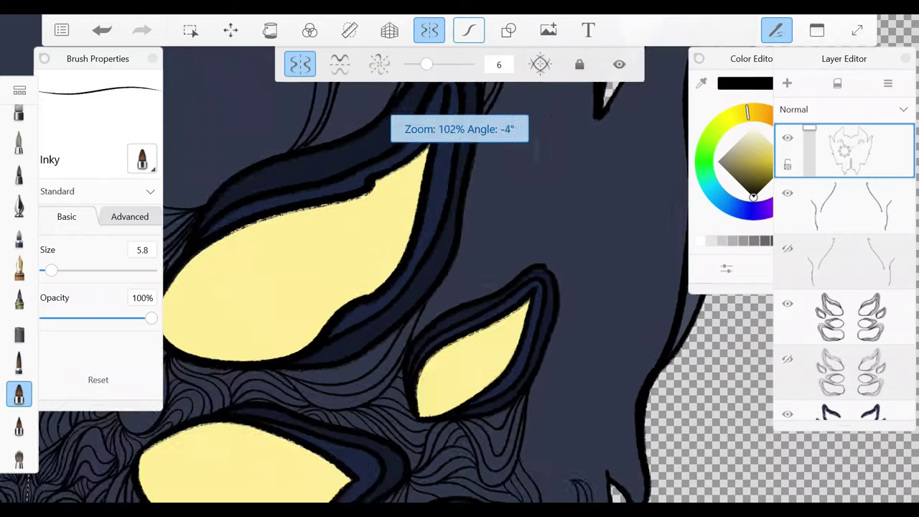
- Draw long wavy strands between the upper and small outer markings, running up to the notch between the two ears
drag(447, 212, 433, 307)
drag(459, 128, 483, 310)
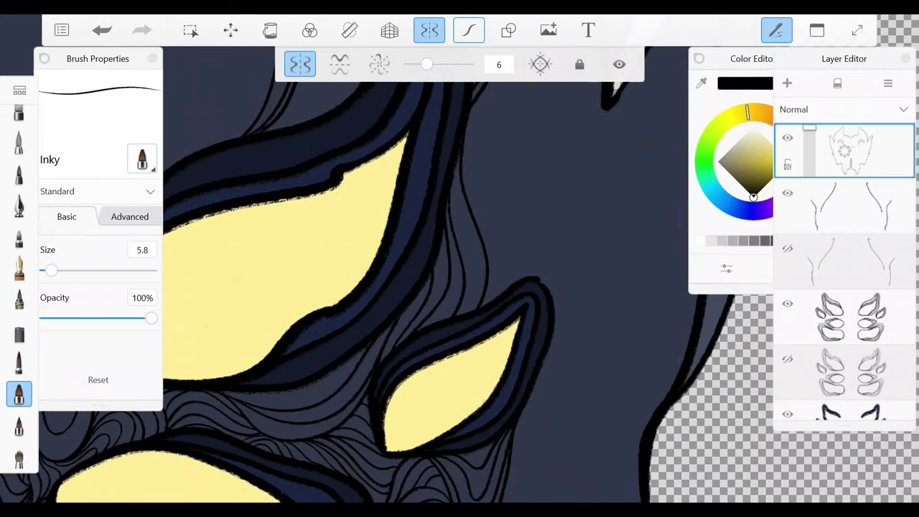
drag(505, 276, 603, 107)
drag(459, 258, 459, 345)
drag(445, 183, 380, 350)
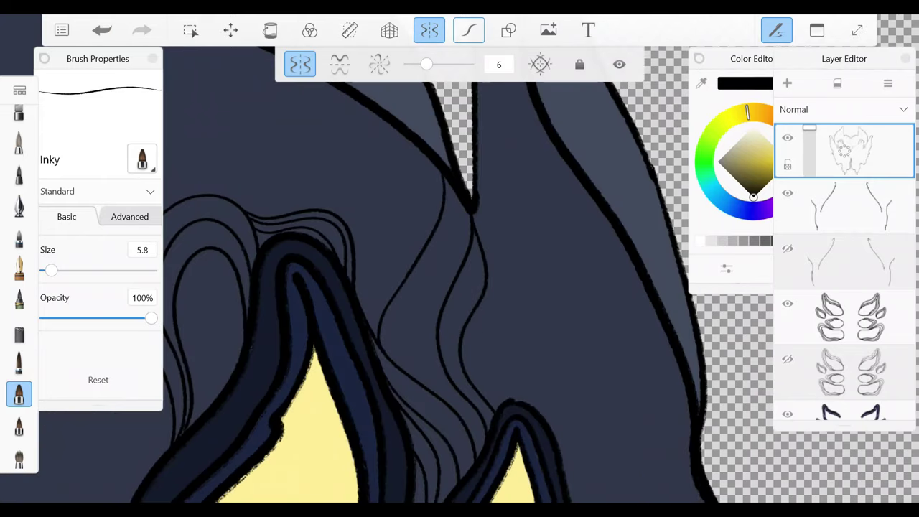
drag(460, 259, 459, 345)
- Draw curved strands from the notch up along the dark inner side of the small outer ear
mouse_move(374, 207)
mouse_down()
mouse_move(376, 366)
mouse_move(366, 383)
mouse_up()
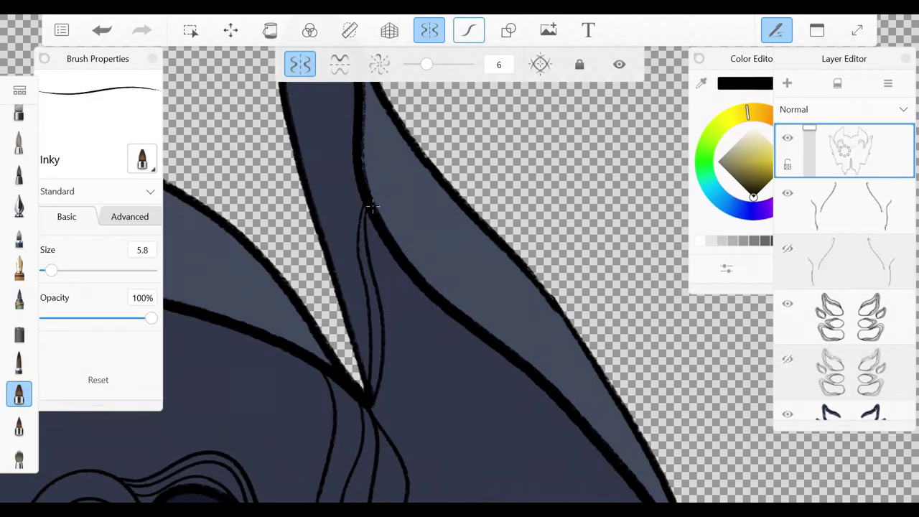
drag(355, 188, 351, 359)
drag(460, 258, 459, 344)
- Draw flowing strands down from the tip of the small outer ear and undo the last stroke
mouse_move(420, 174)
mouse_down()
mouse_move(343, 320)
mouse_move(366, 253)
mouse_up()
drag(404, 156, 325, 335)
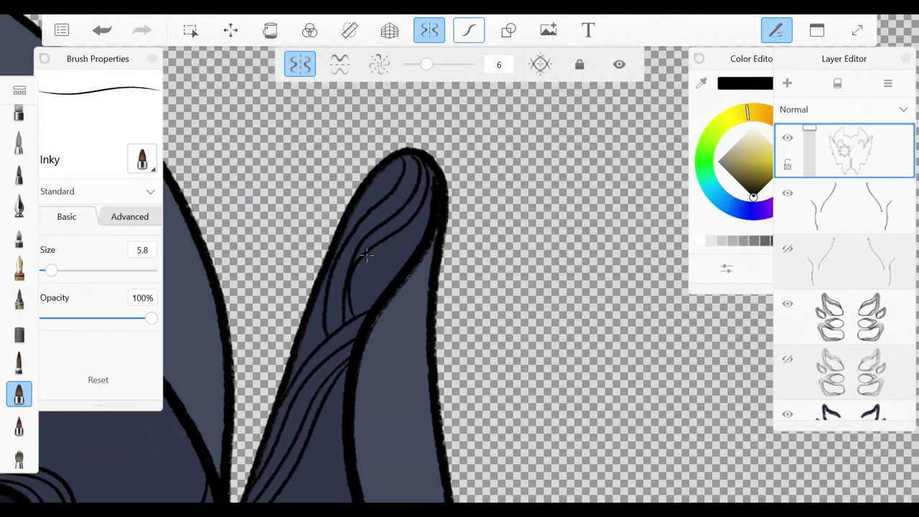
drag(398, 159, 342, 297)
drag(429, 213, 366, 305)
scroll(460, 258, up, 3)
key(ctrl+z)
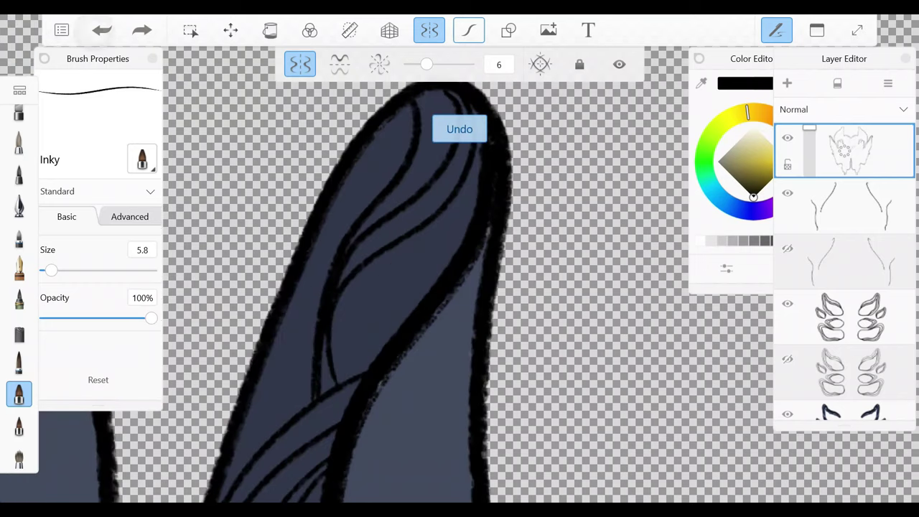
- Fill the small outer ear's upper part with branching strands, nested arches and curves along both edges
drag(337, 373, 474, 205)
drag(288, 307, 233, 458)
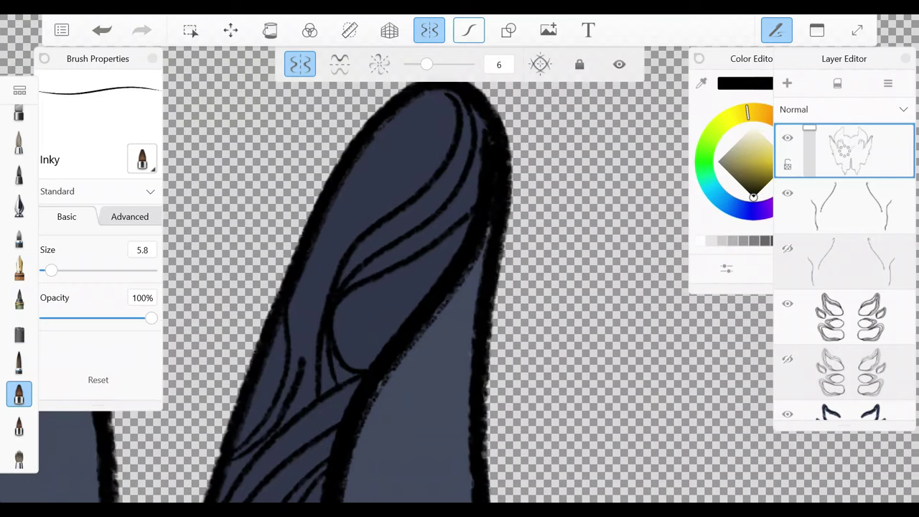
drag(298, 359, 331, 210)
drag(331, 274, 451, 124)
drag(438, 160, 350, 245)
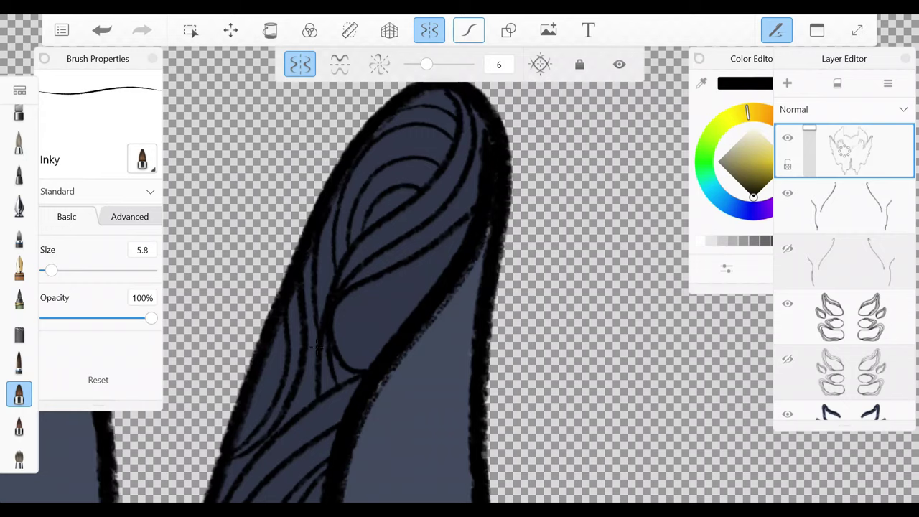
drag(350, 359, 452, 257)
- Draw nested U-shaped loops hanging below the notch between the ears, joined to strands from the small outer ear
scroll(362, 271, down, 3)
scroll(363, 271, up, 3)
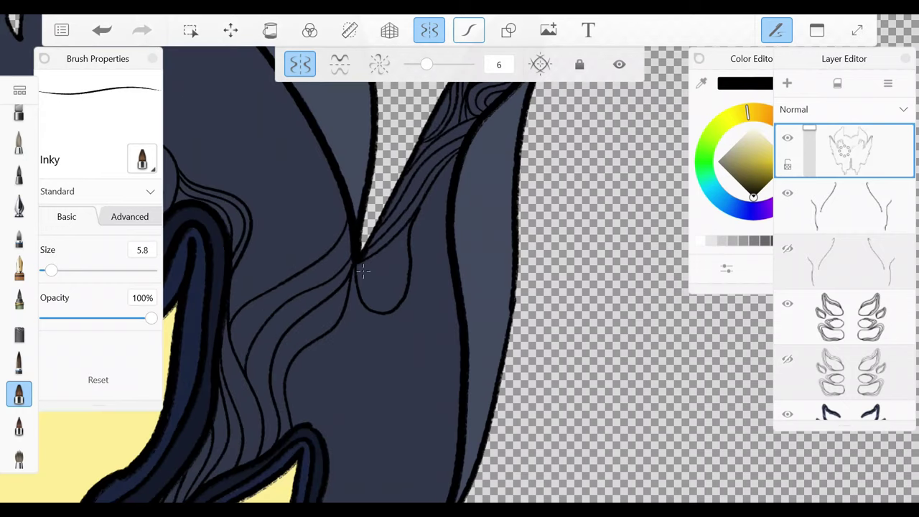
drag(363, 271, 413, 248)
drag(351, 309, 452, 155)
scroll(362, 270, up, 3)
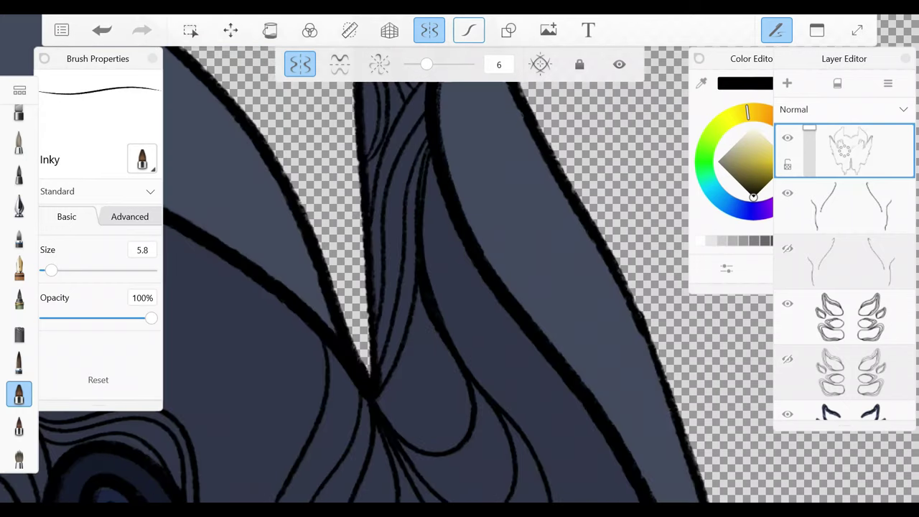
scroll(379, 314, down, 3)
scroll(379, 314, up, 3)
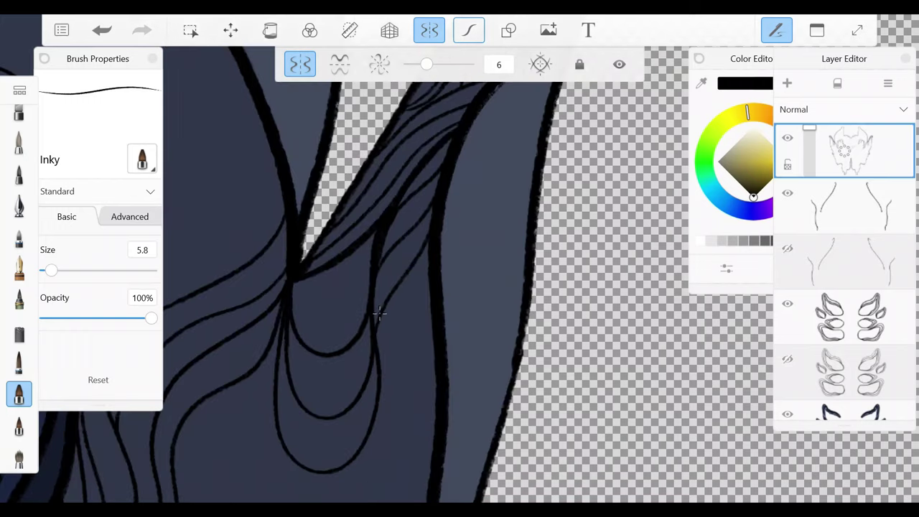
- Branch strands from the hanging loops to the outer ear's edge and continue the fur down the cheek to its jagged tips
scroll(379, 313, down, 5)
drag(434, 387, 373, 264)
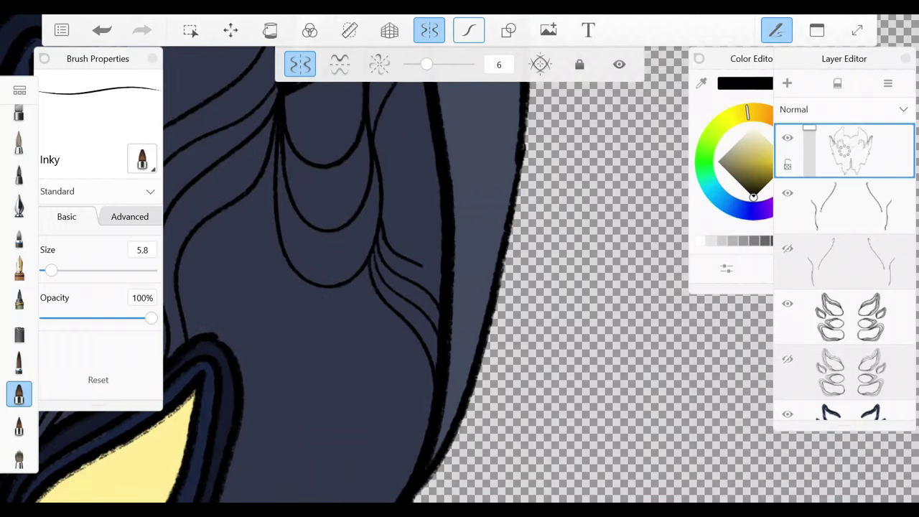
scroll(460, 272, down, 3)
scroll(460, 272, up, 3)
drag(366, 322, 347, 196)
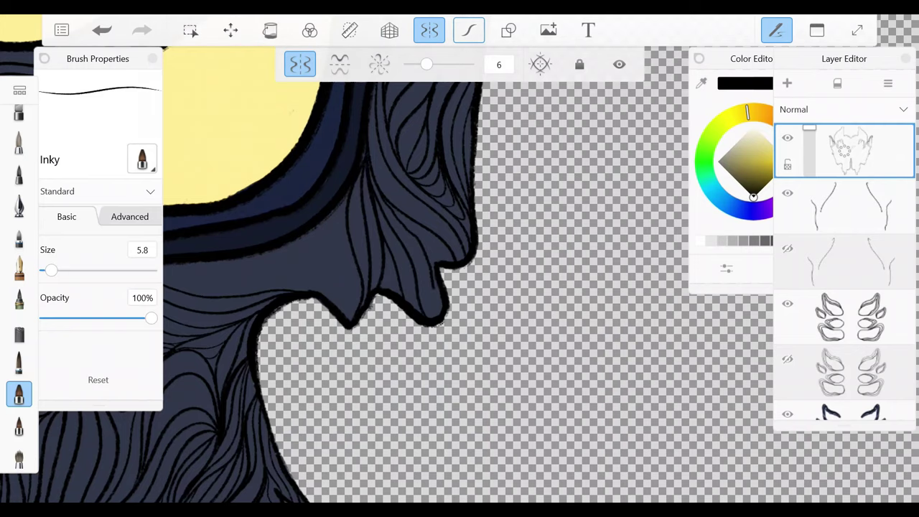
- Fill the gap between the lowest yellow marking and the jagged cheek edge with curved strands
scroll(460, 273, down, 3)
scroll(460, 273, up, 3)
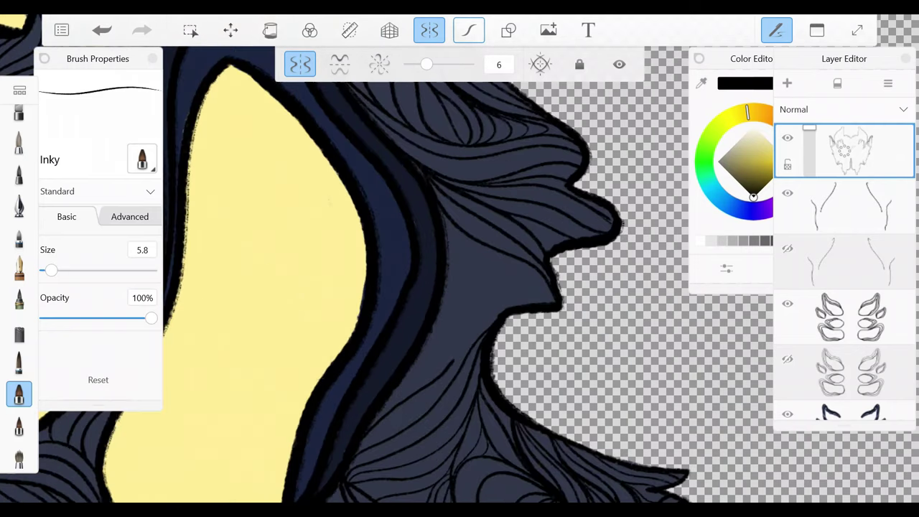
drag(459, 359, 445, 212)
drag(488, 330, 449, 223)
scroll(423, 378, down, 3)
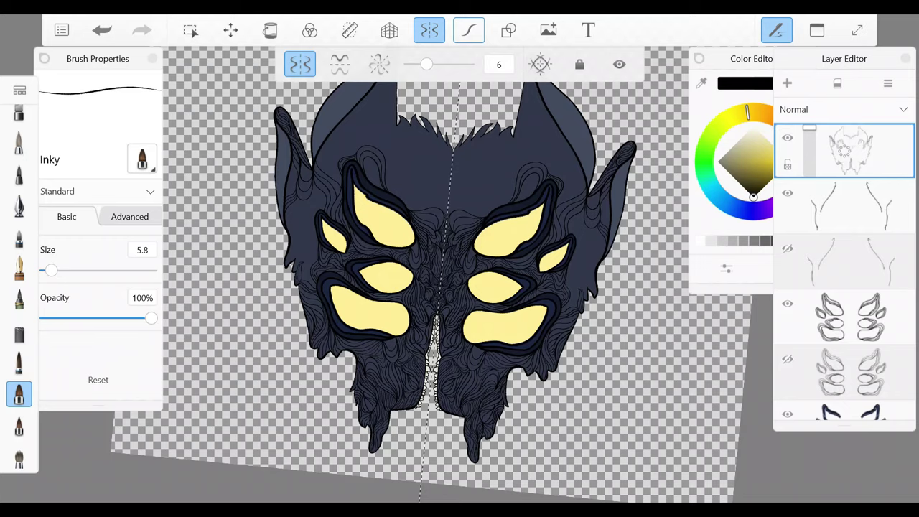
- Draw a teardrop loop and wavy strands flowing down from the forehead tufts beside the symmetry axis
scroll(445, 136, up, 10)
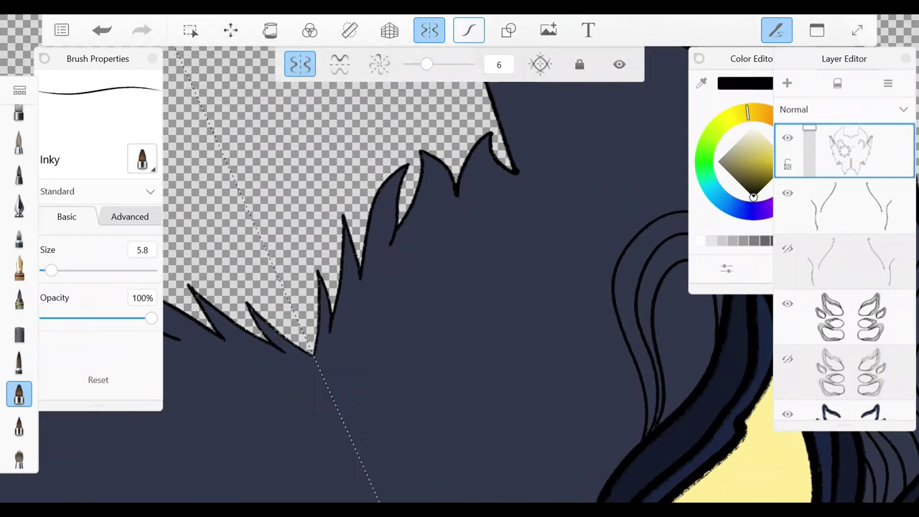
mouse_move(347, 296)
mouse_down()
mouse_move(396, 366)
mouse_move(350, 291)
mouse_up()
scroll(350, 287, up, 4)
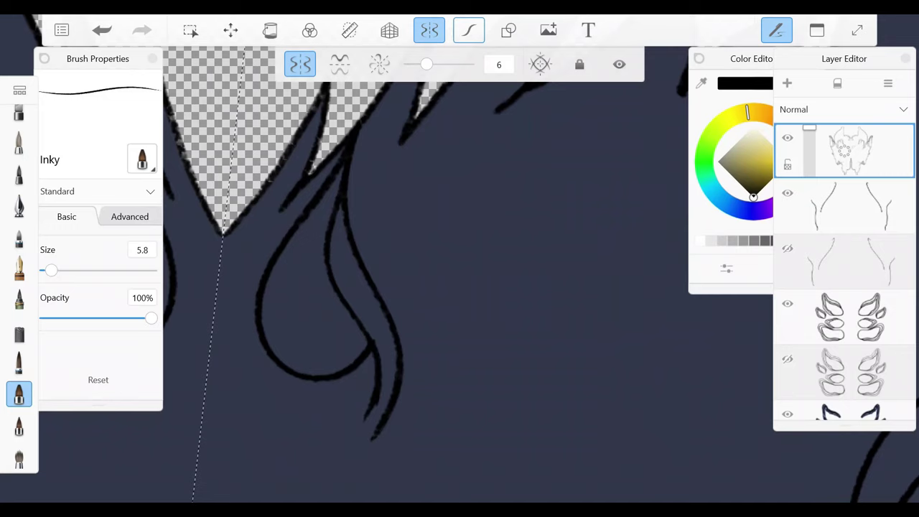
drag(430, 287, 453, 251)
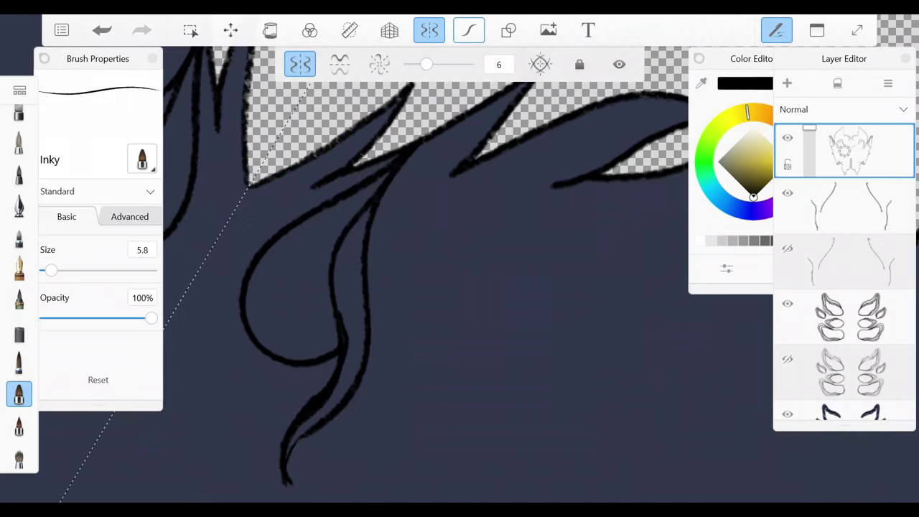
mouse_move(430, 287)
mouse_down()
mouse_move(402, 309)
mouse_move(466, 316)
mouse_up()
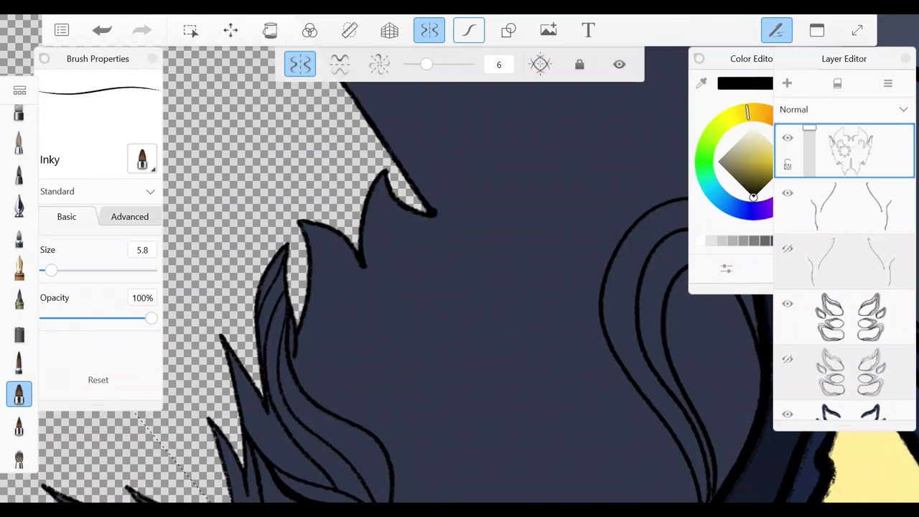
- Undo the last stroke and draw nested looped strands from the large ear's inner base down to the forehead tufts
scroll(459, 288, down, 3)
key(ctrl+z)
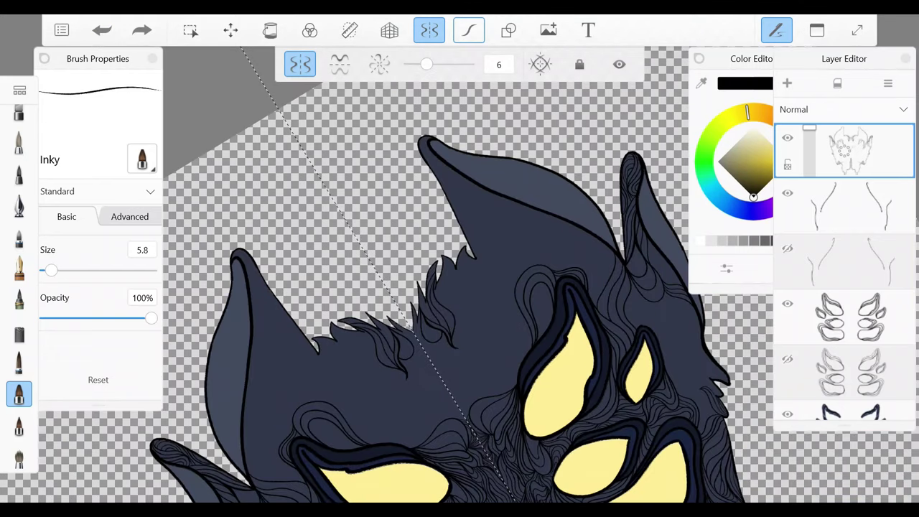
scroll(430, 251, up, 5)
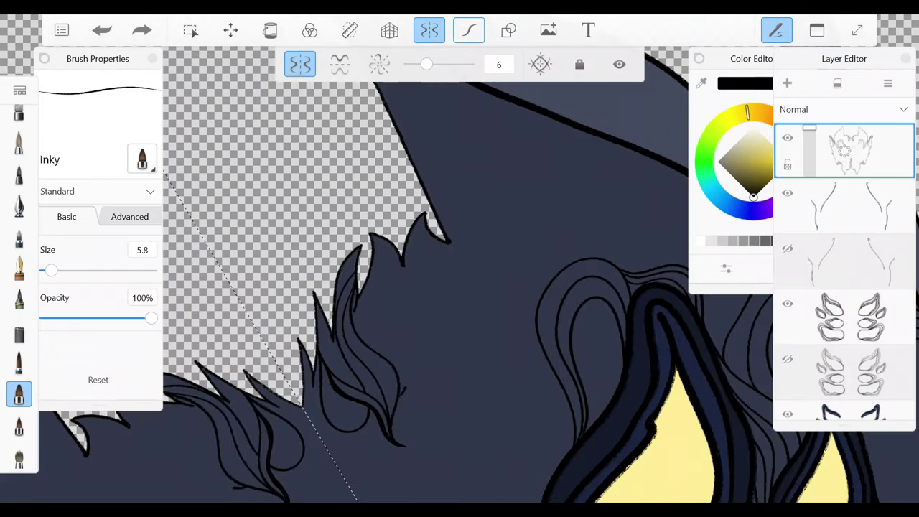
mouse_move(445, 215)
mouse_down()
mouse_move(497, 259)
mouse_move(407, 390)
mouse_up()
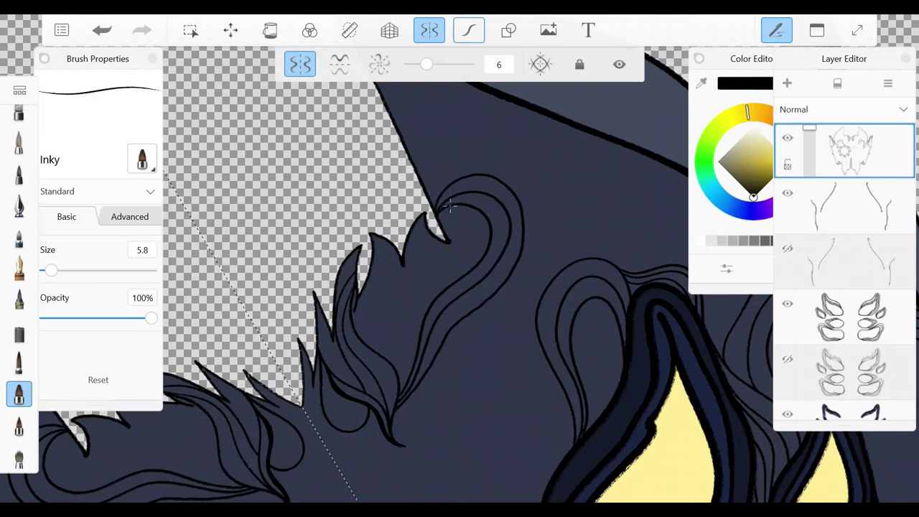
- Add thin strands inside the narrow forehead tuft and the fur directly below it
scroll(304, 268, up, 3)
drag(257, 297, 246, 364)
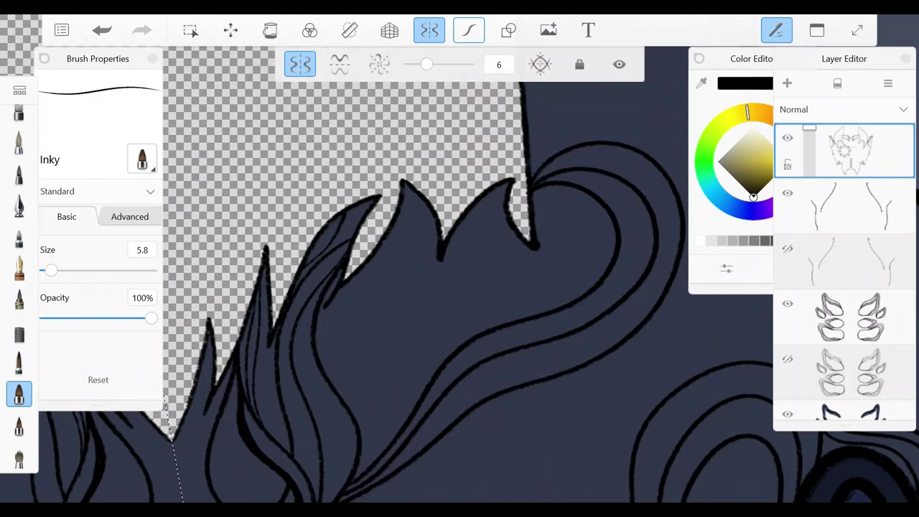
drag(287, 447, 262, 280)
- Fill the next forehead tuft toward the large ear with long converging strands and link it to the nested loops
drag(402, 179, 477, 167)
mouse_move(431, 346)
mouse_down()
mouse_move(481, 177)
mouse_move(445, 372)
mouse_up()
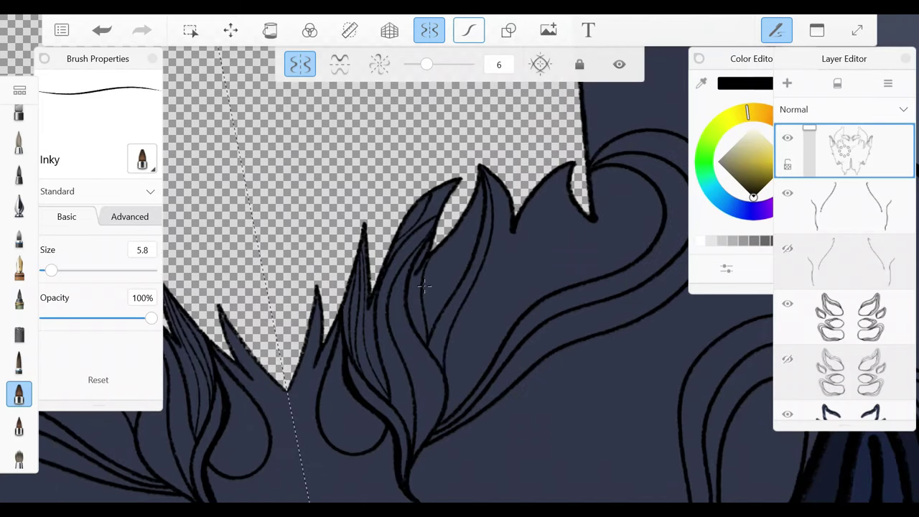
drag(493, 174, 445, 420)
drag(402, 301, 420, 272)
mouse_move(488, 191)
mouse_down()
mouse_move(449, 293)
mouse_move(475, 347)
mouse_up()
drag(467, 237, 521, 350)
drag(402, 287, 401, 413)
drag(459, 287, 402, 330)
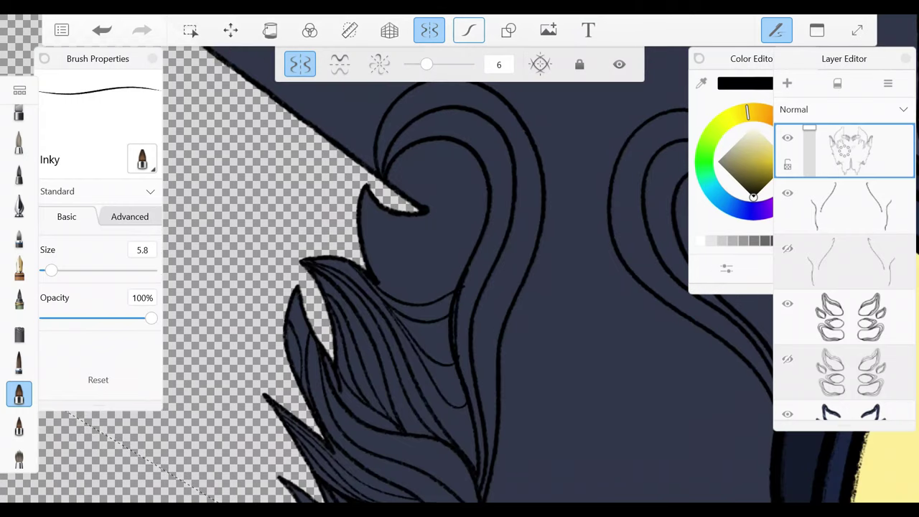
- Fill the forehead tuft beside the large ear with concentric curves around its notch and strands along its edge
mouse_move(427, 208)
mouse_down()
mouse_move(461, 256)
mouse_move(431, 288)
mouse_up()
mouse_move(431, 228)
mouse_down()
mouse_move(470, 363)
mouse_move(400, 434)
mouse_up()
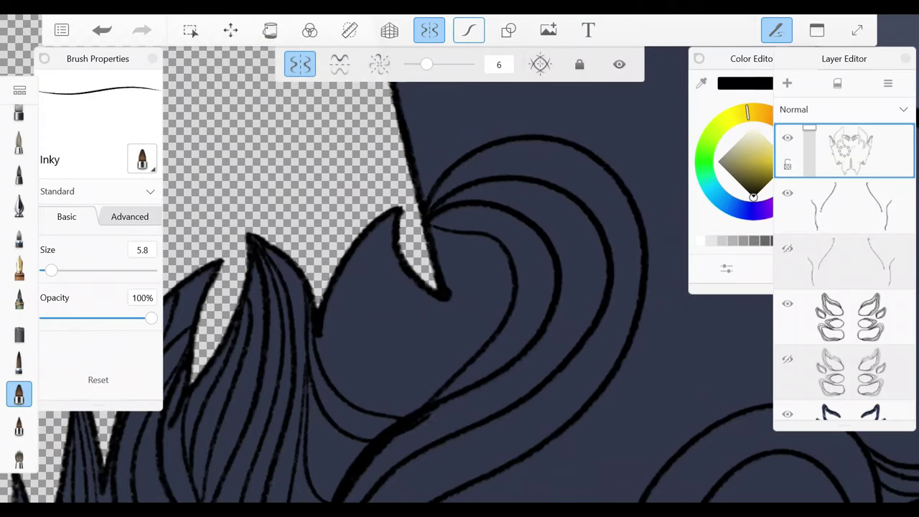
drag(393, 215, 405, 413)
mouse_move(380, 230)
mouse_down()
mouse_move(485, 308)
mouse_move(459, 327)
mouse_move(492, 309)
mouse_up()
drag(430, 228, 496, 308)
drag(387, 223, 348, 391)
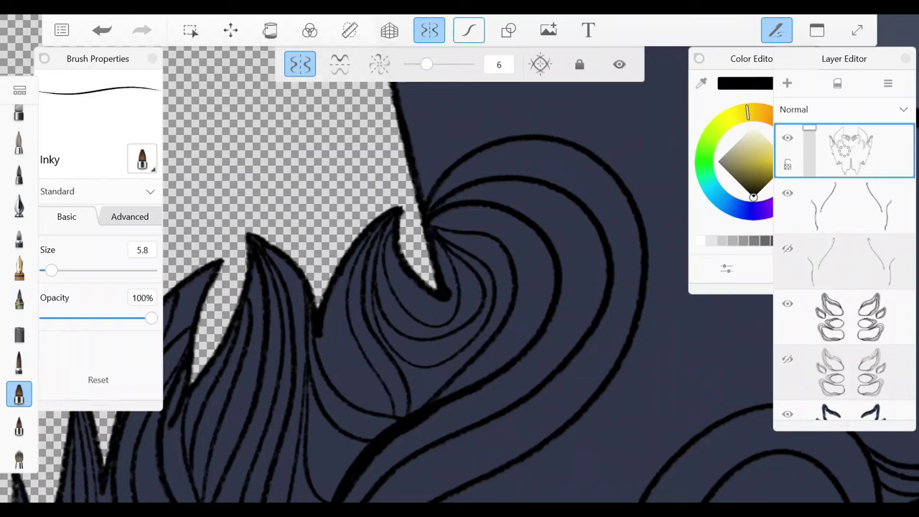
drag(353, 277, 334, 402)
- Draw layered curved strands from the loops above the upper marking down its inner edge to the brow lobe's tip
scroll(460, 287, down, 3)
scroll(459, 288, down, 3)
scroll(287, 323, up, 5)
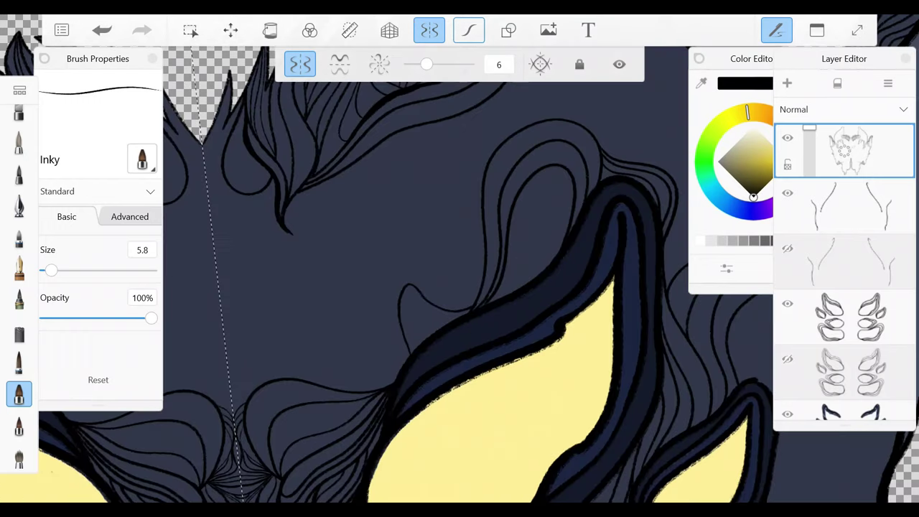
drag(459, 253, 380, 384)
drag(481, 209, 359, 390)
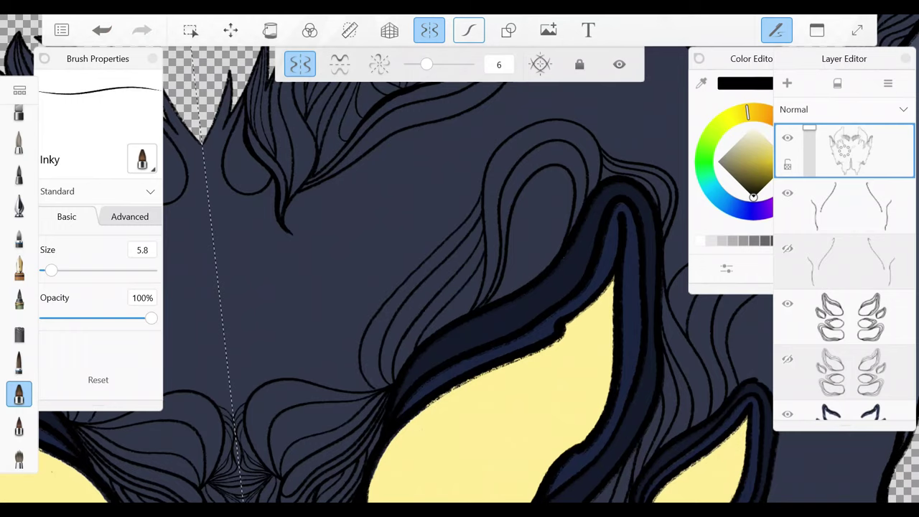
drag(419, 251, 343, 391)
- Draw short curved strands bridging the layered strands and the top edge of the brow lobe
scroll(460, 287, up, 5)
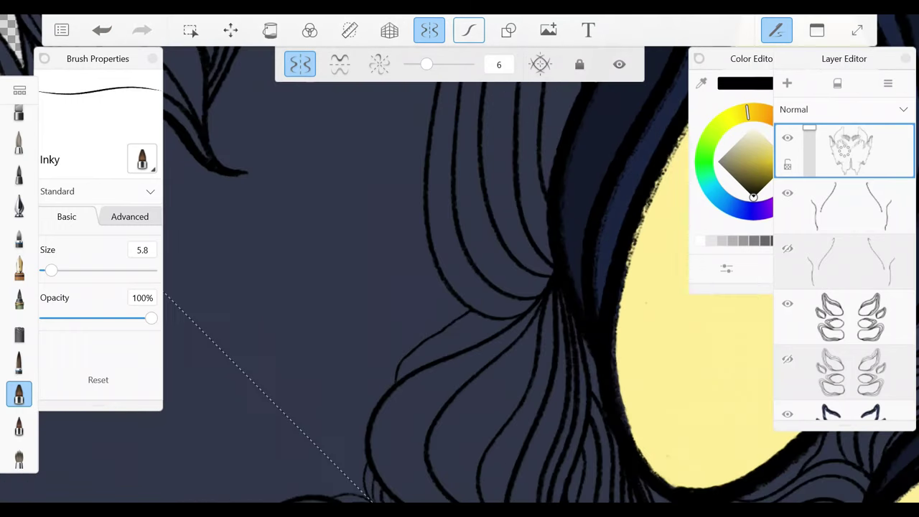
mouse_move(471, 310)
mouse_down()
mouse_move(393, 384)
mouse_move(402, 377)
mouse_up()
drag(422, 282, 366, 410)
drag(431, 254, 375, 399)
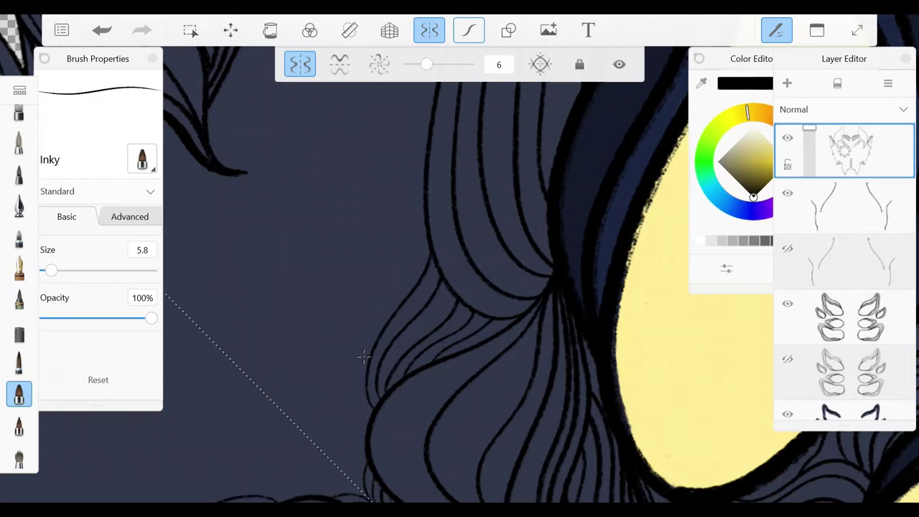
- Outline a rounded lobe beyond the brow lobe's short strands and fill it with curves converging at its base
mouse_move(401, 302)
mouse_down()
mouse_move(427, 366)
mouse_move(529, 297)
mouse_up()
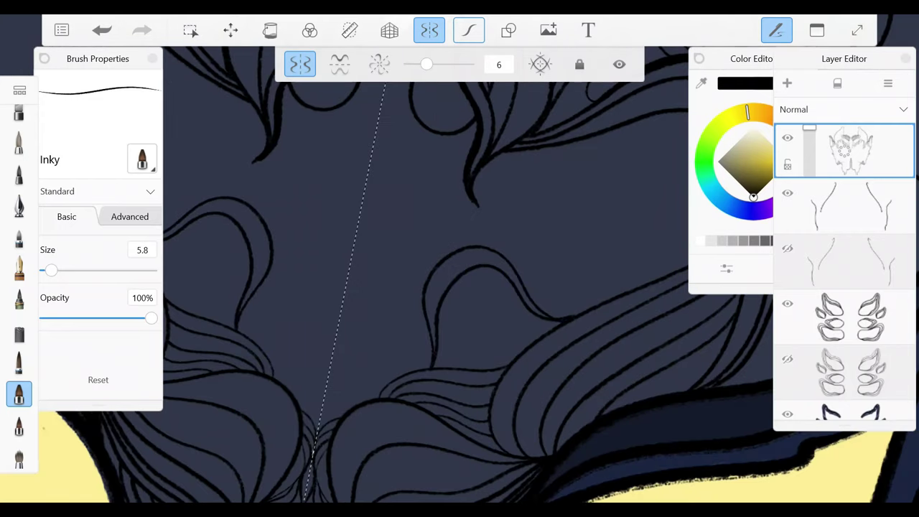
mouse_move(434, 365)
mouse_down()
mouse_move(523, 297)
mouse_move(561, 323)
mouse_up()
drag(488, 337, 557, 324)
drag(402, 302, 459, 345)
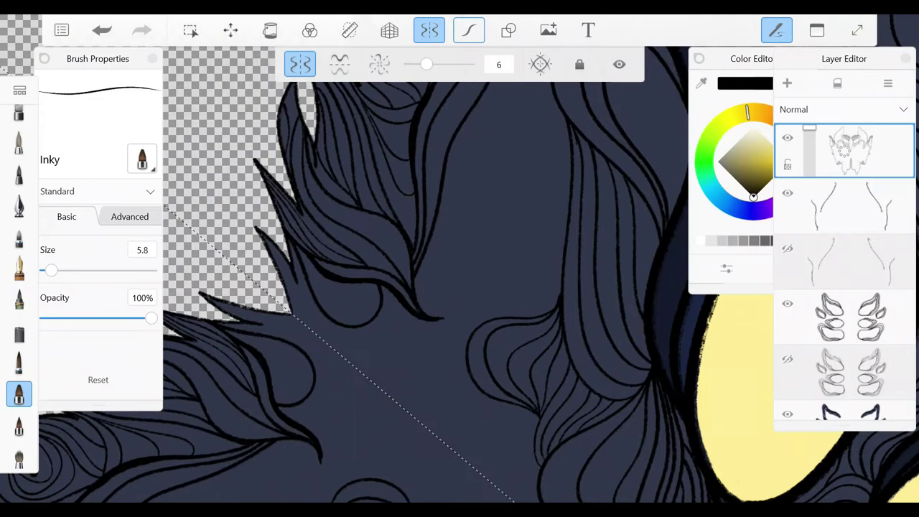
key(ctrl+z)
- Draw curved strands linking the new rounded lobe to the outer edge of the layered brow strands
drag(424, 431, 563, 216)
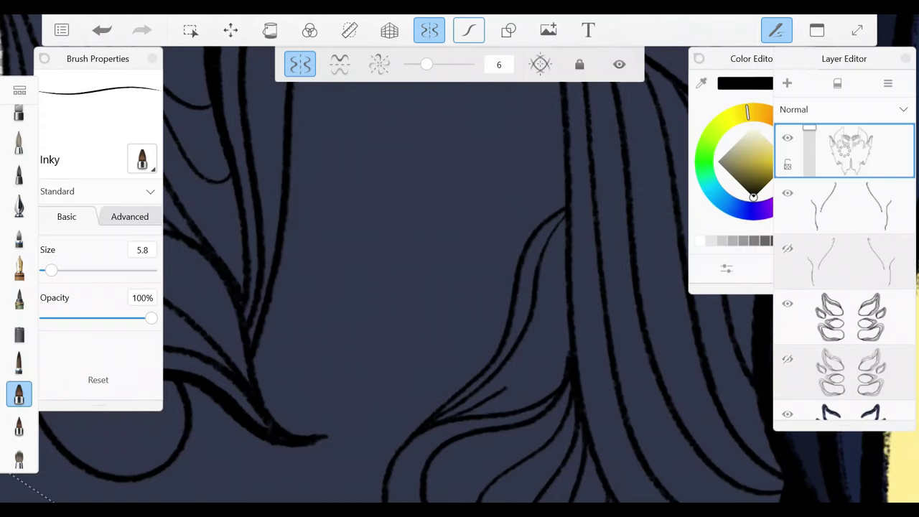
drag(503, 402, 563, 244)
drag(529, 387, 565, 288)
drag(459, 288, 431, 269)
- Draw small nested loops above the linking strands and extend long curved strands from their base to the forehead tuft
drag(477, 394, 574, 237)
drag(495, 379, 570, 265)
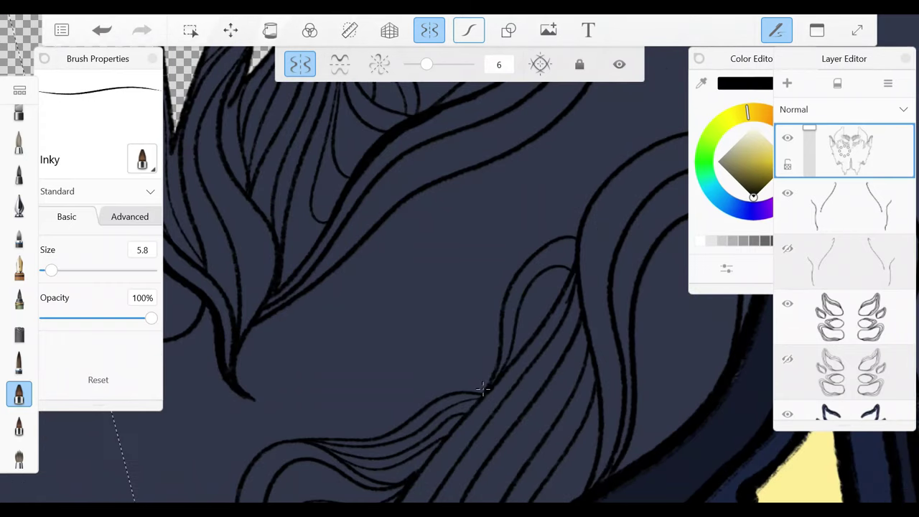
mouse_move(466, 391)
mouse_down()
mouse_move(498, 161)
mouse_move(511, 153)
mouse_up()
drag(495, 377, 531, 142)
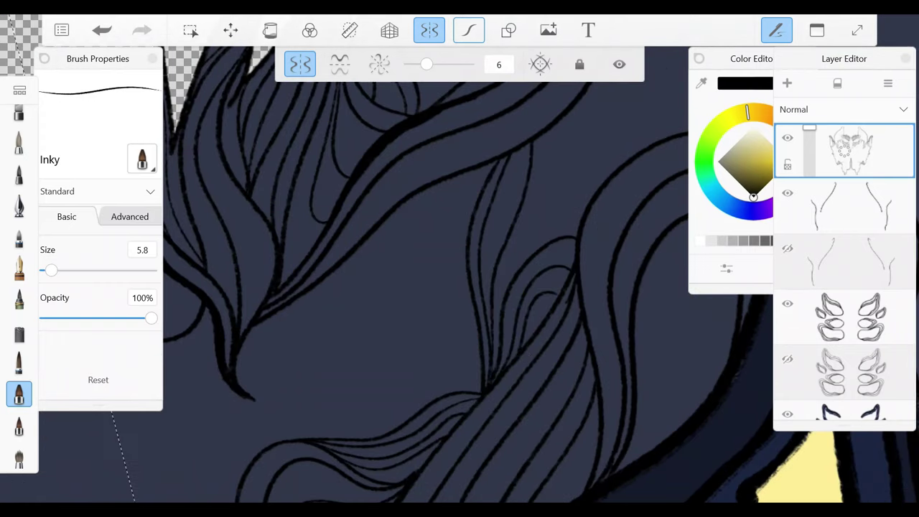
drag(568, 395, 511, 313)
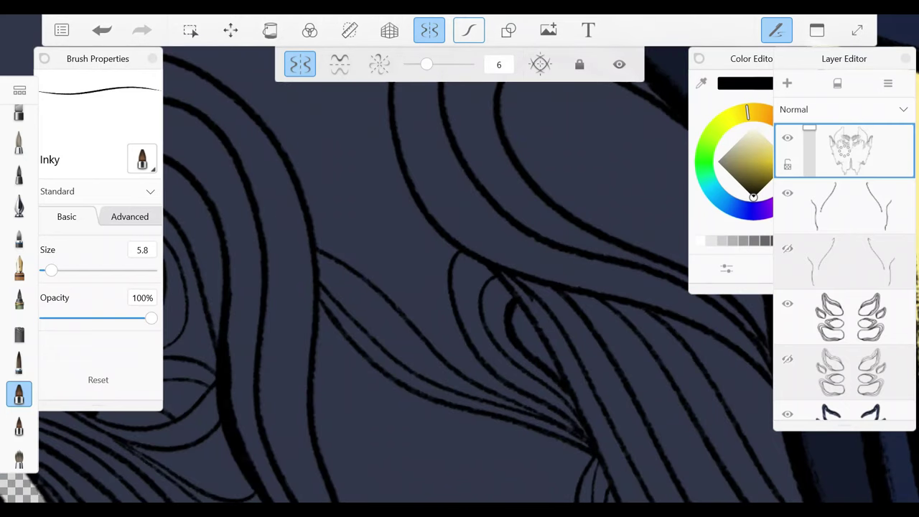
- Fill the space above the small upper marking's tip with stacked curved strands and nested hook-shaped loops
scroll(459, 272, down, 5)
scroll(459, 272, up, 5)
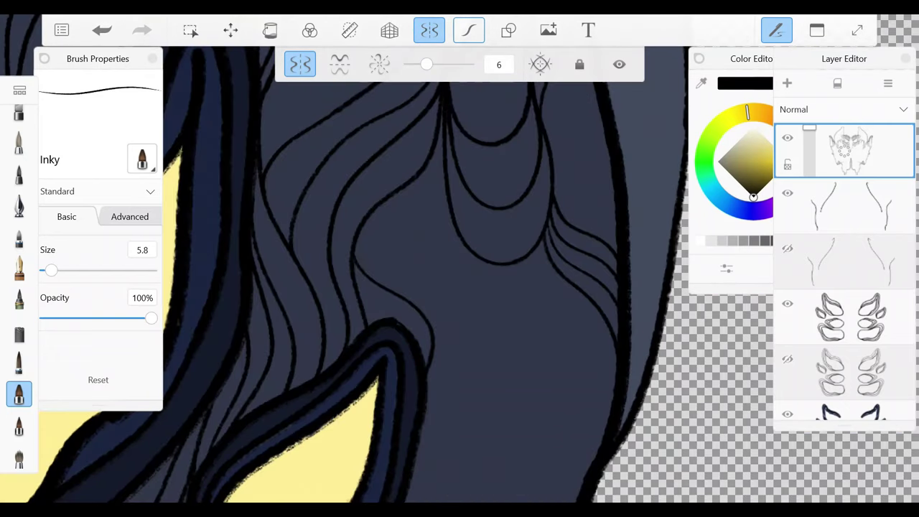
drag(363, 226, 434, 337)
drag(405, 193, 439, 253)
key(ctrl+z)
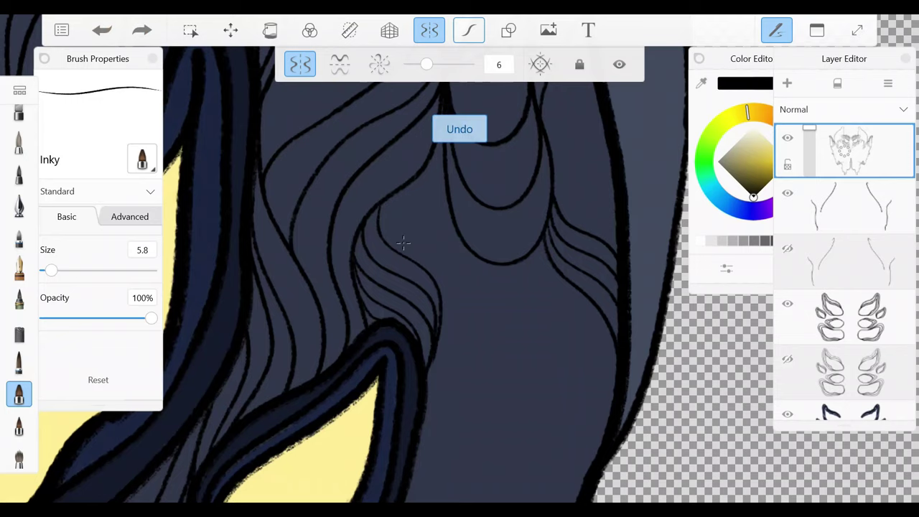
drag(438, 153, 408, 253)
drag(409, 188, 388, 237)
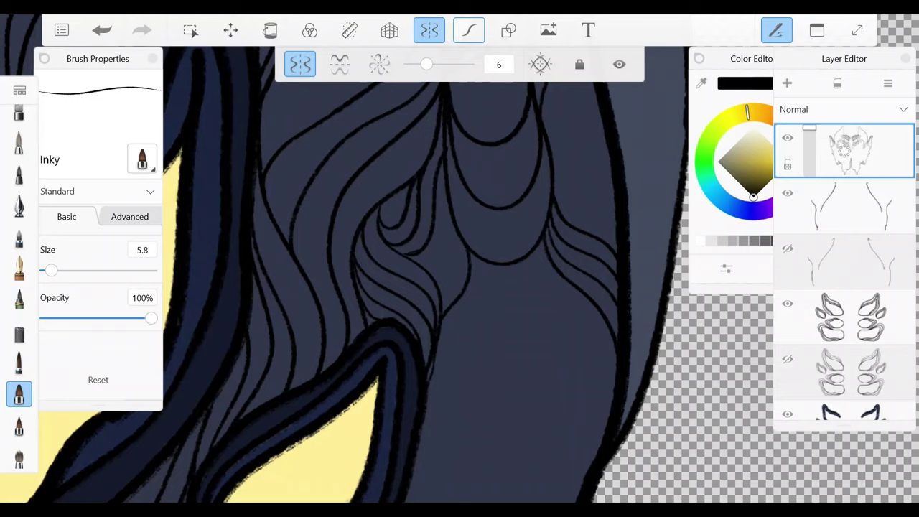
- Draw strands running from beneath the U-shaped scallops to the small marking's tip and fill the gaps beside them with curves
scroll(459, 273, up, 2)
key(ctrl+z)
drag(451, 244, 417, 420)
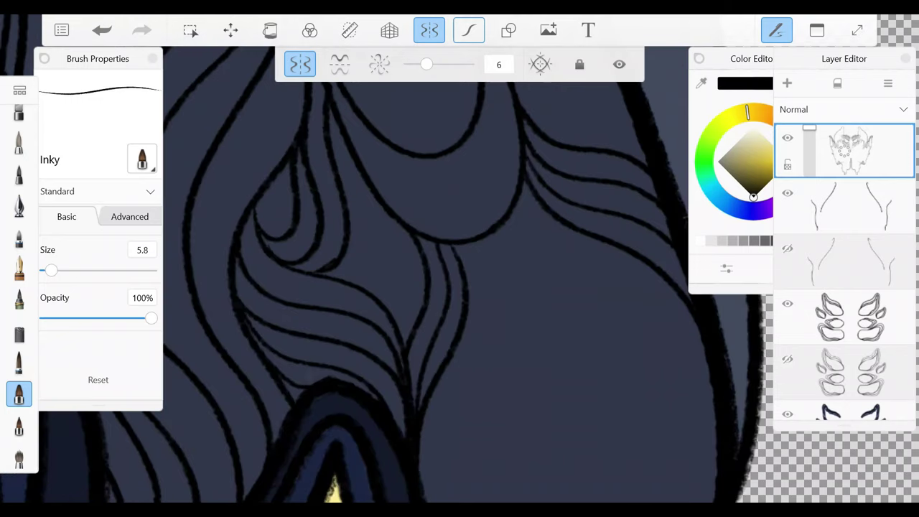
mouse_move(457, 275)
mouse_down()
mouse_move(520, 181)
mouse_move(471, 302)
mouse_up()
scroll(460, 273, down, 2)
mouse_move(439, 193)
mouse_down()
mouse_move(503, 442)
mouse_move(470, 326)
mouse_up()
drag(460, 219, 524, 388)
drag(440, 179, 584, 166)
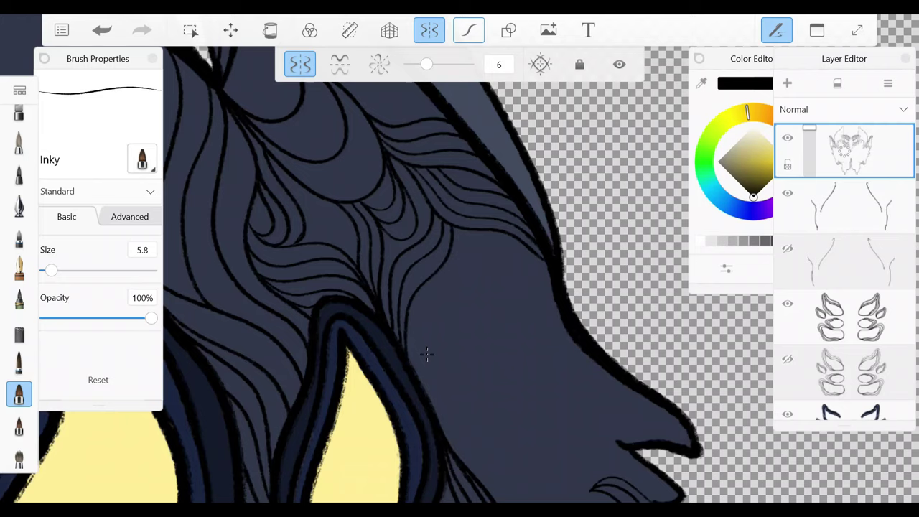
- Fill the cheek's upper spikes with curved strands and layer flowing strands along their inner edge
drag(632, 491, 495, 431)
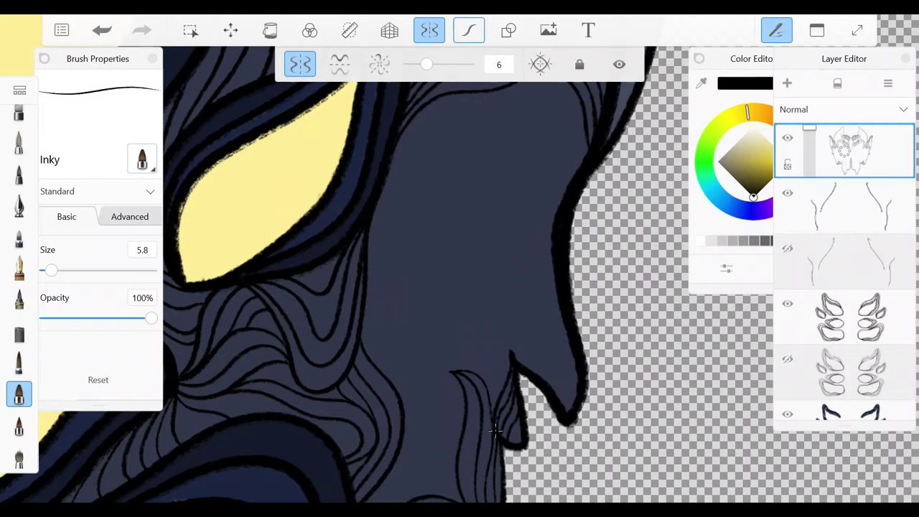
drag(538, 300, 511, 381)
drag(502, 345, 560, 373)
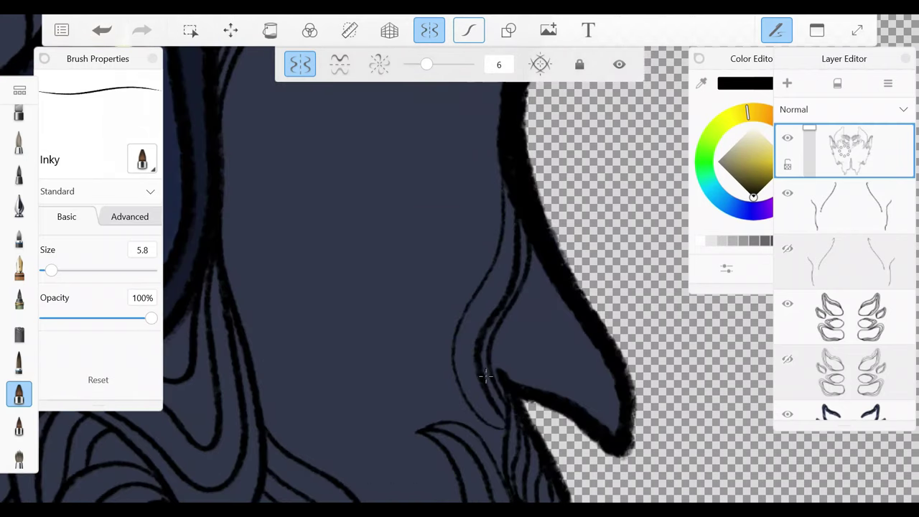
drag(503, 438, 500, 129)
mouse_move(533, 248)
mouse_down()
mouse_move(614, 431)
mouse_move(588, 400)
mouse_up()
drag(511, 296, 589, 400)
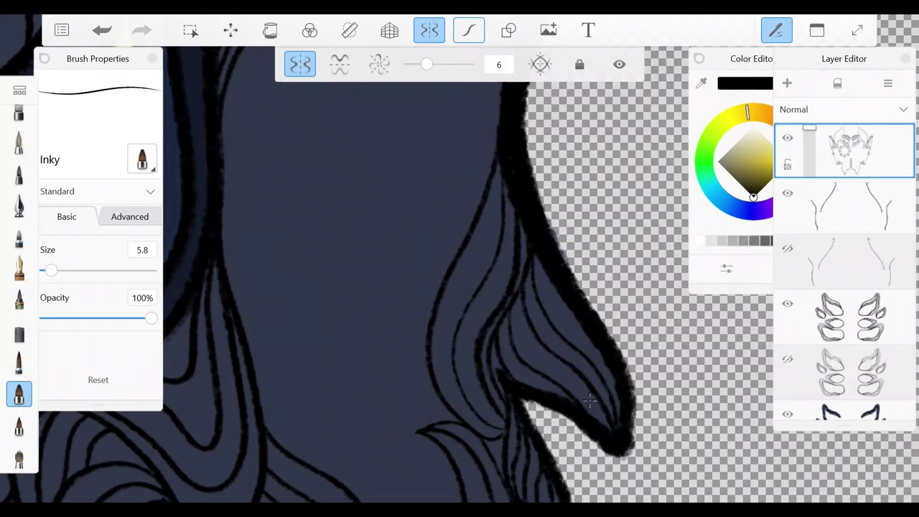
- Draw long strands from the small ear's base to the small marking's outer edge and down toward the cheek spikes
scroll(460, 287, down, 3)
mouse_move(579, 139)
mouse_down()
mouse_move(457, 257)
mouse_move(464, 297)
mouse_up()
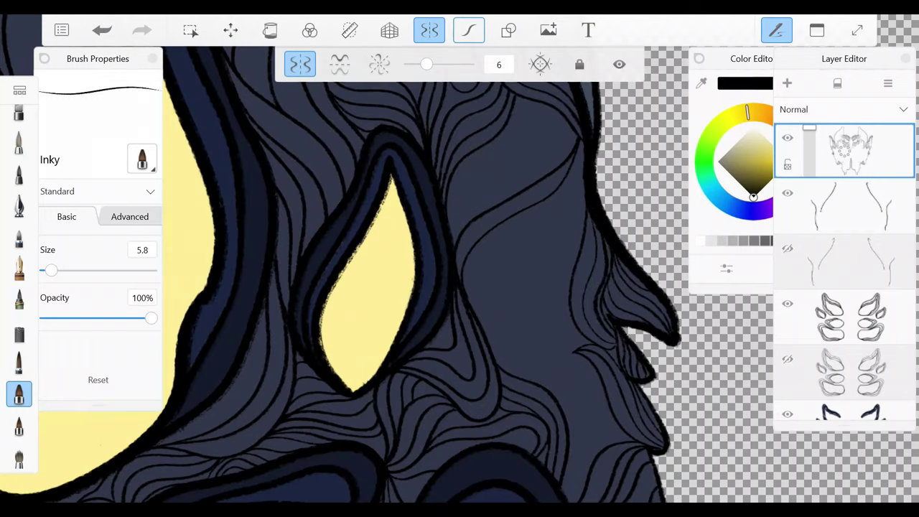
scroll(555, 188, up, 3)
mouse_move(562, 163)
mouse_down()
mouse_move(520, 387)
mouse_move(543, 414)
mouse_up()
drag(574, 140, 565, 372)
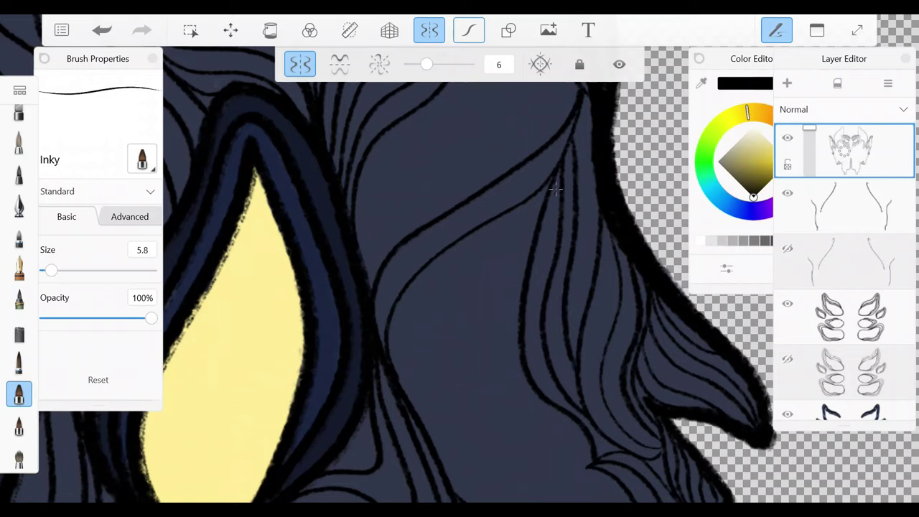
drag(590, 114, 593, 269)
- Draw curved strands between the small marking's outer edge and the long strands descending to the cheek spikes
drag(465, 333, 413, 417)
drag(551, 180, 460, 337)
drag(450, 292, 395, 382)
mouse_move(537, 195)
mouse_down()
mouse_move(445, 295)
mouse_move(492, 194)
mouse_up()
drag(498, 217, 448, 366)
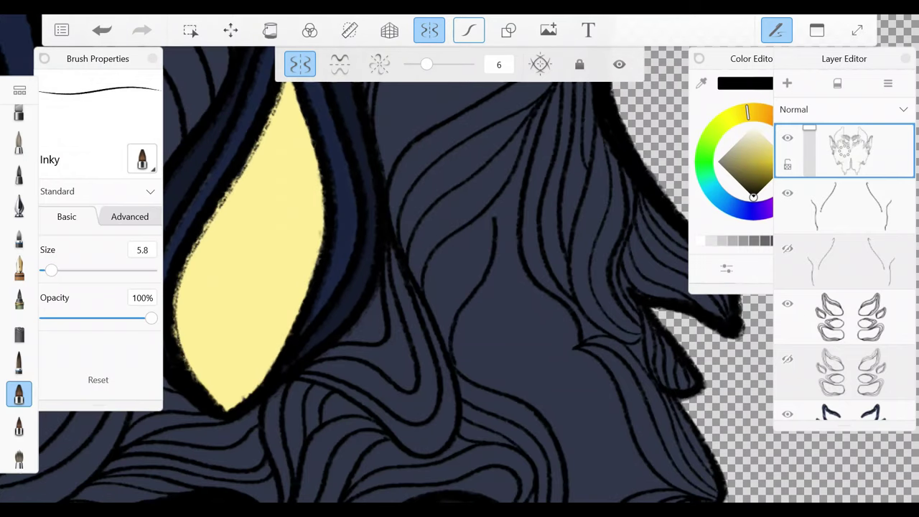
- Fill the pocket below those curves with narrow strands reaching the swirls under the small marking
drag(486, 213, 431, 310)
mouse_move(514, 185)
mouse_down()
mouse_move(488, 338)
mouse_move(455, 367)
mouse_up()
drag(459, 287, 337, 315)
drag(438, 145, 430, 218)
drag(430, 218, 474, 302)
drag(387, 282, 464, 302)
scroll(459, 273, up, 5)
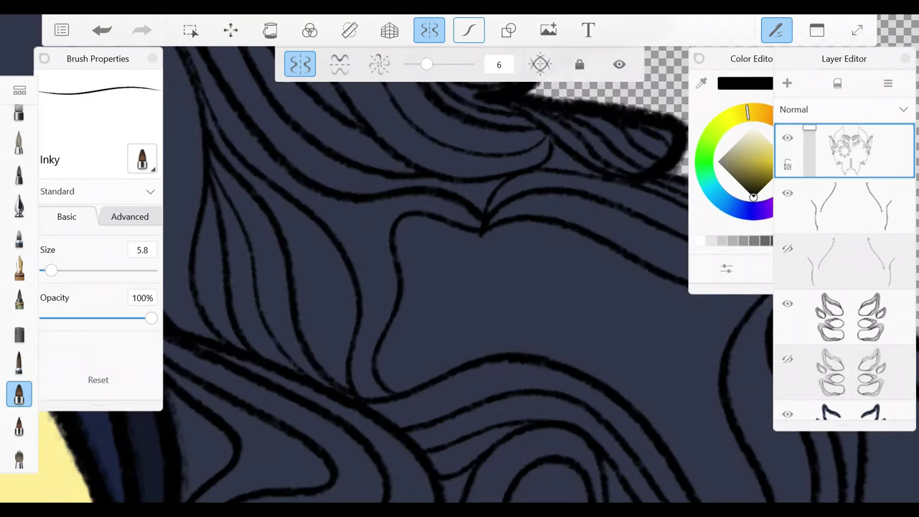
- Draw wavy strands from the pointed notch in the cheek fur to the top of the swirls below the small marking
drag(482, 237, 395, 388)
drag(452, 293, 423, 377)
drag(513, 223, 449, 294)
drag(524, 255, 456, 355)
drag(459, 272, 502, 309)
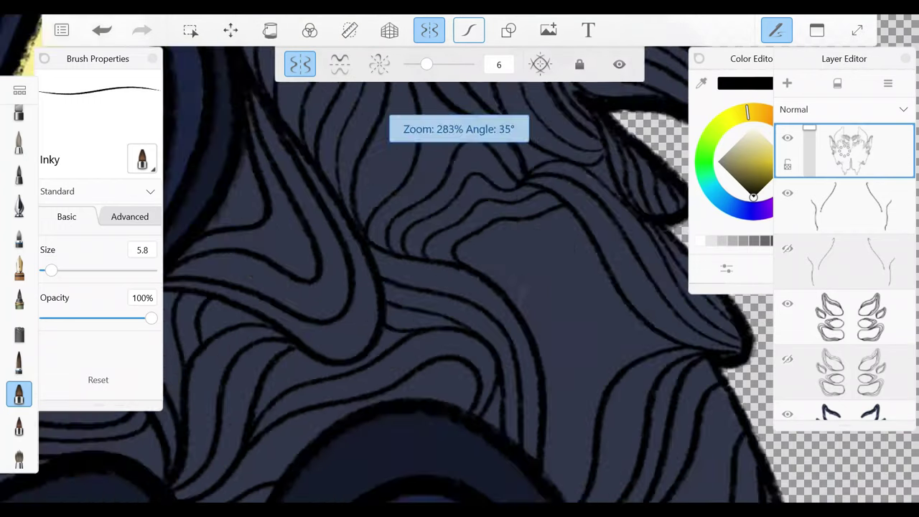
- Fill the remaining lower cheek pocket between the swirls and the lower spike with sweeping diagonal strands
drag(459, 365, 449, 388)
drag(578, 290, 434, 393)
drag(588, 237, 407, 402)
drag(598, 192, 559, 246)
drag(548, 209, 393, 409)
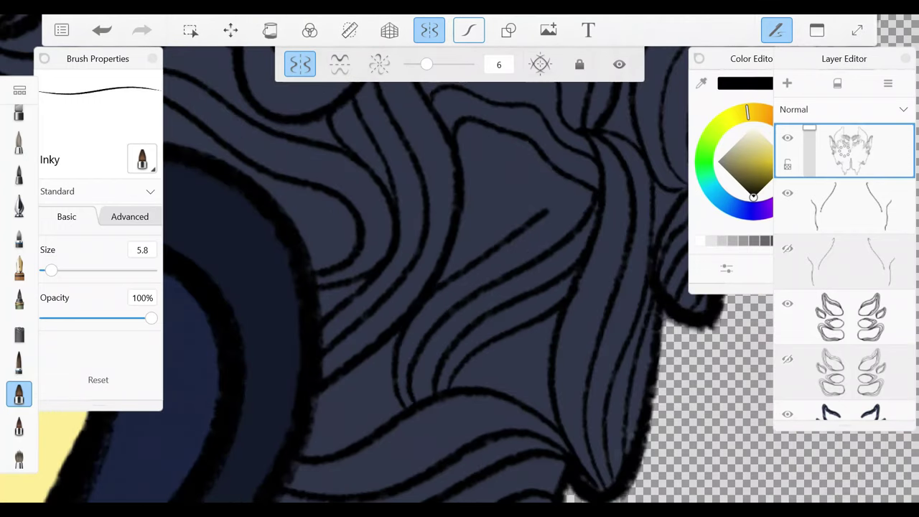
drag(503, 159, 501, 242)
drag(486, 159, 445, 373)
scroll(423, 272, down, 3)
scroll(423, 273, up, 2)
scroll(424, 273, down, 5)
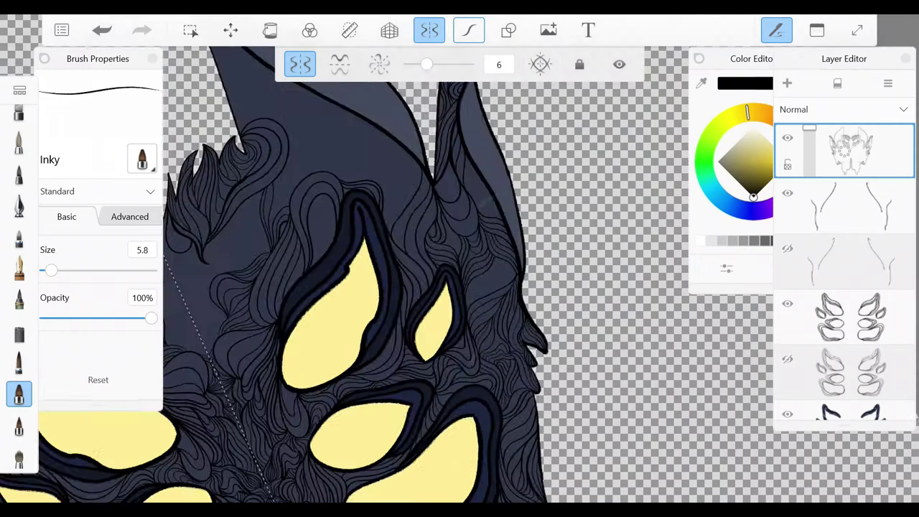
- Draw a fan of curved strands beside the small marking's outer edge, gathered at a point below the ear
scroll(423, 272, up, 5)
mouse_move(456, 204)
mouse_down()
mouse_move(375, 349)
mouse_move(381, 366)
mouse_up()
drag(475, 248, 383, 372)
scroll(424, 272, up, 2)
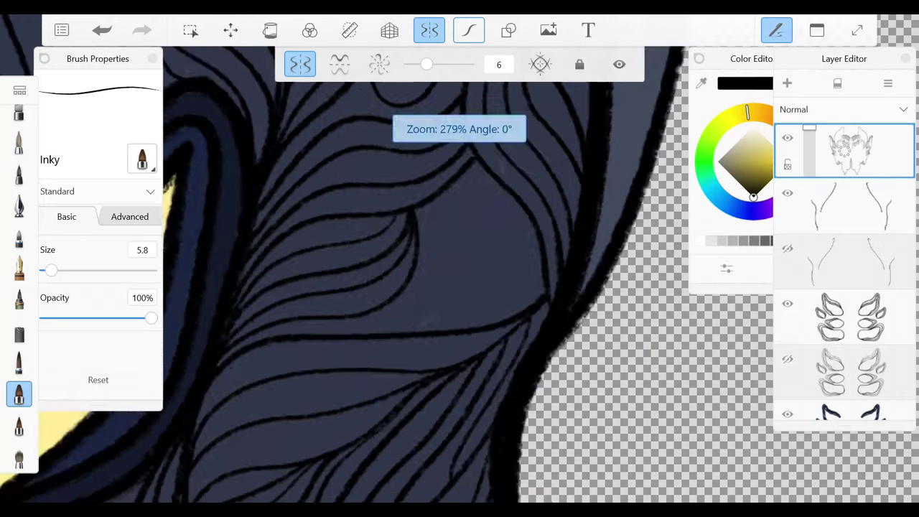
- Fill the gap between the fan's point and the small ear's base with vertical S-shaped strands
mouse_move(411, 217)
mouse_down()
mouse_move(400, 346)
mouse_move(473, 346)
mouse_up()
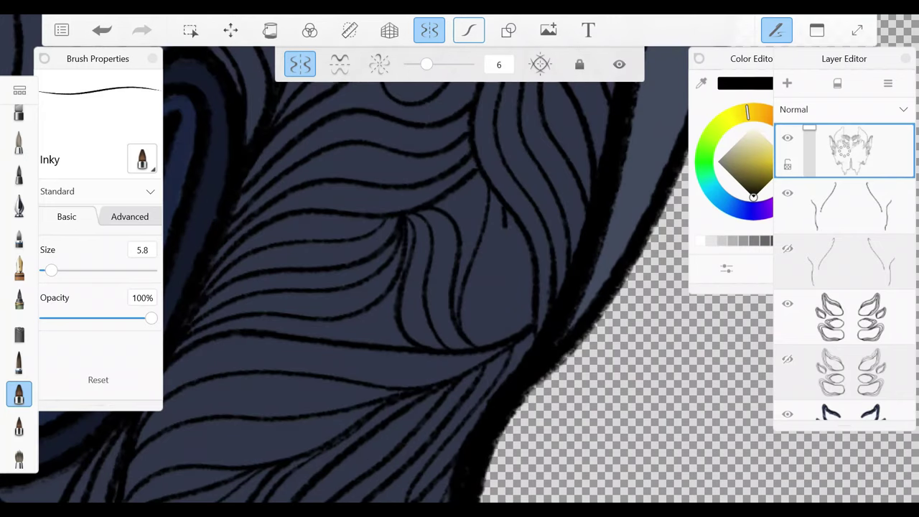
drag(506, 228, 476, 346)
drag(527, 241, 500, 339)
scroll(423, 273, down, 5)
drag(483, 178, 432, 286)
- Draw narrow nested loops along the small ear's inner line beside the upper scallops
scroll(424, 272, up, 5)
scroll(423, 273, up, 3)
drag(462, 224, 411, 347)
drag(417, 261, 392, 361)
drag(464, 326, 392, 402)
scroll(423, 272, right, 2)
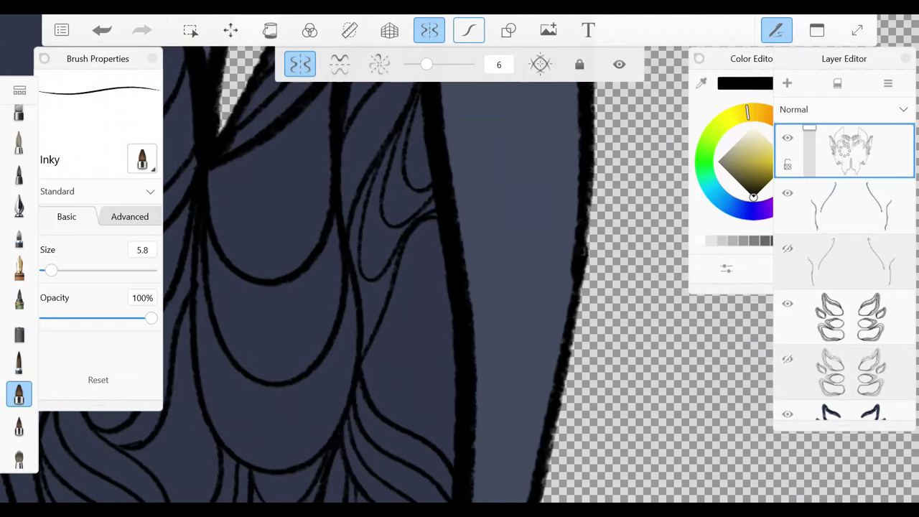
- Fill the remaining gap between the U-shaped scallops and the small ear's inner line with curved strands
drag(377, 368, 454, 458)
drag(438, 231, 376, 371)
drag(441, 248, 393, 360)
drag(453, 362, 394, 429)
drag(454, 274, 409, 412)
drag(453, 301, 432, 384)
scroll(301, 273, down, 5)
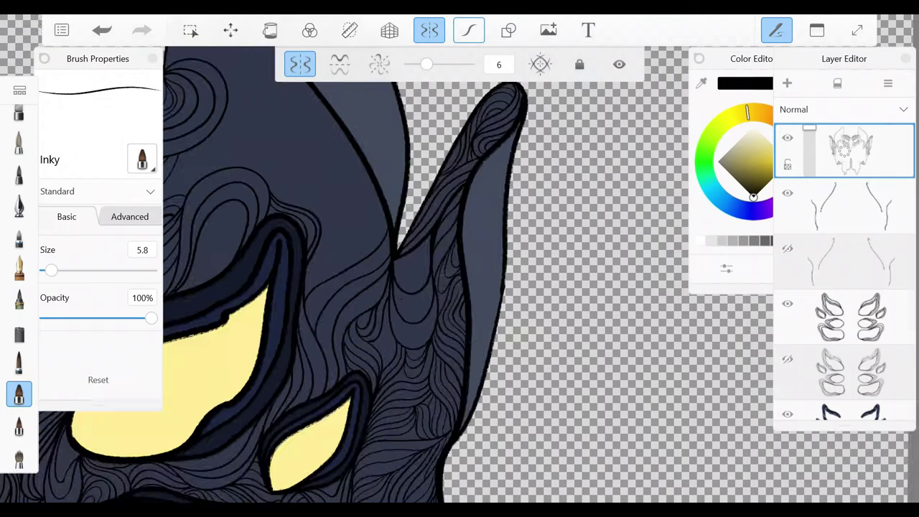
- Draw a band of long strands across the symmetry line joining the two mirrored rounded brow lobes
scroll(302, 273, up, 1)
scroll(423, 273, up, 5)
mouse_move(449, 222)
mouse_down()
mouse_move(316, 349)
mouse_move(327, 317)
mouse_up()
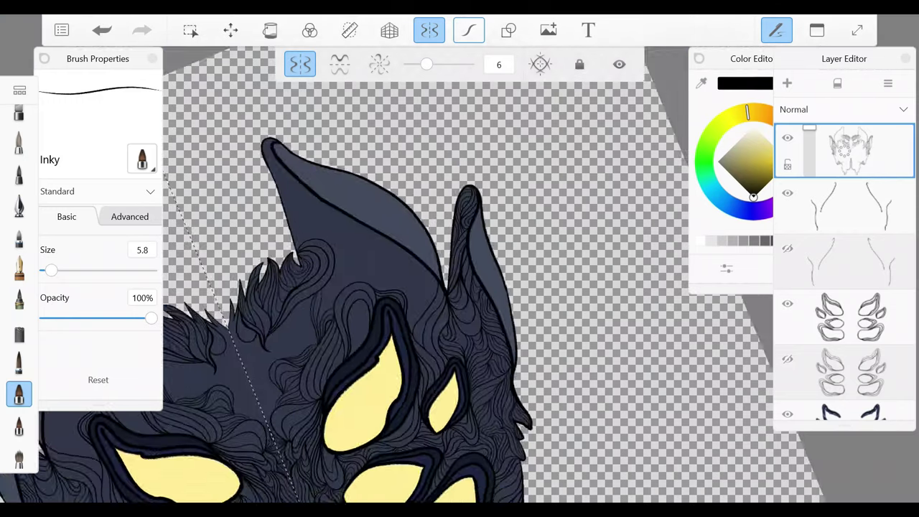
scroll(423, 273, down, 5)
scroll(437, 237, up, 5)
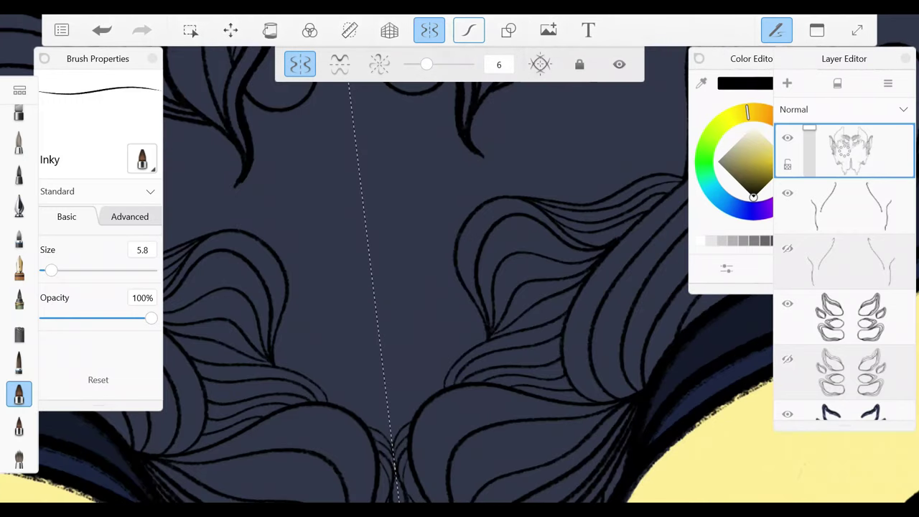
scroll(460, 287, down, 2)
scroll(459, 287, up, 3)
drag(498, 244, 424, 467)
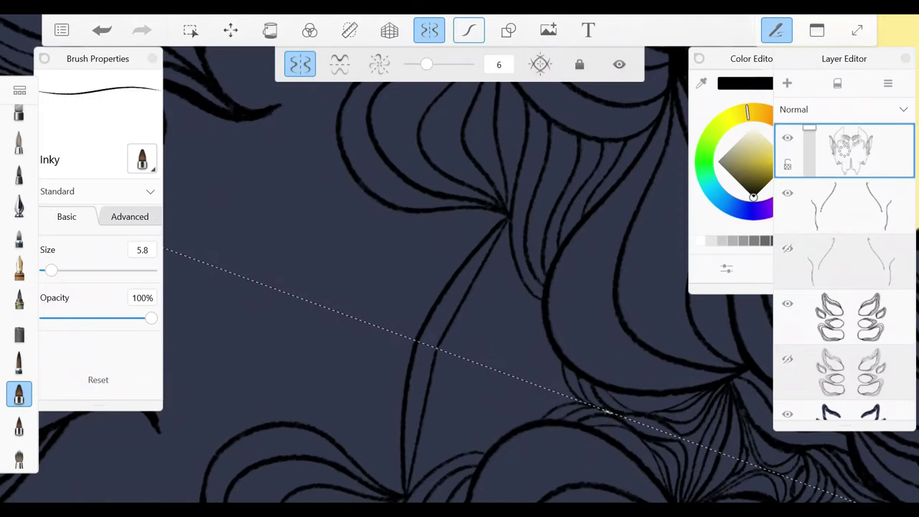
drag(506, 222, 412, 488)
drag(503, 267, 478, 447)
mouse_move(506, 246)
mouse_down()
mouse_move(424, 474)
mouse_move(433, 470)
mouse_up()
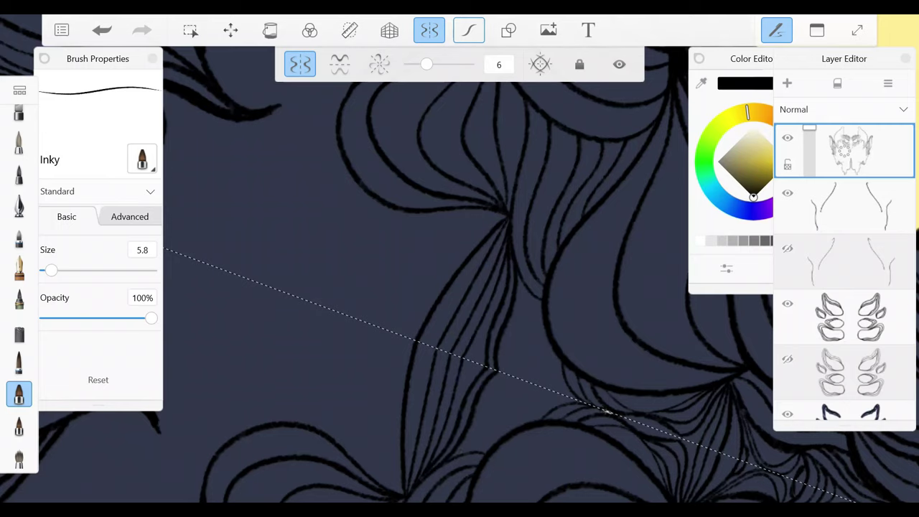
drag(524, 276, 452, 458)
drag(540, 304, 492, 443)
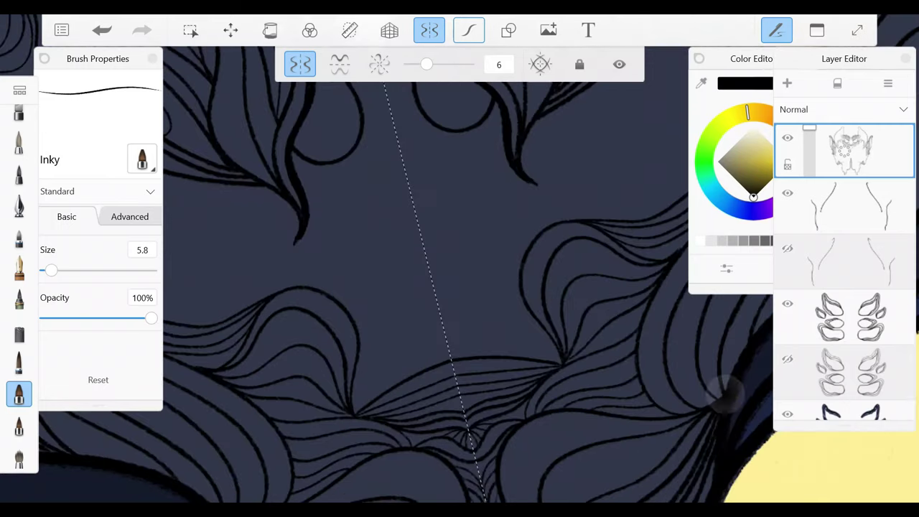
- Draw short wavy strands between each rounded lobe and the central band, with arched strands enclosing them from above
drag(524, 307, 475, 355)
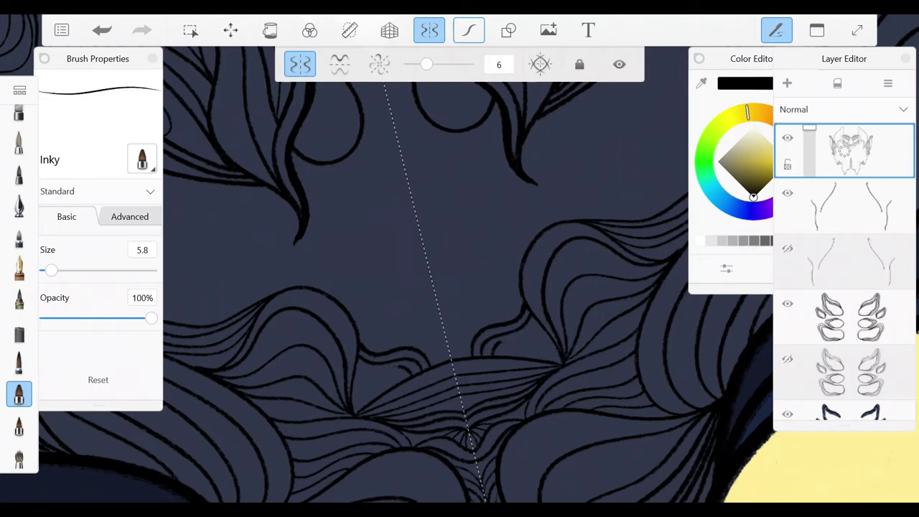
drag(545, 324, 477, 355)
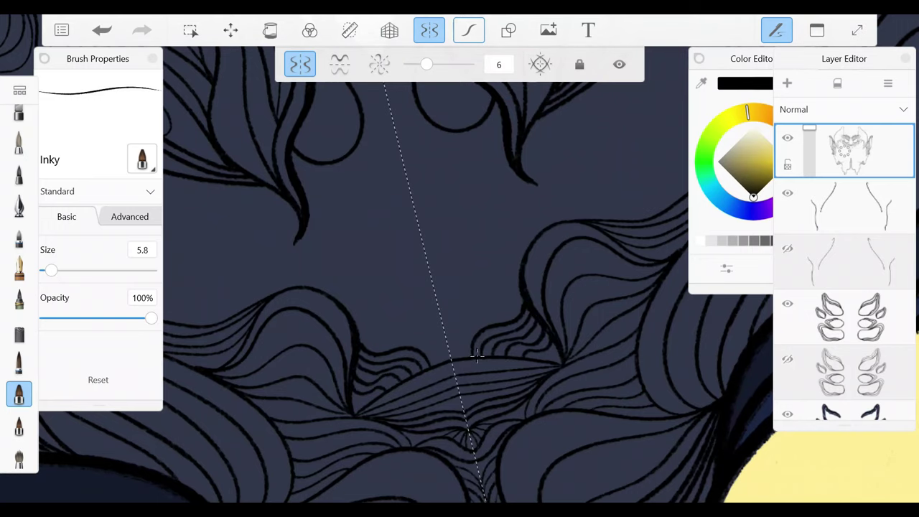
mouse_move(531, 244)
mouse_down()
mouse_move(470, 355)
mouse_move(476, 307)
mouse_move(459, 357)
mouse_up()
key(ctrl+z)
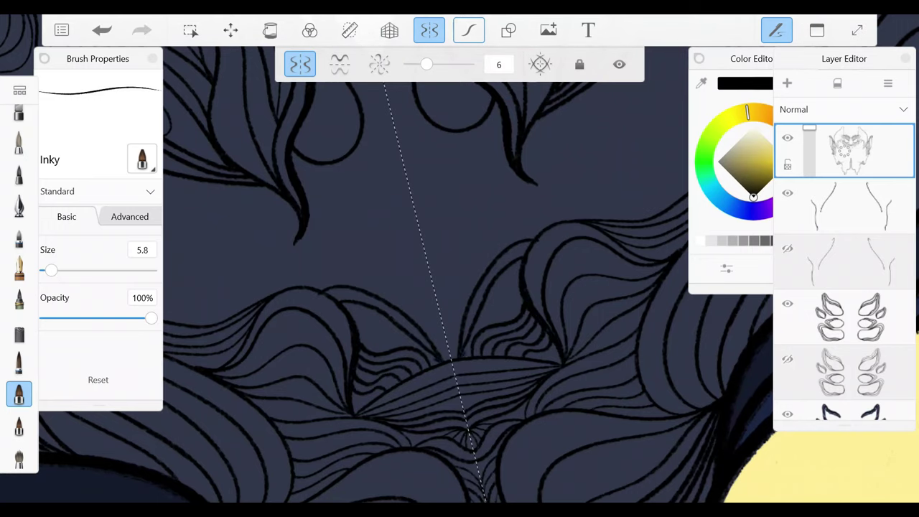
drag(521, 292, 463, 356)
- Draw a bundle of curved strands linking the central forehead tufts' lower tips to the brow lobes, with thin strands filling it
drag(351, 230, 334, 307)
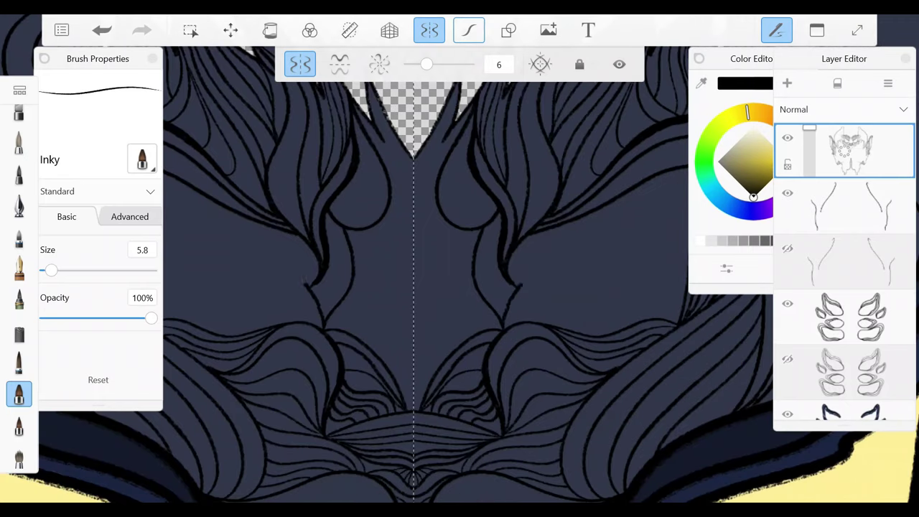
drag(521, 237, 512, 327)
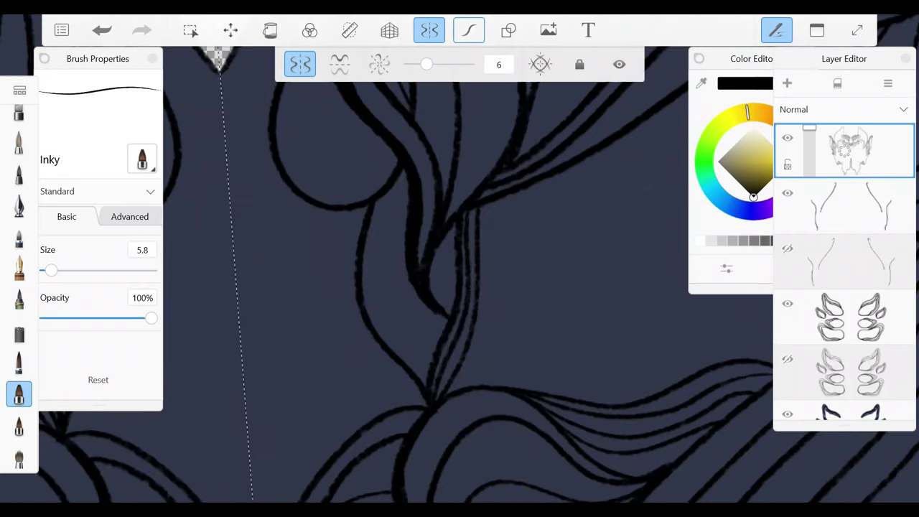
drag(434, 301, 445, 231)
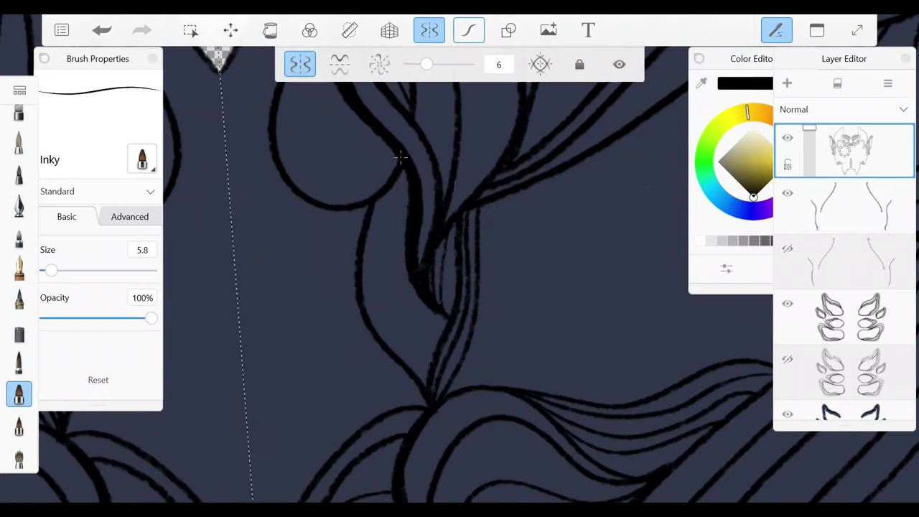
drag(399, 188, 416, 359)
drag(405, 302, 431, 373)
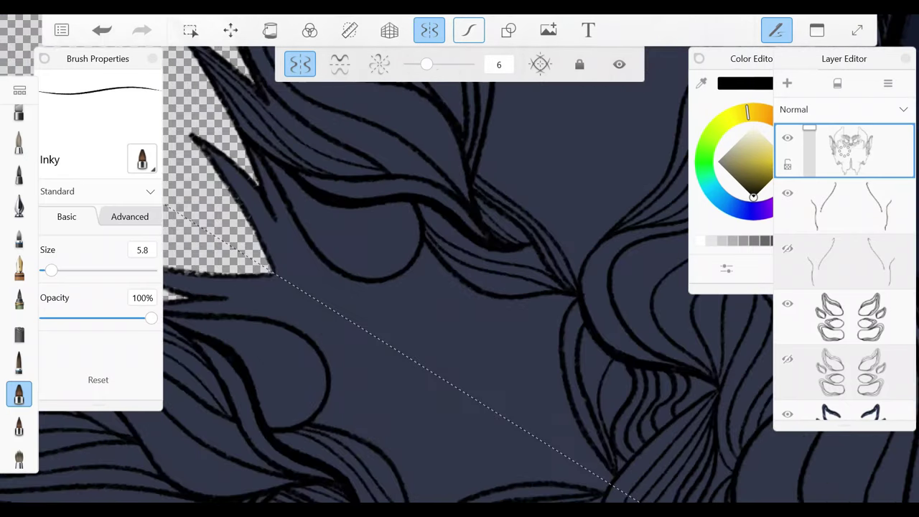
drag(305, 254, 253, 152)
drag(430, 244, 302, 328)
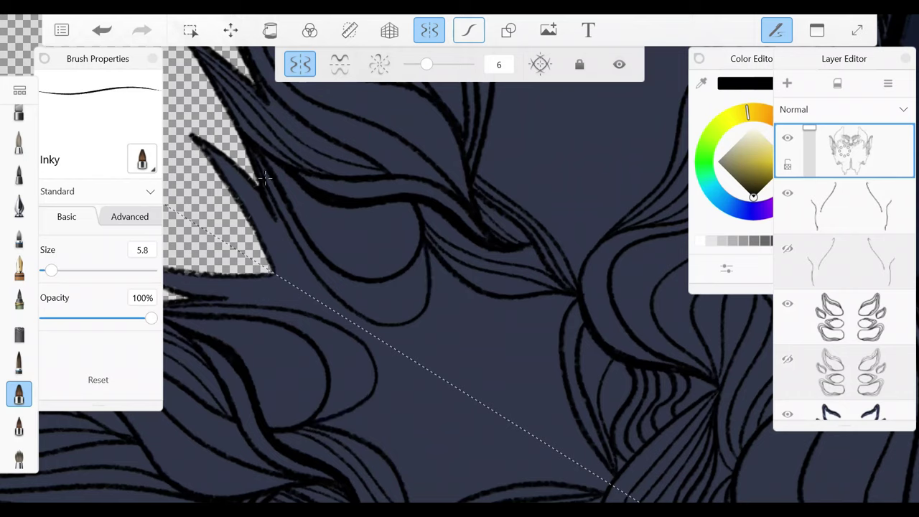
key(ctrl+z)
key(ctrl+z)
- Draw outer scallops beneath the paired rounded forehead lobes and short arcs across the symmetry line below the V-shaped notch
drag(431, 247, 320, 310)
drag(456, 263, 343, 337)
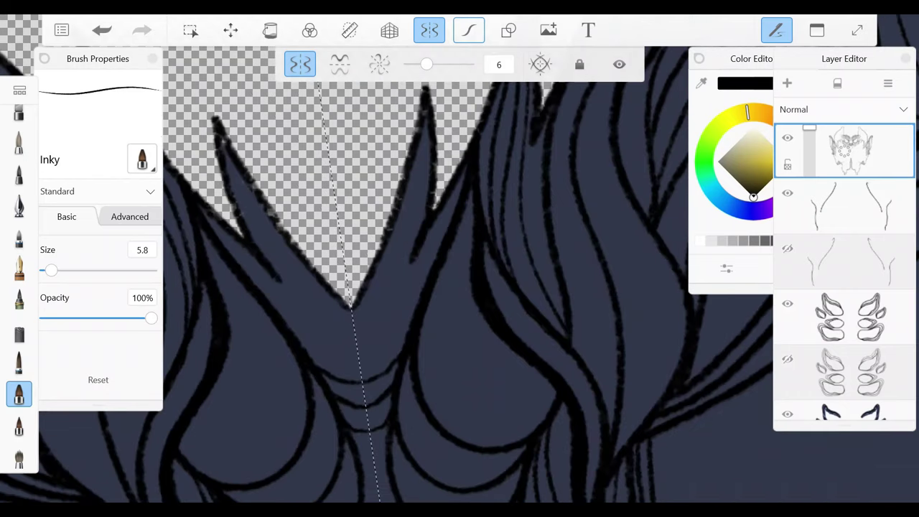
- Fill the two central forehead spikes beside the V-shaped notch with long thin strands following their outlines
drag(216, 133, 348, 308)
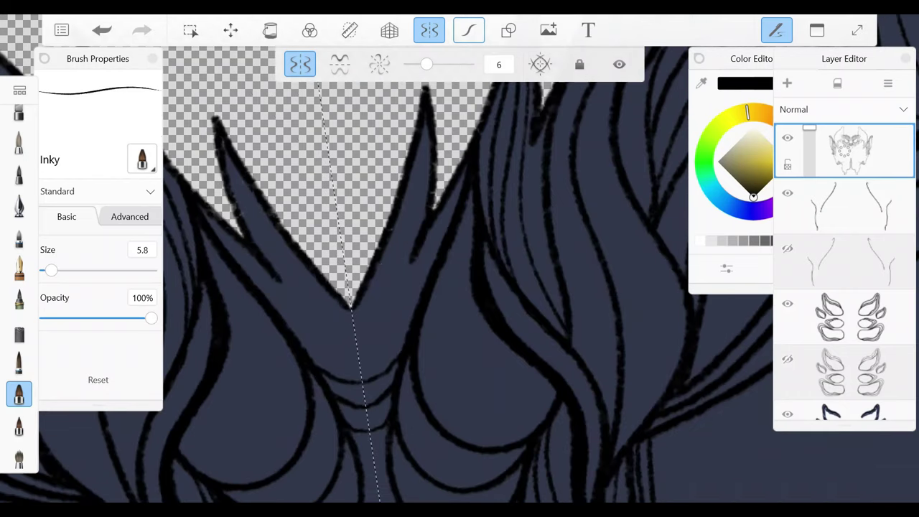
drag(226, 154, 266, 255)
mouse_move(435, 252)
mouse_down()
mouse_move(402, 350)
mouse_move(374, 365)
mouse_up()
drag(455, 195, 430, 248)
drag(422, 146, 371, 373)
scroll(420, 275, down, 3)
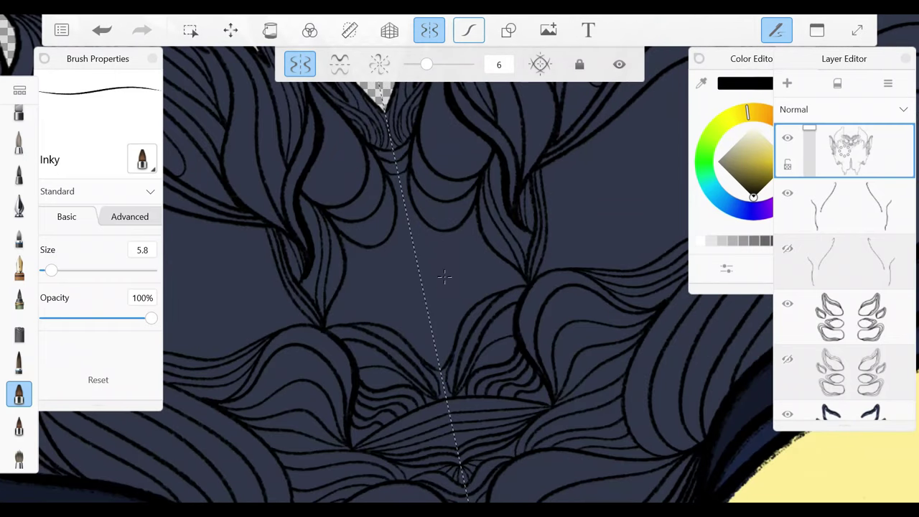
- Fill the gap between the forehead scallops and the brow strands with curved rows and wavy strands
mouse_move(448, 251)
mouse_down()
mouse_move(489, 344)
mouse_move(499, 309)
mouse_up()
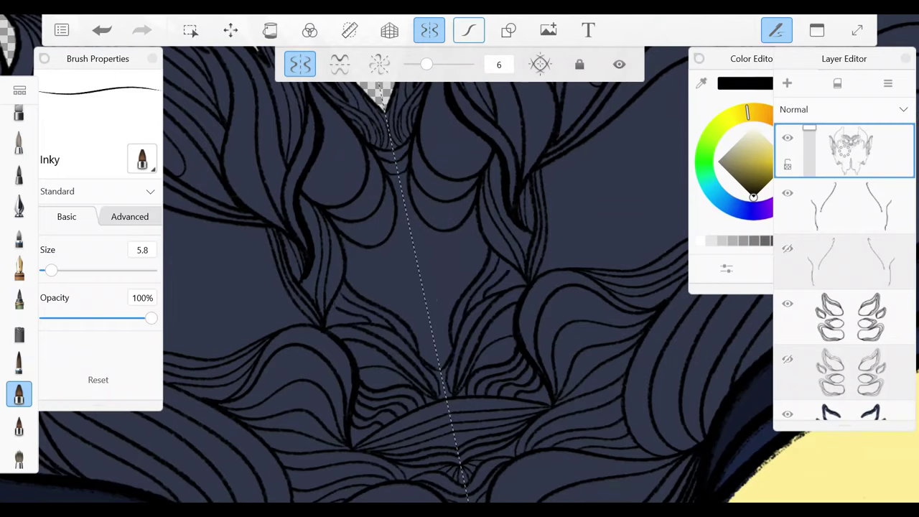
key(ctrl+z)
scroll(444, 276, up, 3)
drag(363, 194, 431, 301)
mouse_move(391, 205)
mouse_down()
mouse_move(452, 284)
mouse_move(469, 259)
mouse_up()
drag(431, 180, 472, 239)
drag(391, 359, 411, 438)
drag(391, 301, 438, 359)
mouse_move(384, 276)
mouse_down()
mouse_move(398, 362)
mouse_move(398, 320)
mouse_up()
drag(391, 315, 344, 175)
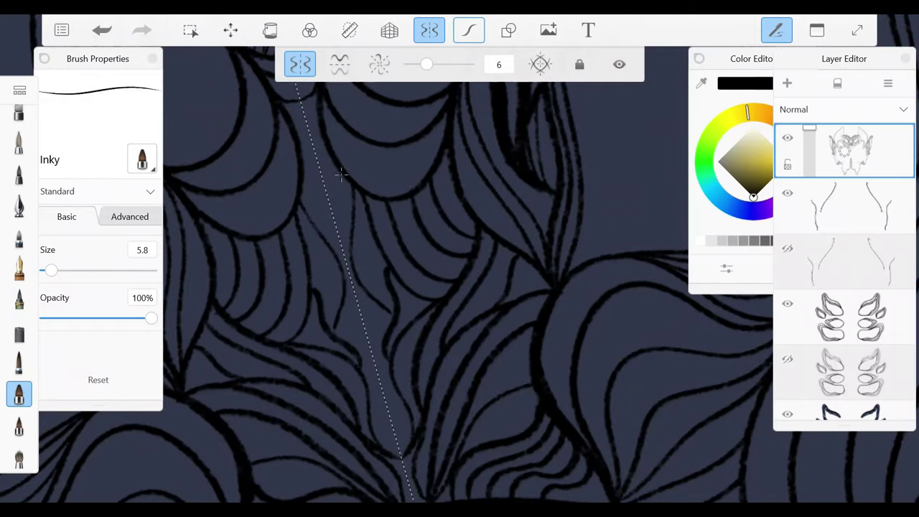
key(ctrl+z)
mouse_move(359, 305)
mouse_down()
mouse_move(402, 413)
mouse_move(394, 422)
mouse_up()
key(ctrl+z)
- Fill the narrow strip along the symmetry line below the central arcs with wavy interlocking strands
scroll(401, 429, up, 1)
drag(359, 227, 377, 316)
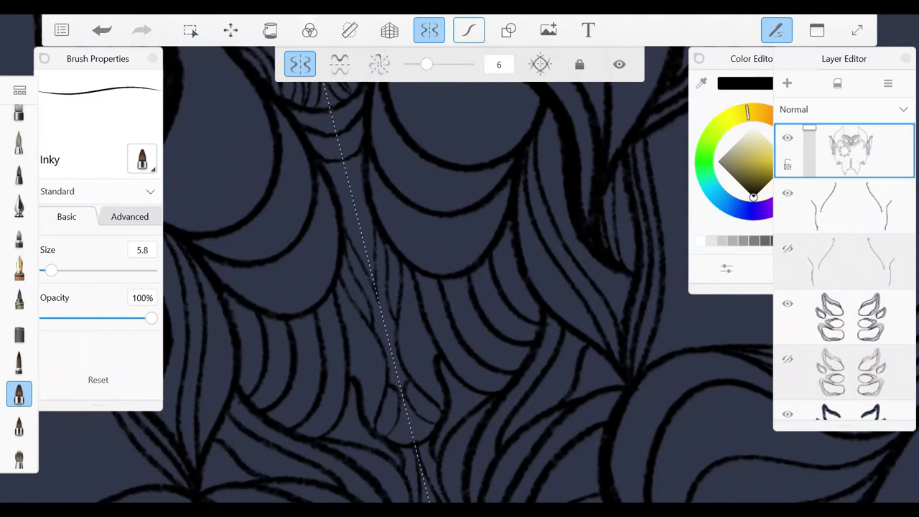
drag(409, 267, 407, 353)
drag(409, 354, 439, 409)
drag(442, 324, 419, 403)
scroll(424, 308, down, 3)
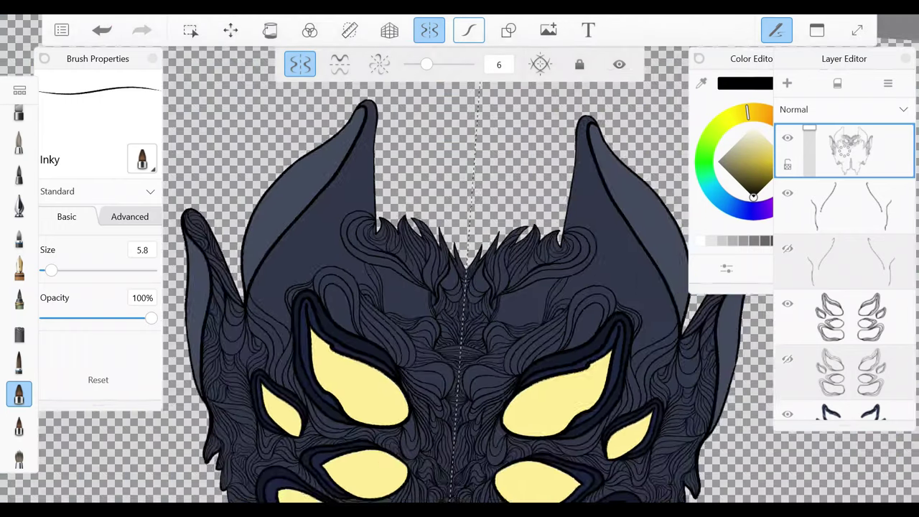
- Draw fanned strands from the curled tuft's lower edge down to the brow in the open forehead gap
scroll(424, 309, up, 3)
mouse_move(480, 237)
mouse_down()
mouse_move(425, 435)
mouse_move(497, 392)
mouse_up()
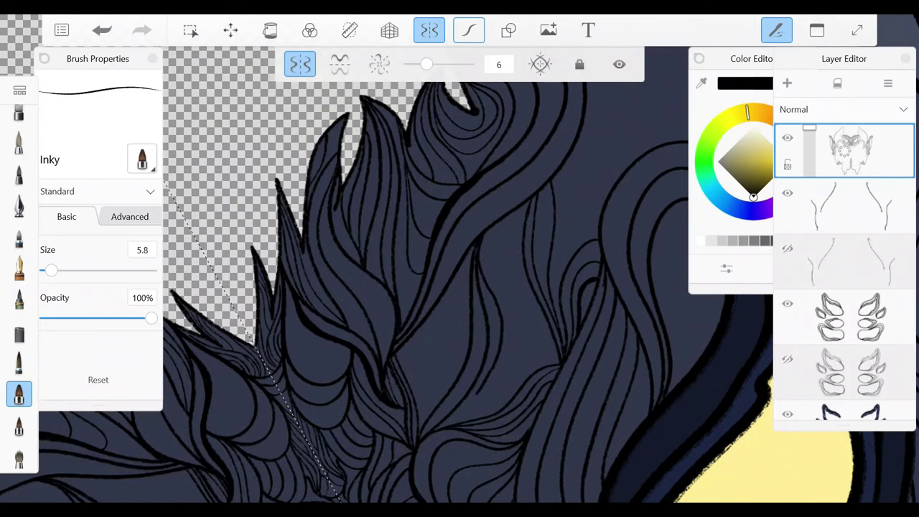
scroll(431, 287, up, 2)
drag(431, 327, 460, 117)
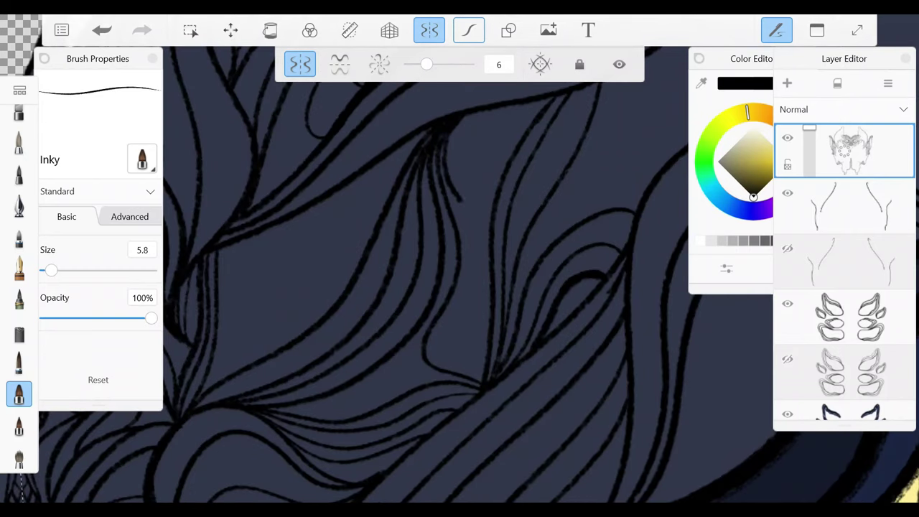
drag(474, 380, 482, 114)
drag(488, 212, 503, 107)
drag(479, 372, 490, 267)
scroll(459, 288, up, 2)
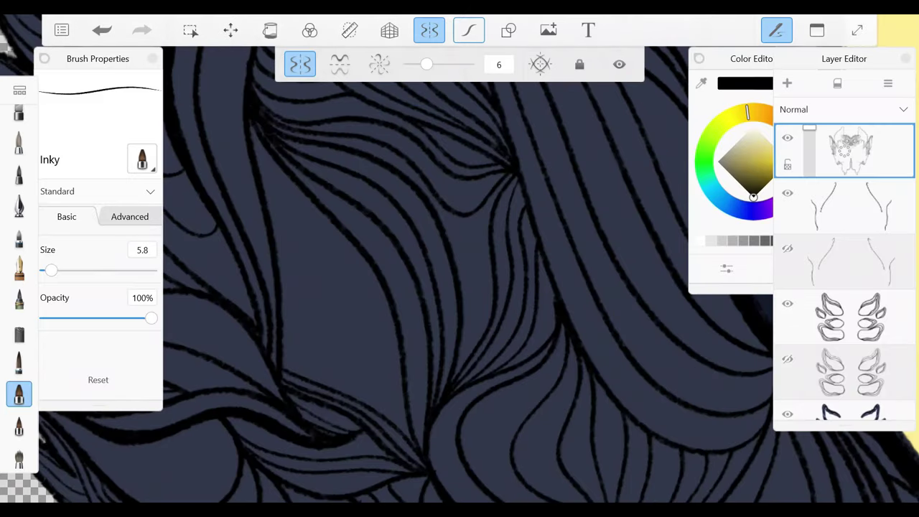
- Draw nested U-shaped loops beside the tuft's base to fill the rest of the forehead gap
drag(461, 381, 462, 260)
key(ctrl+z)
scroll(459, 287, down, 2)
drag(395, 280, 441, 152)
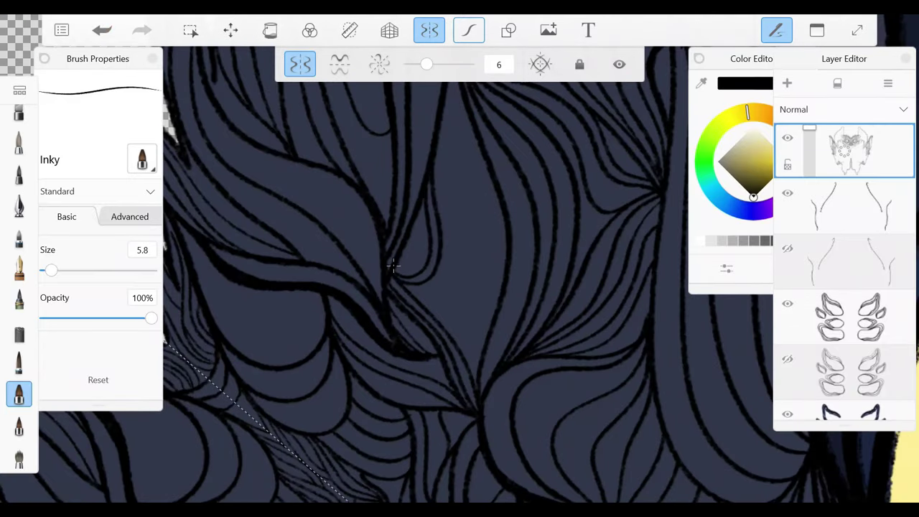
drag(406, 300, 452, 144)
scroll(460, 287, down, 1)
mouse_move(424, 313)
mouse_down()
mouse_move(466, 165)
mouse_move(439, 133)
mouse_move(494, 178)
mouse_move(474, 248)
mouse_up()
- Draw paired curved strands from the large ear's inner line to the rounded lock above the upper eye
scroll(460, 288, down, 1)
scroll(459, 287, down, 2)
scroll(459, 287, up, 3)
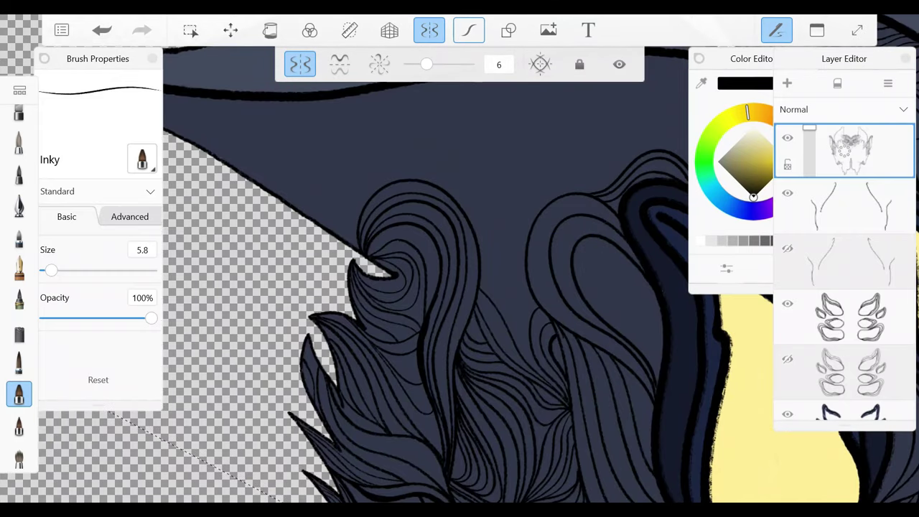
scroll(460, 287, down, 2)
scroll(460, 287, up, 3)
drag(480, 211, 481, 224)
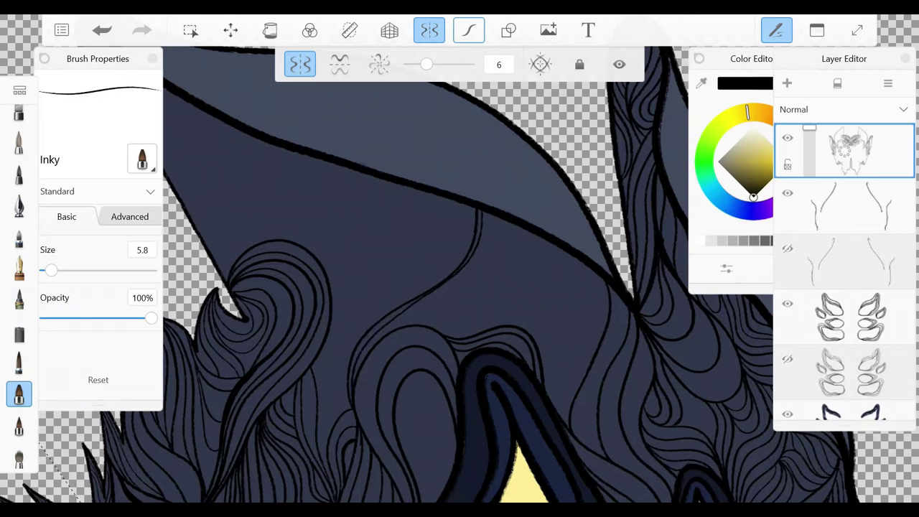
scroll(459, 287, up, 2)
scroll(459, 287, down, 3)
- Draw long curved strands fanning from the rounded lock between the upper eye's tip and the large ear's inner line
drag(434, 195, 518, 341)
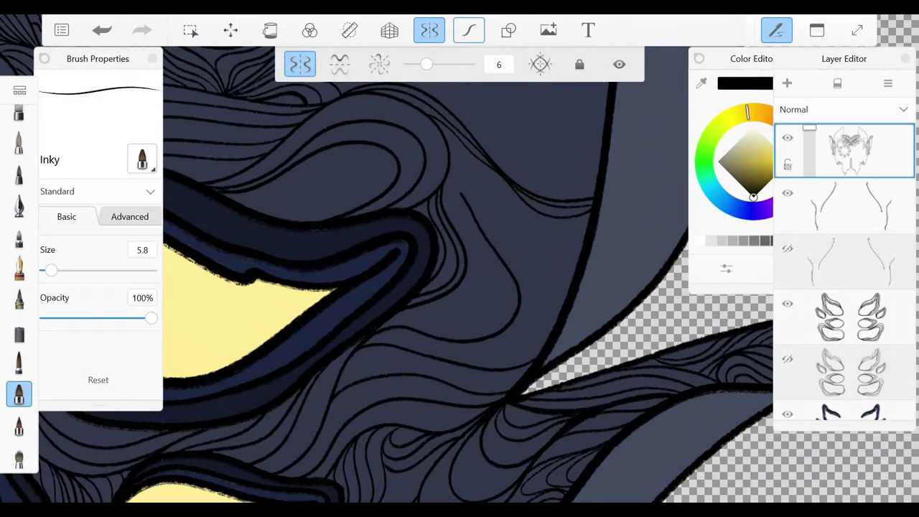
drag(454, 164, 547, 314)
scroll(459, 287, up, 2)
key(ctrl+z)
drag(459, 118, 445, 376)
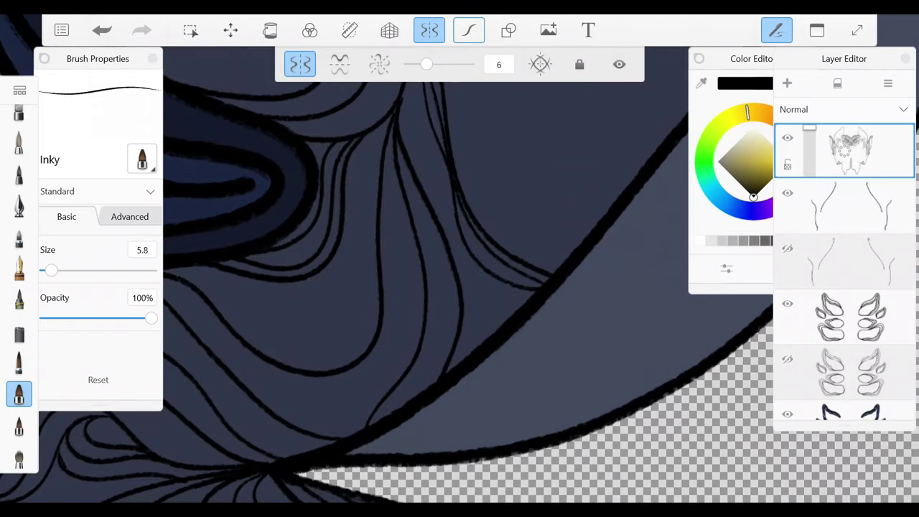
scroll(459, 287, down, 2)
drag(453, 172, 370, 363)
scroll(423, 262, up, 2)
- Add thin strands along the rounded lock's outer edge and in the space between it and the large ear's inner line
drag(463, 242, 467, 314)
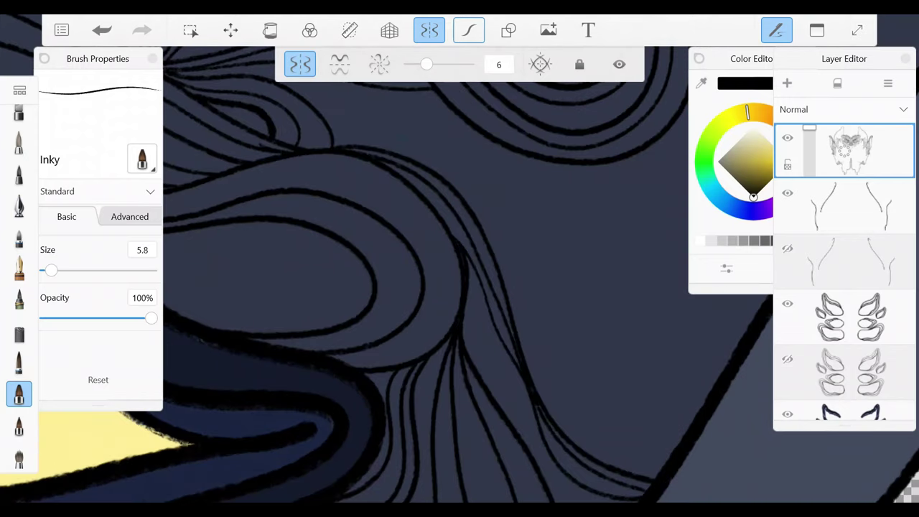
scroll(459, 288, down, 2)
drag(503, 277, 478, 416)
scroll(537, 357, up, 1)
scroll(537, 357, down, 2)
mouse_move(568, 154)
mouse_down()
mouse_move(487, 280)
mouse_move(535, 424)
mouse_up()
drag(542, 183, 466, 409)
key(ctrl+z)
key(ctrl+z)
- Draw a bulging bundle of strands along the large ear's inner line, with short strands filling its lower end
mouse_move(495, 232)
mouse_down()
mouse_move(502, 359)
mouse_move(532, 431)
mouse_up()
drag(568, 155, 475, 346)
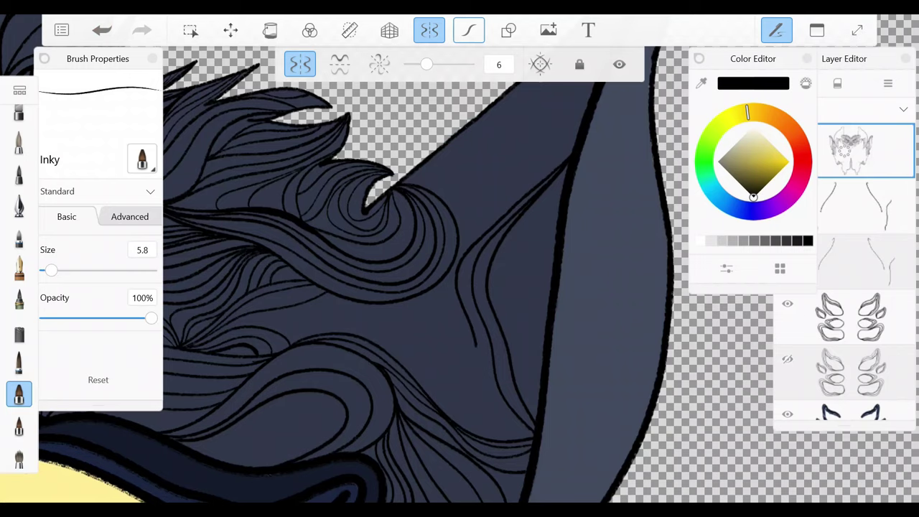
key(ctrl+z)
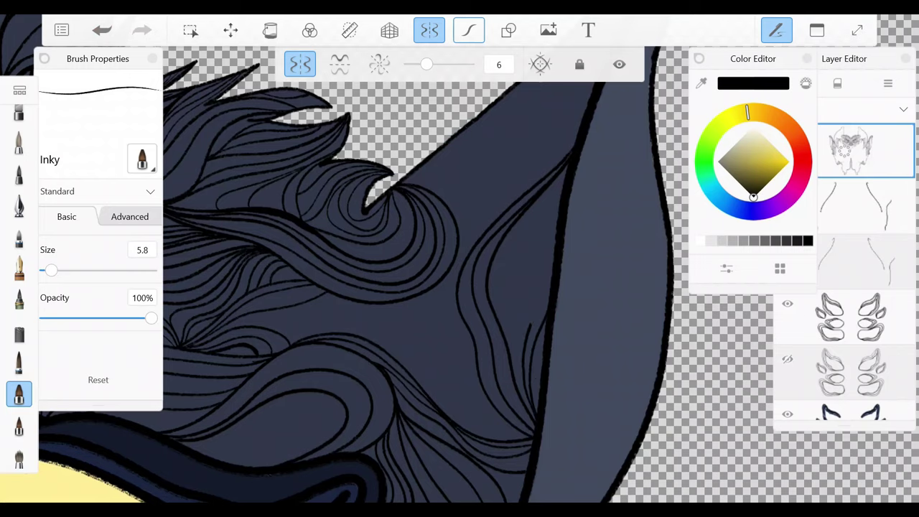
drag(550, 252, 530, 402)
scroll(459, 273, down, 5)
- Fill the gap between the curled tuft and the rounded lock with nested bent strands and narrow loops, undoing the last stroke
scroll(763, 492, up, 8)
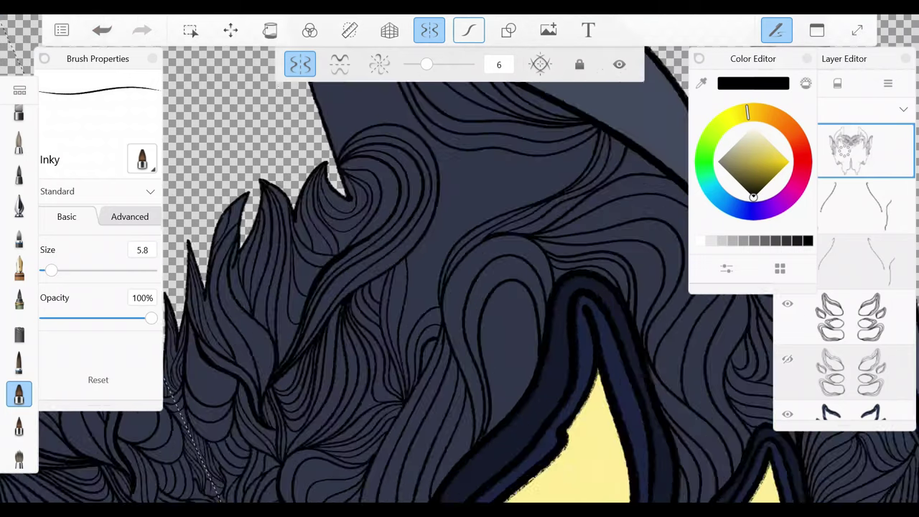
drag(359, 399, 493, 214)
drag(349, 422, 490, 209)
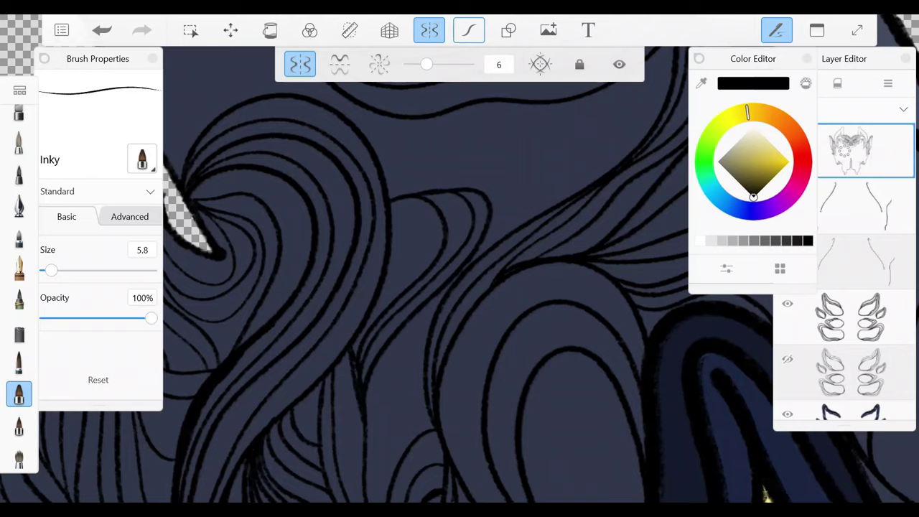
scroll(382, 409, down, 2)
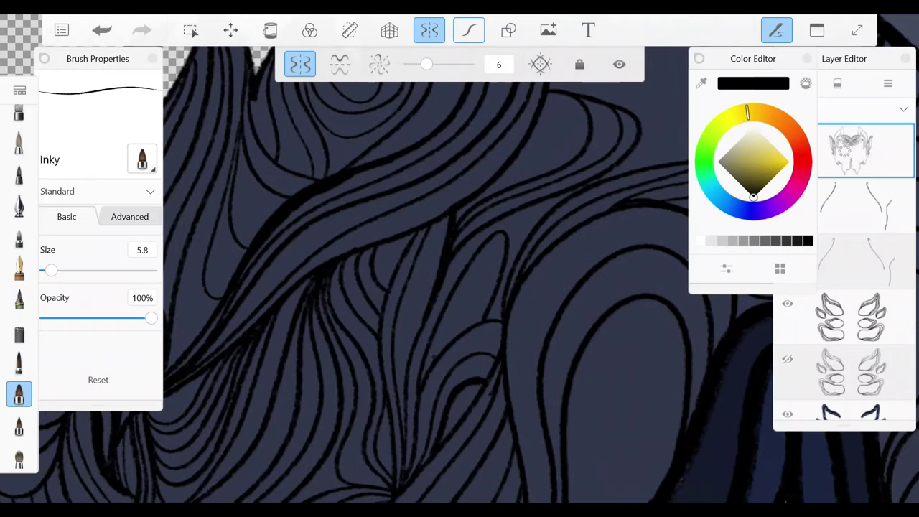
scroll(382, 409, down, 3)
scroll(404, 244, up, 6)
key(ctrl+z)
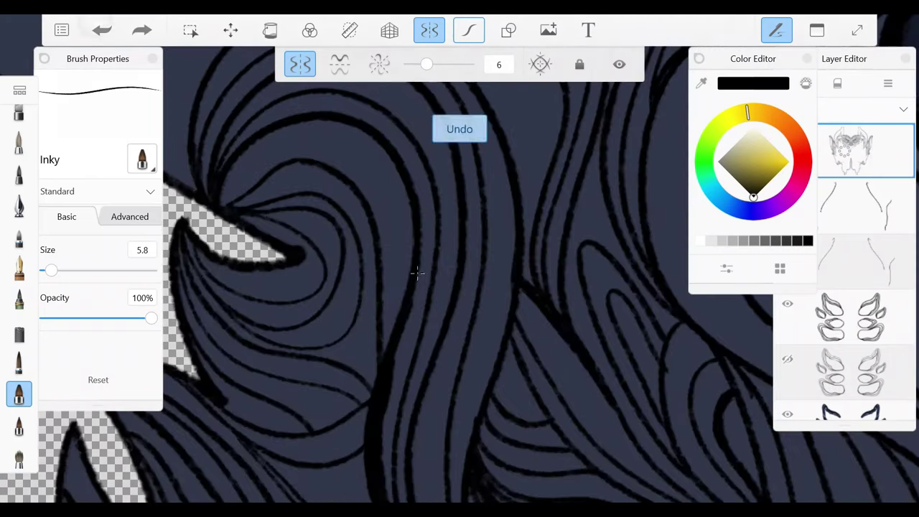
- Fill the large ear's tip with arched strands and nested U-shaped loops beside its inner line
scroll(404, 244, down, 3)
scroll(404, 244, up, 3)
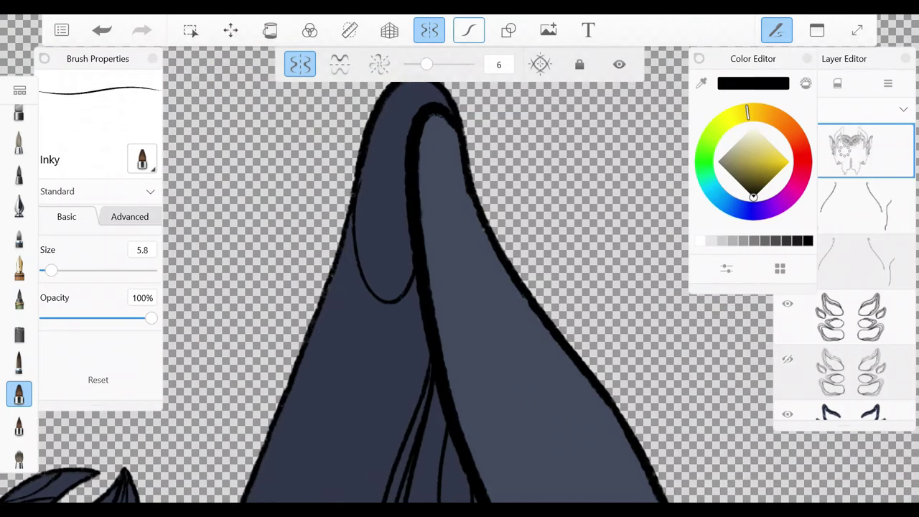
mouse_move(362, 158)
mouse_down()
mouse_move(357, 305)
mouse_move(402, 216)
mouse_up()
scroll(345, 235, down, 1)
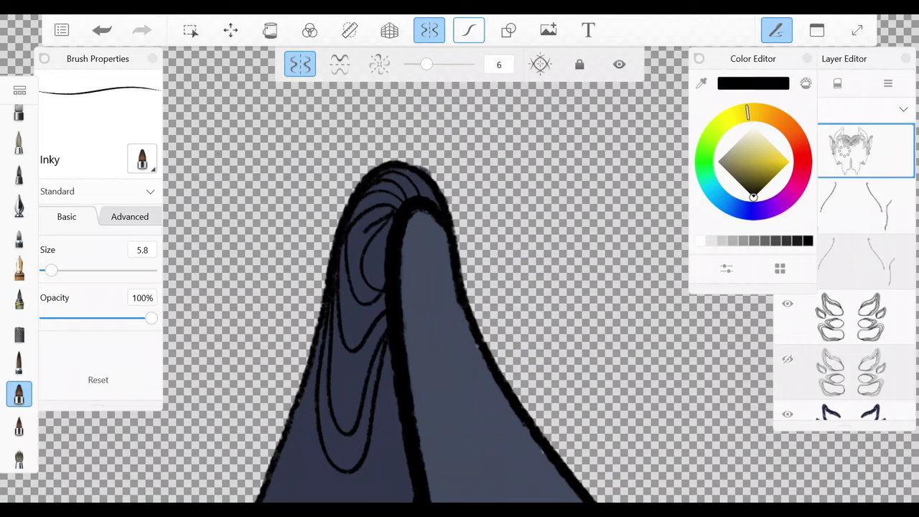
scroll(376, 259, down, 2)
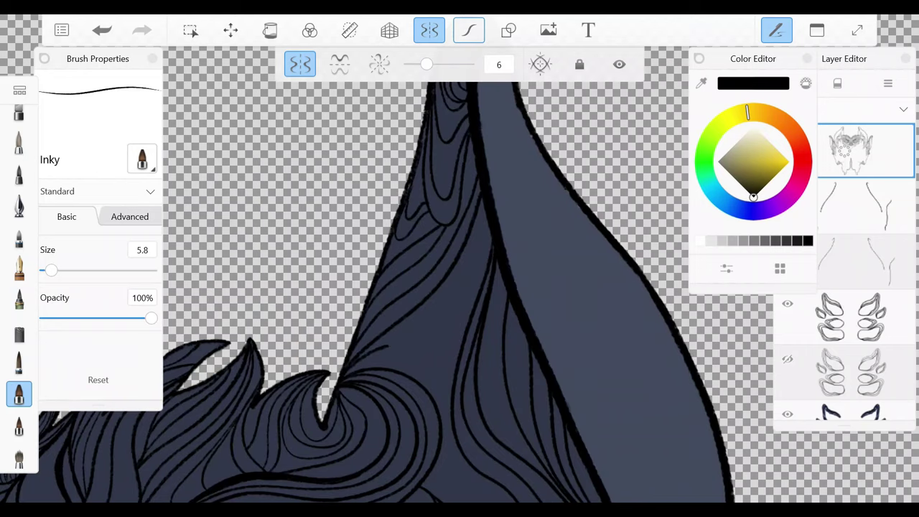
- Draw sweeping strands from the large ear's inner line to the top of the curled tuft, with a small corner strand below
drag(388, 347, 479, 220)
scroll(488, 445, up, 2)
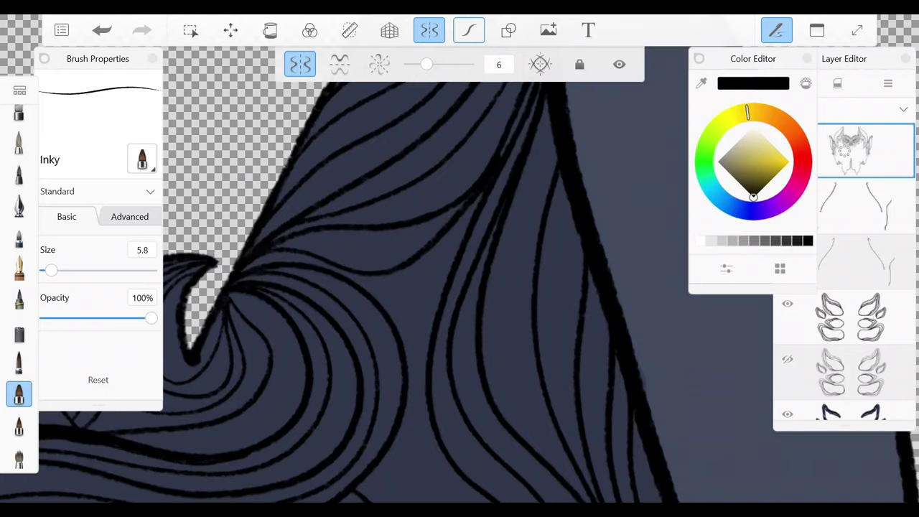
key(ctrl+z)
drag(438, 302, 361, 267)
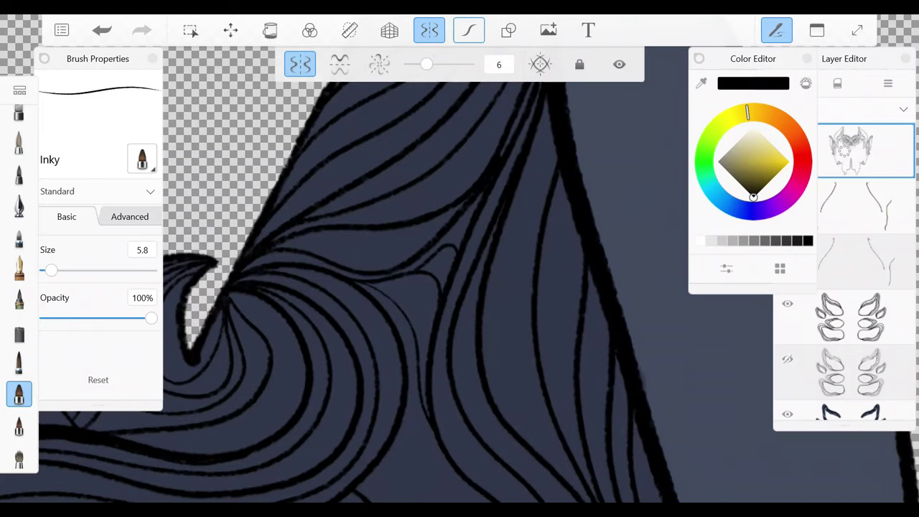
- Fill the remaining space between the curled tuft, the rounded lock and the large ear's inner line with flowing strands
scroll(340, 290, down, 2)
drag(435, 248, 470, 350)
scroll(438, 256, up, 2)
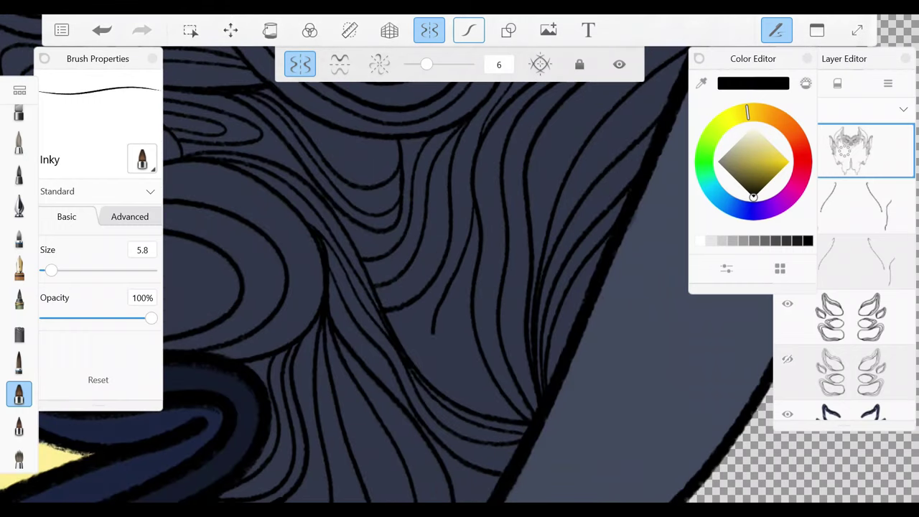
scroll(459, 287, down, 5)
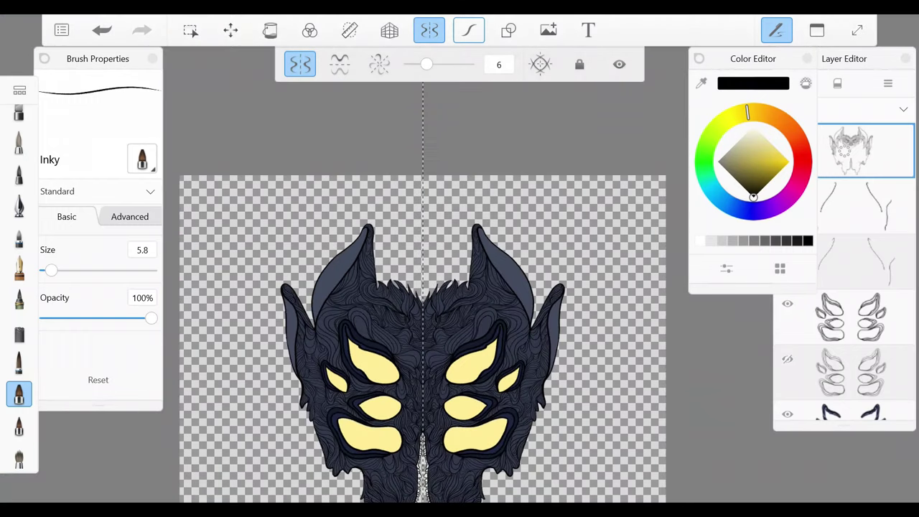
scroll(459, 287, up, 5)
scroll(460, 287, up, 3)
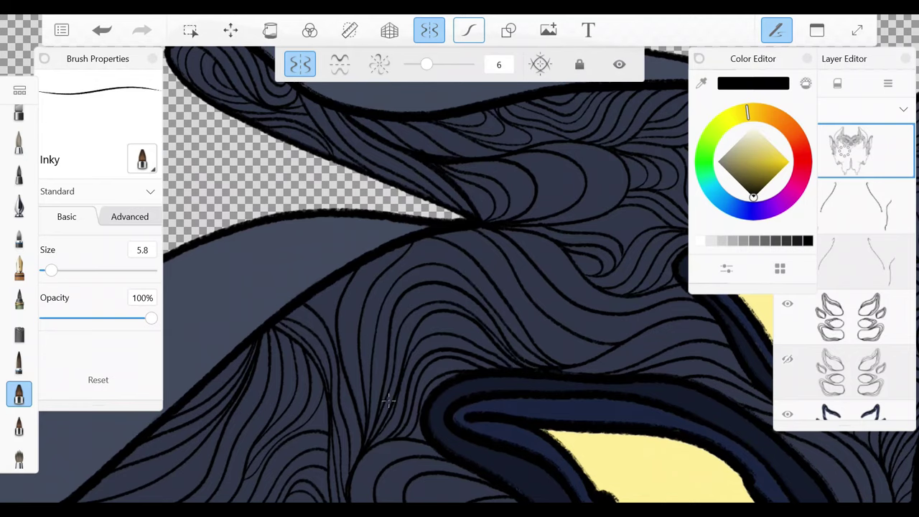
- Fill the lock below the notch between the large and small ears with nested U-shaped strands
scroll(388, 400, down, 2)
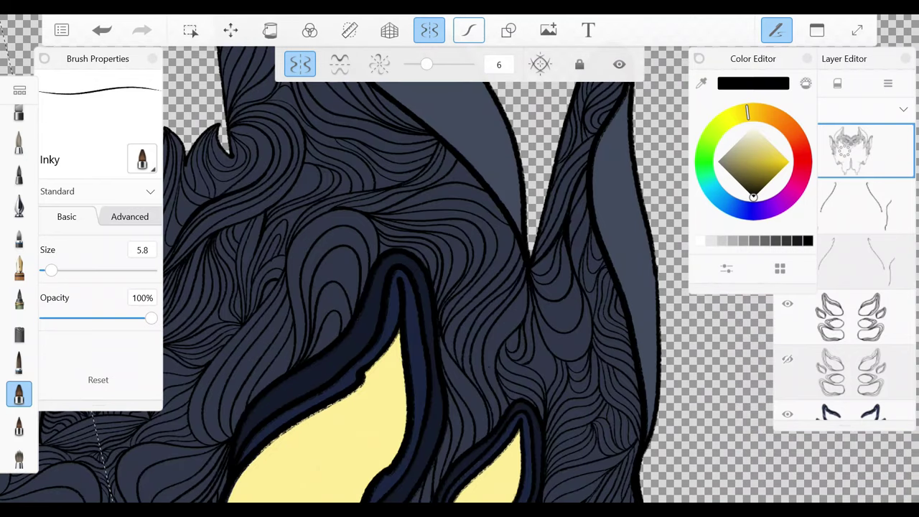
scroll(402, 287, down, 1)
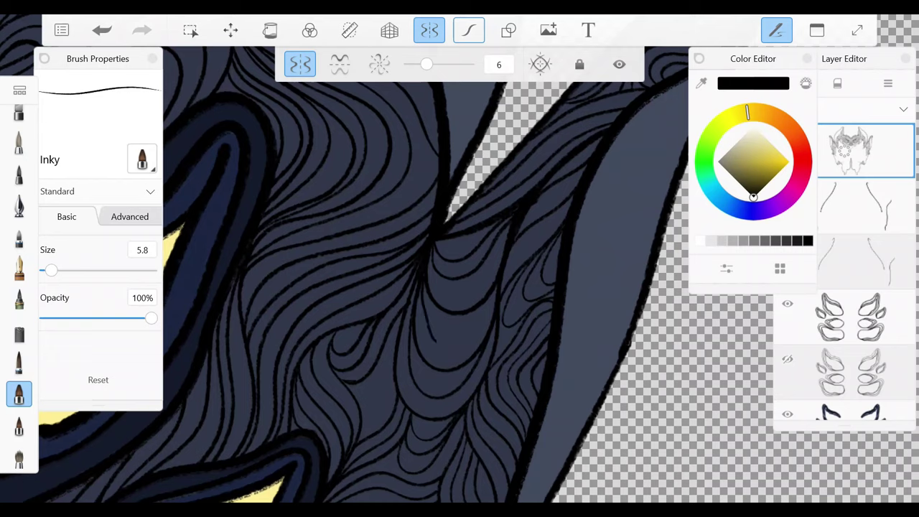
scroll(402, 287, down, 5)
key(Home)
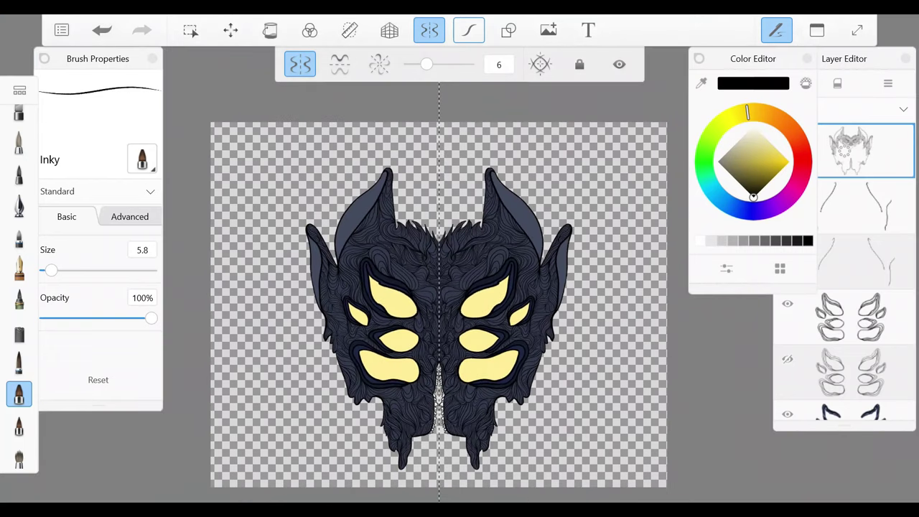
- Add a new layer below the fur linework and draw long curved lines down the large ear's inner panel, undoing misplaced strokes
key(ctrl+shift+n)
scroll(438, 301, up, 5)
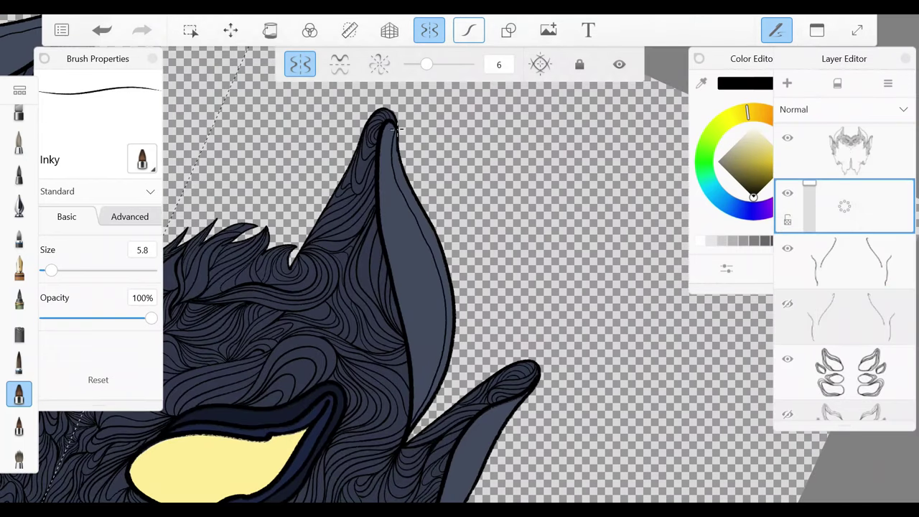
scroll(402, 287, up, 2)
key(ctrl+z)
scroll(402, 287, down, 2)
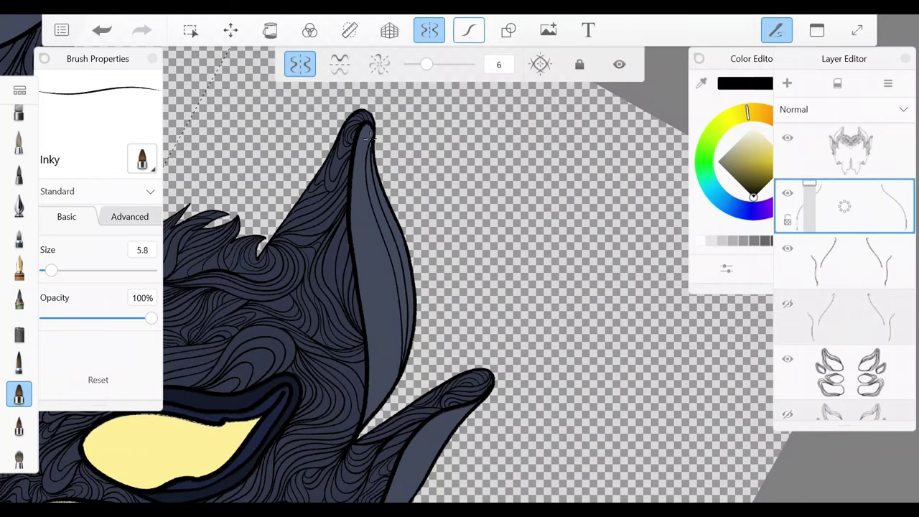
key(ctrl+z)
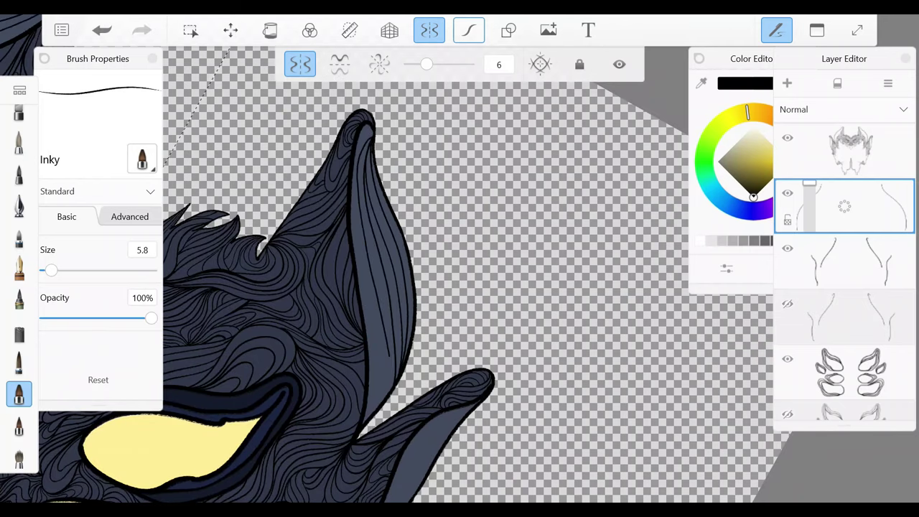
- Fill the rest of the large ear's inner panel down to its pointed base with evenly spaced lengthwise lines
scroll(354, 244, up, 2)
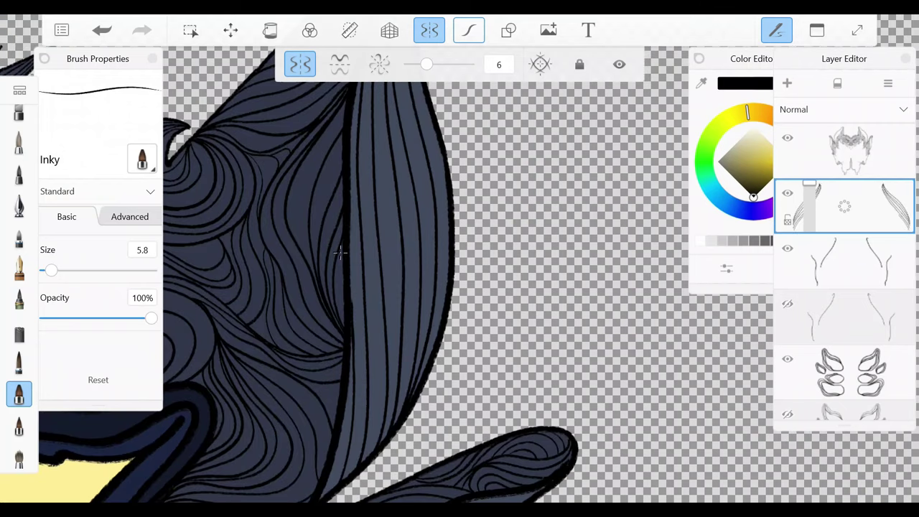
scroll(355, 244, down, 4)
scroll(354, 244, up, 5)
scroll(354, 244, down, 3)
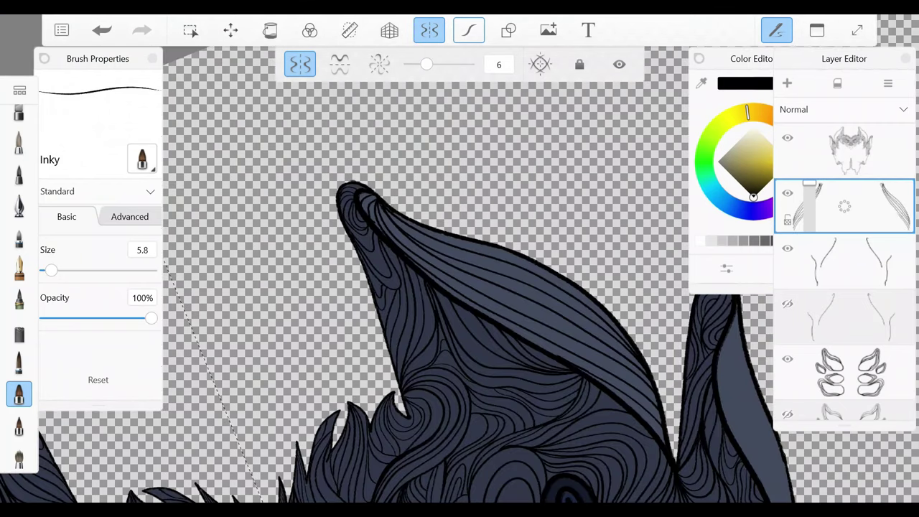
- Draw lengthwise curved lines along the small ear's inner panel to match the large ear
scroll(355, 244, up, 4)
mouse_move(409, 387)
mouse_down()
mouse_move(399, 216)
mouse_move(391, 280)
mouse_up()
scroll(354, 244, down, 4)
scroll(845, 287, down, 3)
scroll(844, 287, up, 4)
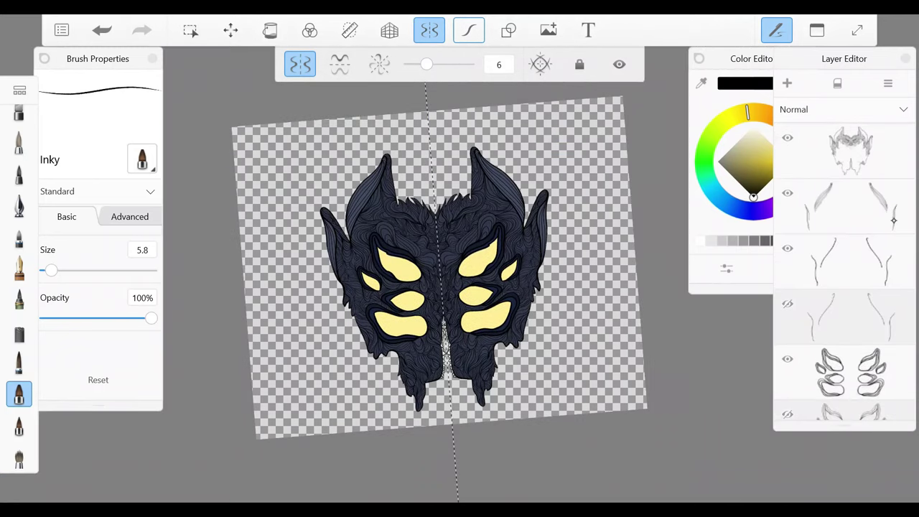
- Select the empty layer directly above the yellow eye layer and set the brush color to light pink
scroll(354, 244, up, 5)
scroll(354, 244, down, 2)
scroll(354, 244, down, 4)
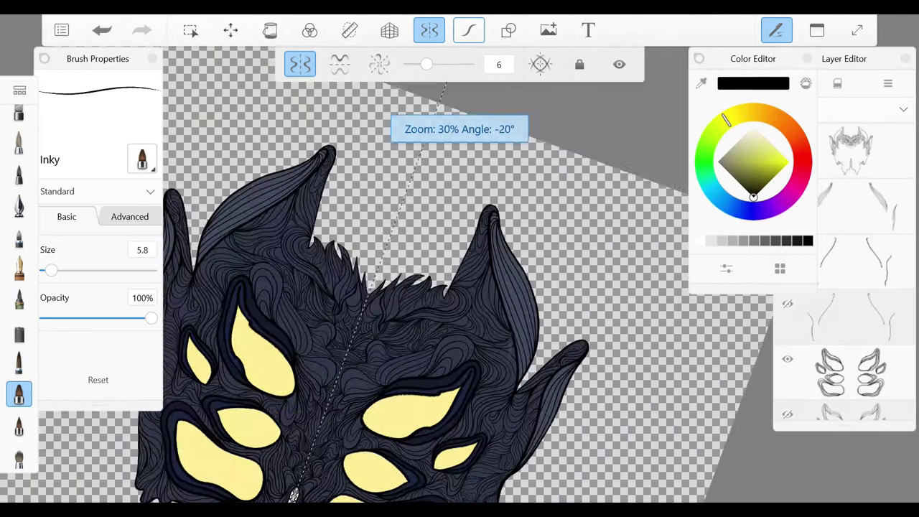
scroll(844, 287, down, 3)
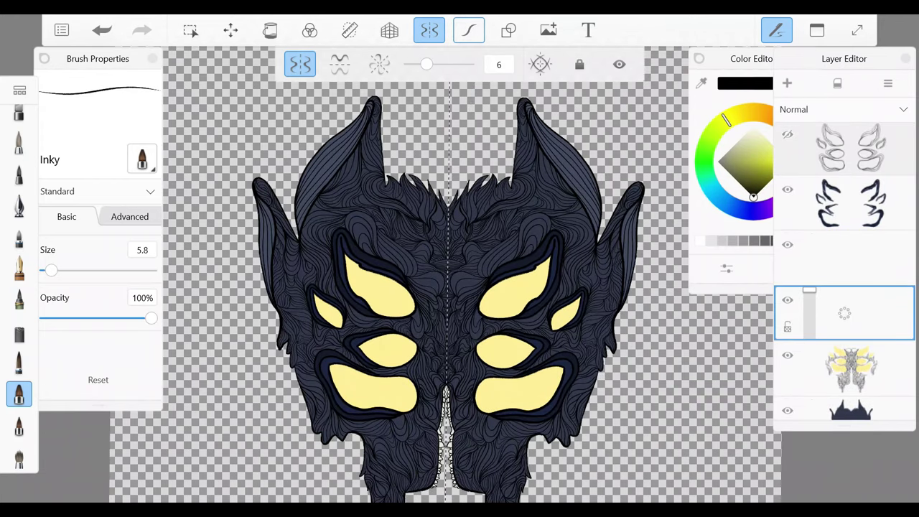
click(752, 58)
click(707, 146)
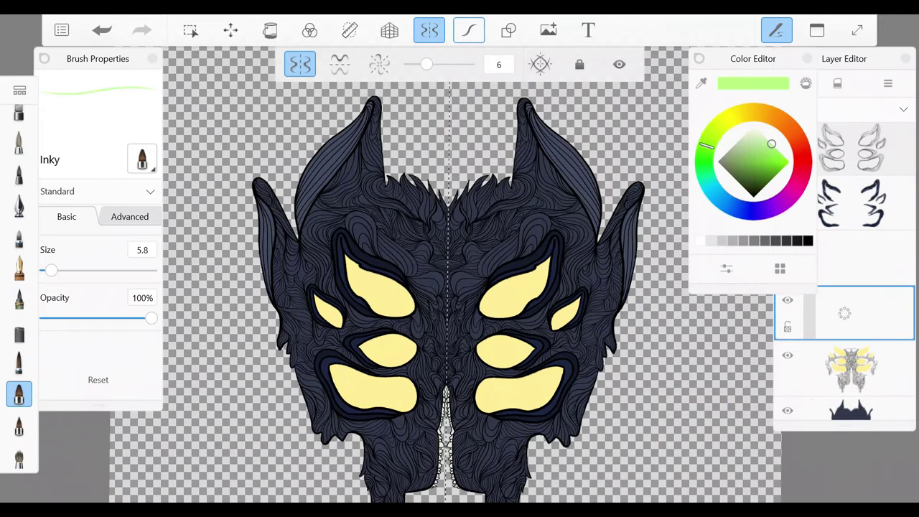
click(797, 183)
- Draw a mirrored light pink teardrop outline inside the large upper eyes
scroll(431, 273, up, 6)
mouse_move(441, 279)
mouse_down()
mouse_move(432, 351)
mouse_move(474, 337)
mouse_up()
scroll(430, 272, down, 4)
scroll(431, 272, up, 5)
mouse_move(468, 208)
mouse_down()
mouse_move(441, 337)
mouse_move(495, 341)
mouse_up()
scroll(431, 273, down, 5)
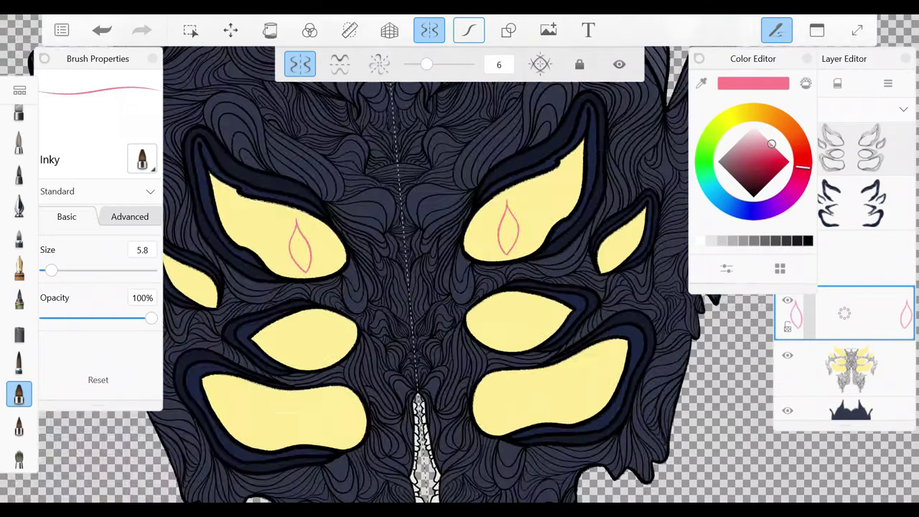
- Draw matching light pink teardrop outlines in the middle, lower and small outer eyes
scroll(430, 273, up, 5)
scroll(461, 210, up, 5)
mouse_move(467, 264)
mouse_down()
mouse_move(452, 309)
mouse_move(490, 394)
mouse_up()
scroll(467, 264, down, 5)
scroll(466, 235, up, 5)
drag(418, 251, 429, 338)
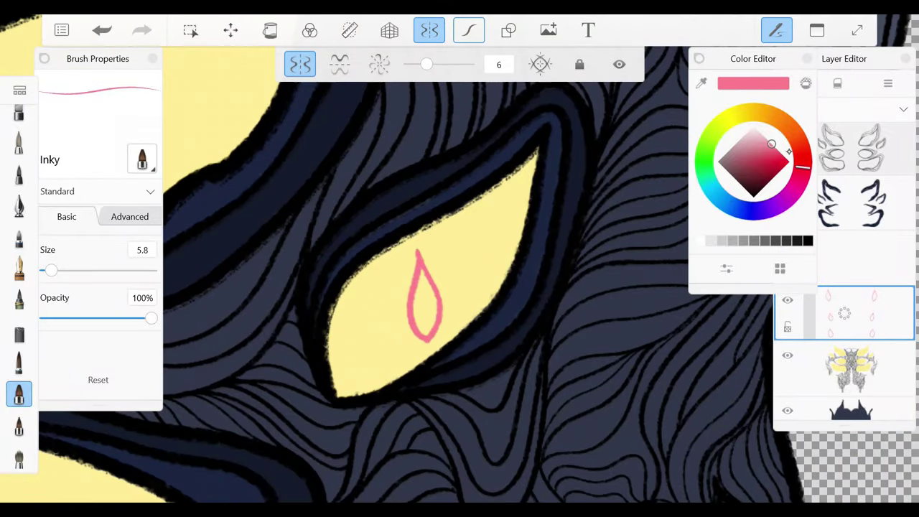
- Darken the brush color to a deeper pink and draw a second outline around the small outer eye's teardrop
click(767, 152)
mouse_move(415, 244)
mouse_down()
mouse_move(395, 302)
mouse_move(420, 355)
mouse_up()
mouse_move(414, 243)
mouse_down()
mouse_move(432, 260)
mouse_move(422, 355)
mouse_up()
scroll(431, 287, down, 3)
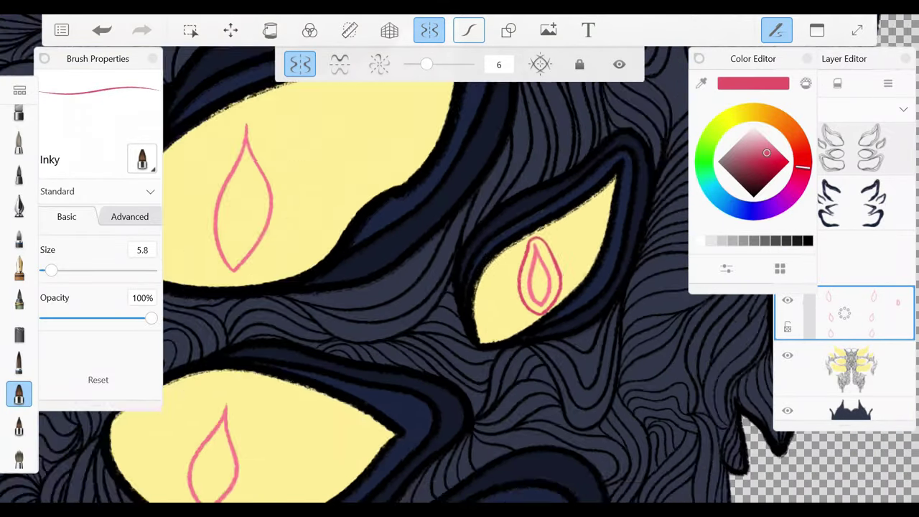
- Draw deeper pink second outlines around the teardrops in the upper, middle and lower eyes
scroll(459, 287, up, 2)
mouse_move(359, 176)
mouse_down()
mouse_move(388, 298)
mouse_move(345, 341)
mouse_move(326, 189)
mouse_move(355, 174)
mouse_up()
scroll(358, 287, down, 5)
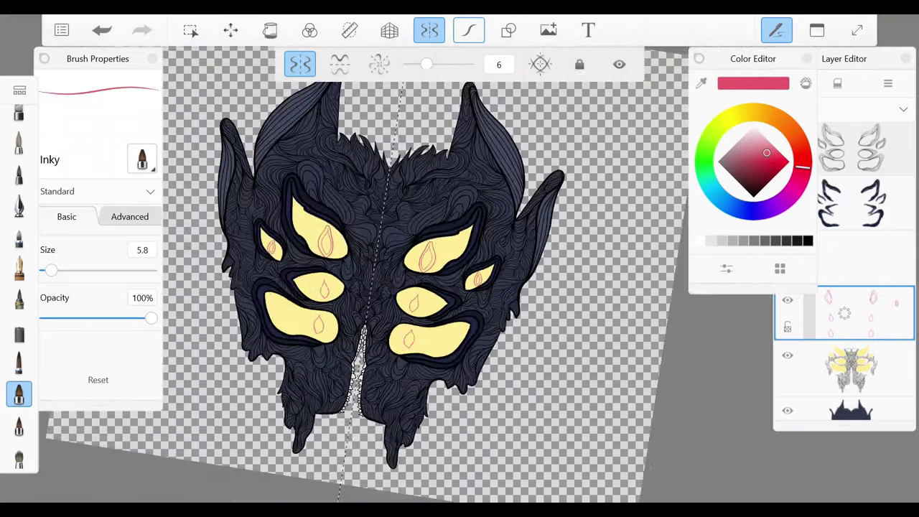
scroll(415, 305, up, 5)
mouse_move(443, 318)
mouse_down()
mouse_move(406, 157)
mouse_move(402, 327)
mouse_move(431, 325)
mouse_up()
scroll(430, 188, down, 2)
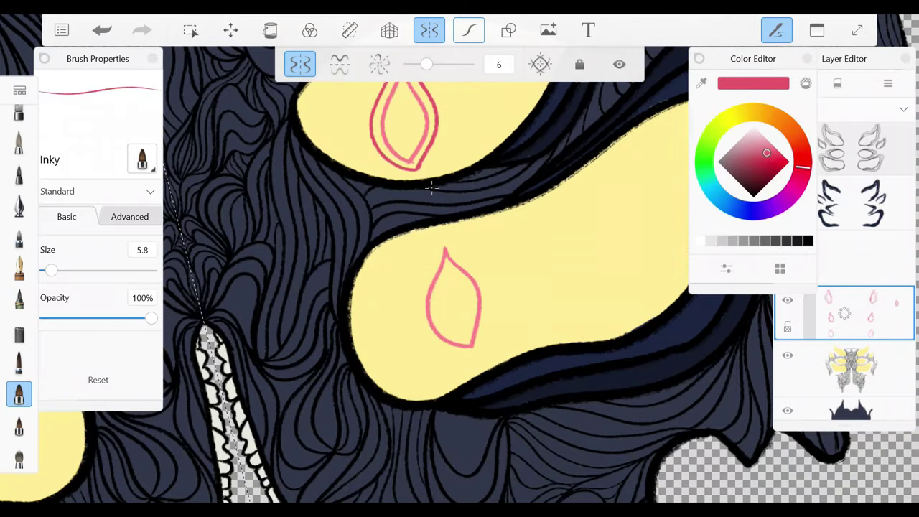
mouse_move(447, 238)
mouse_down()
mouse_move(478, 360)
mouse_move(420, 338)
mouse_move(476, 359)
mouse_up()
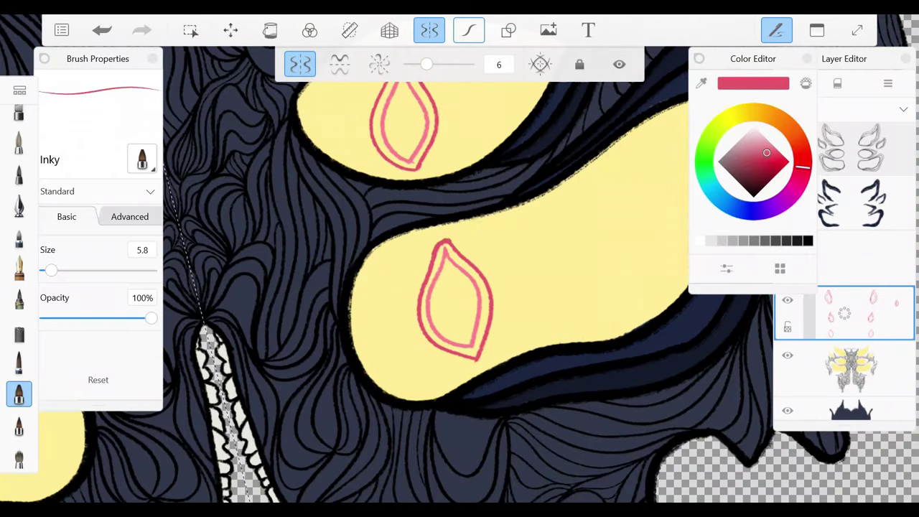
- Darken the brush color to crimson and draw a third outline around the lower eye's teardrop, undoing misplaced strokes
drag(765, 152, 763, 163)
drag(498, 334, 491, 368)
key(ctrl+z)
mouse_move(442, 235)
mouse_down()
mouse_move(502, 295)
mouse_move(494, 356)
mouse_up()
mouse_move(441, 236)
mouse_down()
mouse_move(413, 280)
mouse_move(495, 361)
mouse_move(408, 347)
mouse_move(496, 367)
mouse_move(427, 257)
mouse_up()
key(ctrl+z)
drag(460, 215, 470, 362)
- Draw a crimson third outline around the middle eye's teardrop, undoing and redrawing a misplaced stroke
drag(394, 188, 371, 241)
mouse_move(396, 190)
mouse_down()
mouse_move(445, 286)
mouse_move(430, 325)
mouse_up()
key(ctrl+z)
drag(374, 227, 360, 300)
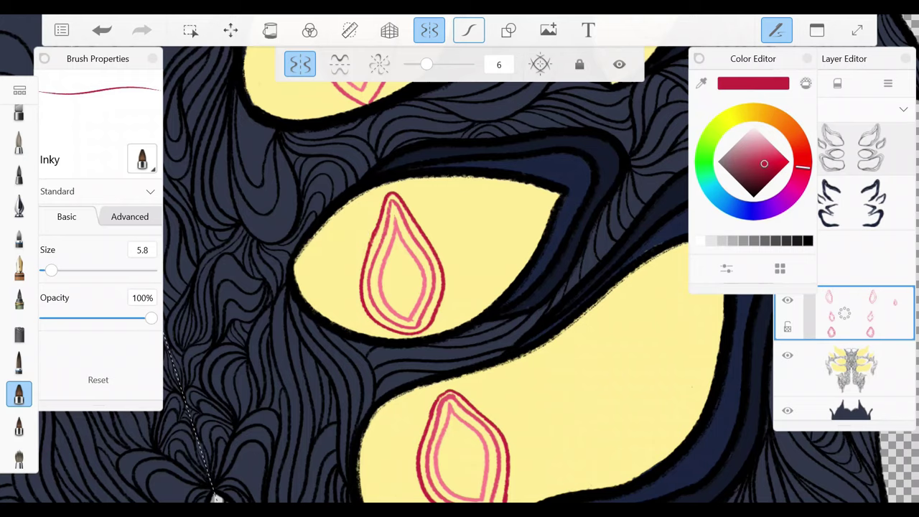
- Draw crimson third outlines around the teardrops in the small outer eye and the large upper eye
scroll(460, 287, down, 5)
scroll(459, 287, up, 5)
mouse_move(467, 241)
mouse_down()
mouse_move(459, 325)
mouse_move(473, 316)
mouse_up()
drag(496, 237, 502, 301)
scroll(459, 287, up, 3)
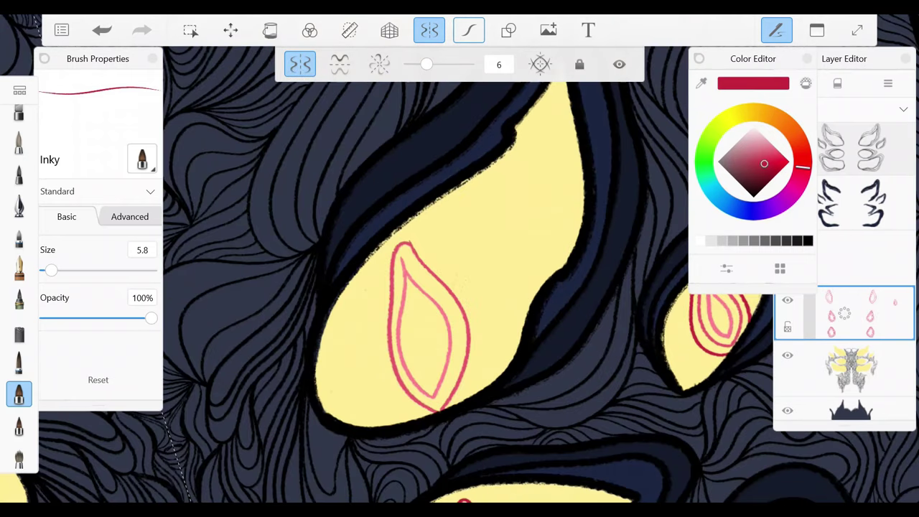
mouse_move(406, 224)
mouse_down()
mouse_move(474, 398)
mouse_move(374, 362)
mouse_move(419, 417)
mouse_up()
drag(388, 244, 412, 224)
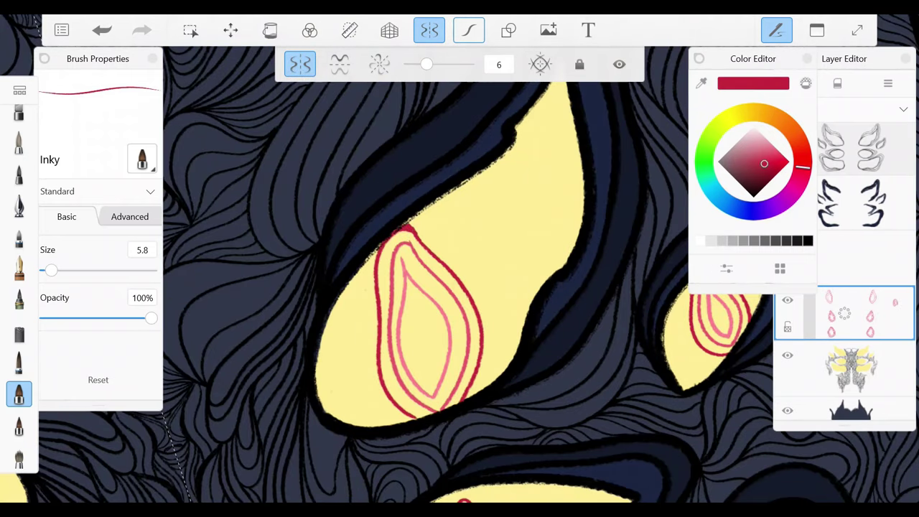
- Change the brush color to mint green and paint a narrow filled pupil in the upper eye's teardrop, undoing the last stroke
scroll(459, 287, down, 5)
drag(803, 167, 705, 168)
drag(764, 163, 766, 140)
scroll(459, 287, up, 5)
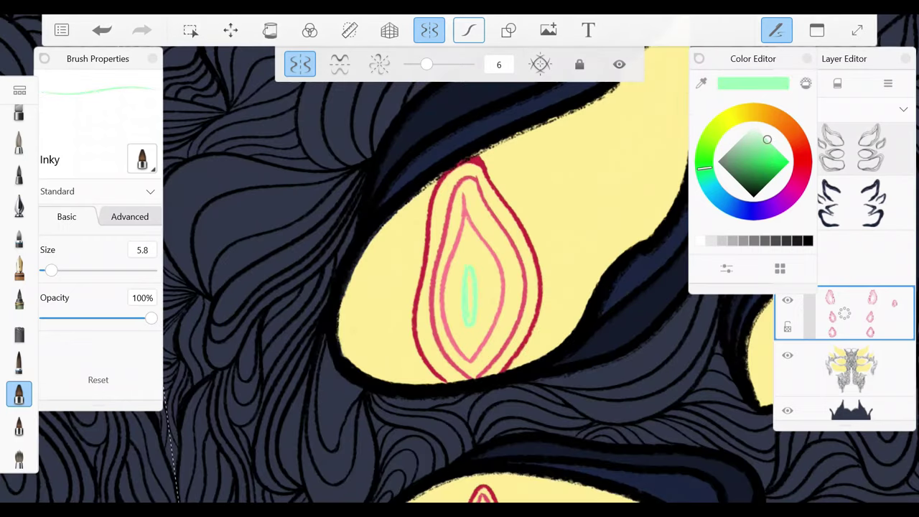
drag(468, 276, 465, 323)
scroll(459, 287, up, 3)
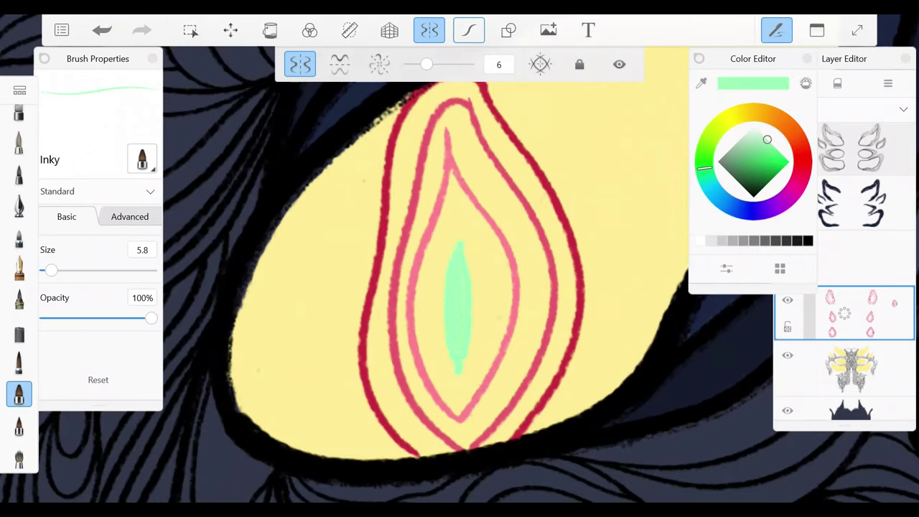
key(ctrl+z)
- Paint a narrow mint green pupil at the center of the middle eye's teardrop
scroll(416, 330, down, 3)
drag(424, 351, 413, 409)
scroll(416, 330, down, 3)
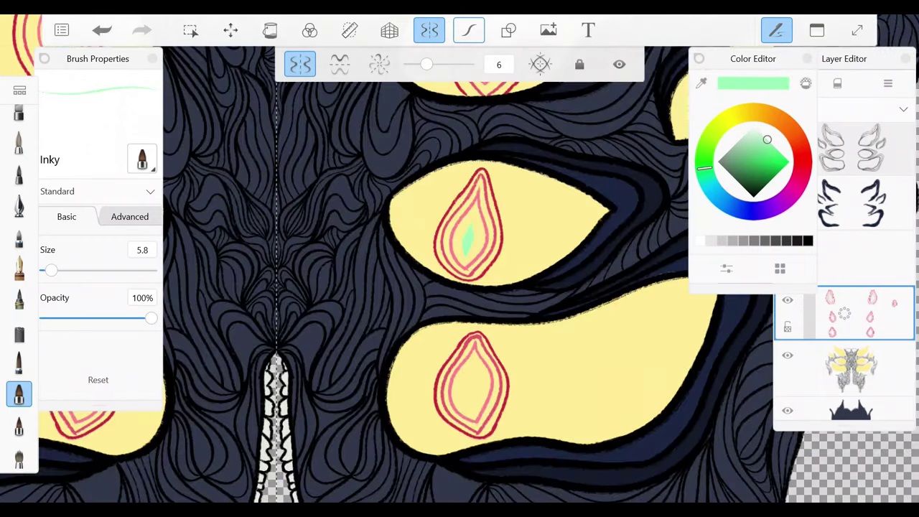
- Draw a narrow mint green diamond pupil in the lower eye's teardrop and fill it in, undoing one stroke
scroll(471, 379, up, 3)
drag(410, 373, 437, 351)
click(428, 359)
key(ctrl+z)
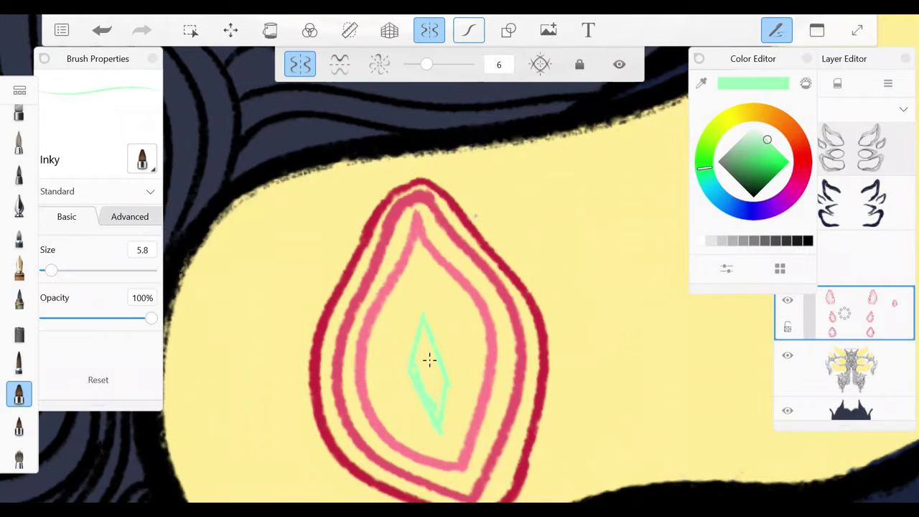
click(428, 359)
- Paint a small pointed mint green pupil inside the small outer eye's teardrop
scroll(428, 359, down, 5)
scroll(307, 327, up, 5)
click(400, 280)
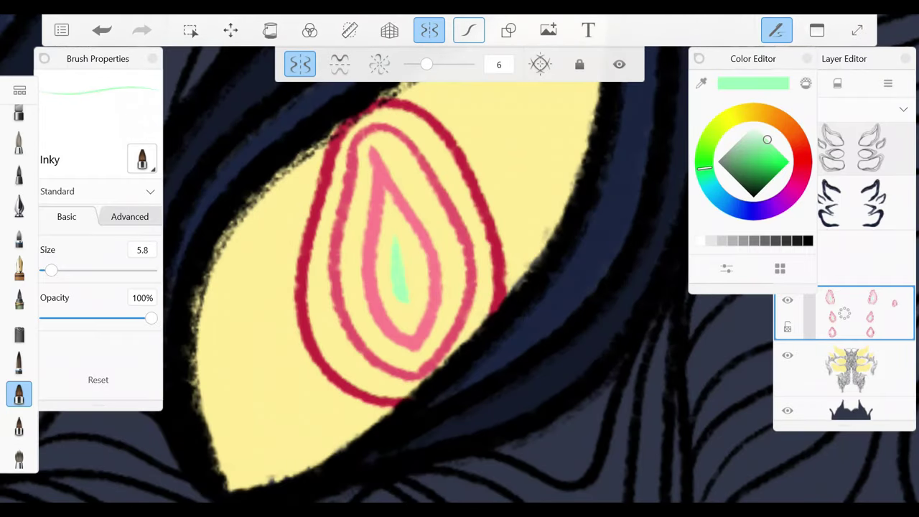
scroll(400, 280, down, 6)
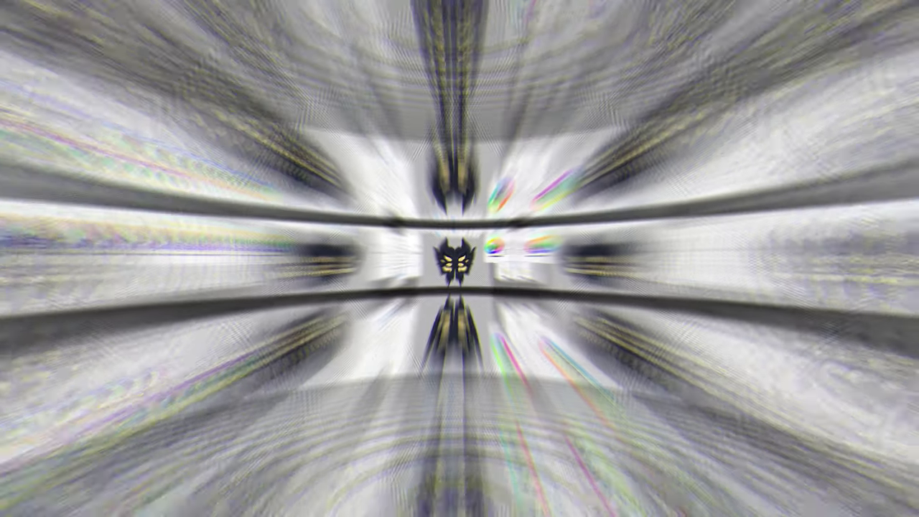